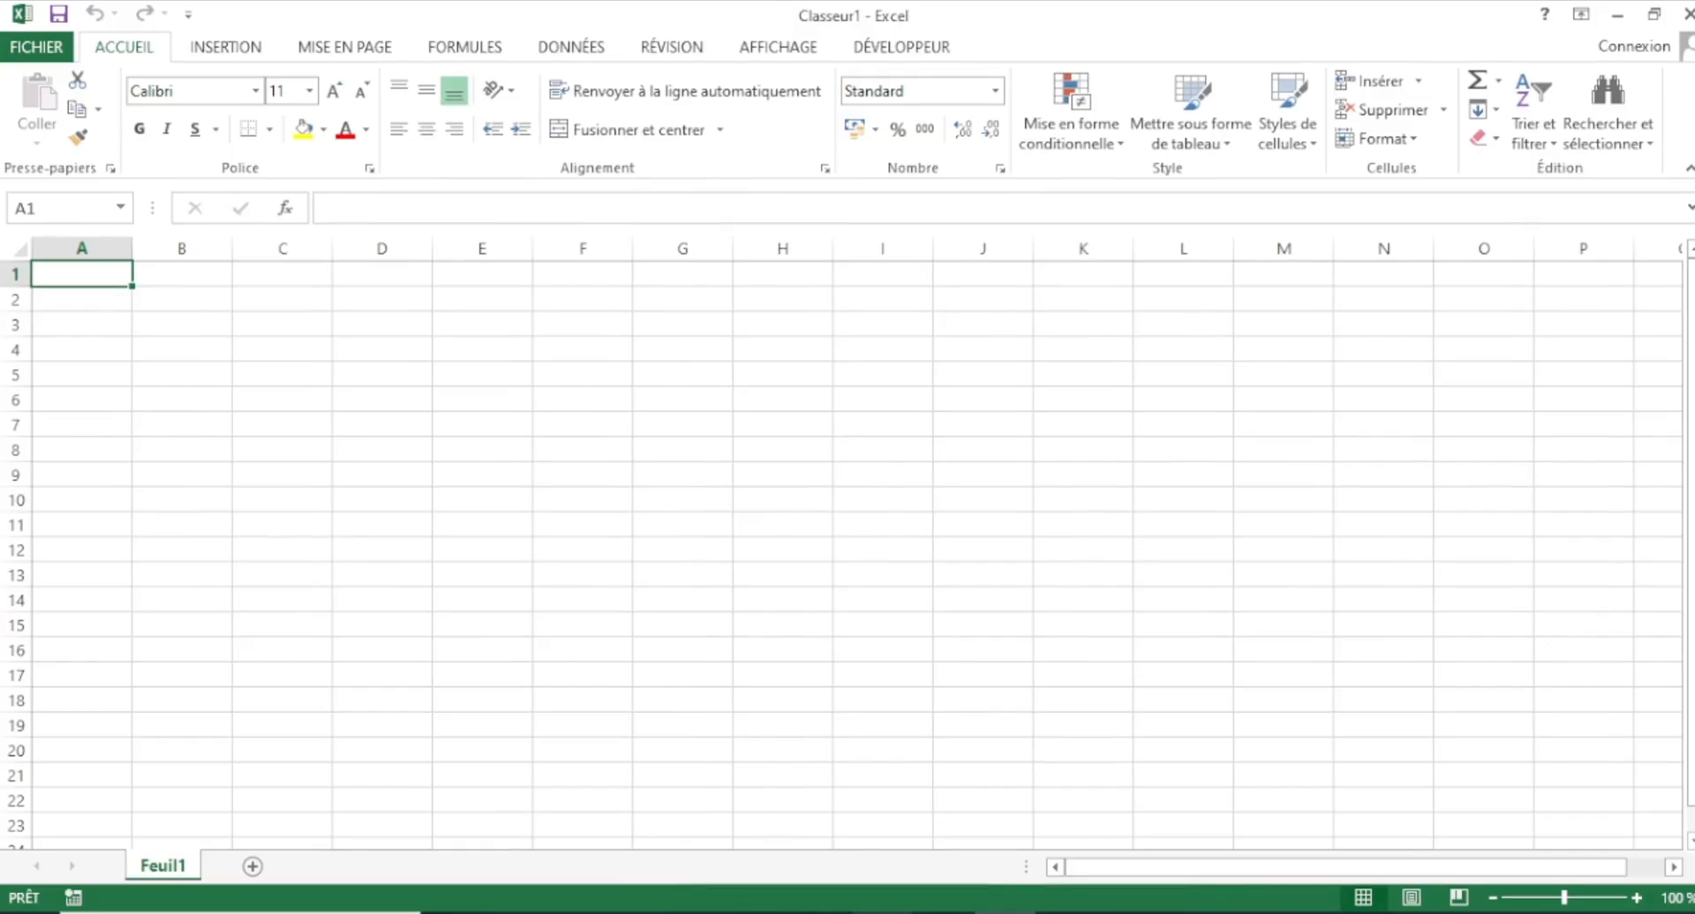
- Save the blank workbook on the Desktop (Bureau) as an Excel workbook named "App TEST"
mouse_move(881, 913)
left_click(43, 48)
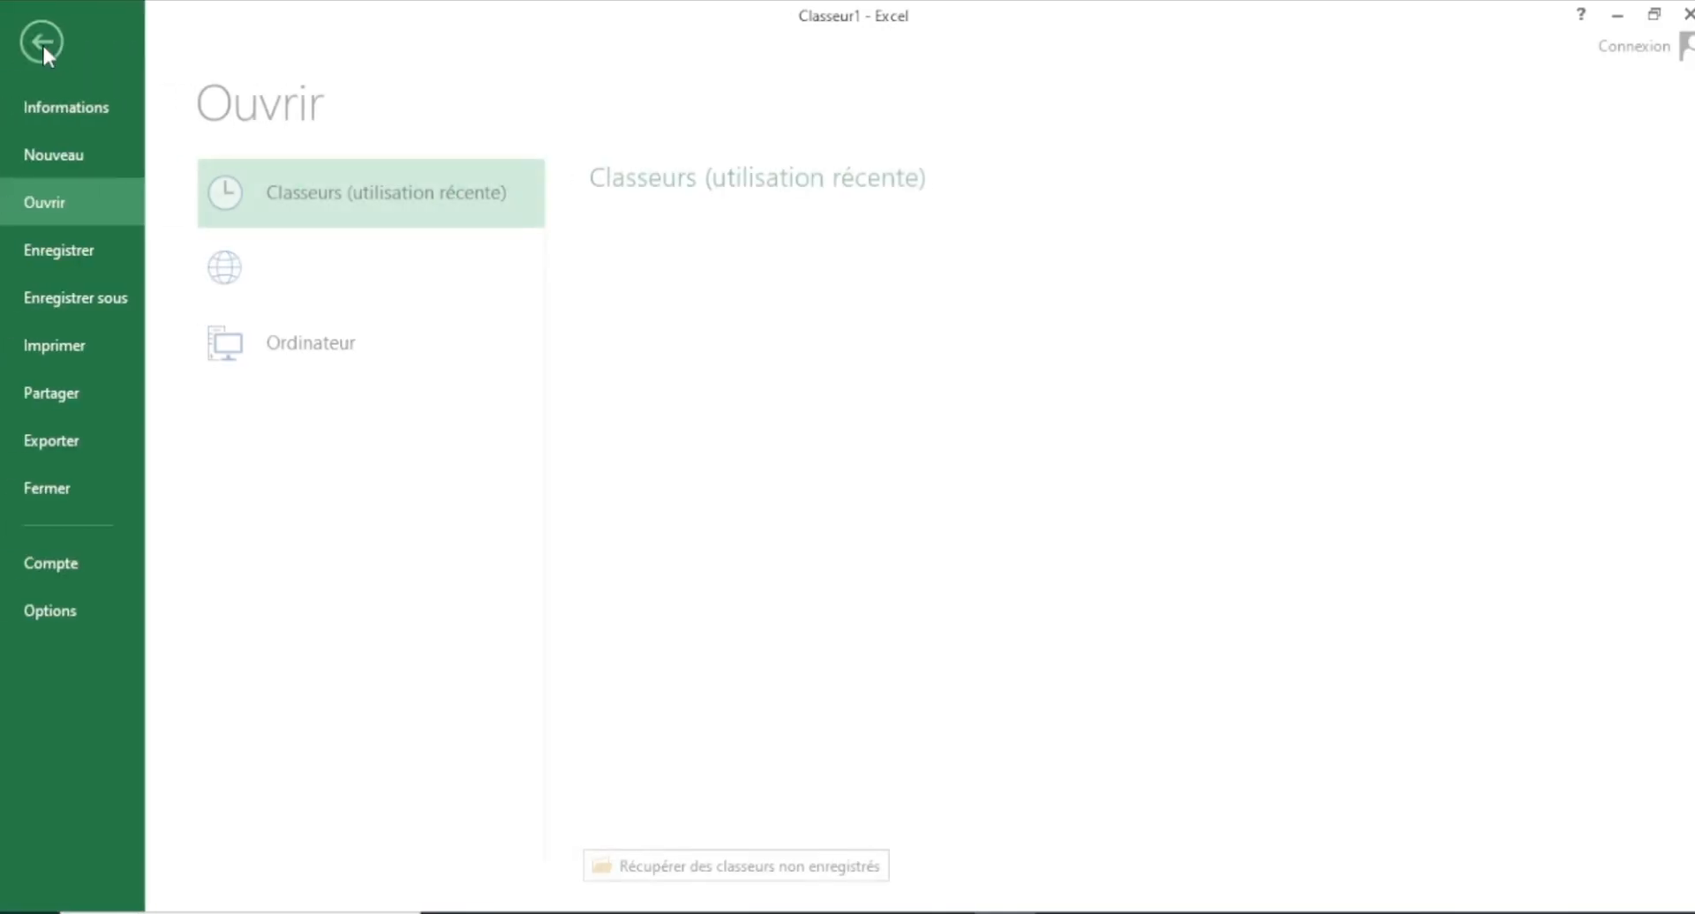
left_click(91, 256)
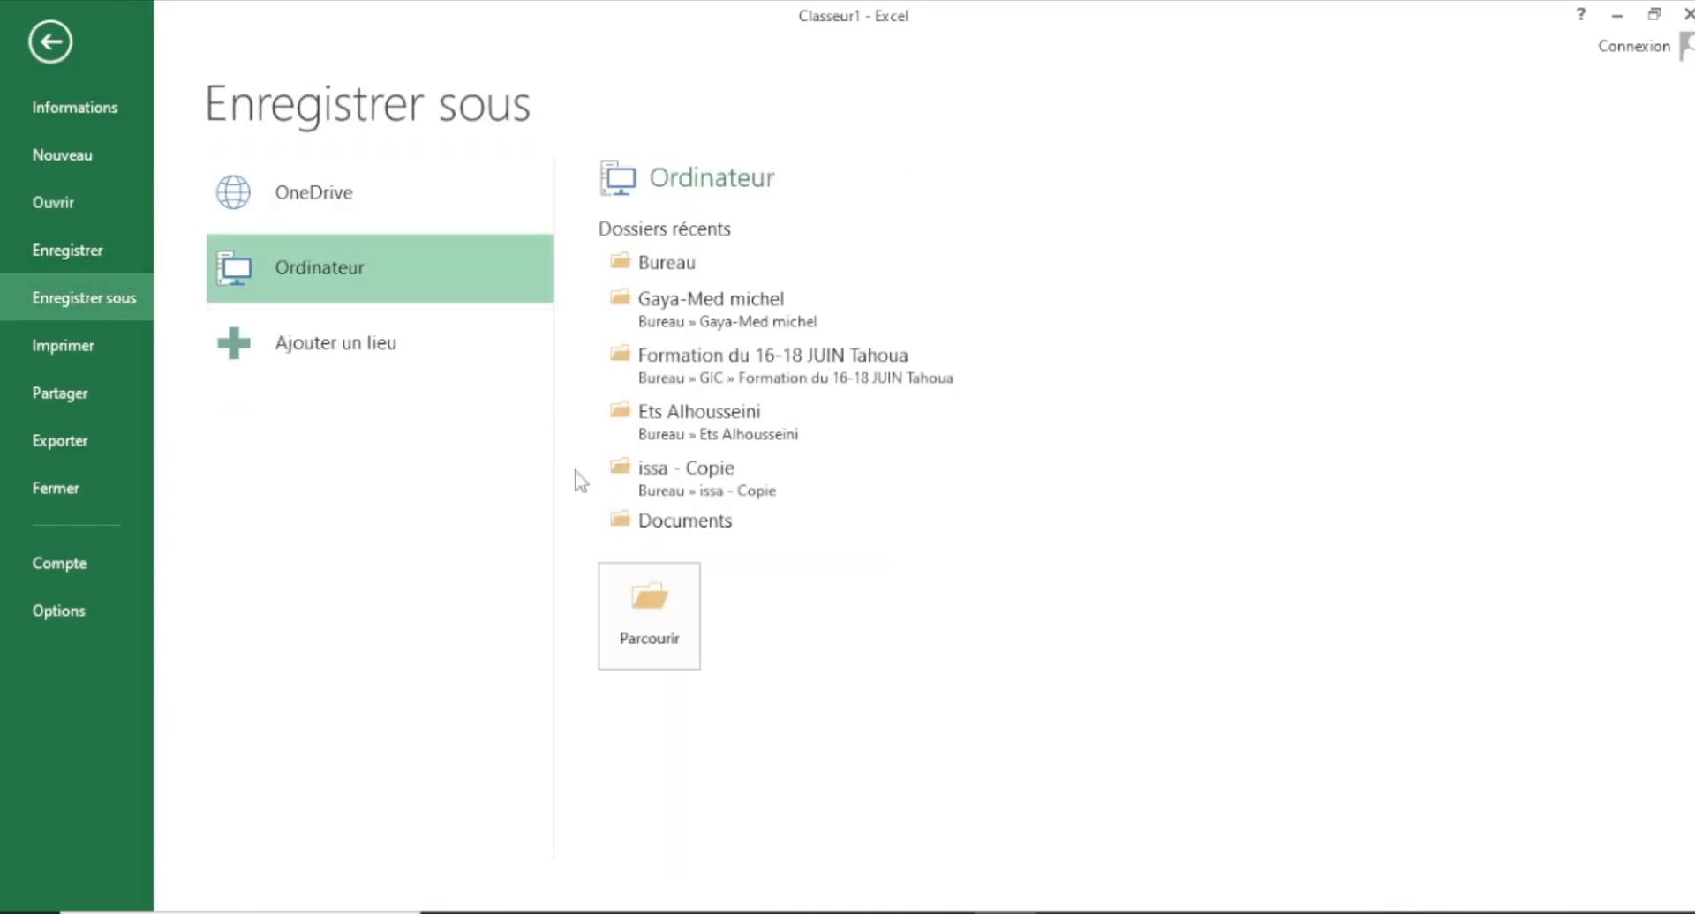
left_click(652, 640)
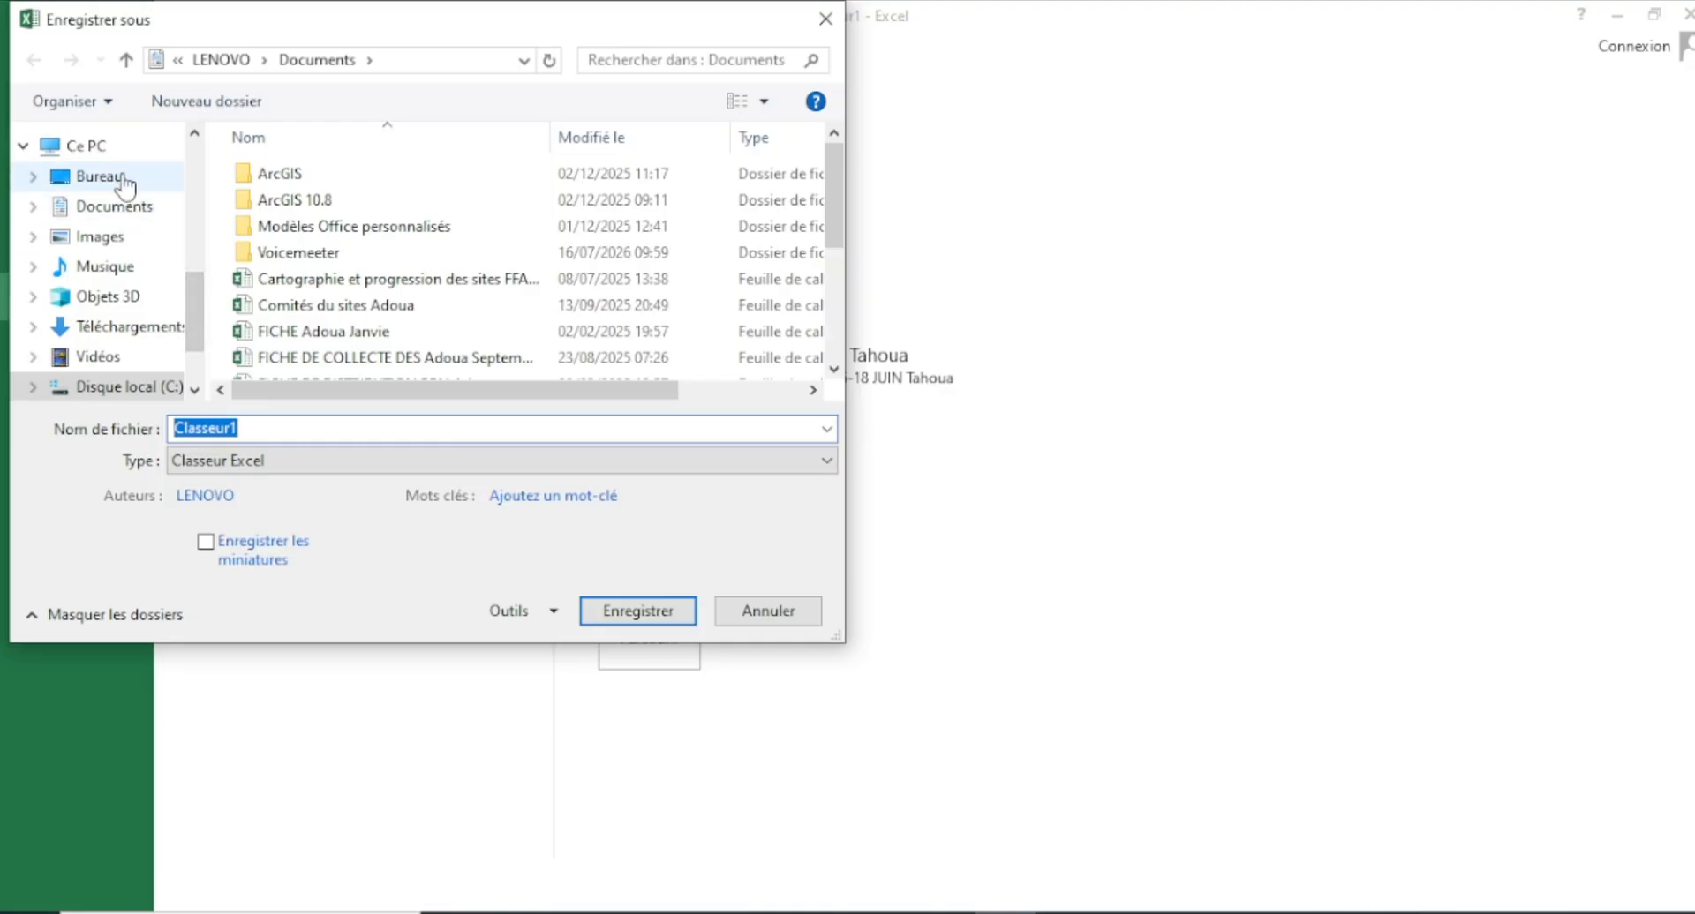
left_click(99, 177)
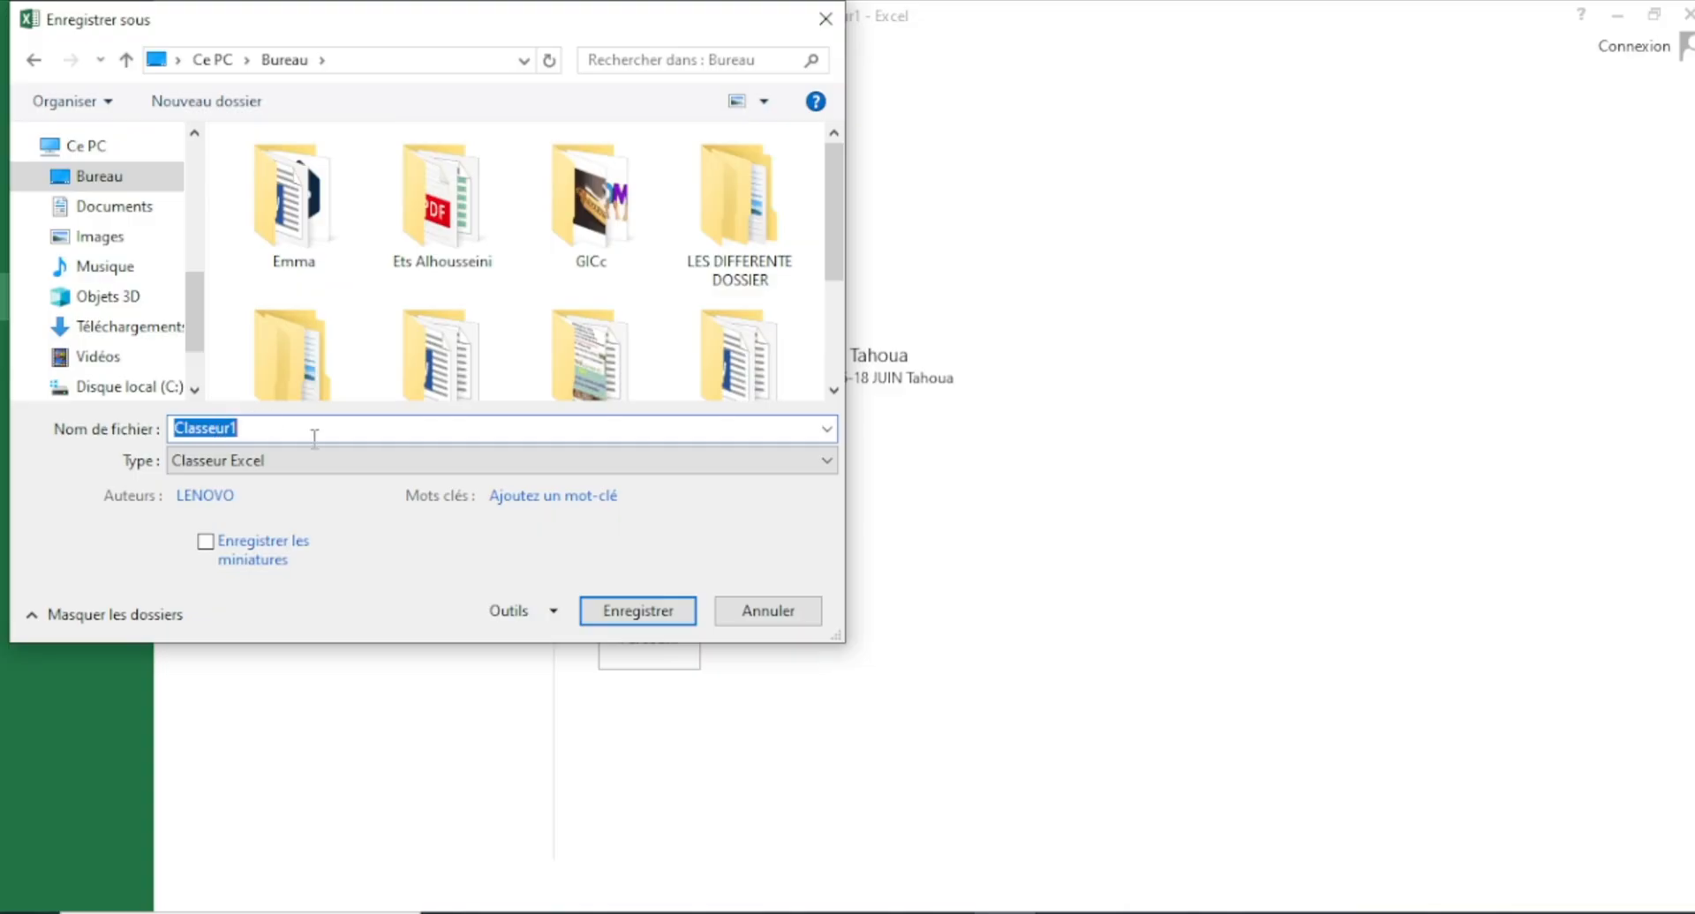
type("a")
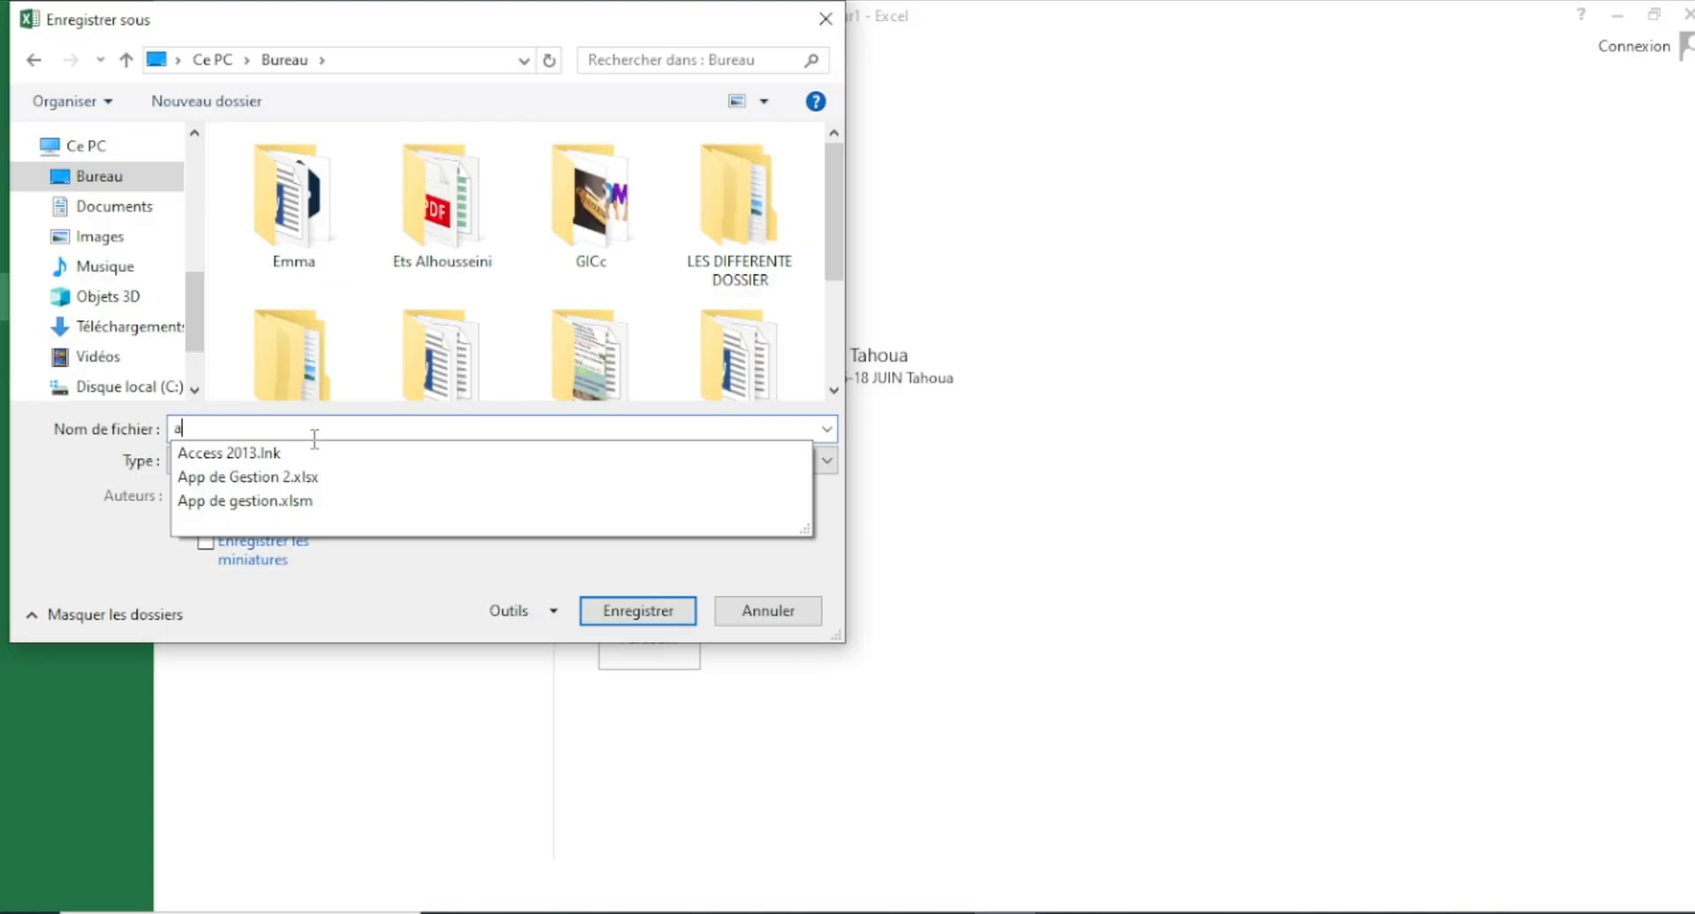
type("PP")
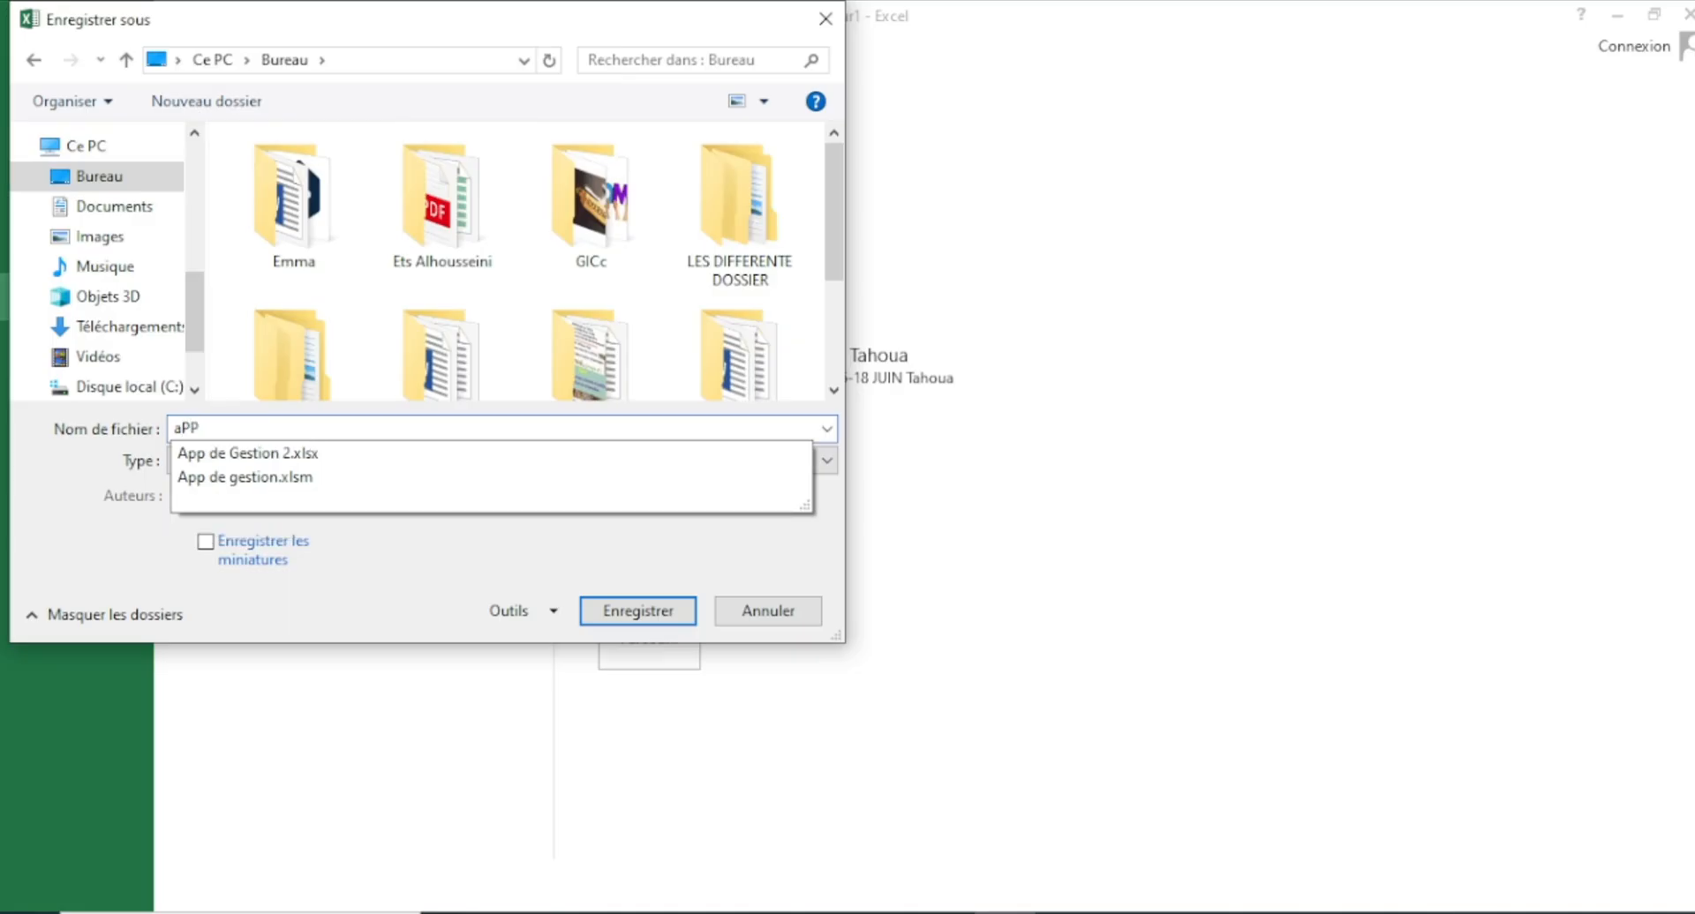
key("BackSpace")
key("BackSpace")
key("BackSpace")
type("A")
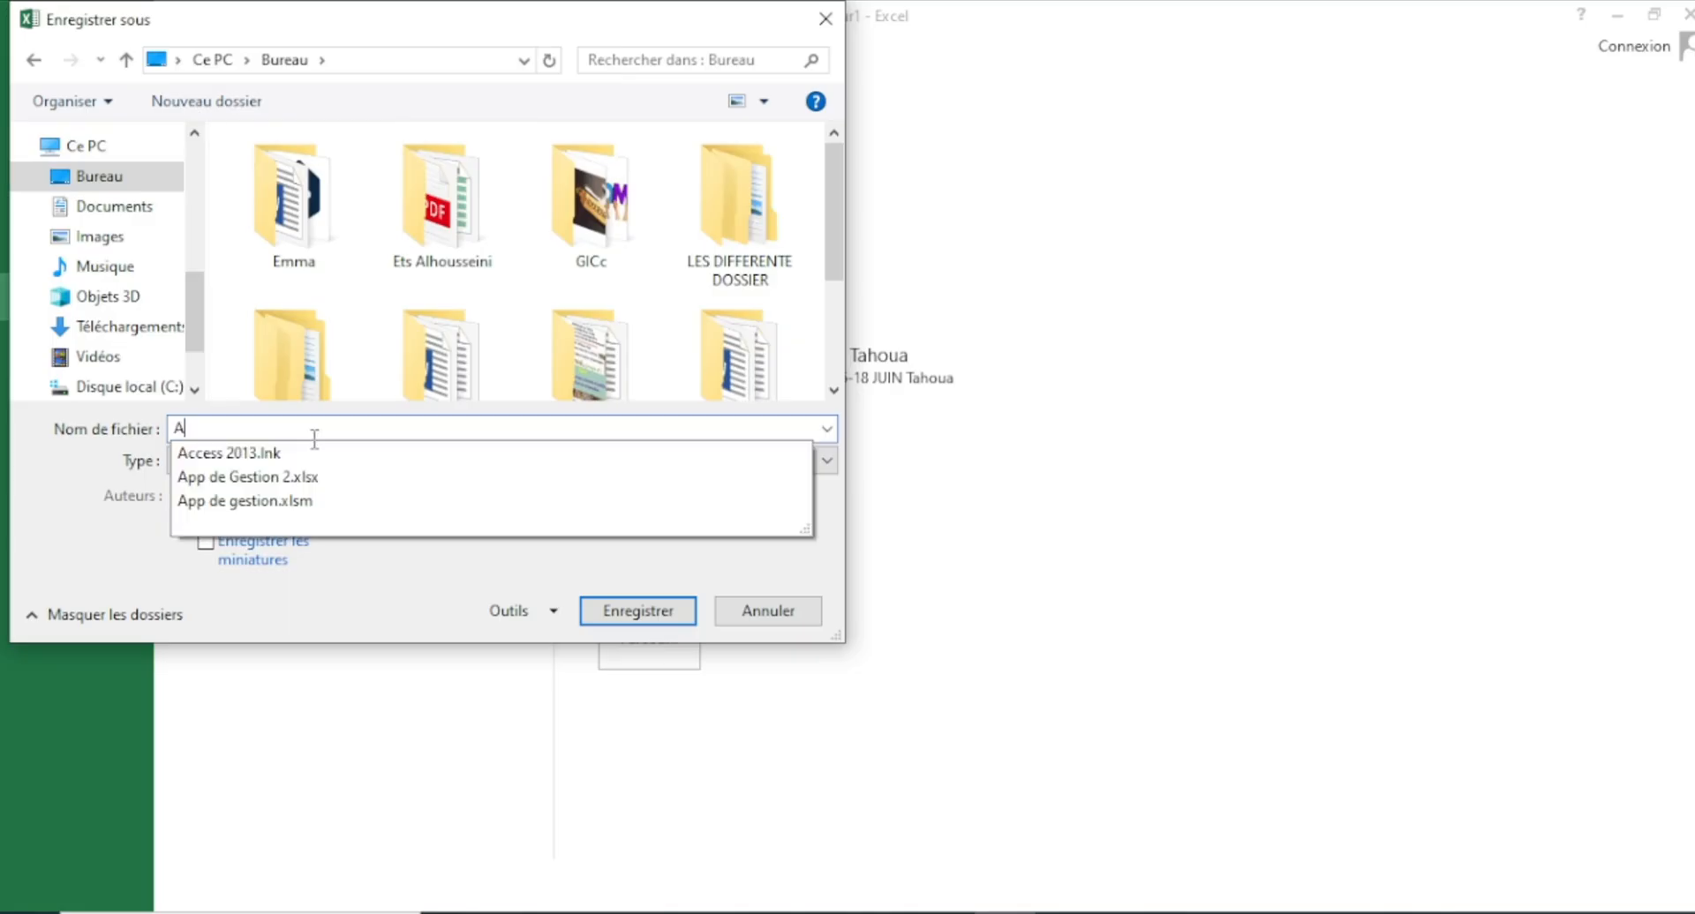
type("pp TESS")
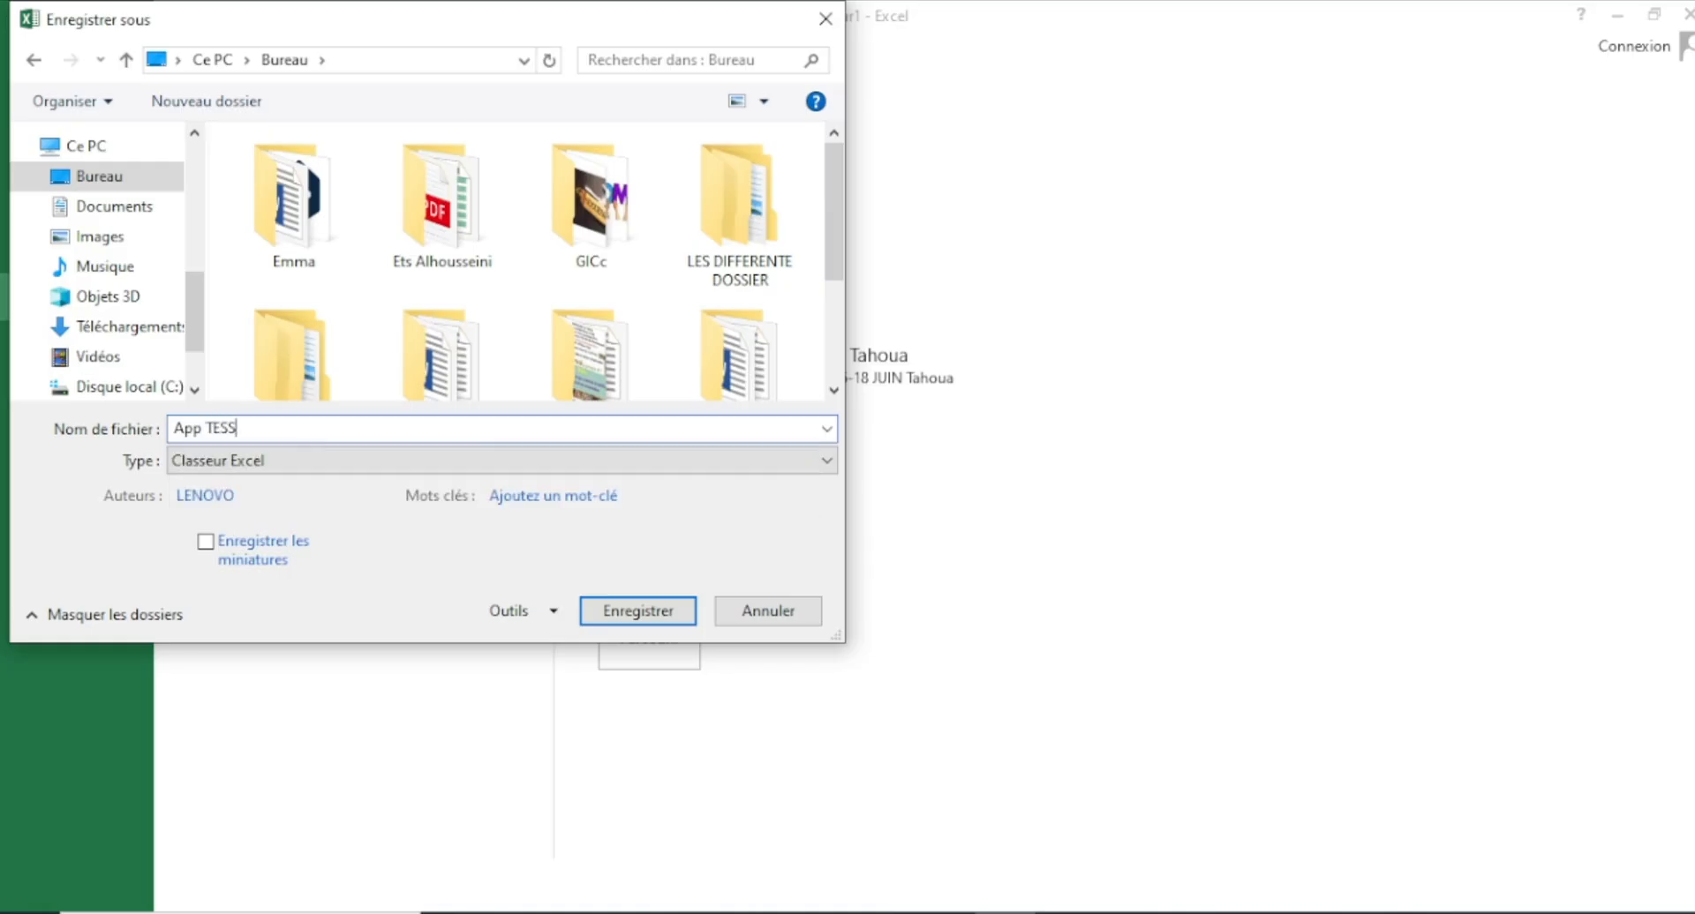
key("BackSpace")
type("T")
left_click(651, 618)
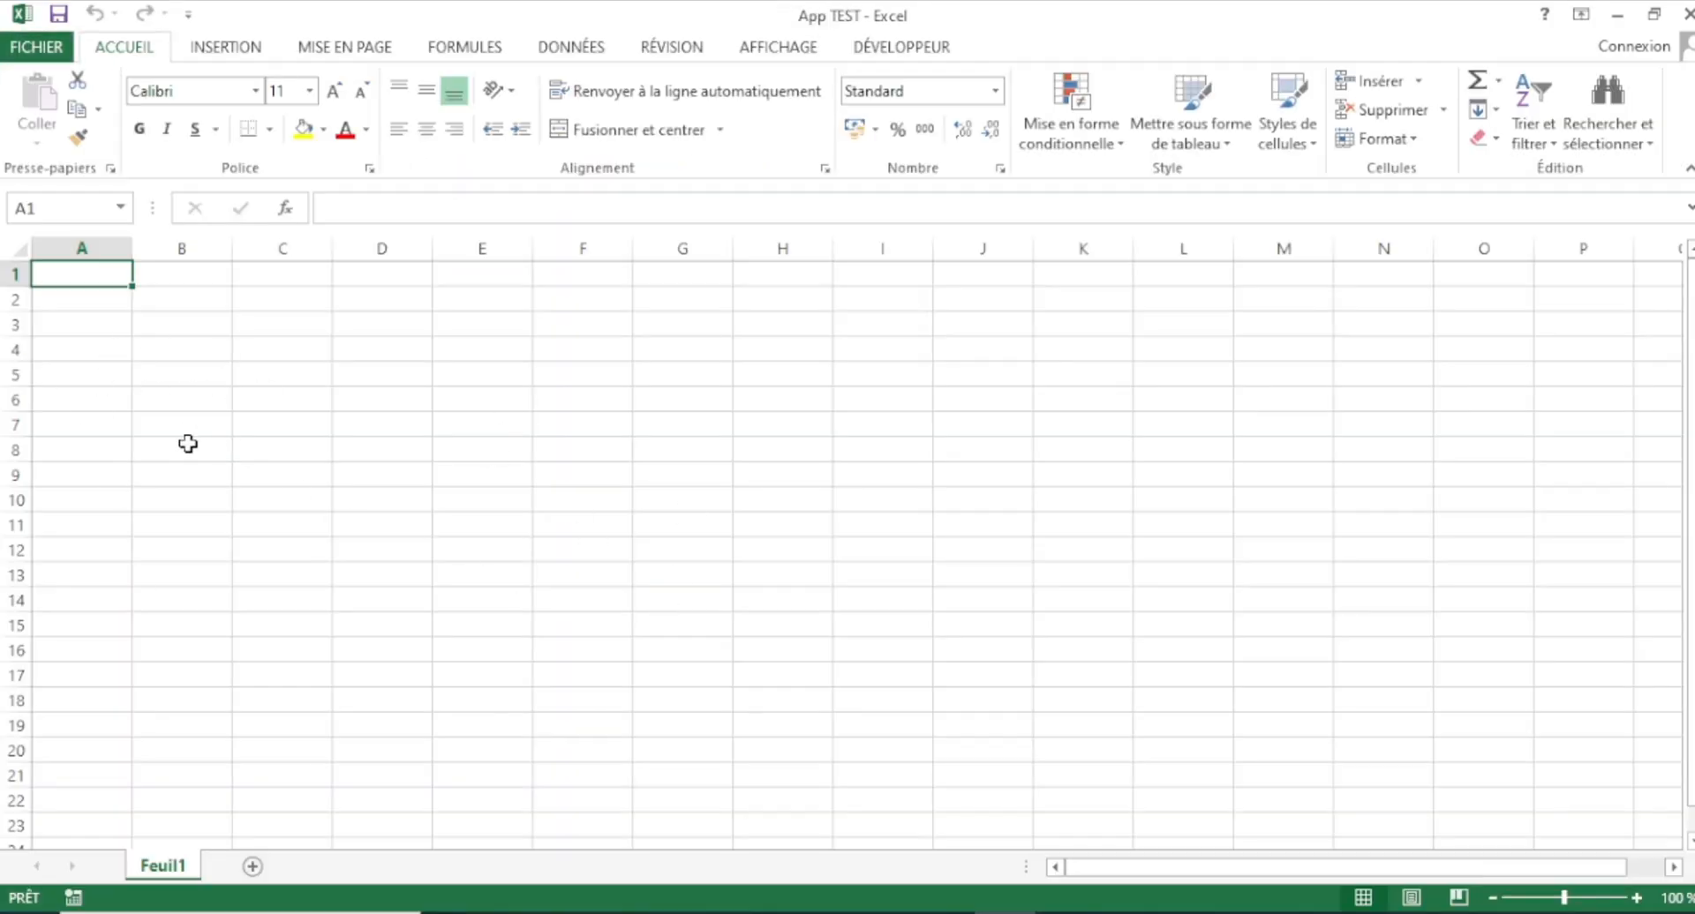
- Rename the sheet Feuil1 to "Formulaire d'inscription"
double_click(174, 870)
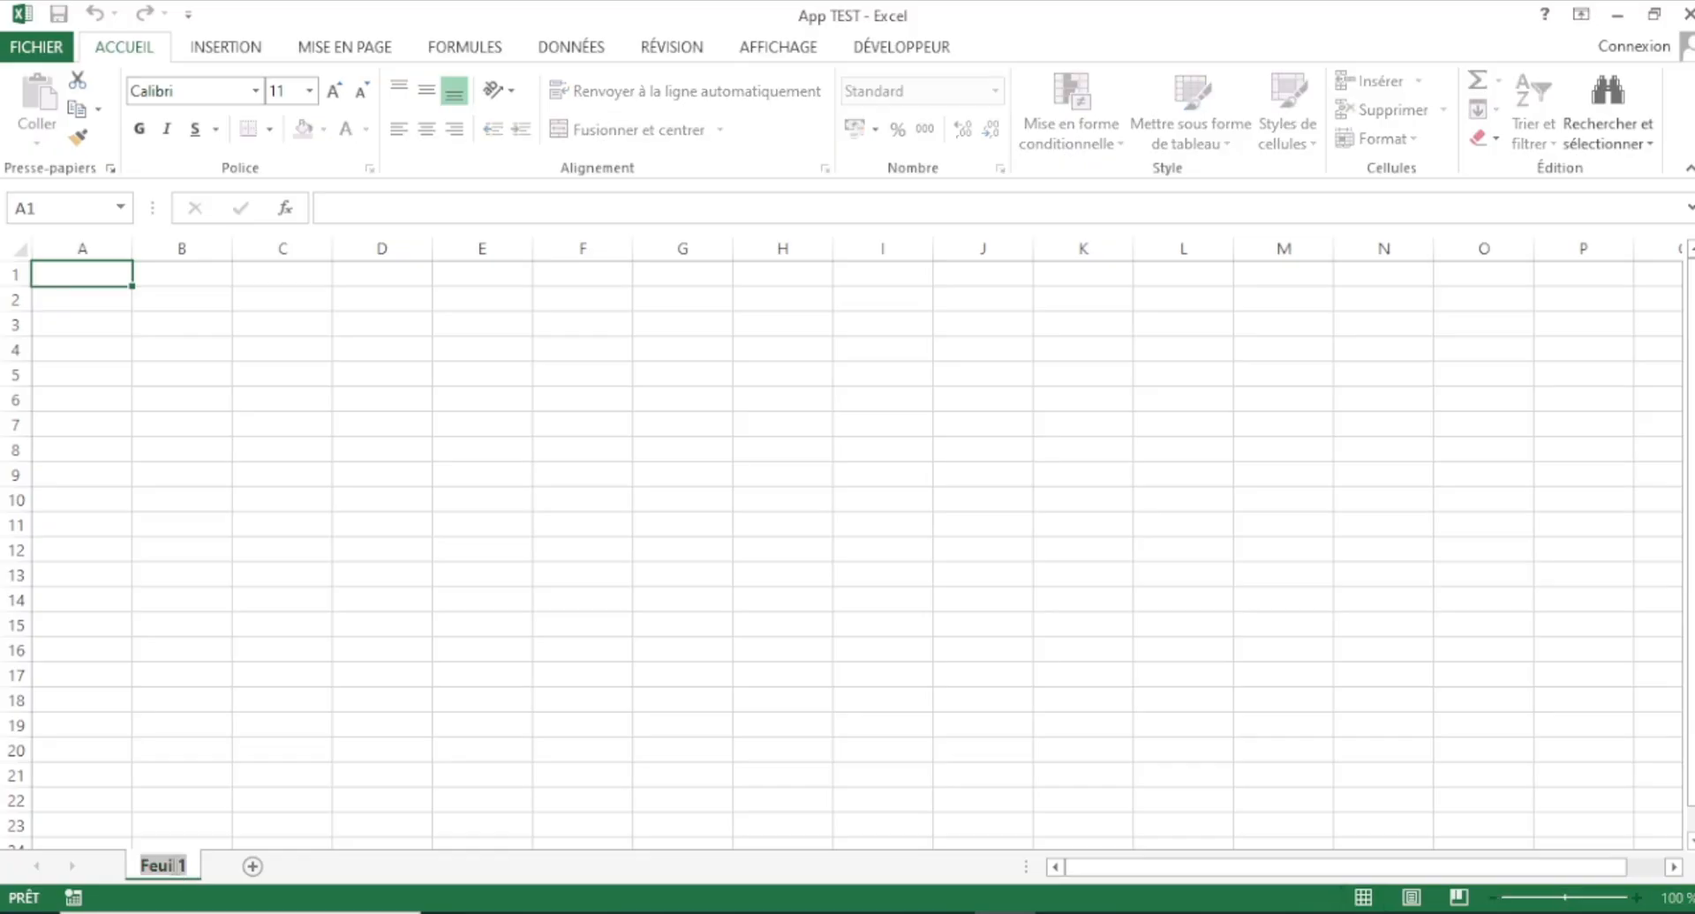
type("fORMULAIRE")
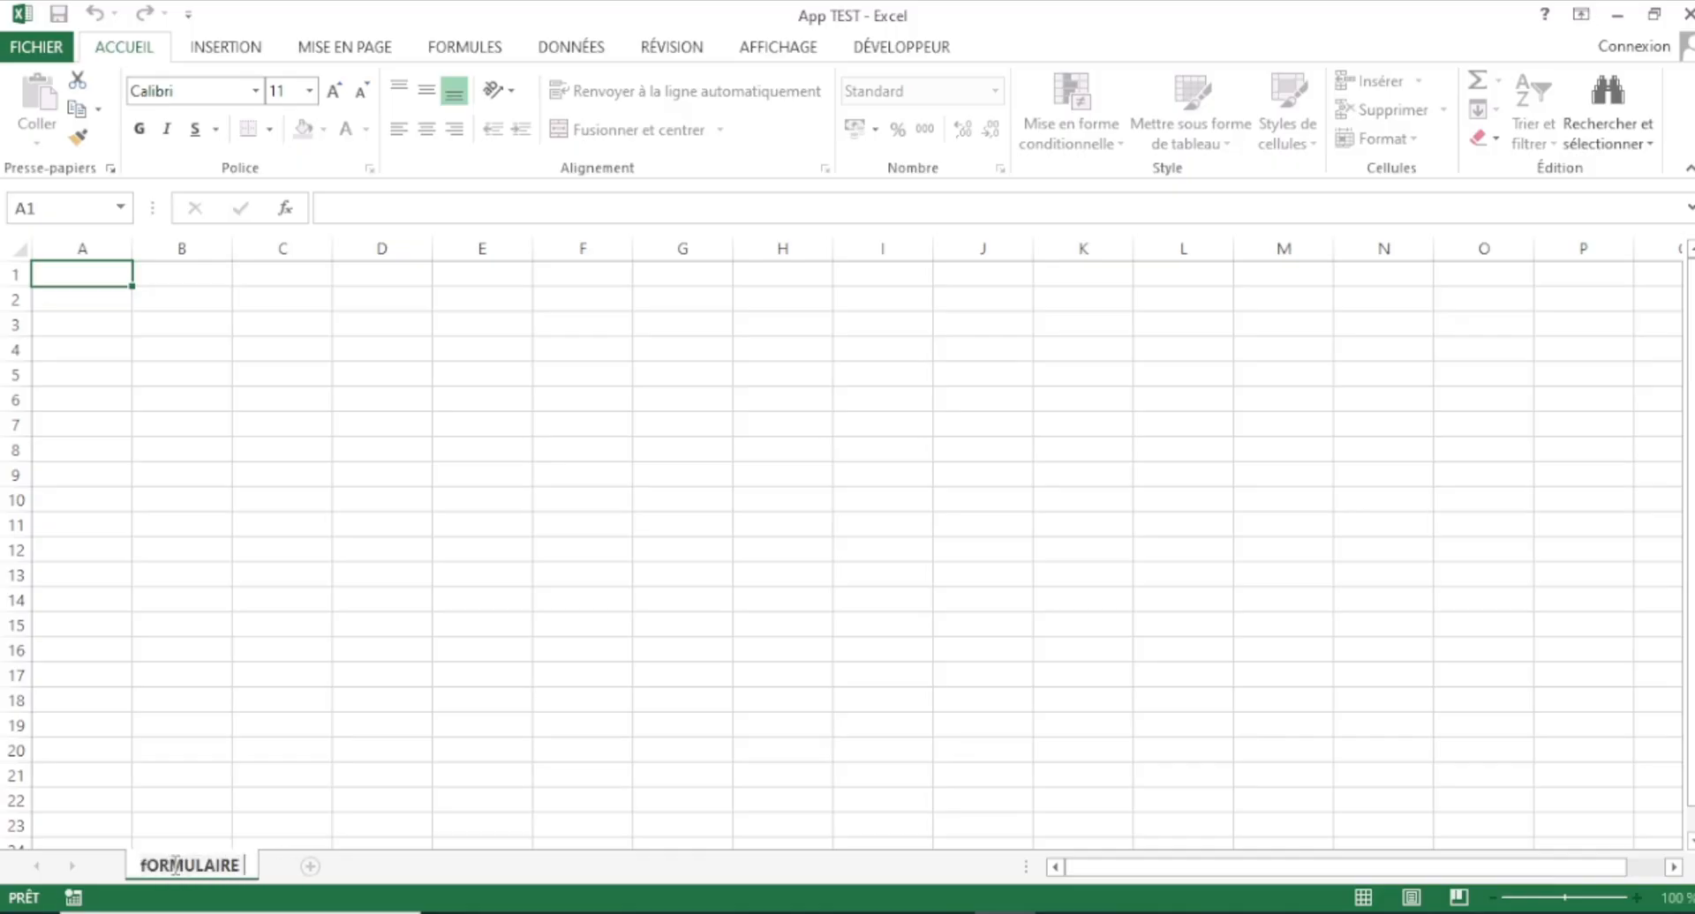
key("BackSpace")
key("BackSpace")
key("BackSpace")
key("BackSpace")
key("BackSpace")
key("BackSpace")
key("BackSpace")
key("BackSpace")
key("BackSpace")
key("BackSpace")
key("BackSpace")
type("F")
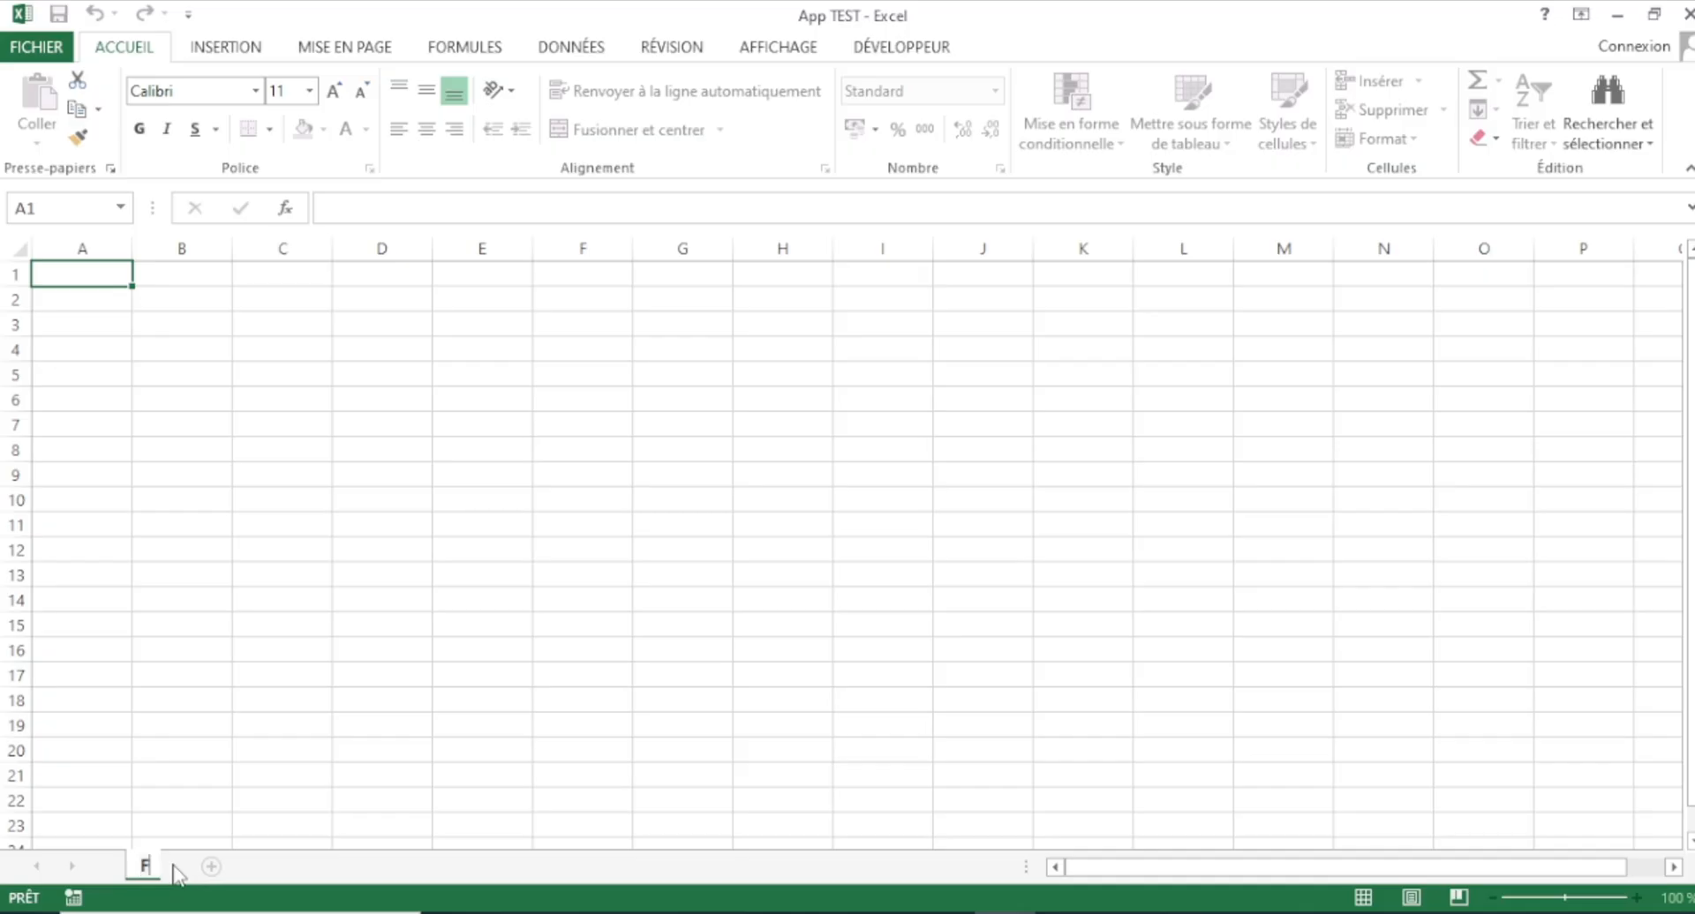
type("ormulaire d'inscrip")
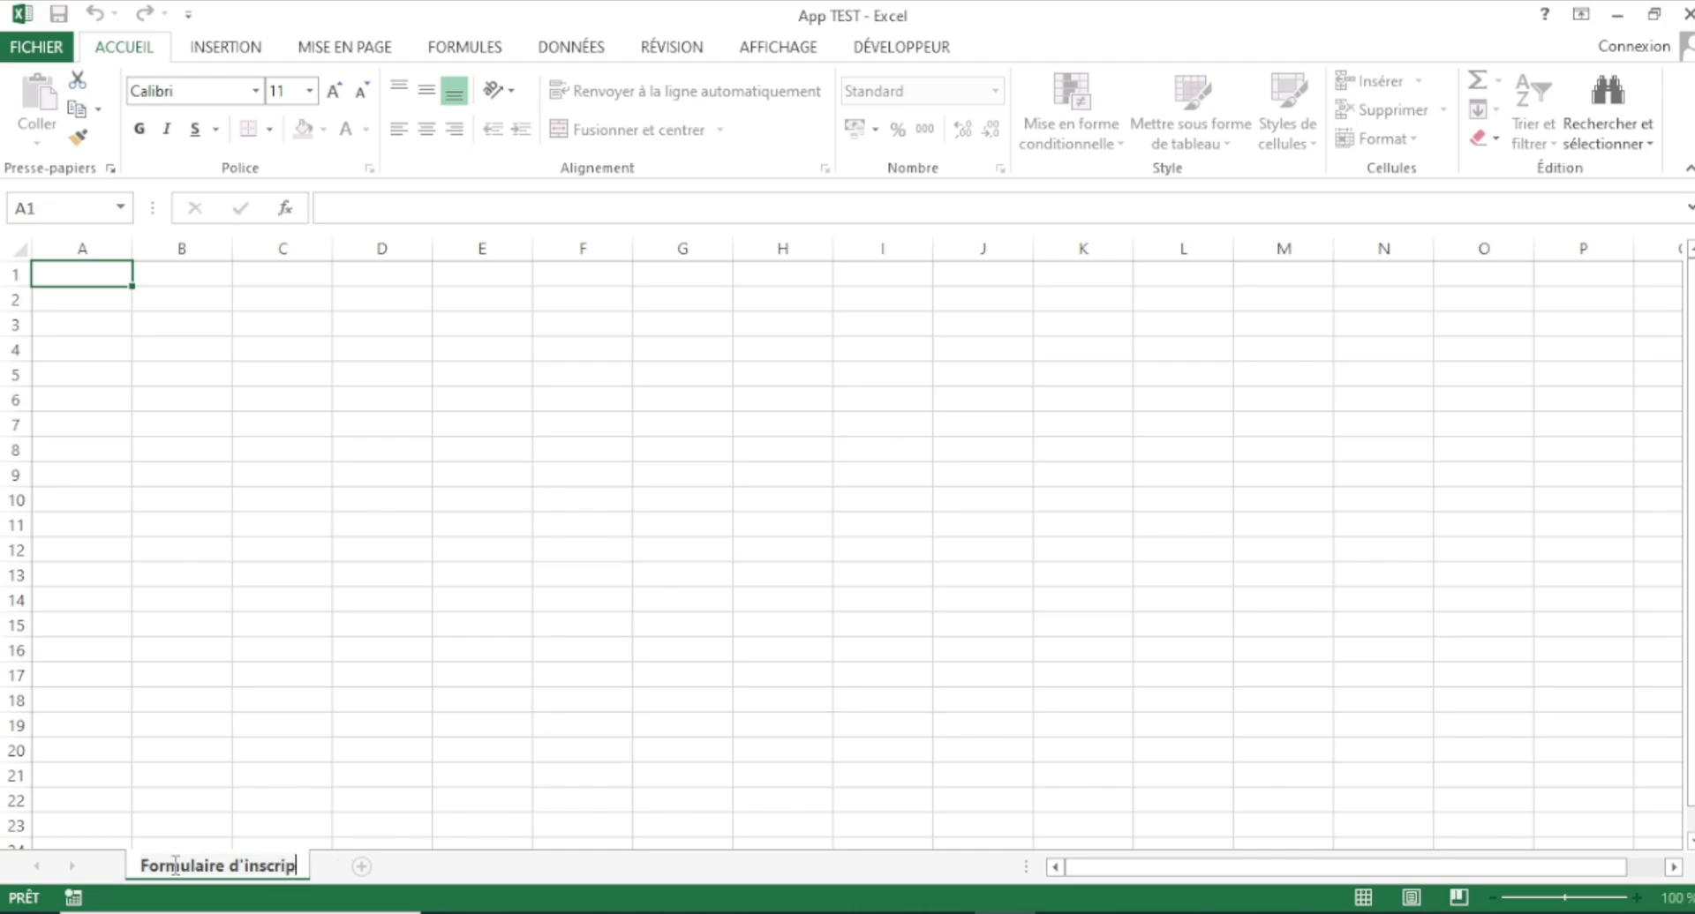
type("tion")
key("Return")
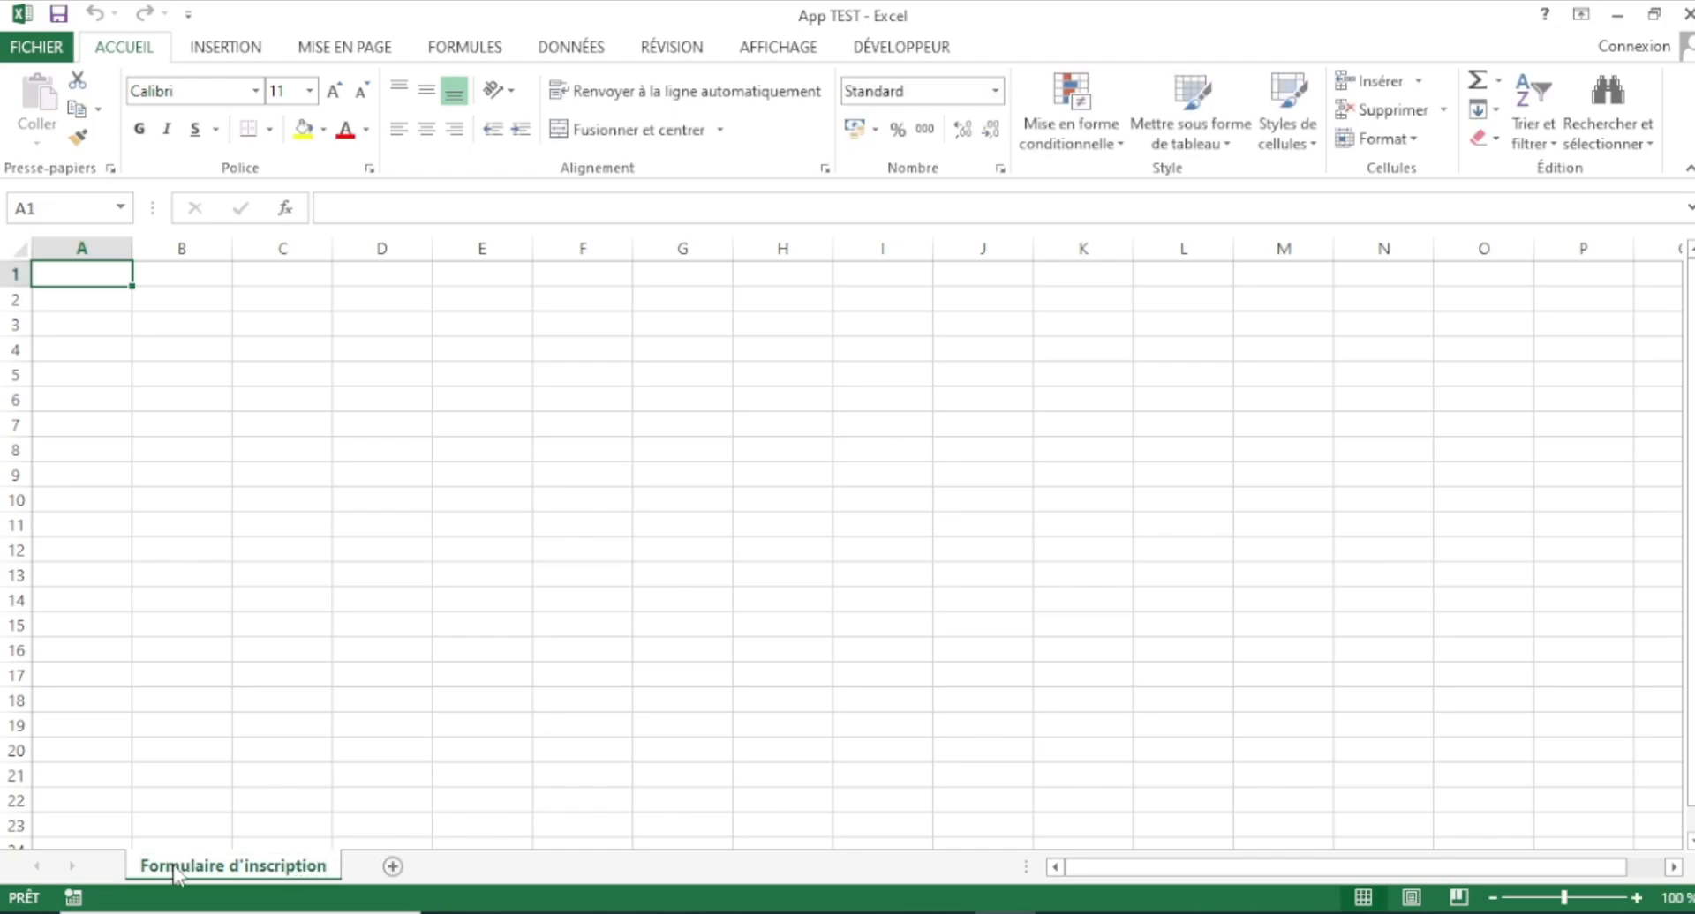
- Enter the title "Formulaire d'inscription" in cell B2
left_click(117, 397)
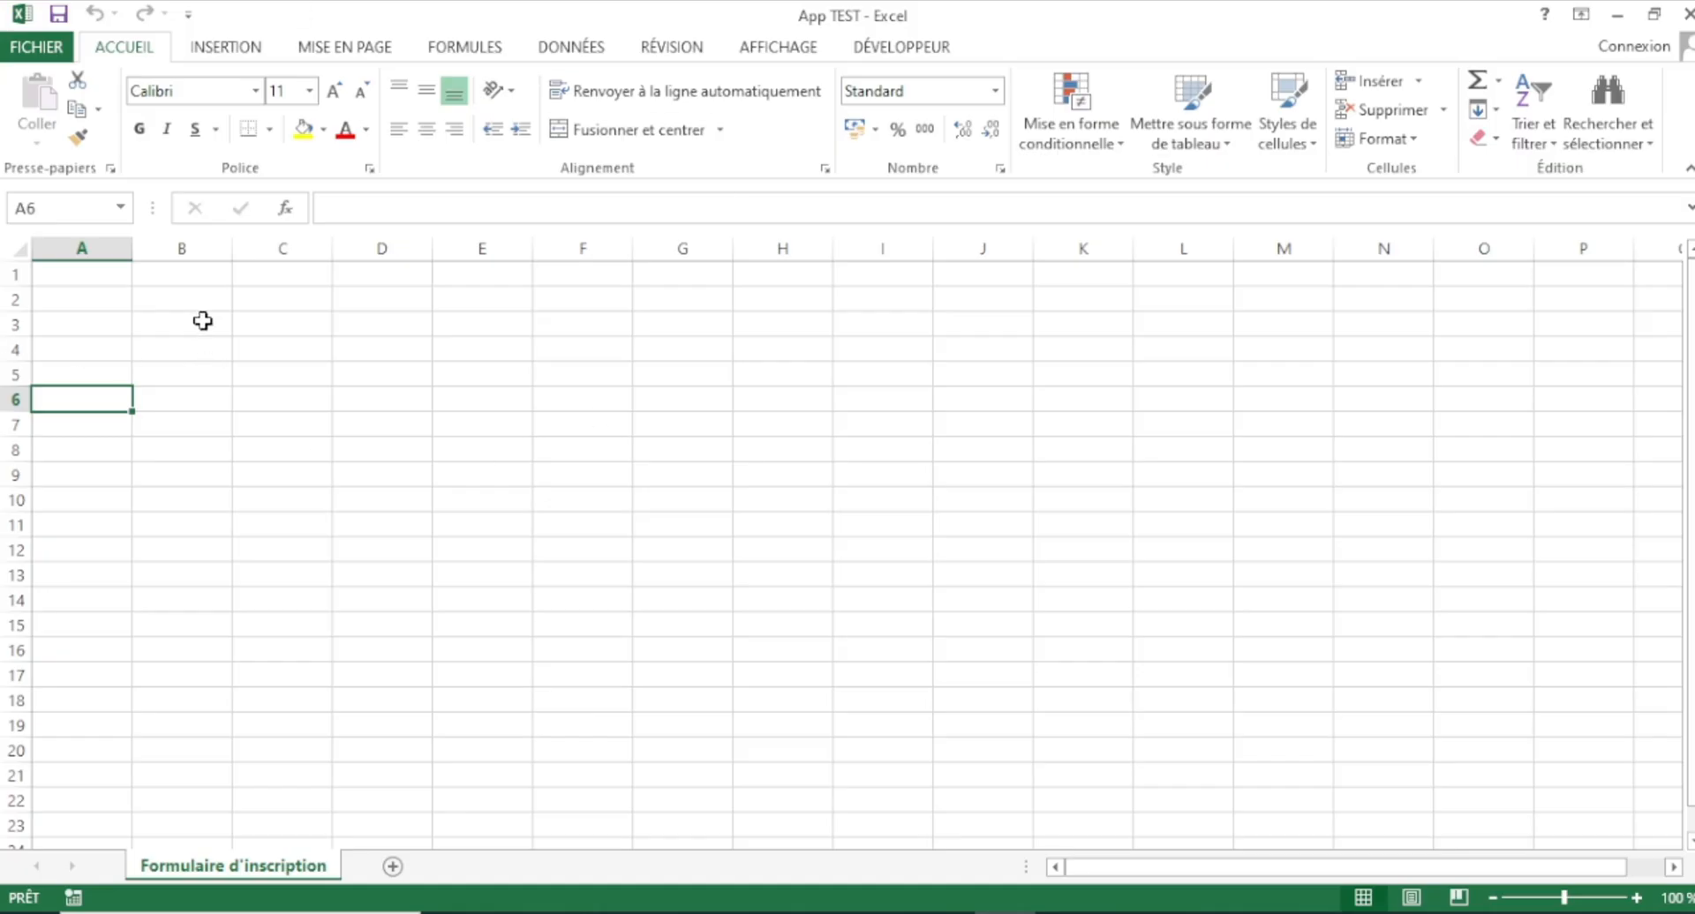
left_click(203, 238)
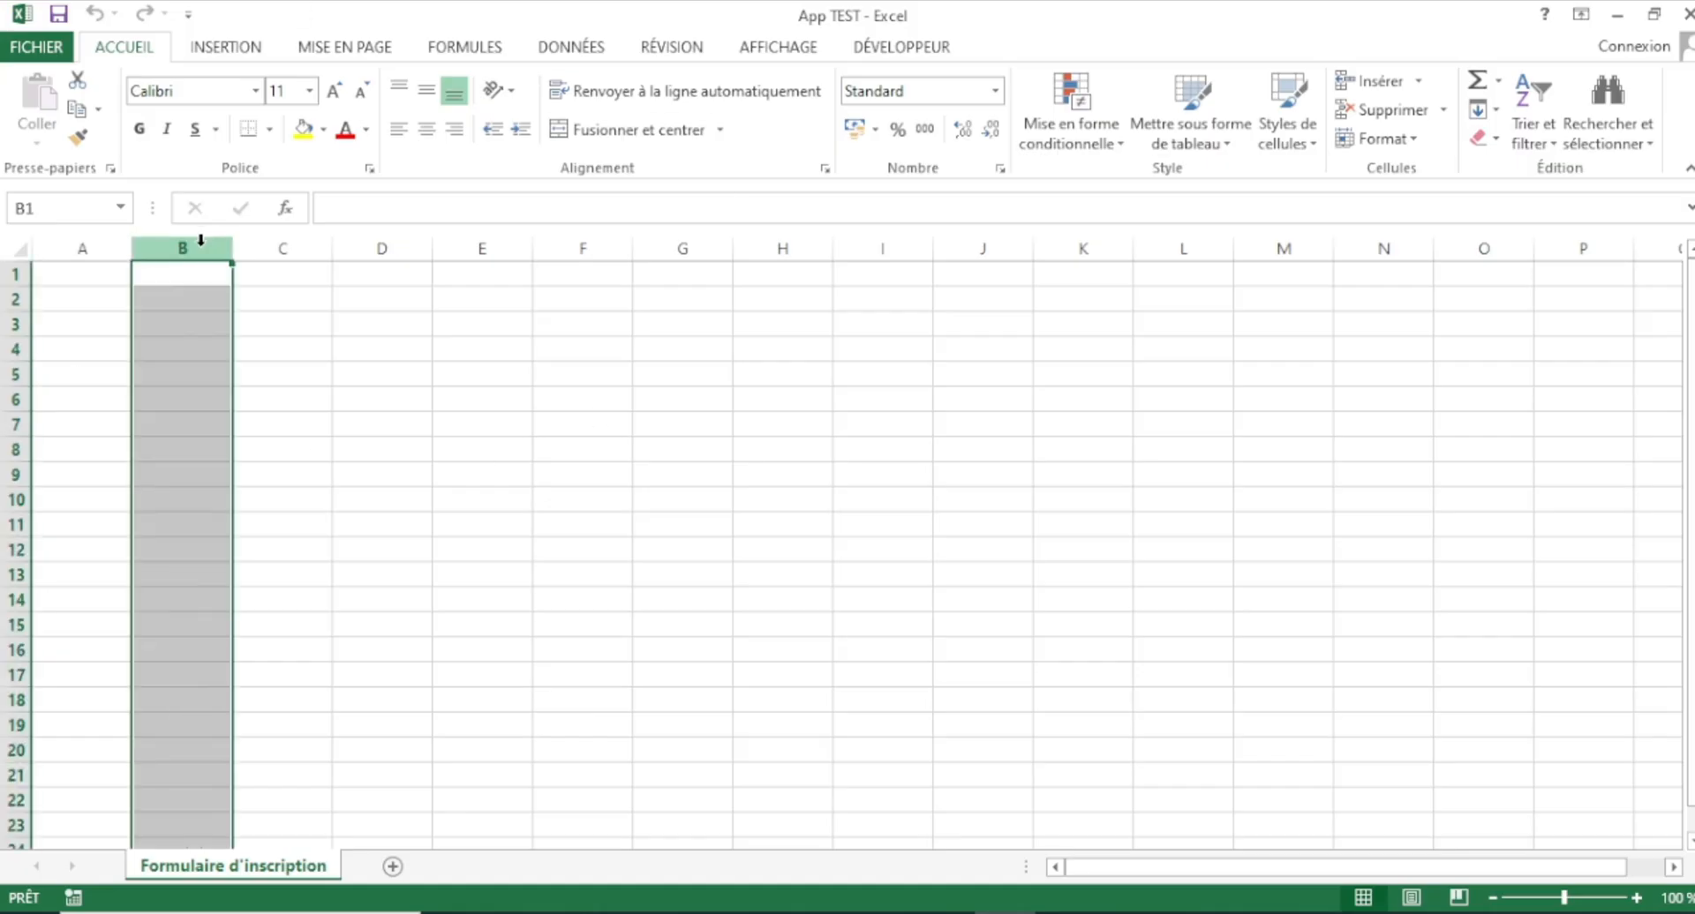
left_click(196, 306)
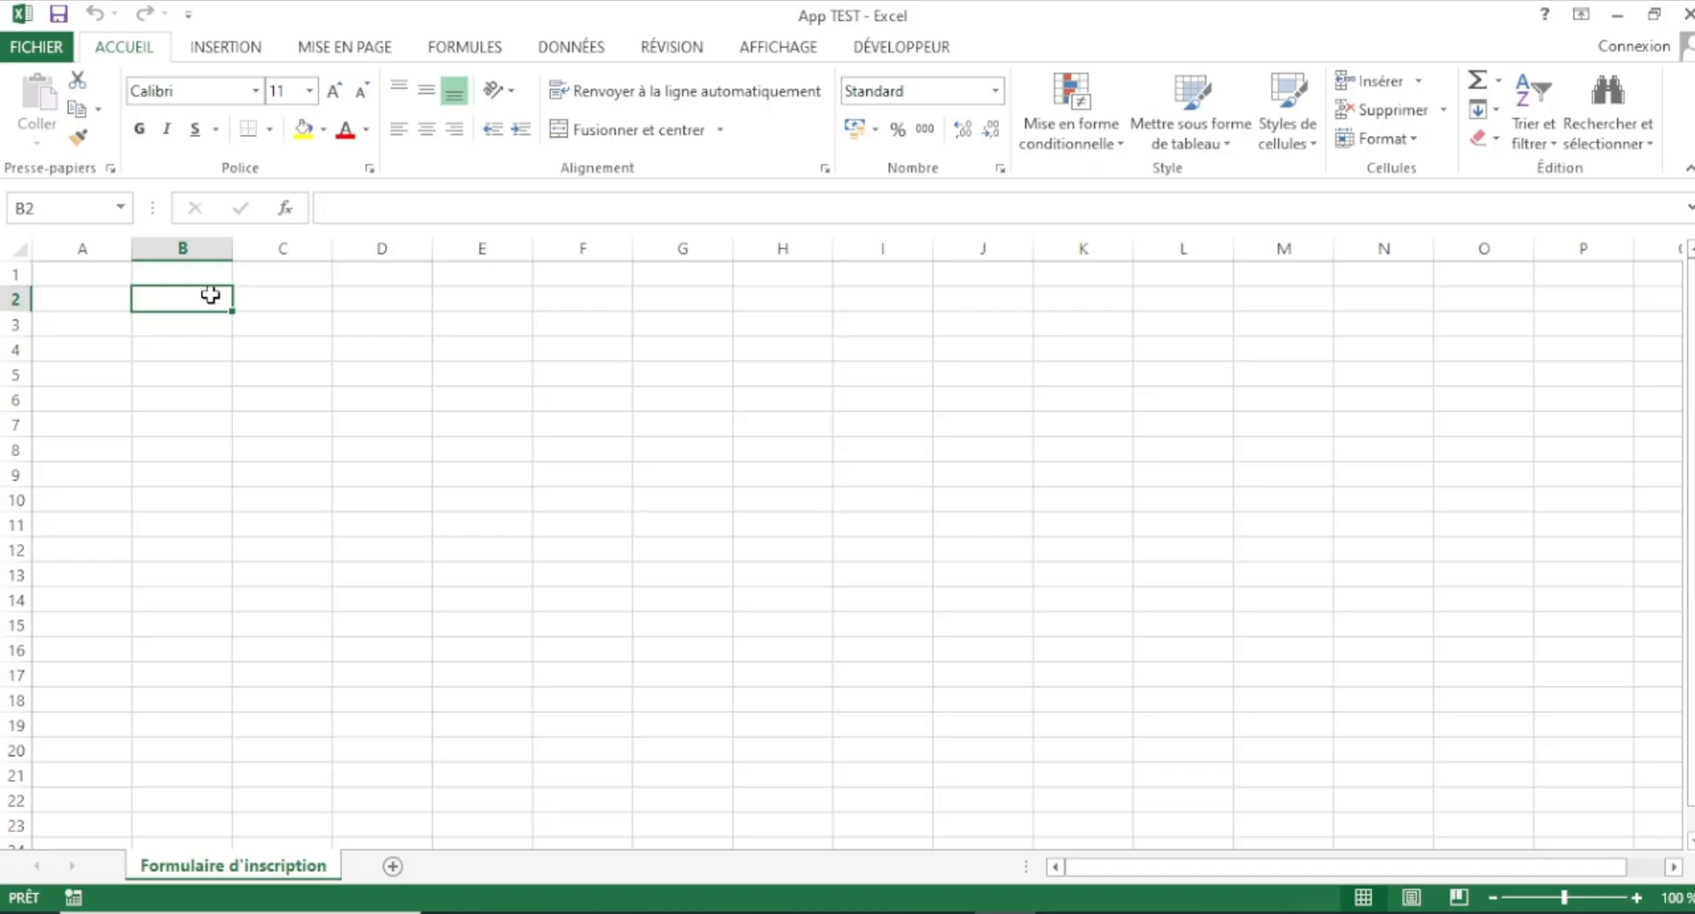
type("Fo")
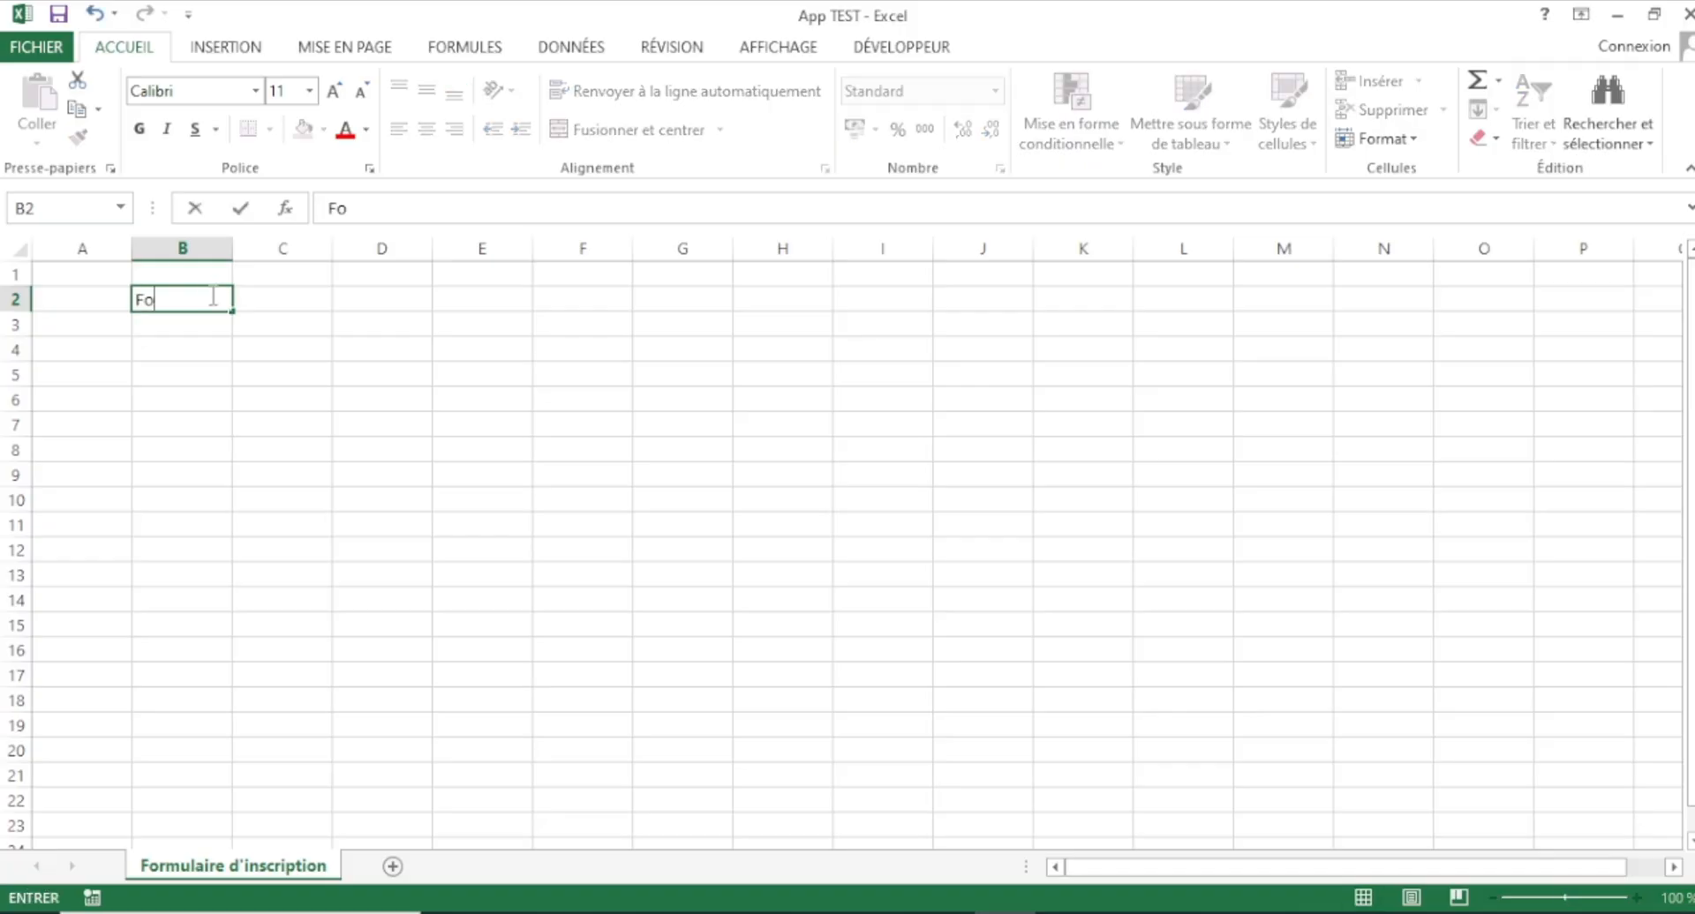
type("rmulaire d'inscr")
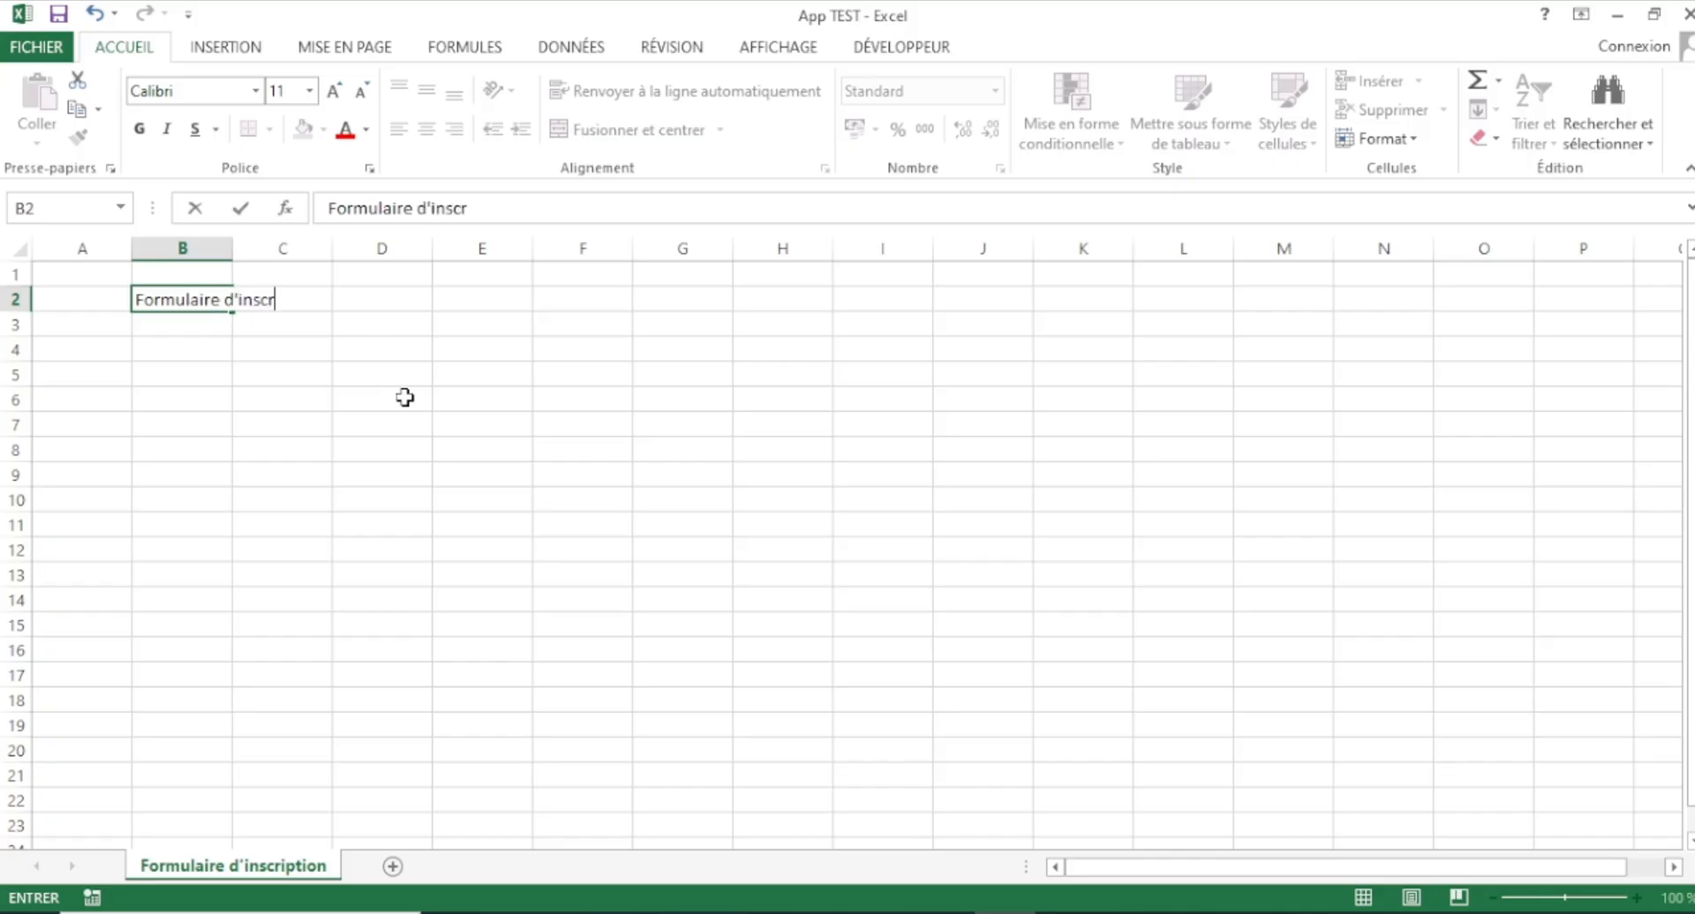
type("iption")
left_click(193, 434)
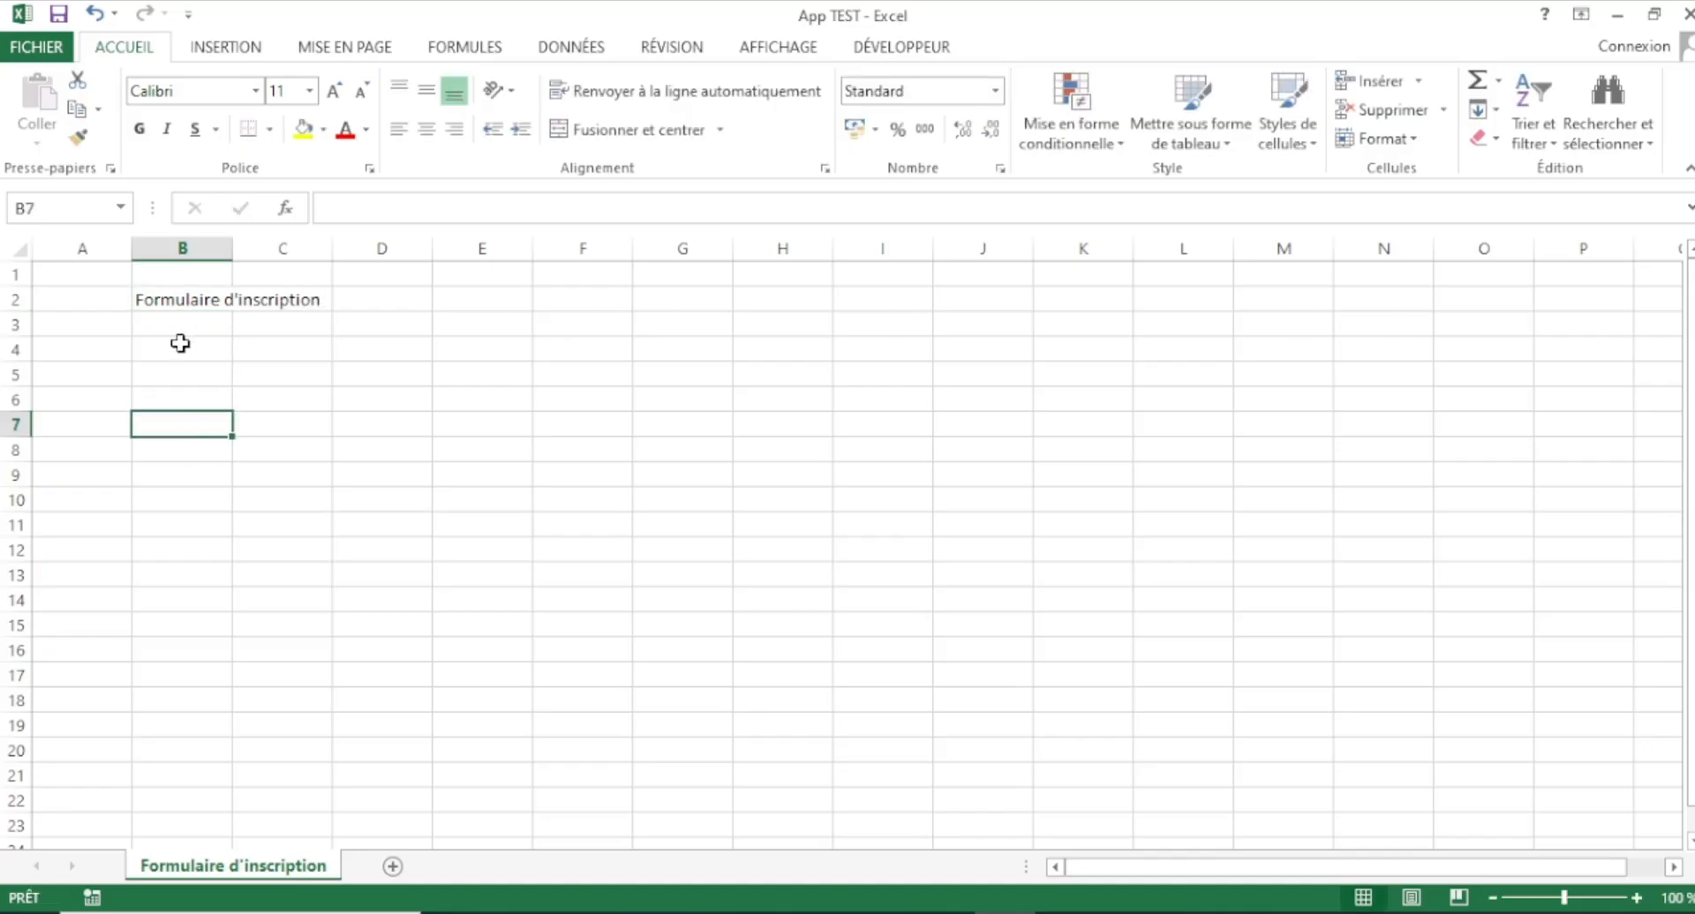
- Merge and center cells B4:C4, and copy the merged cell to E4:F4
left_click_drag(179, 347, 273, 351)
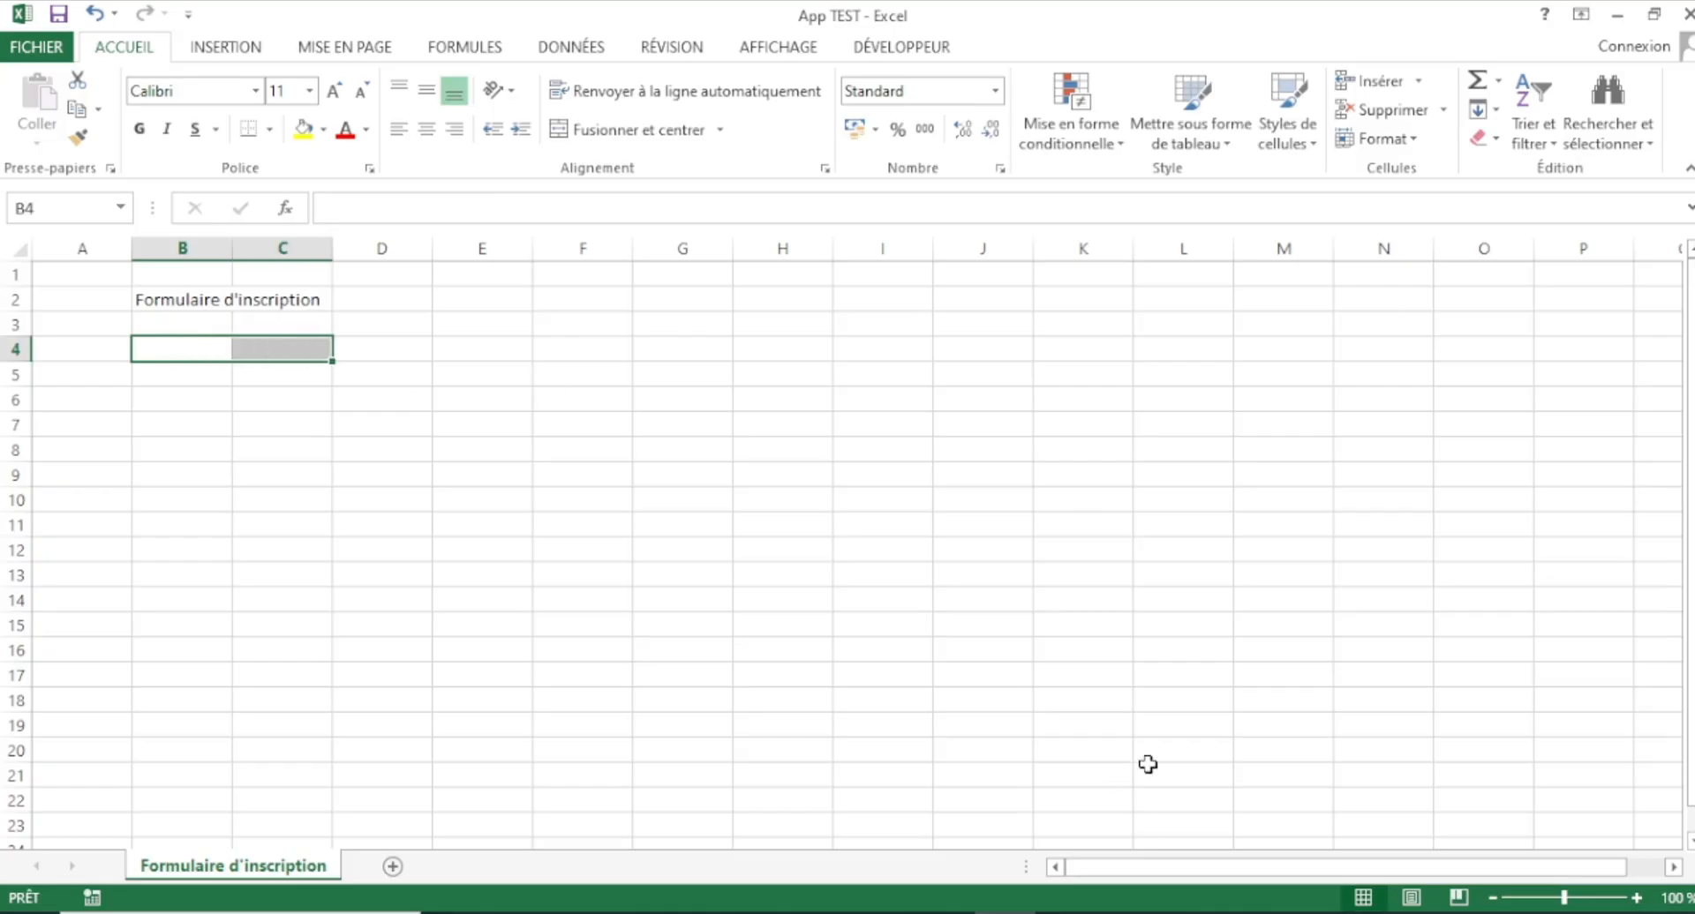
left_click(641, 133)
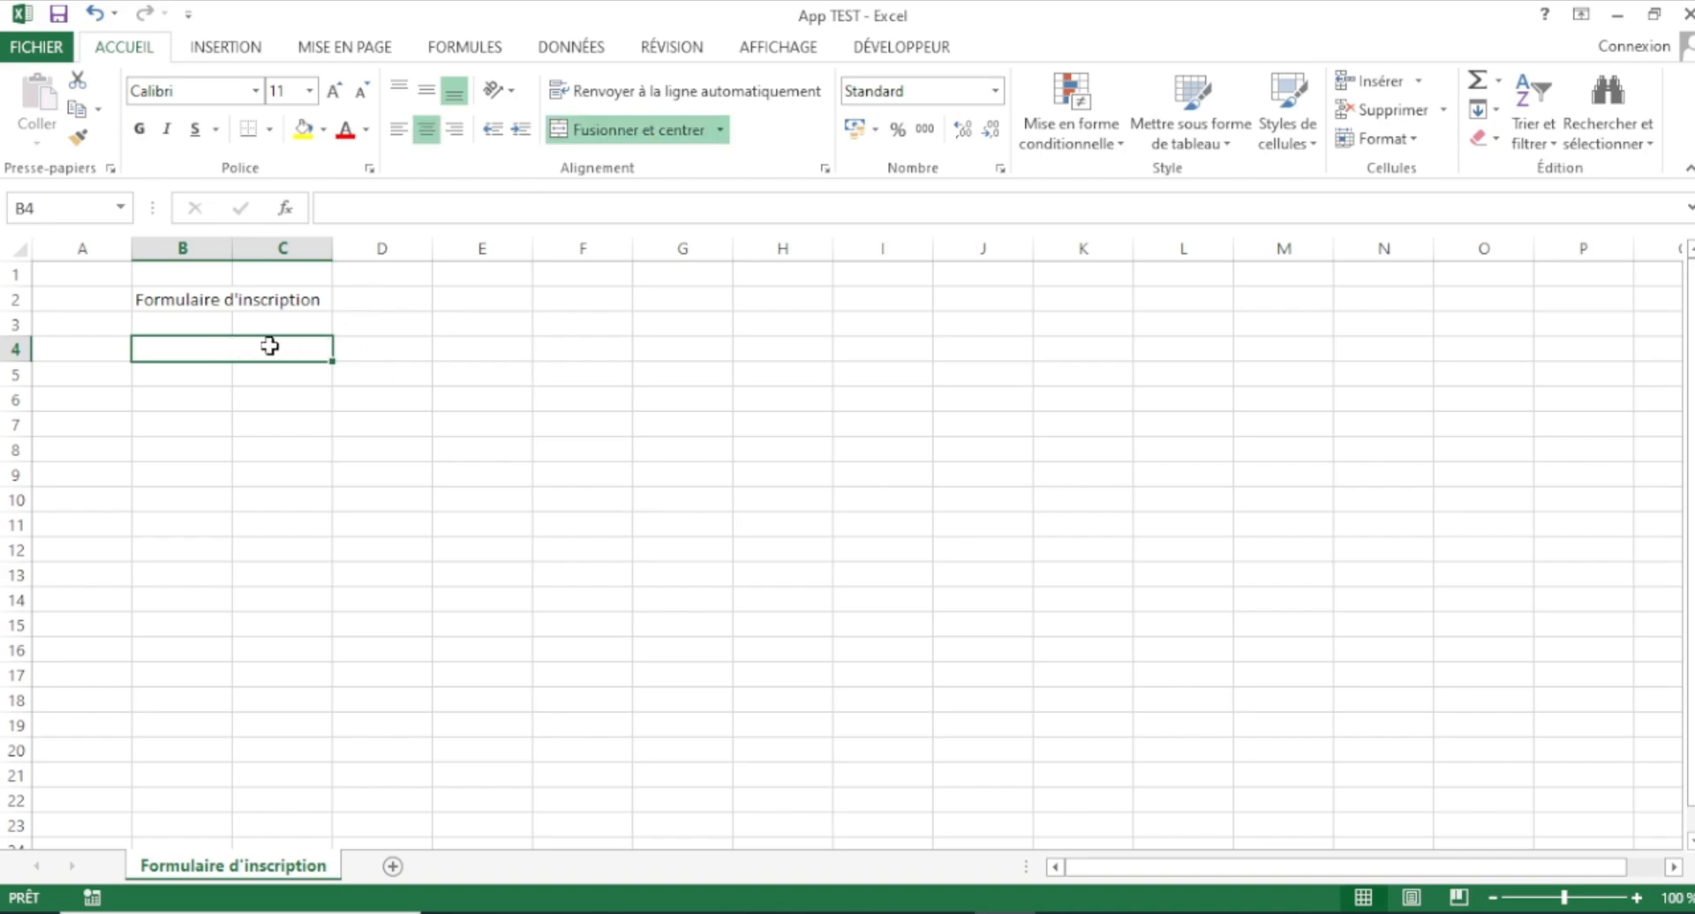
key("ctrl+c")
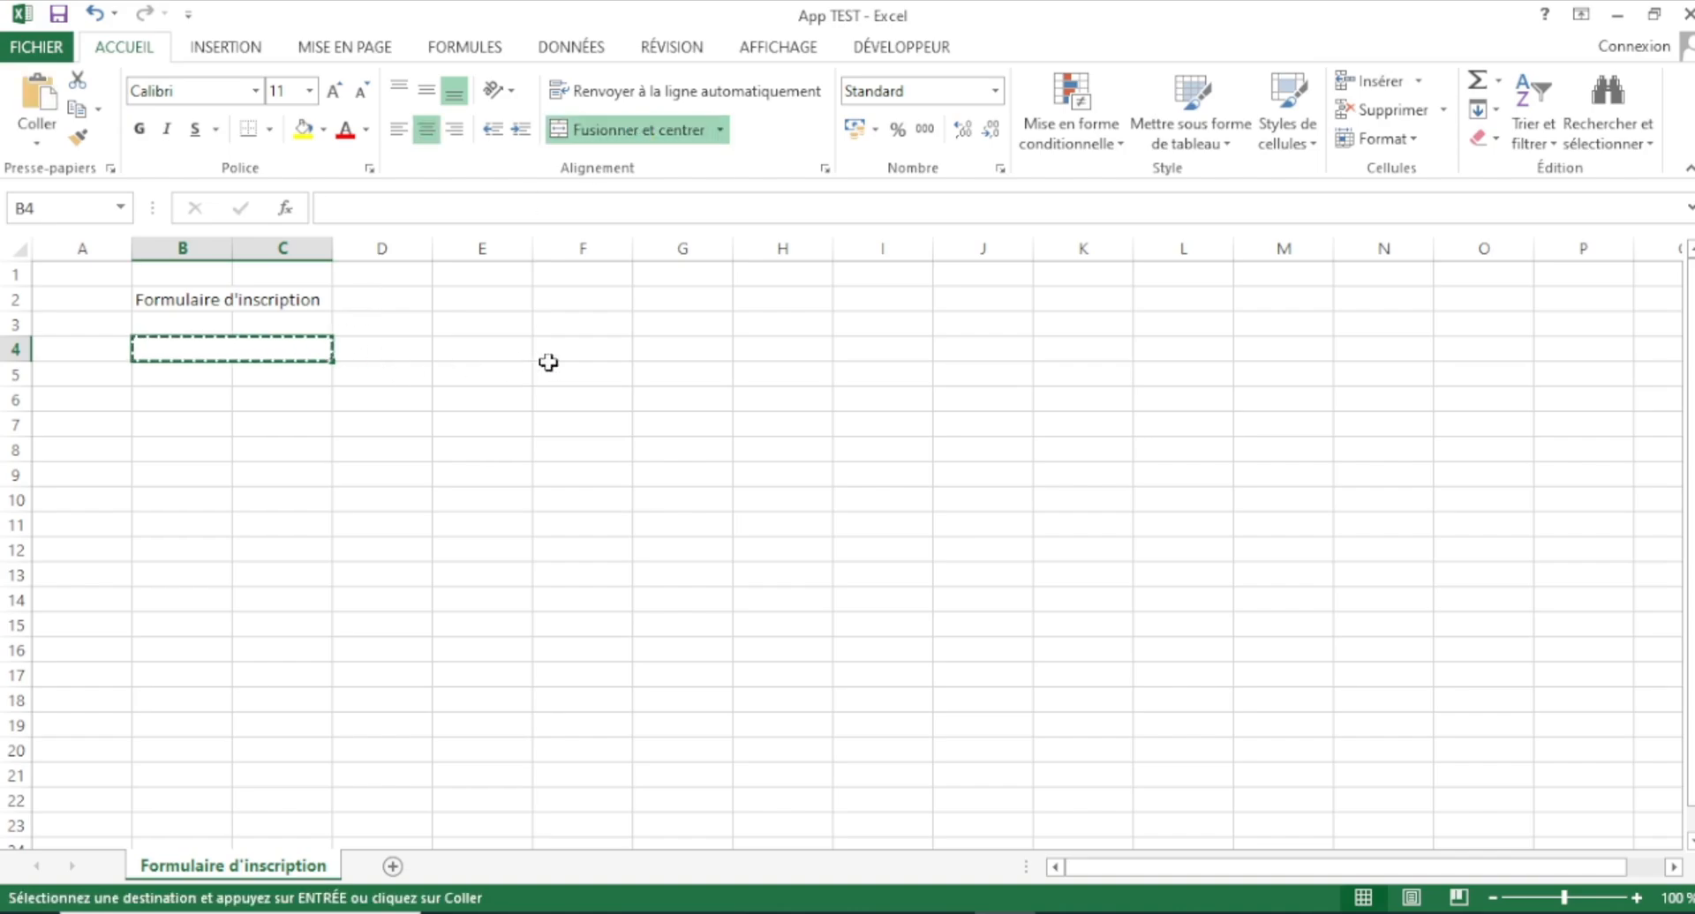
left_click(496, 351)
key("ctrl+v")
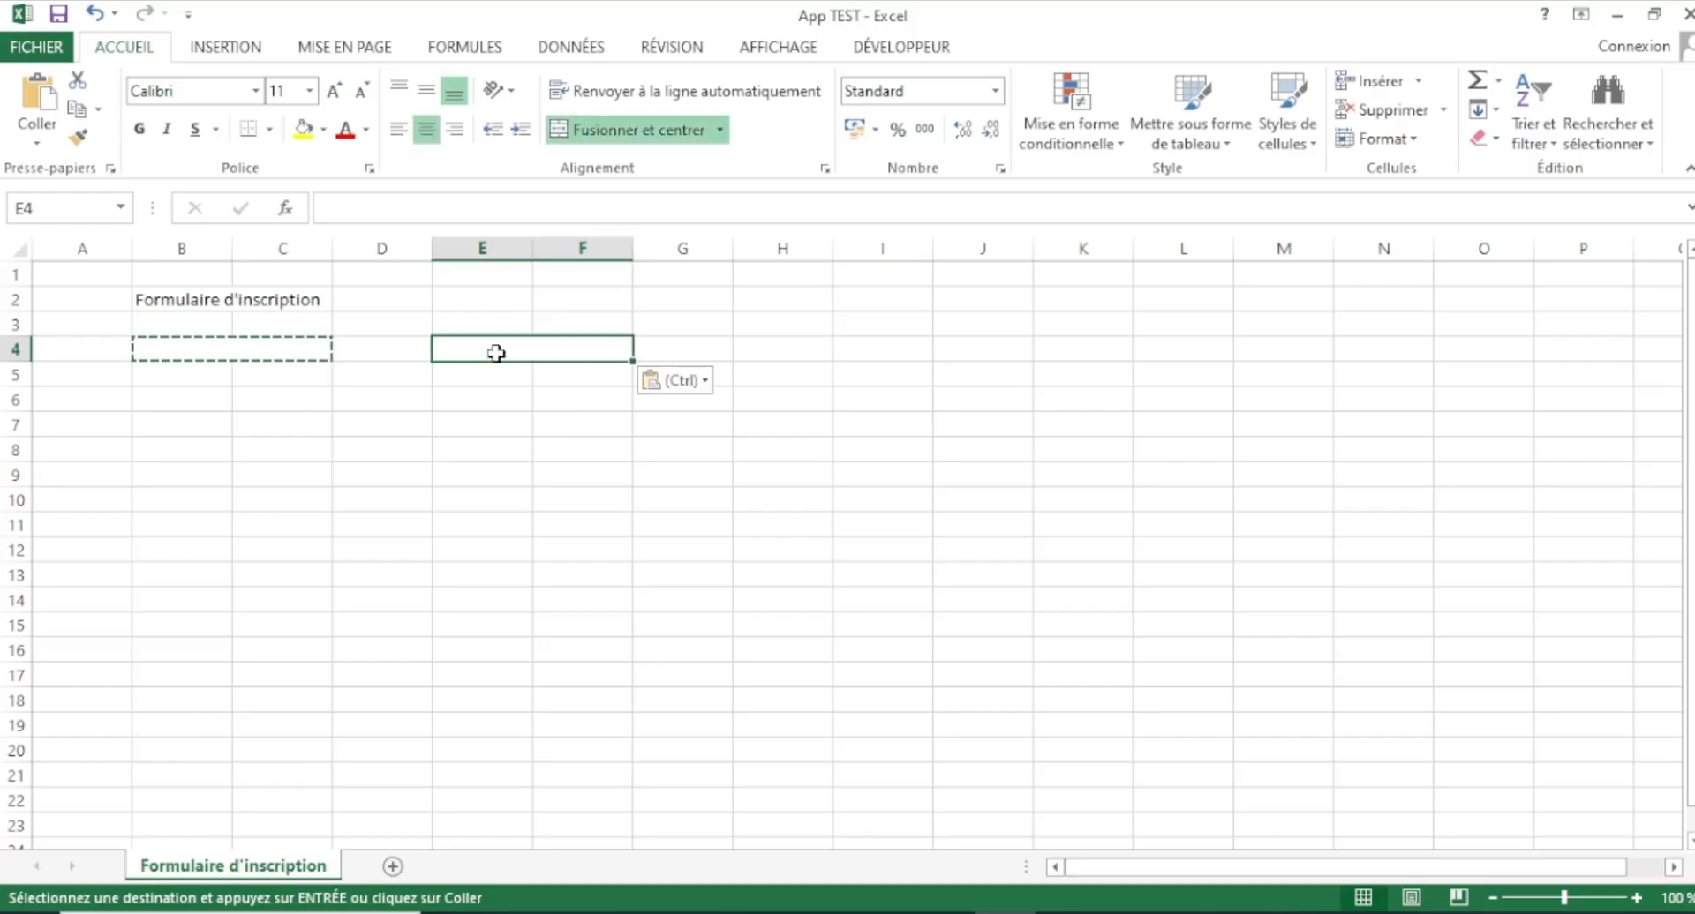
- Enter the section heading "Info Elève" in the merged cell B4:C4
left_click(251, 350)
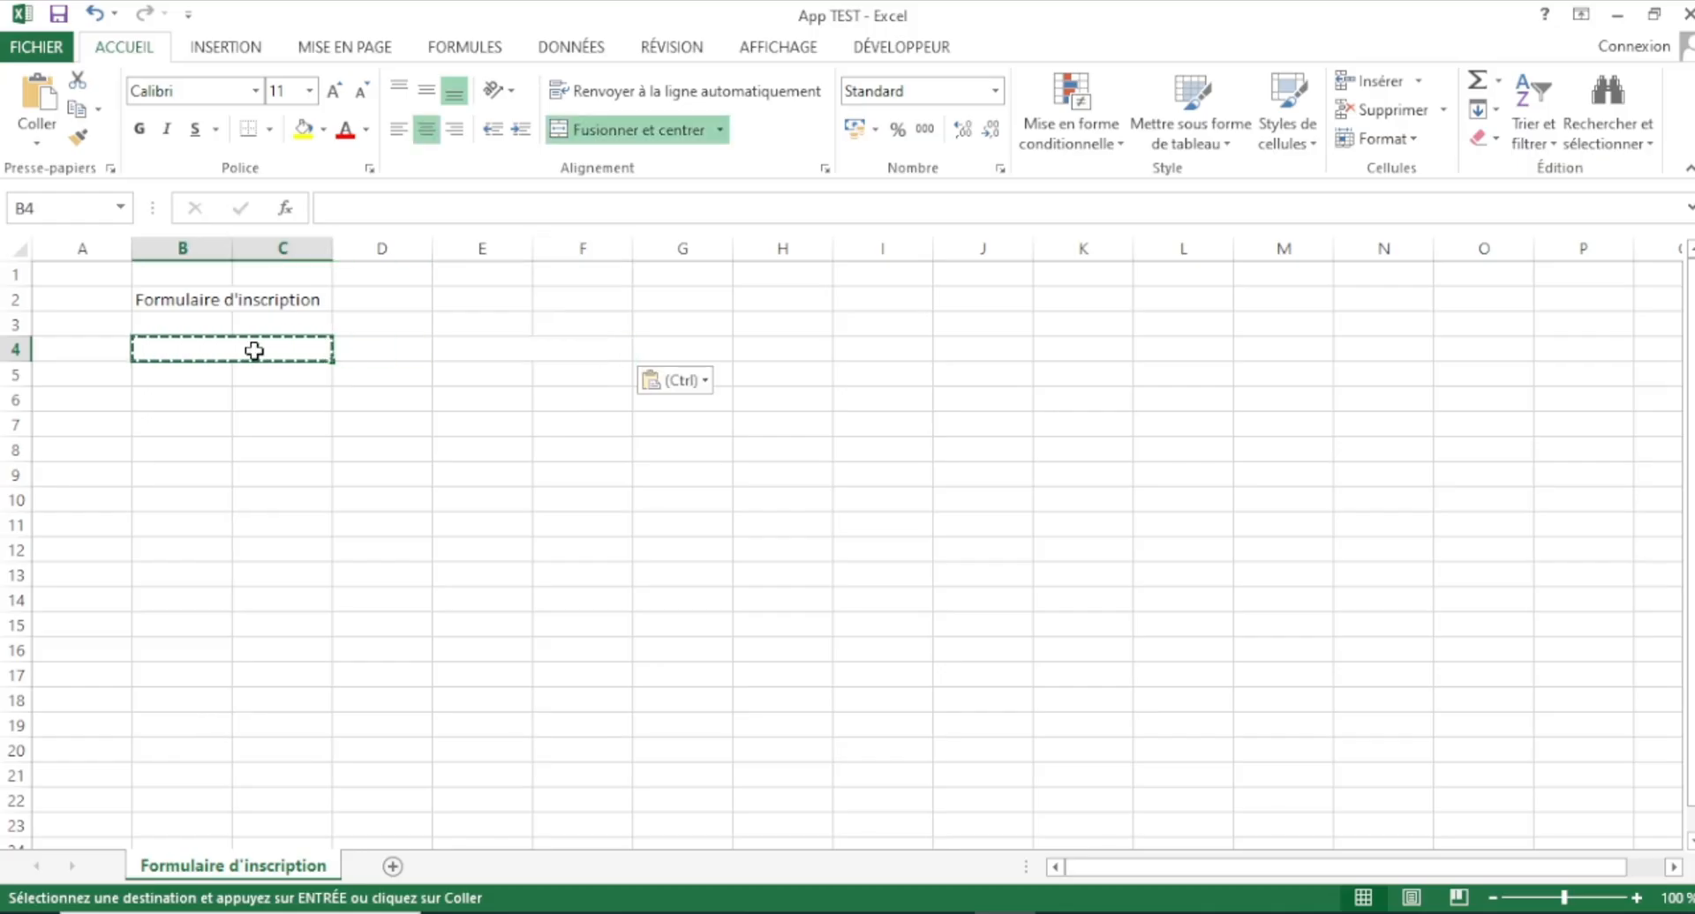
key("Escape")
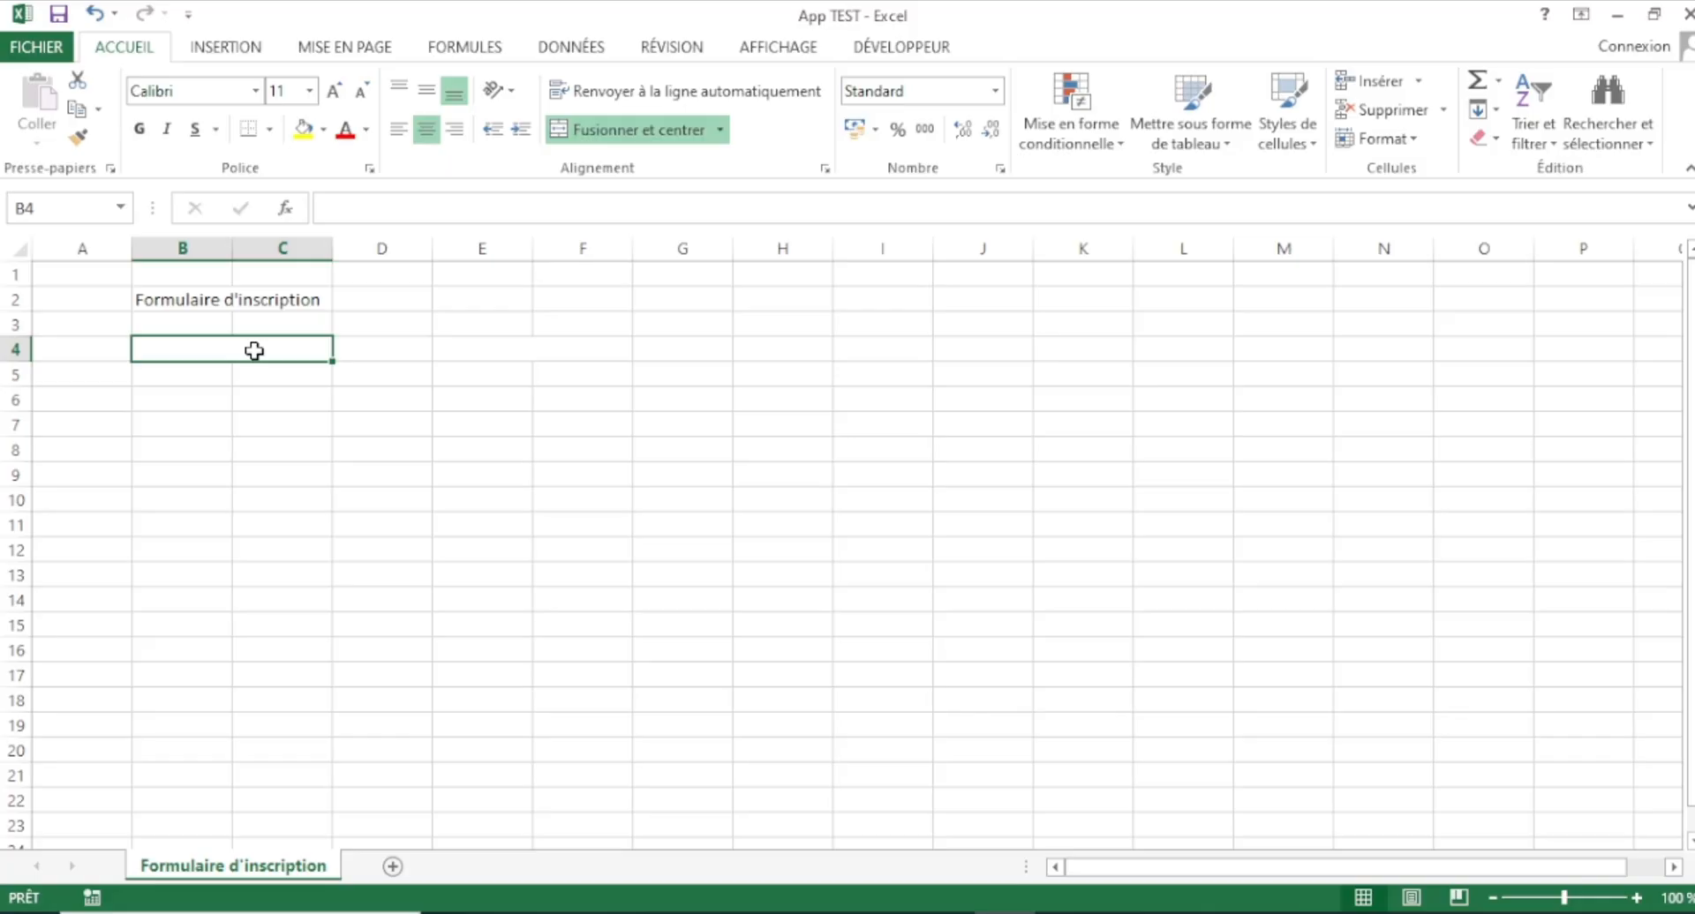
type("In")
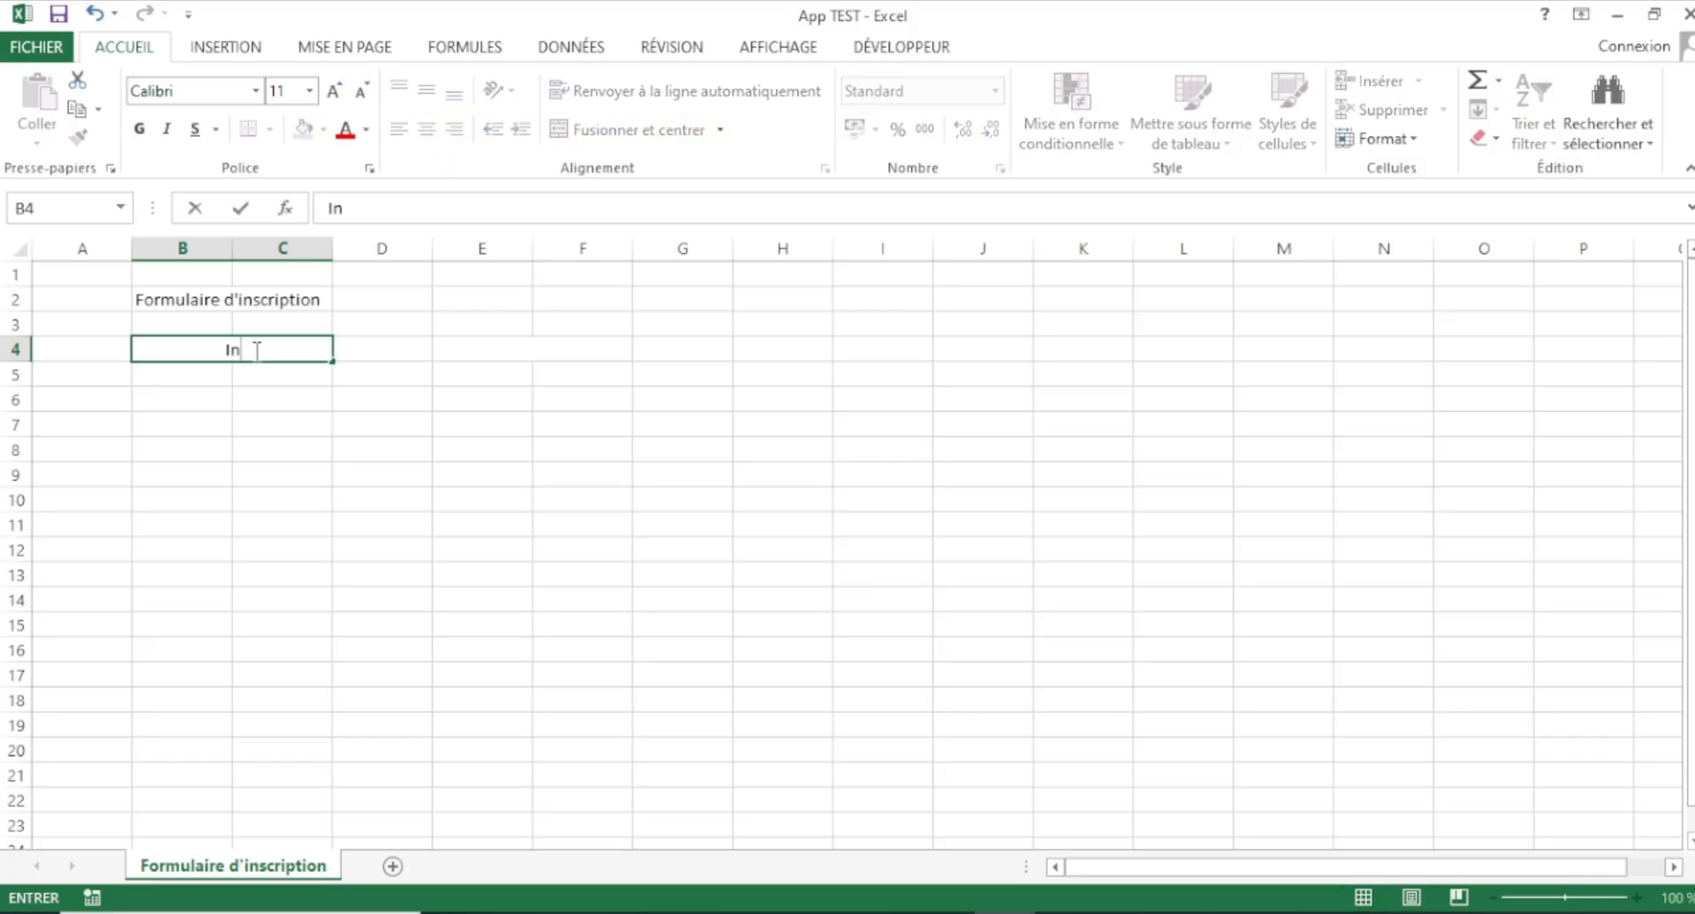
type("fo Elève")
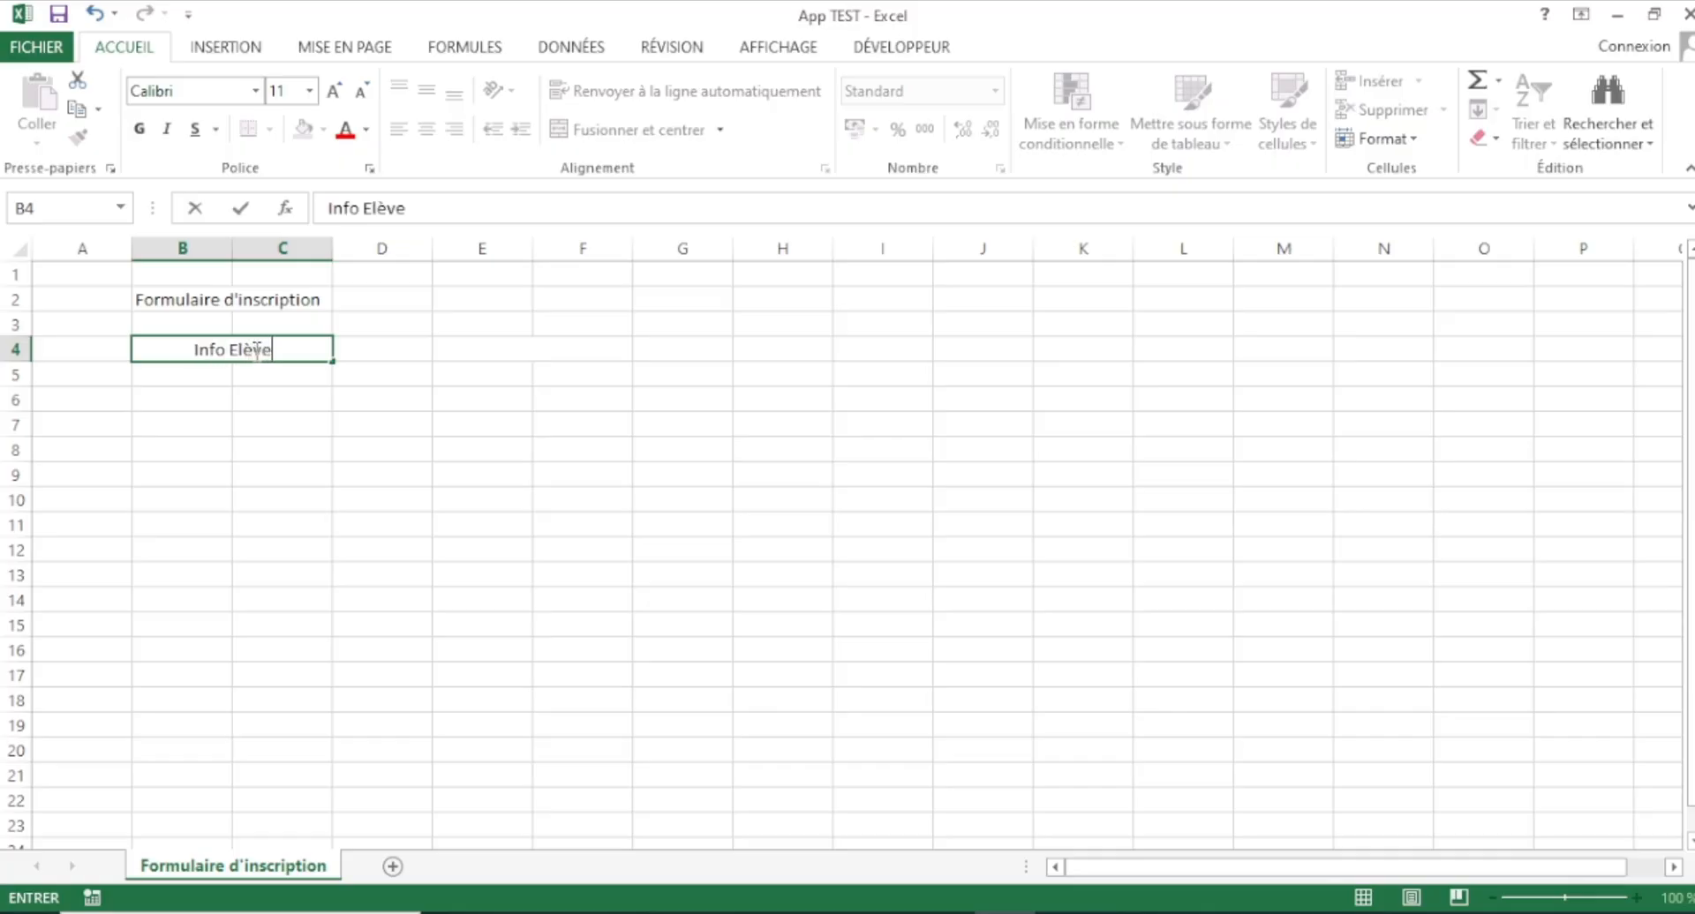
- Enter the section heading "Info Parents" in the merged cell E4:F4
left_click(541, 351)
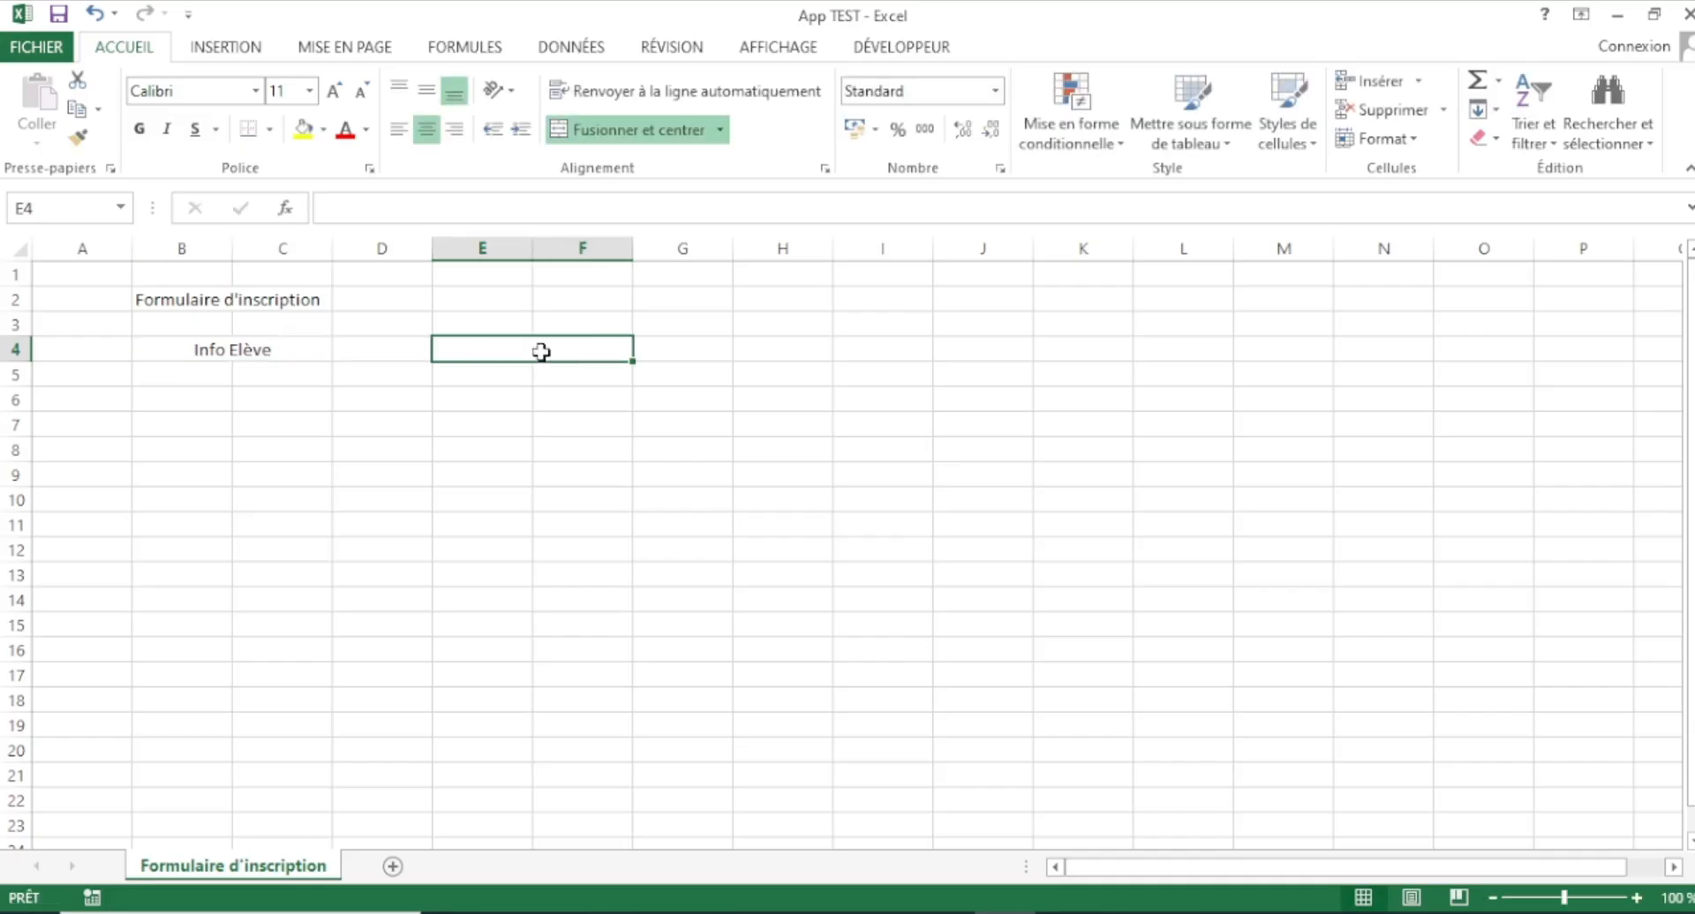
type("i")
type("I")
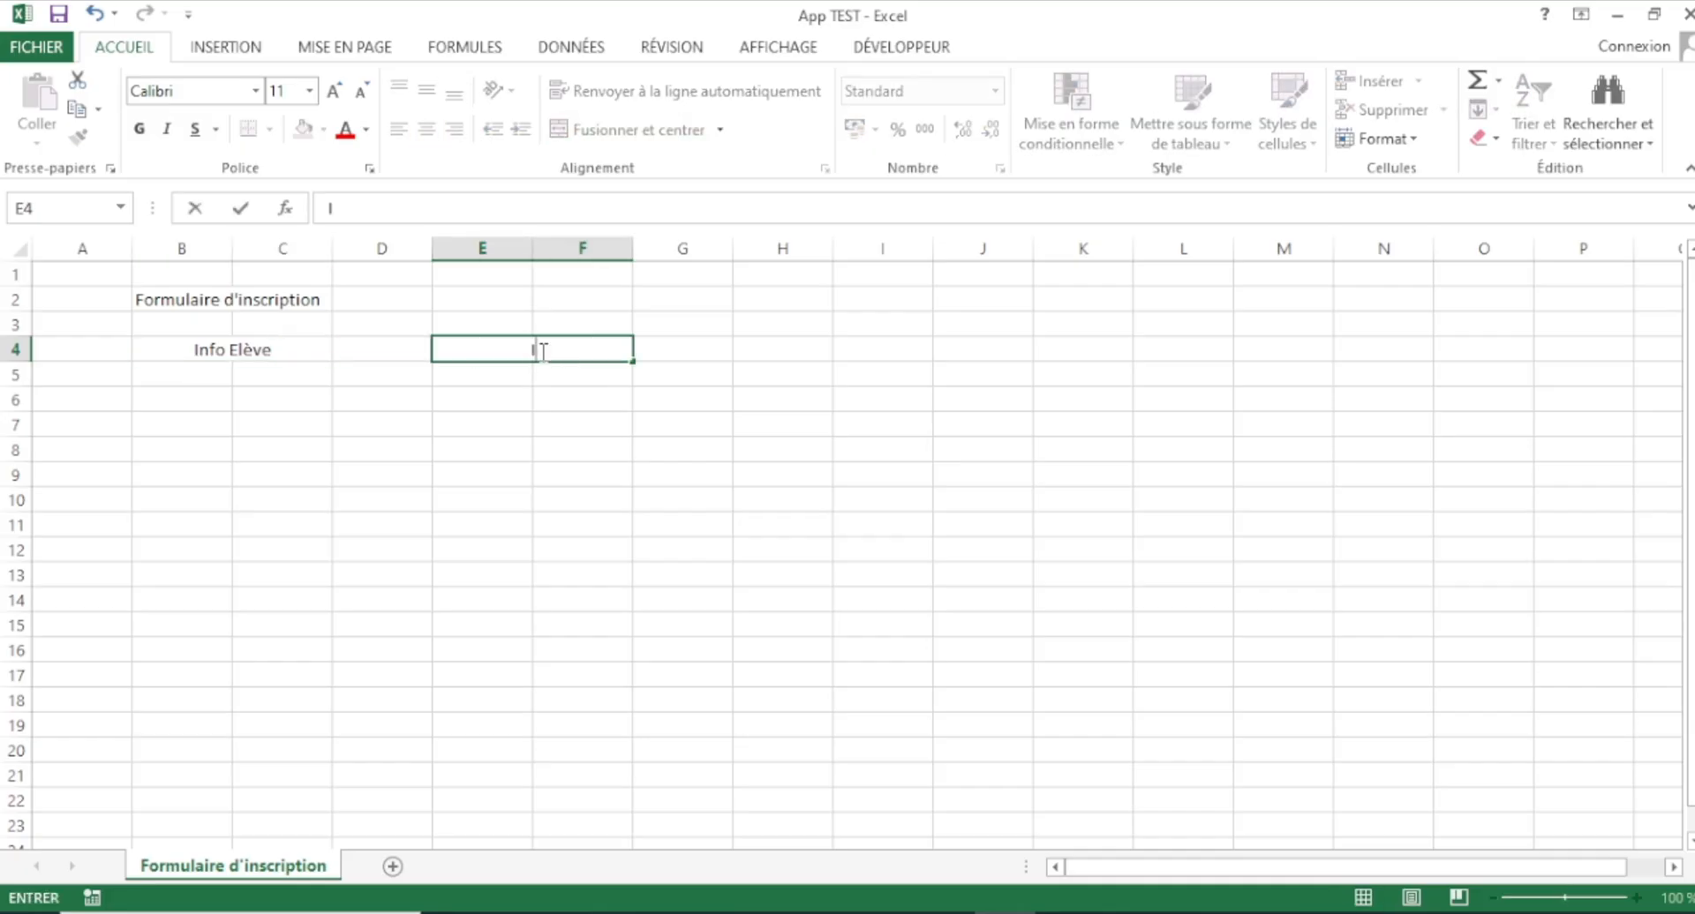
type("nfos Pa")
type("ren")
left_click(530, 351)
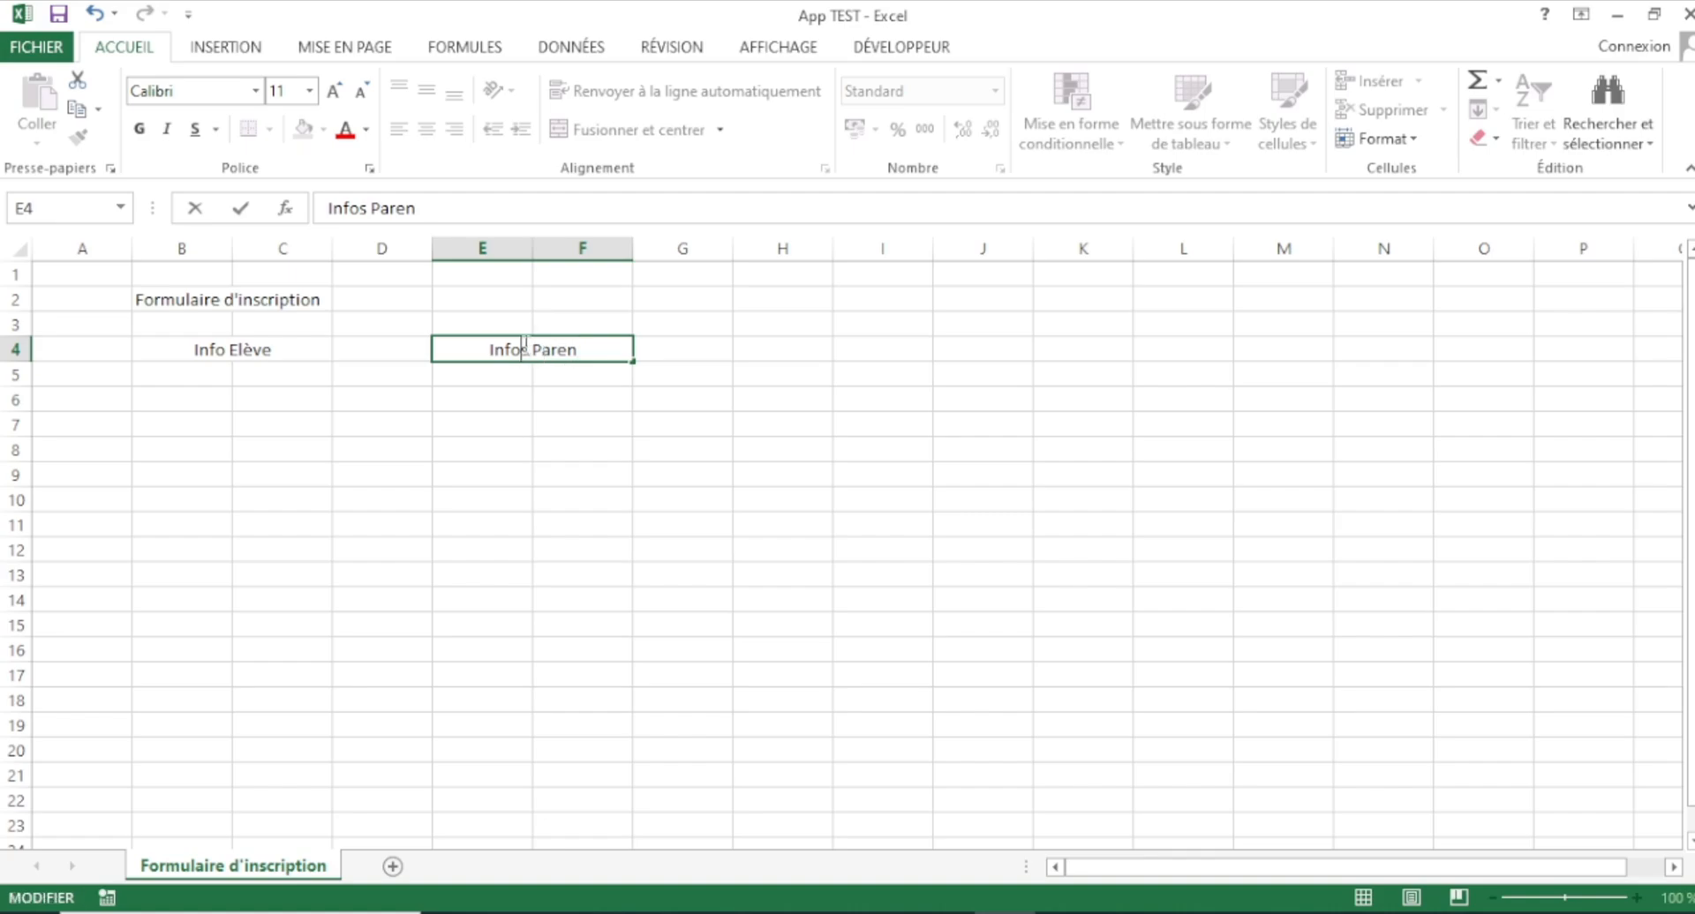
key("BackSpace")
key("BackSpace")
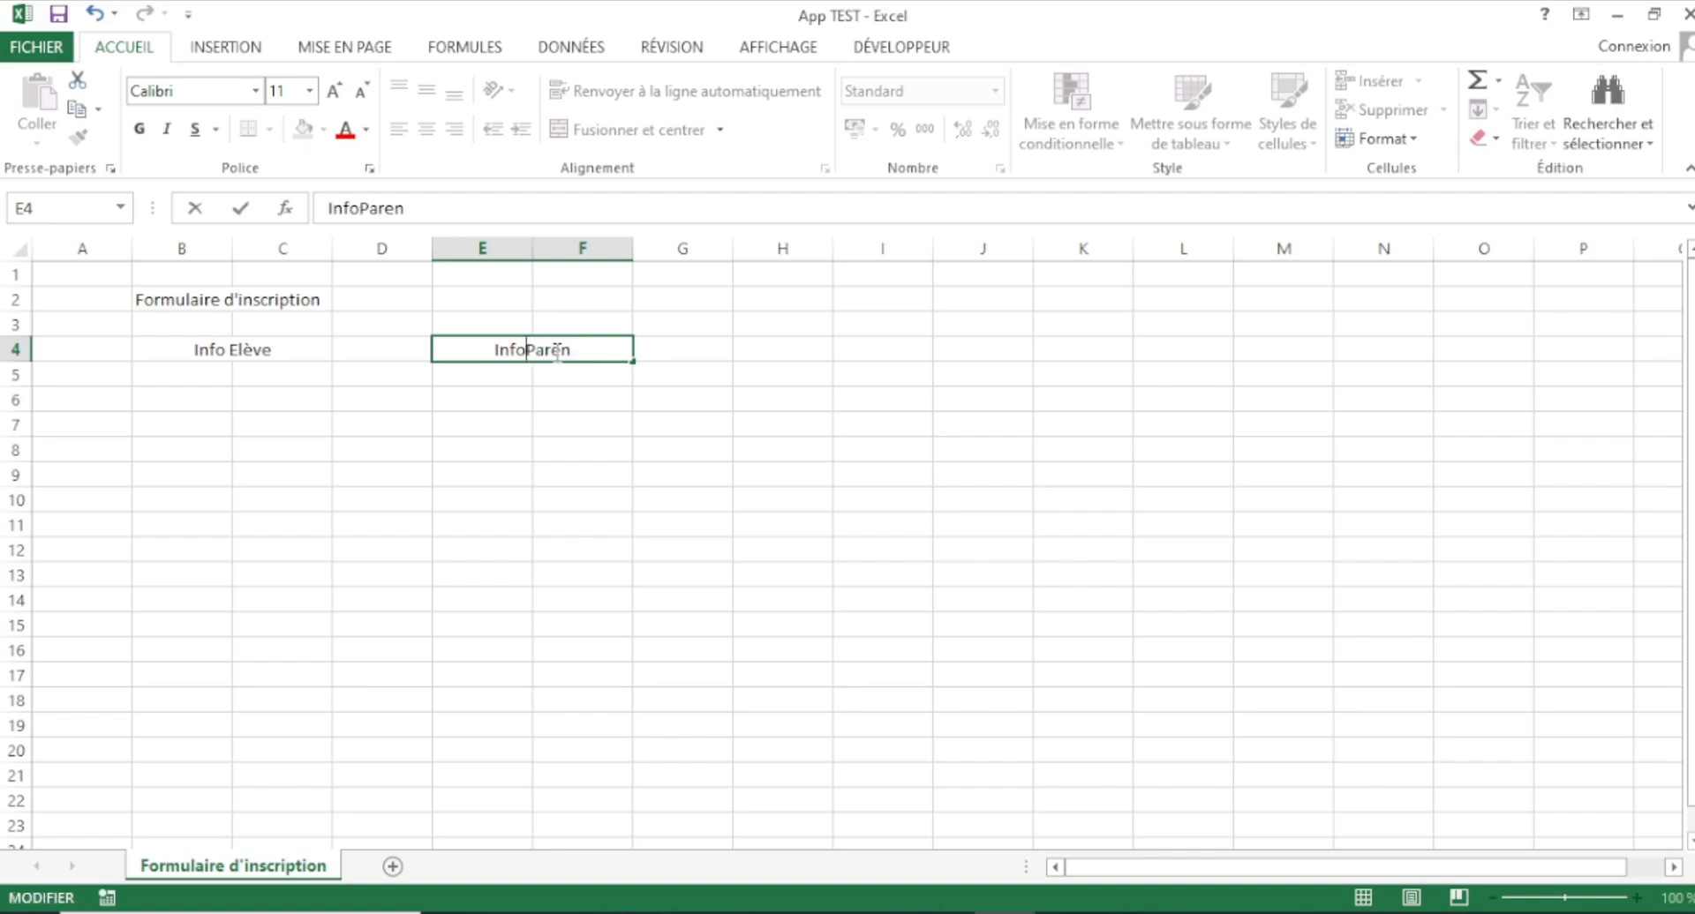
type("t")
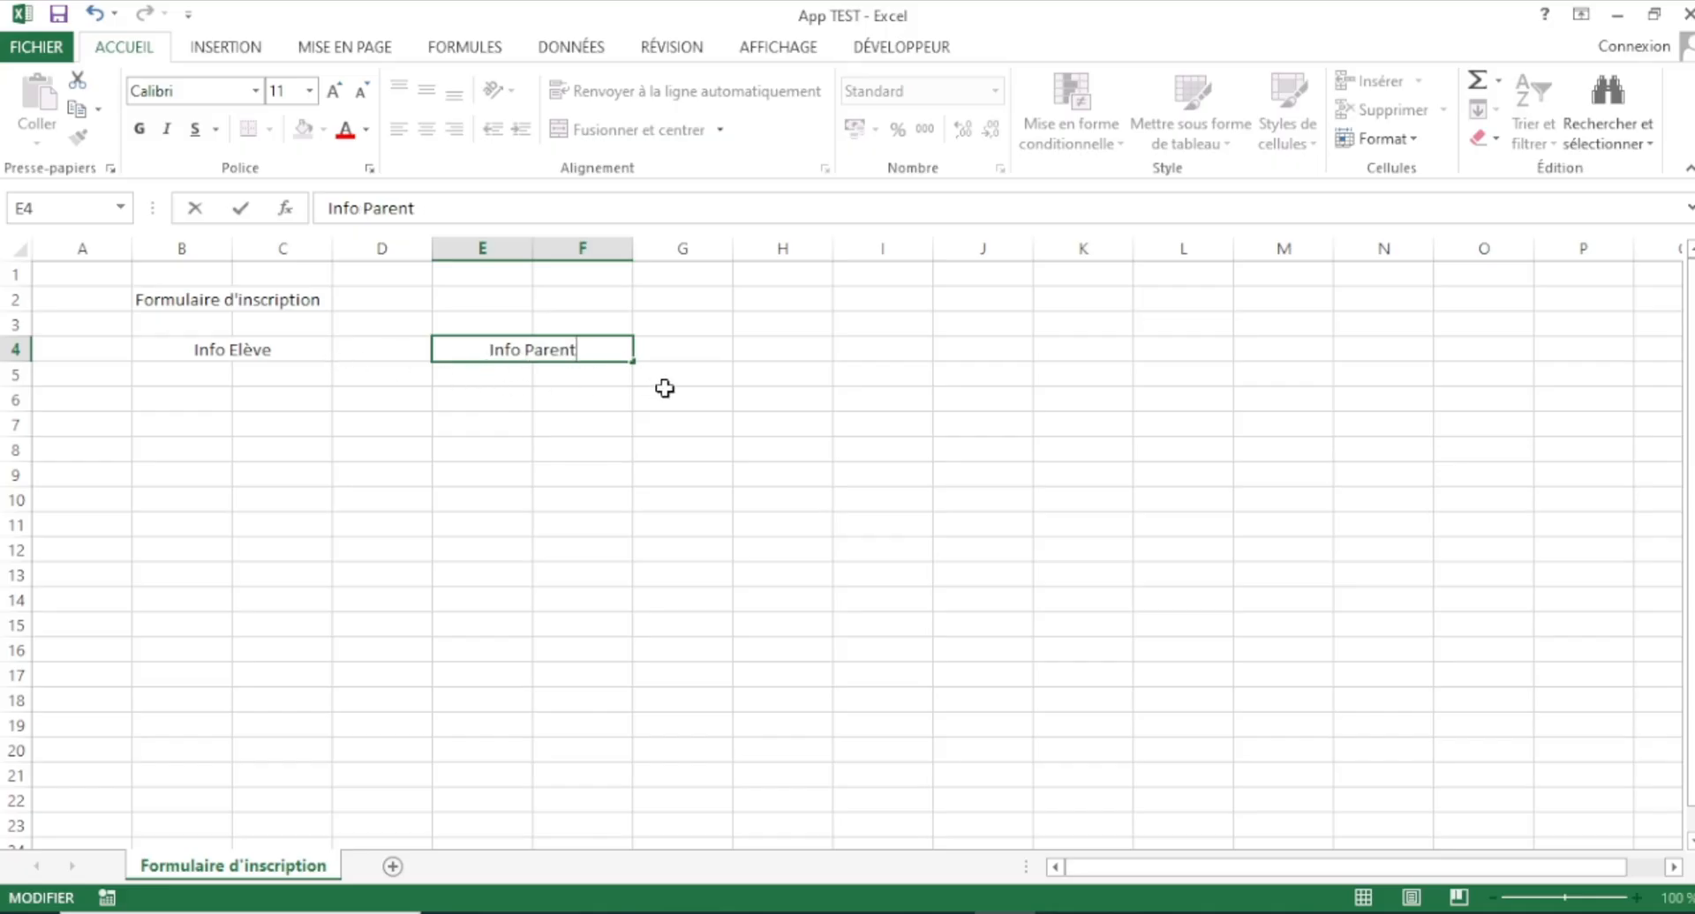
type("s")
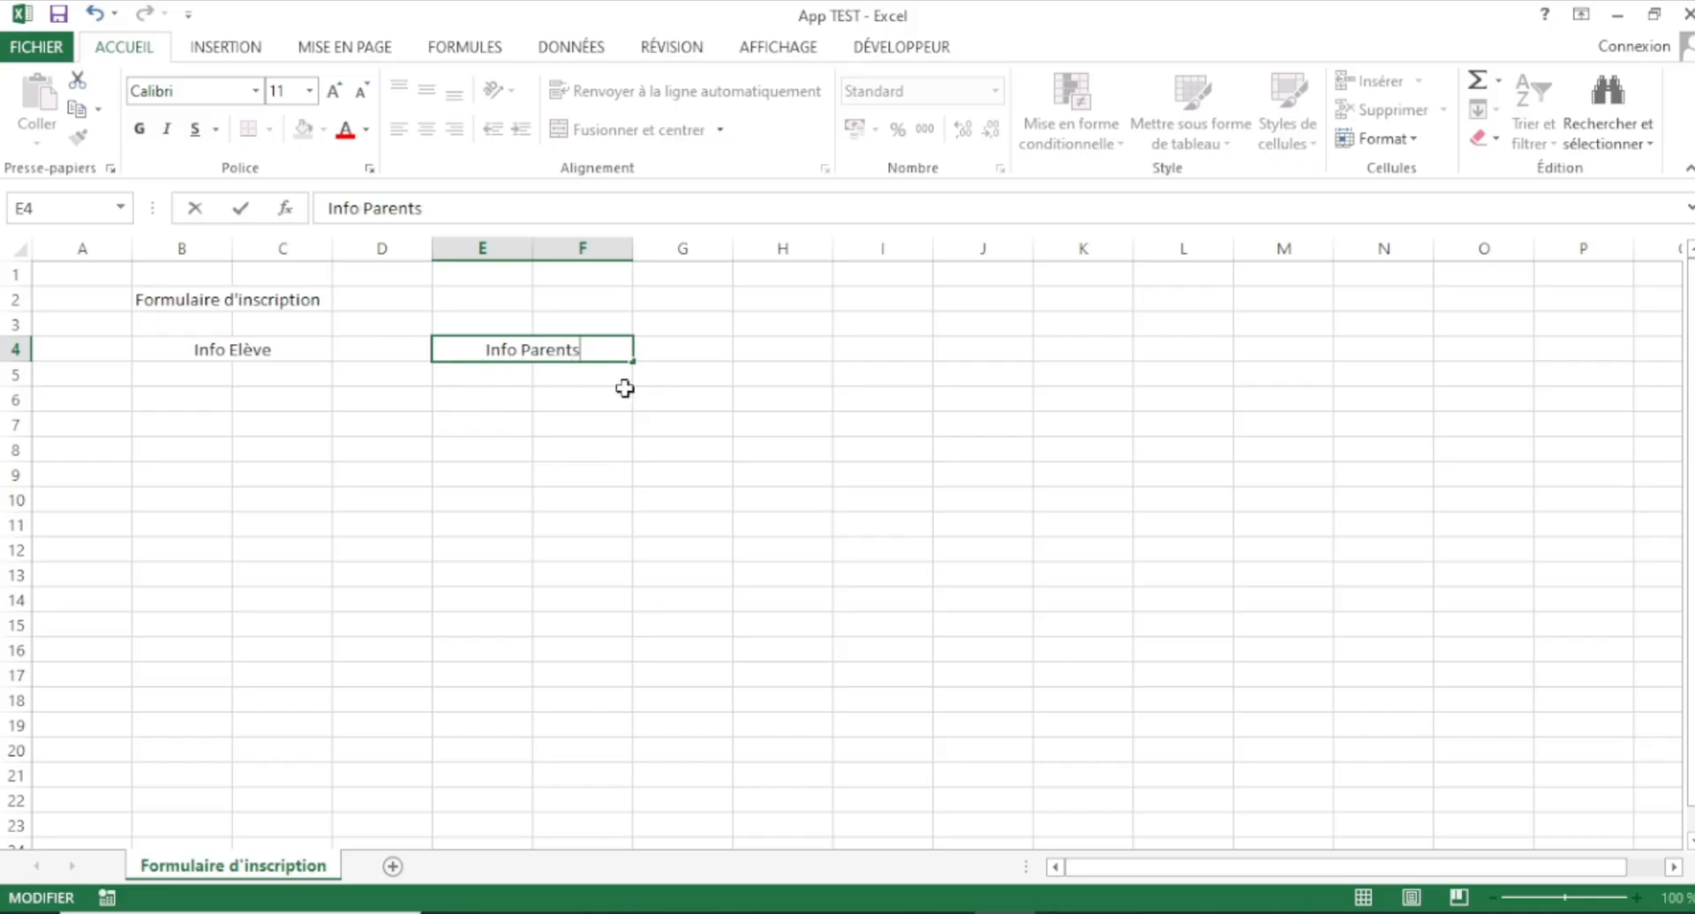
left_click(197, 394)
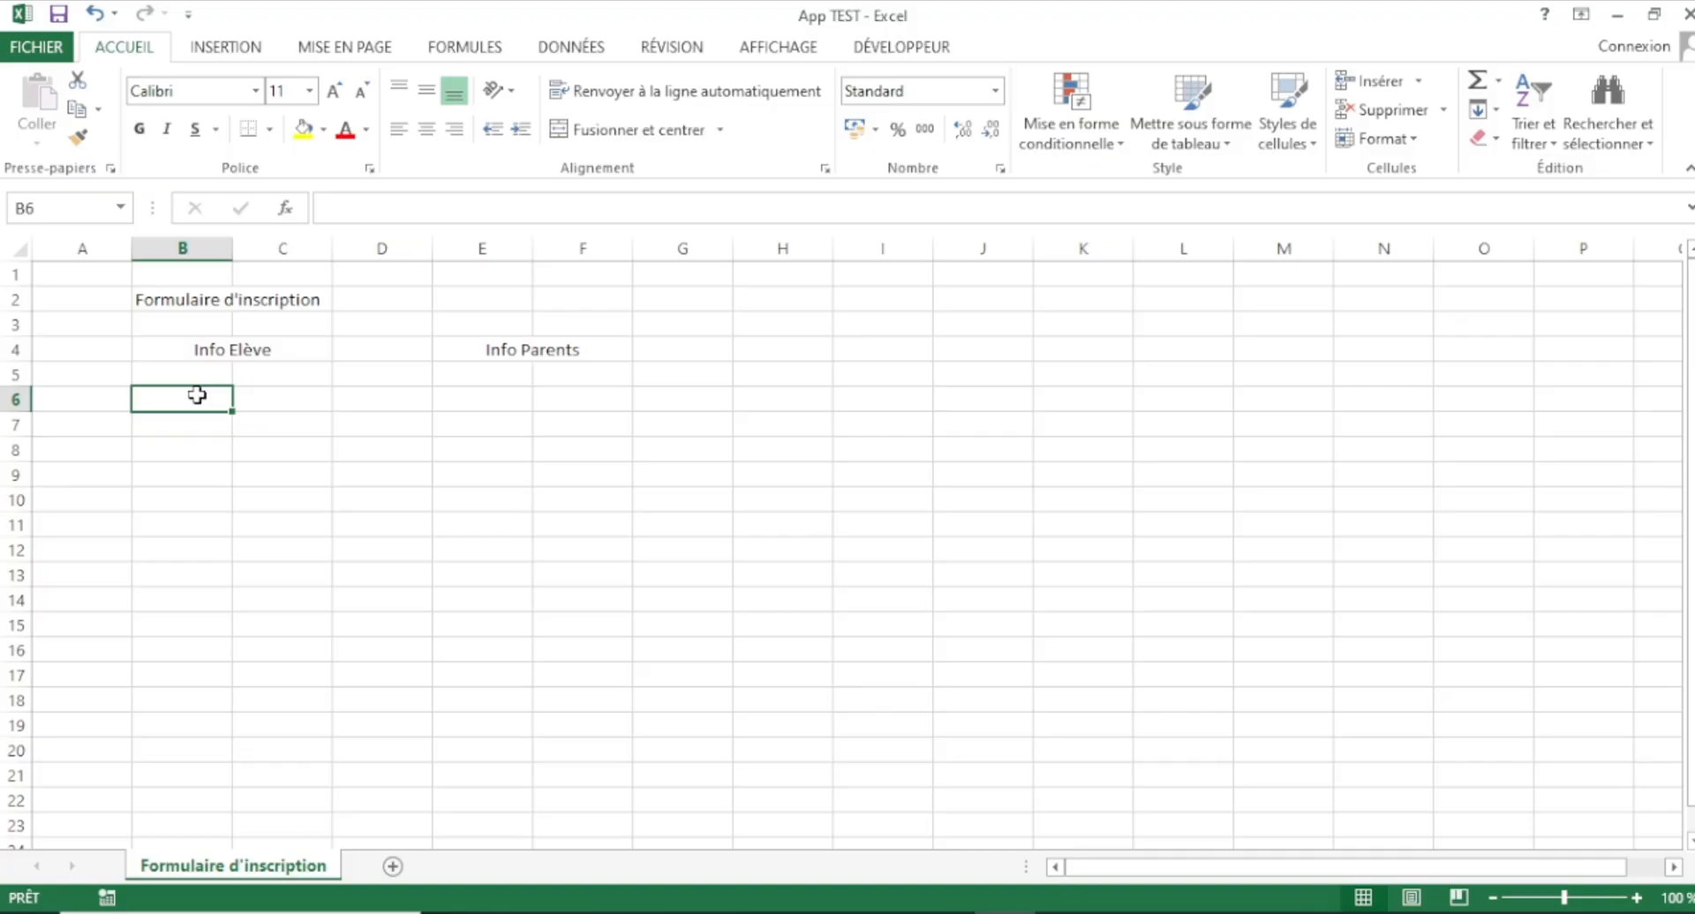
- Enter the field labels "ID èleve" in cell B6 and "Nom:" in cell B8 under the Info Elève heading
type("I")
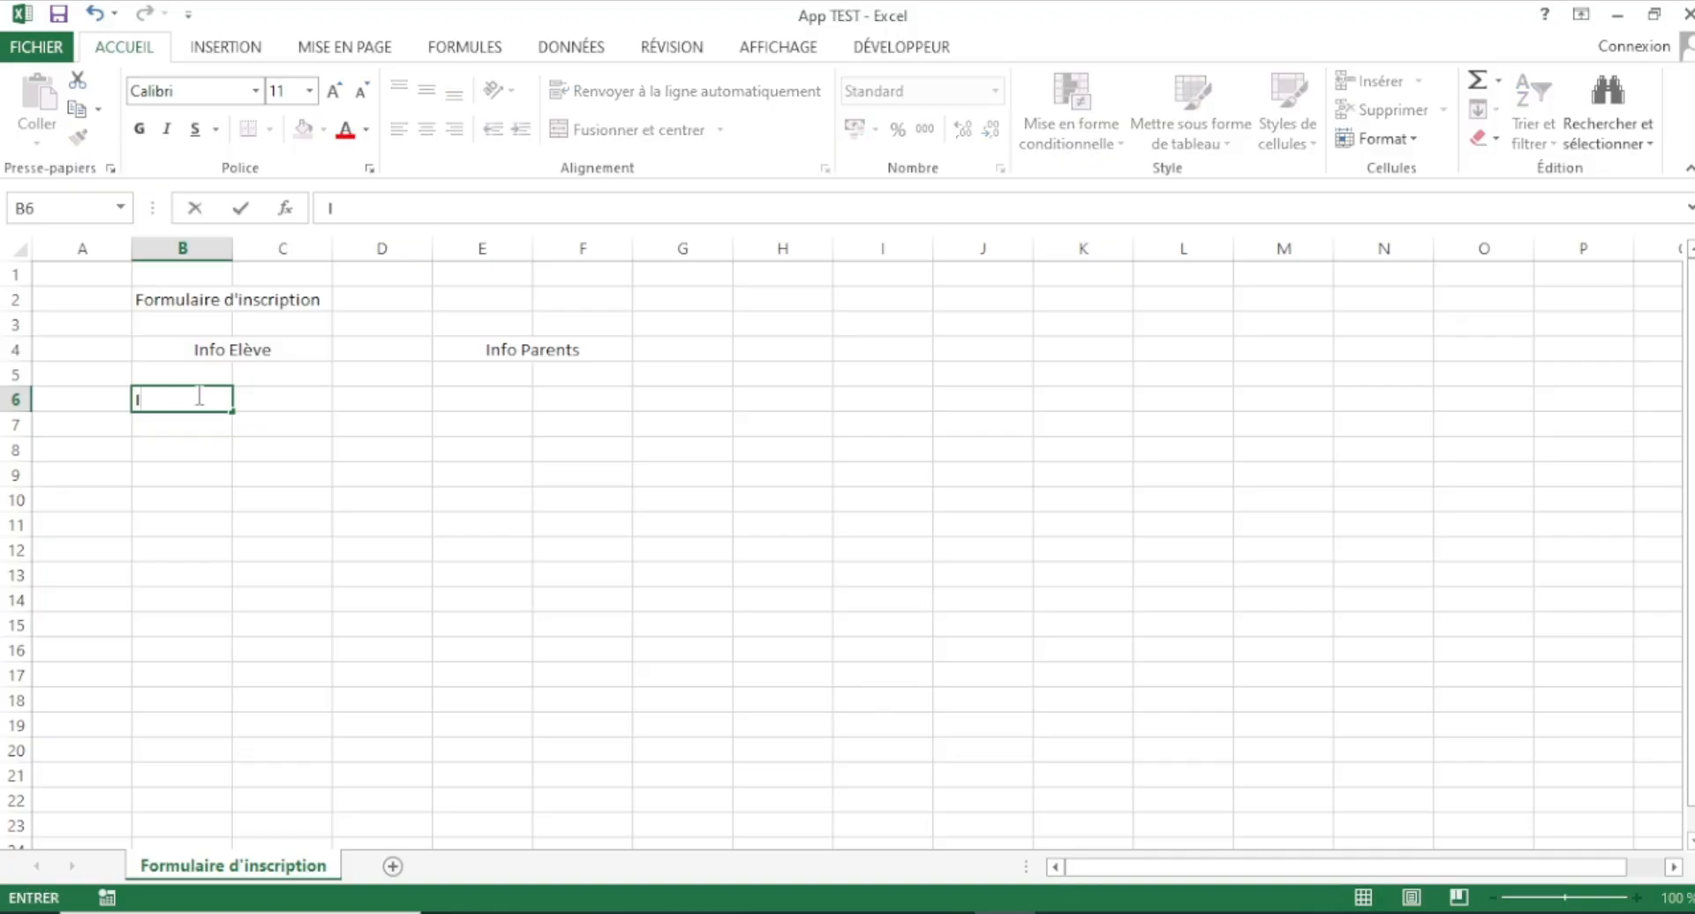
type("D èleve")
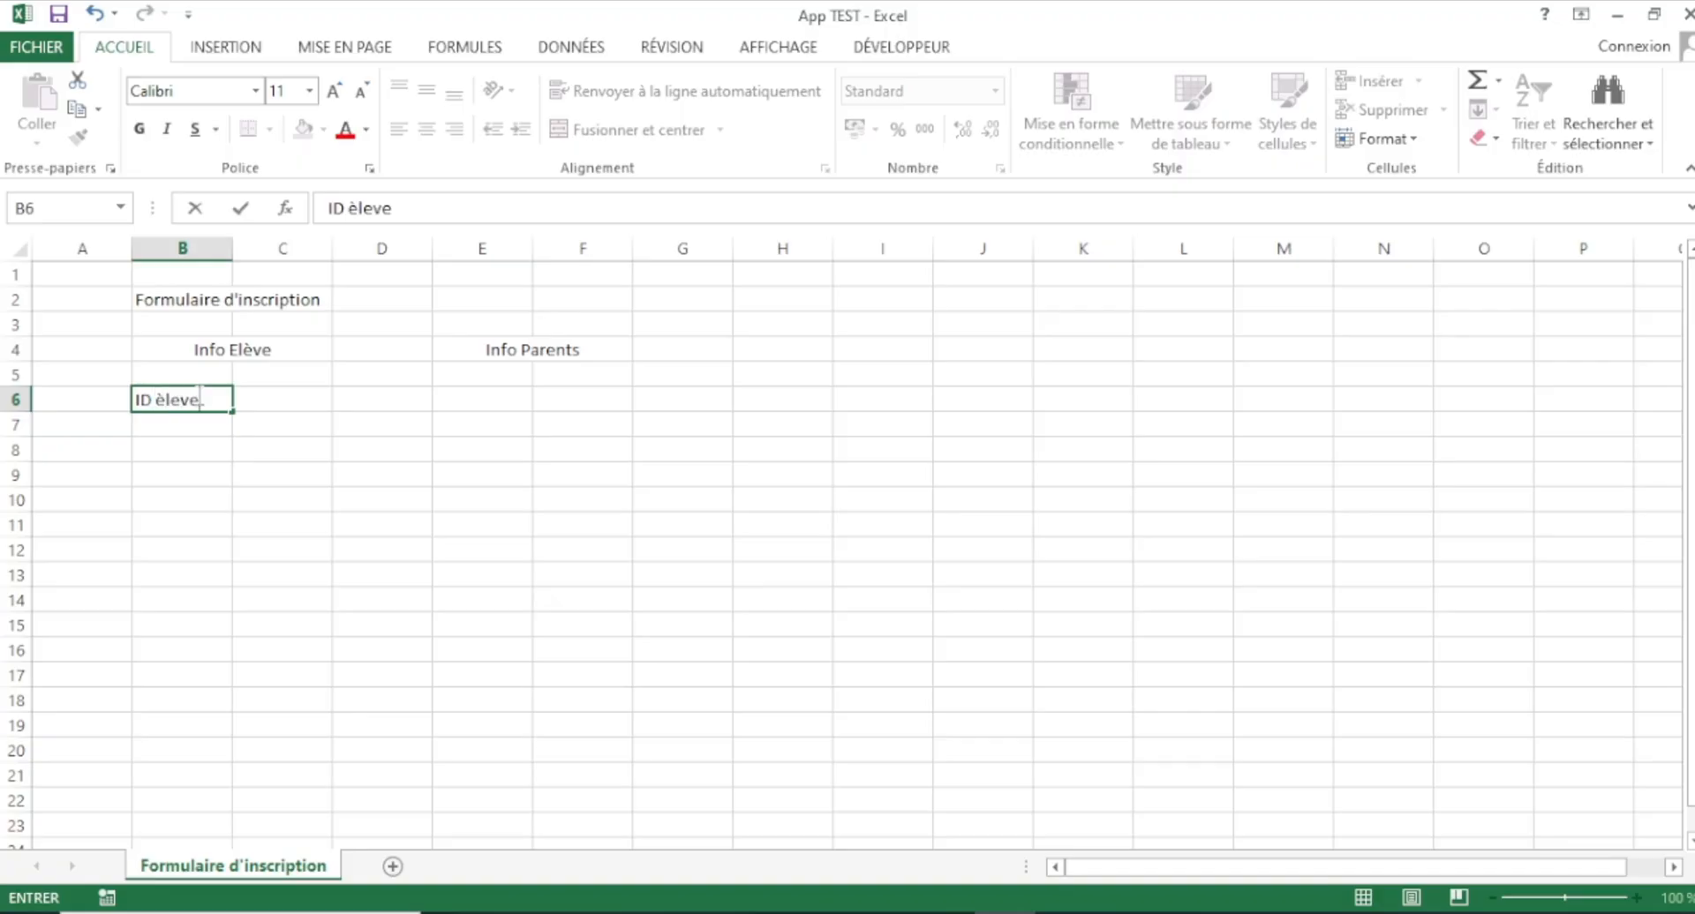
left_click(182, 454)
type("Nom")
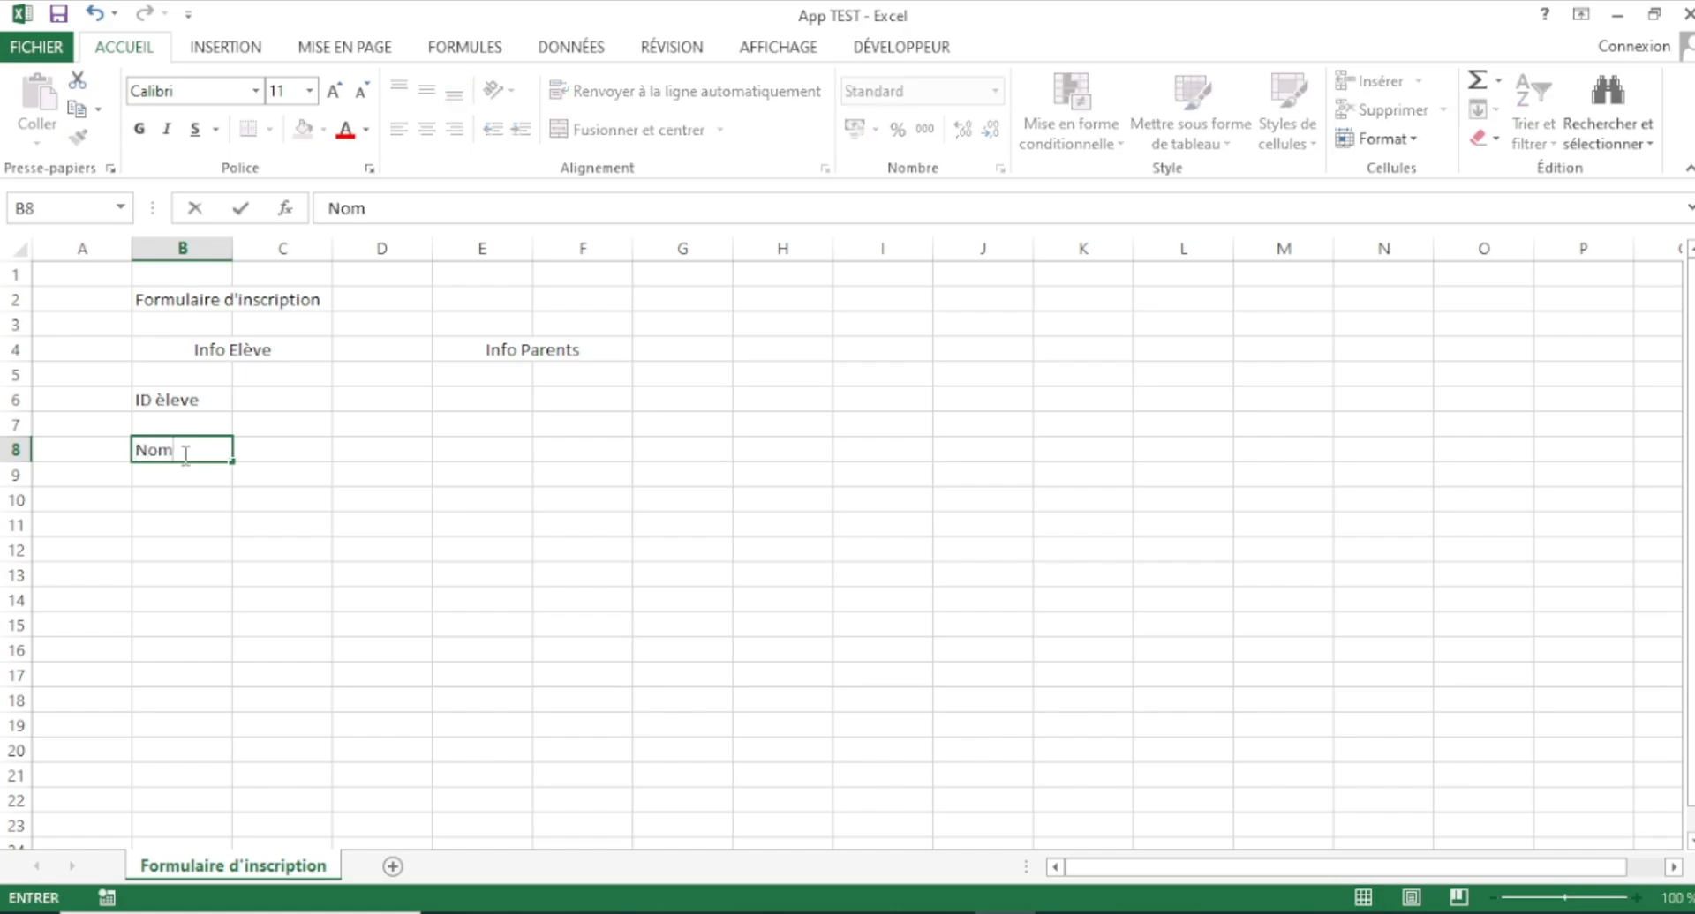
type(":")
- Enter the field labels "Prenom:" in cell B10 and "Sexe:" in cell B12
left_click(183, 502)
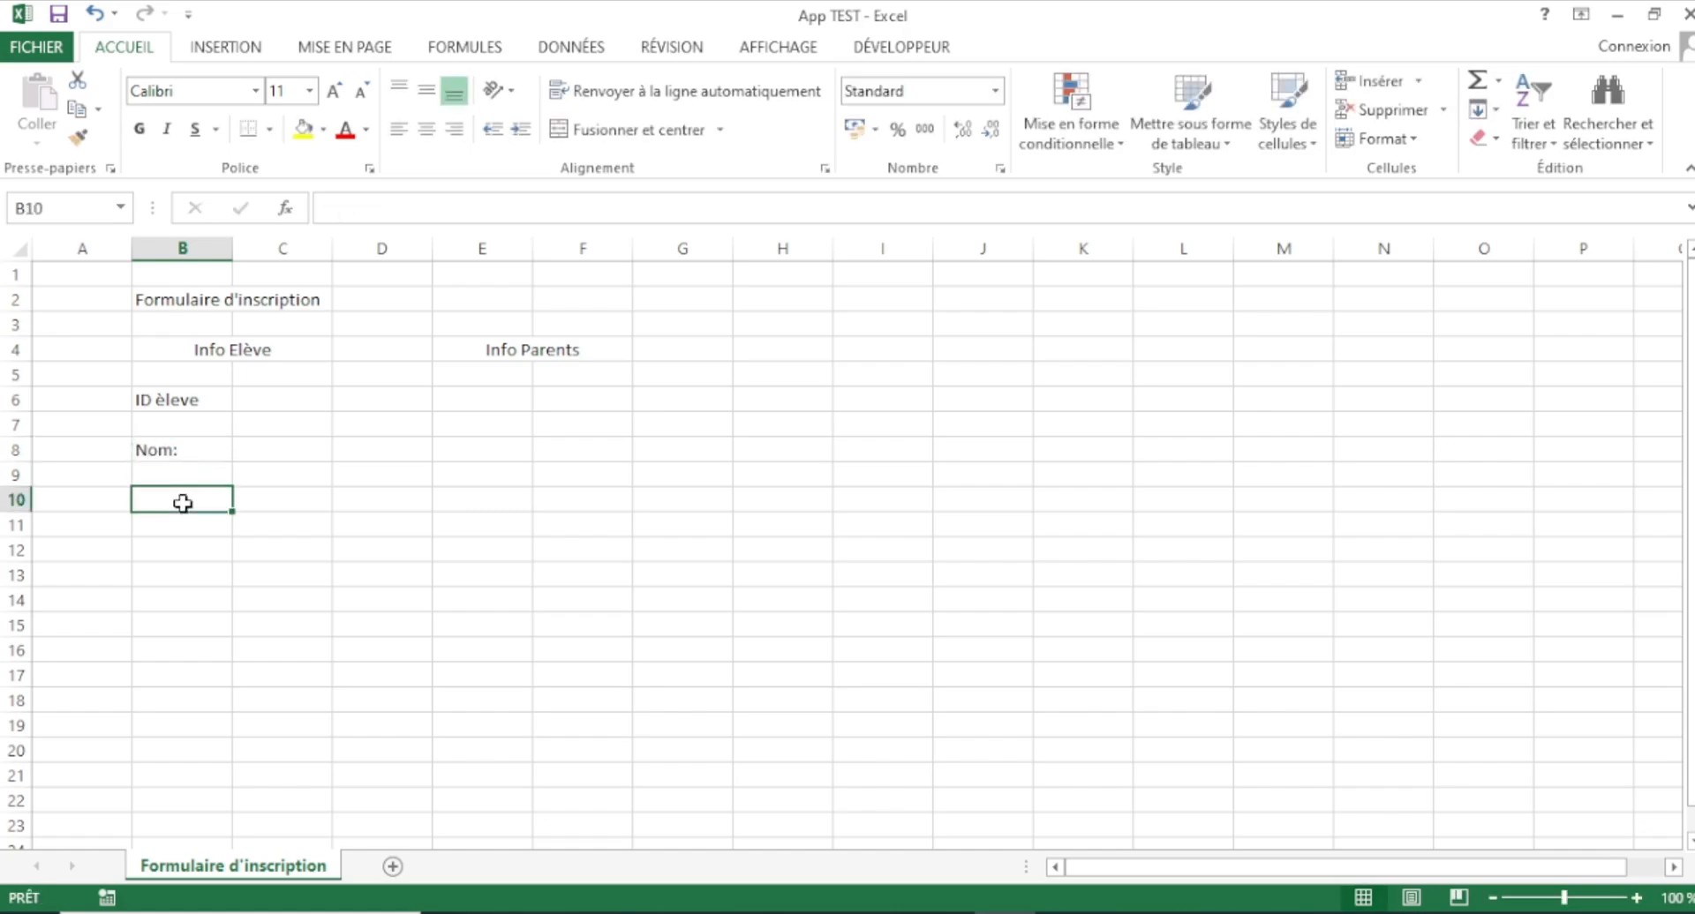
type("Prenom:")
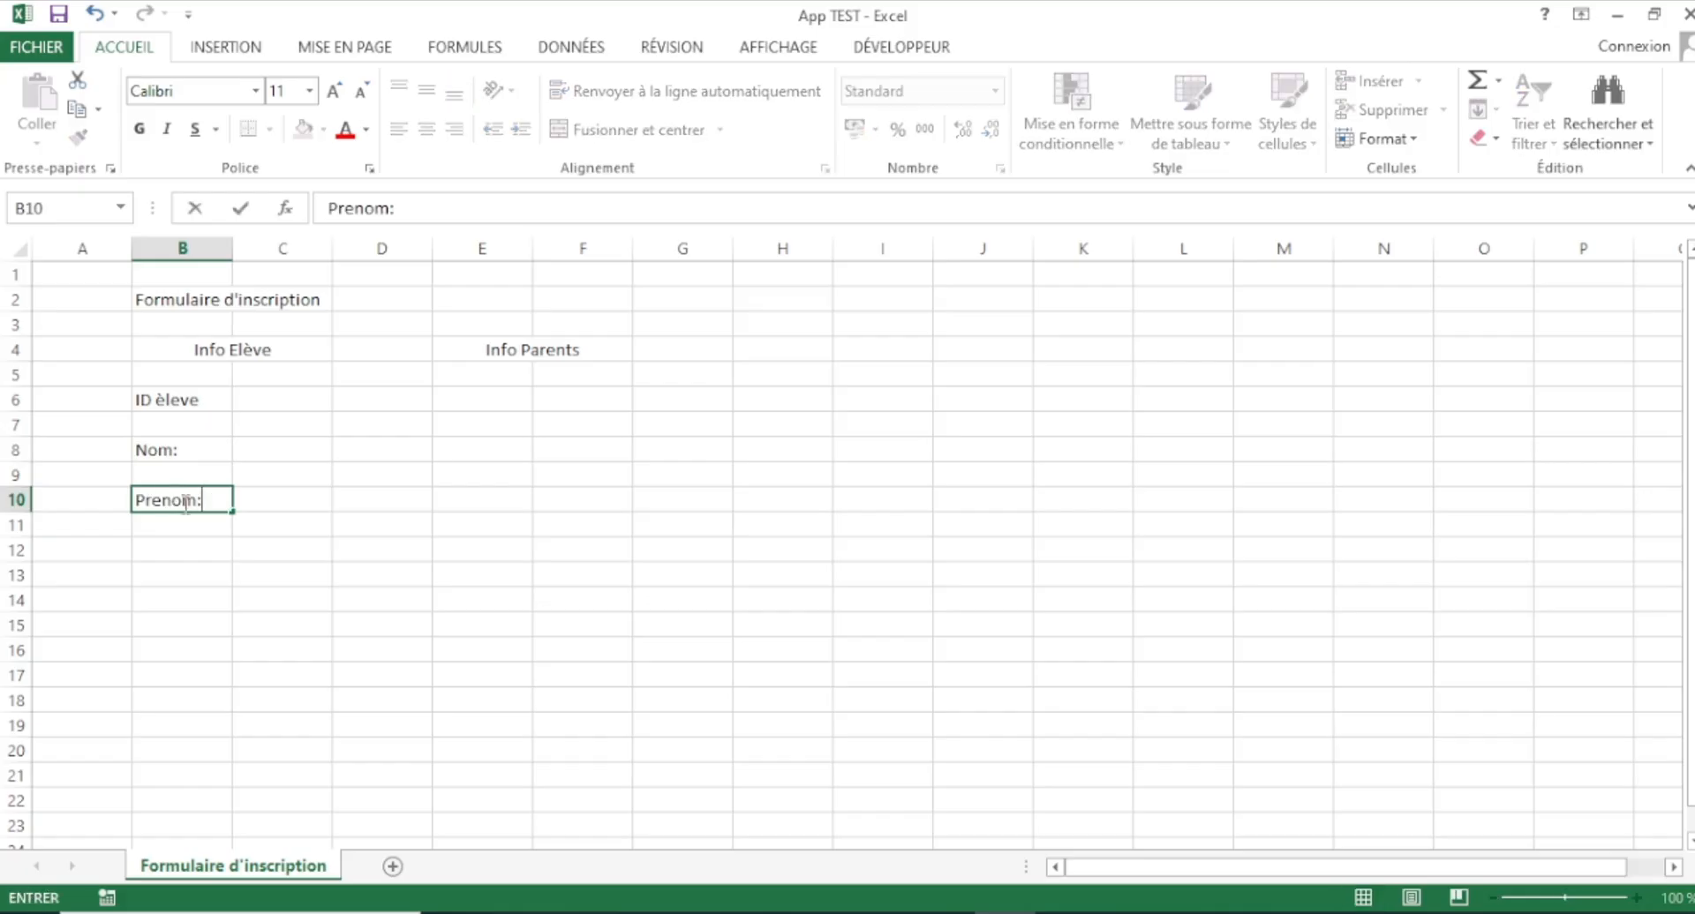
left_click(180, 551)
type("S")
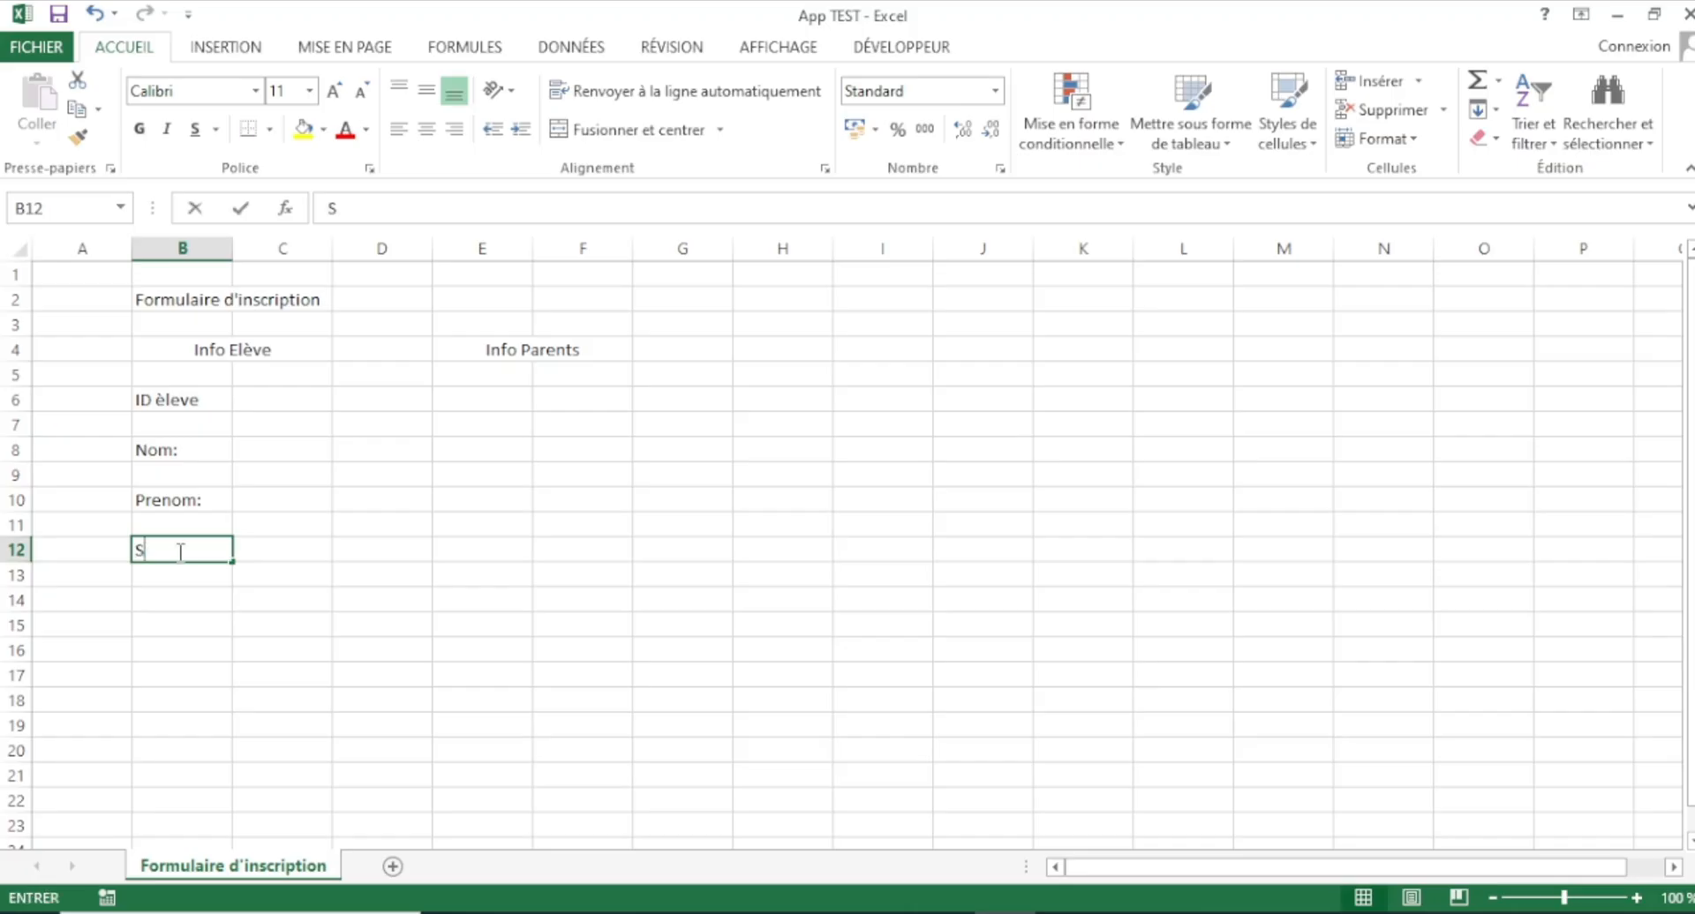
type("exe")
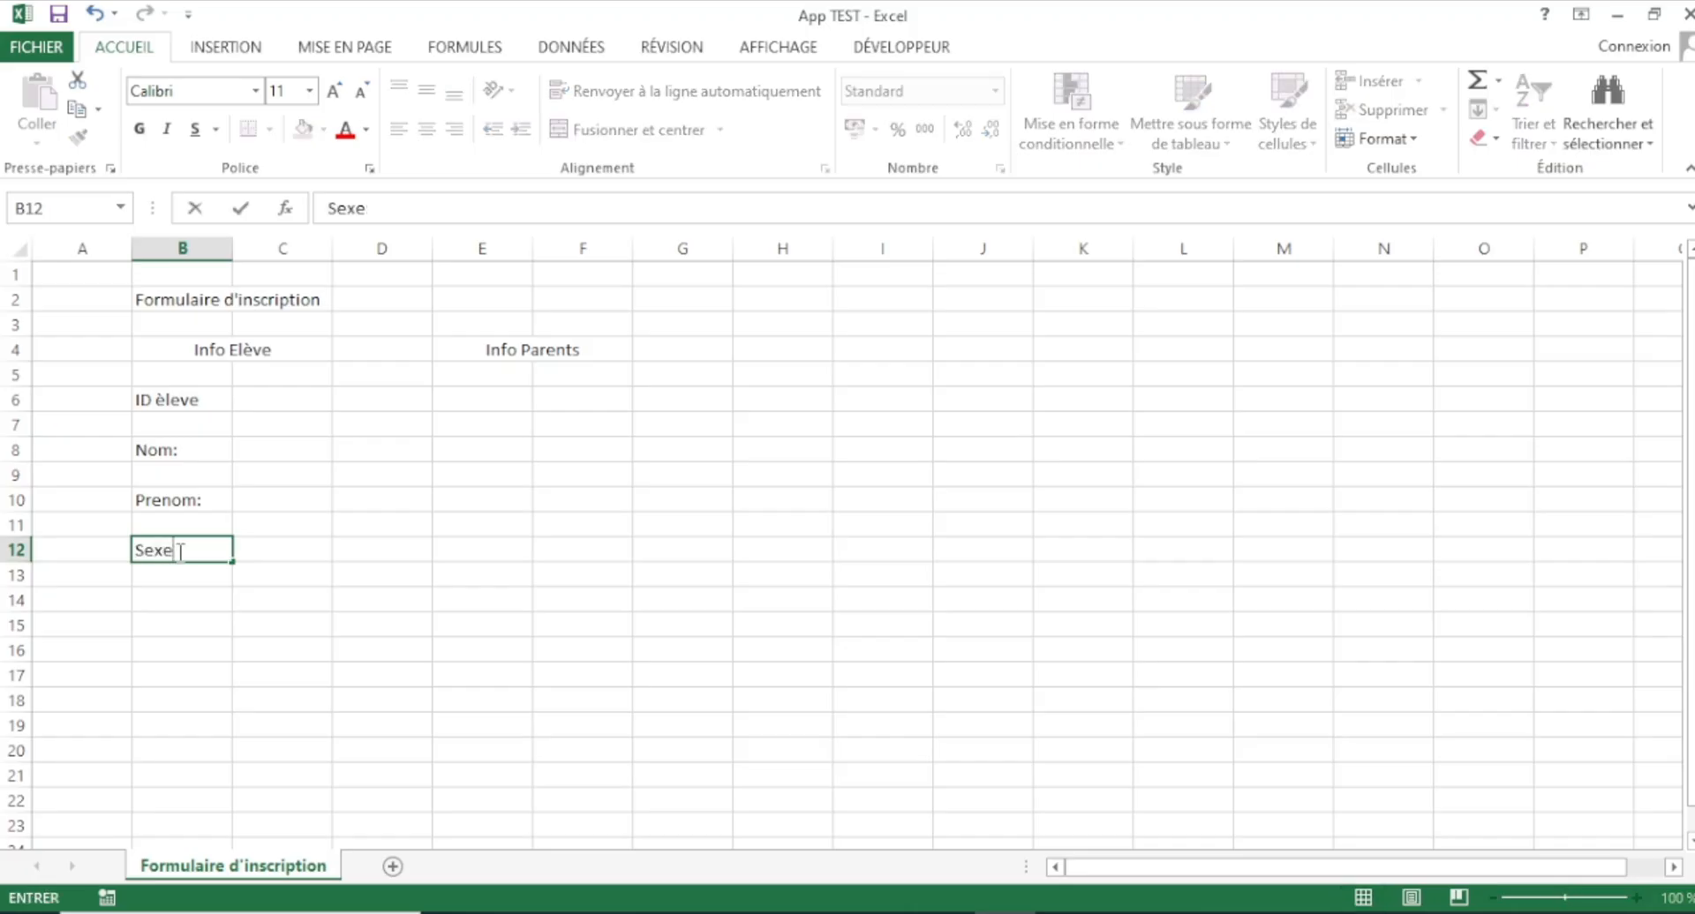
type(":")
- Enter the birth date label "Date naiss:" in cell B14, without the word "de"
left_click(194, 597)
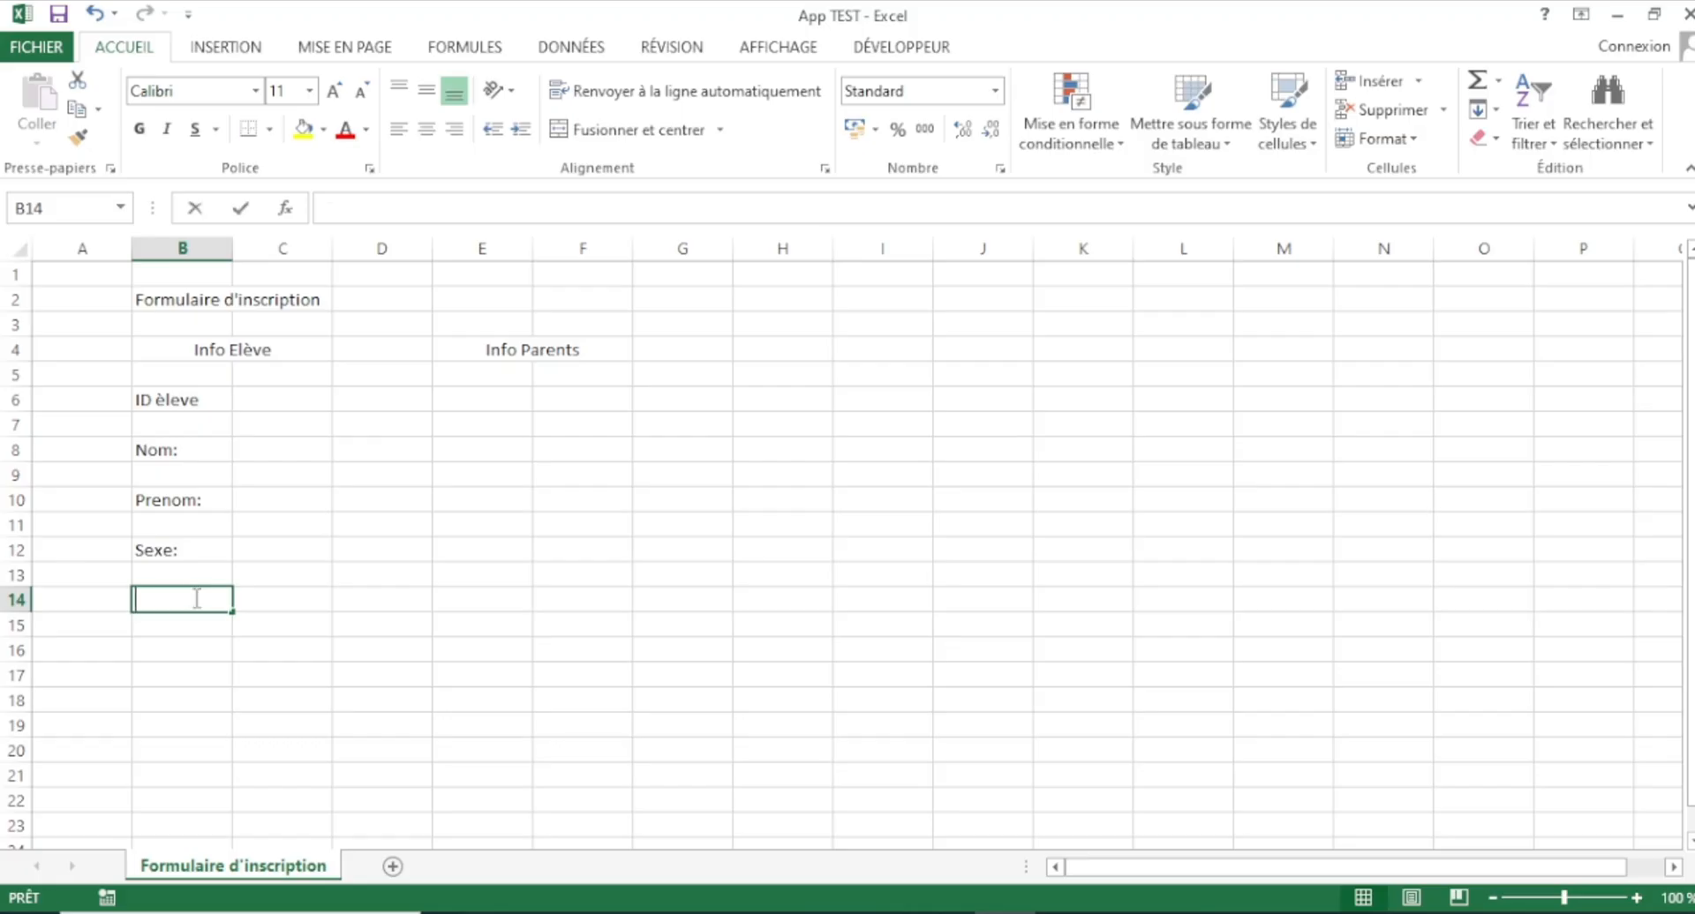
type("La")
key("BackSpace")
key("BackSpace")
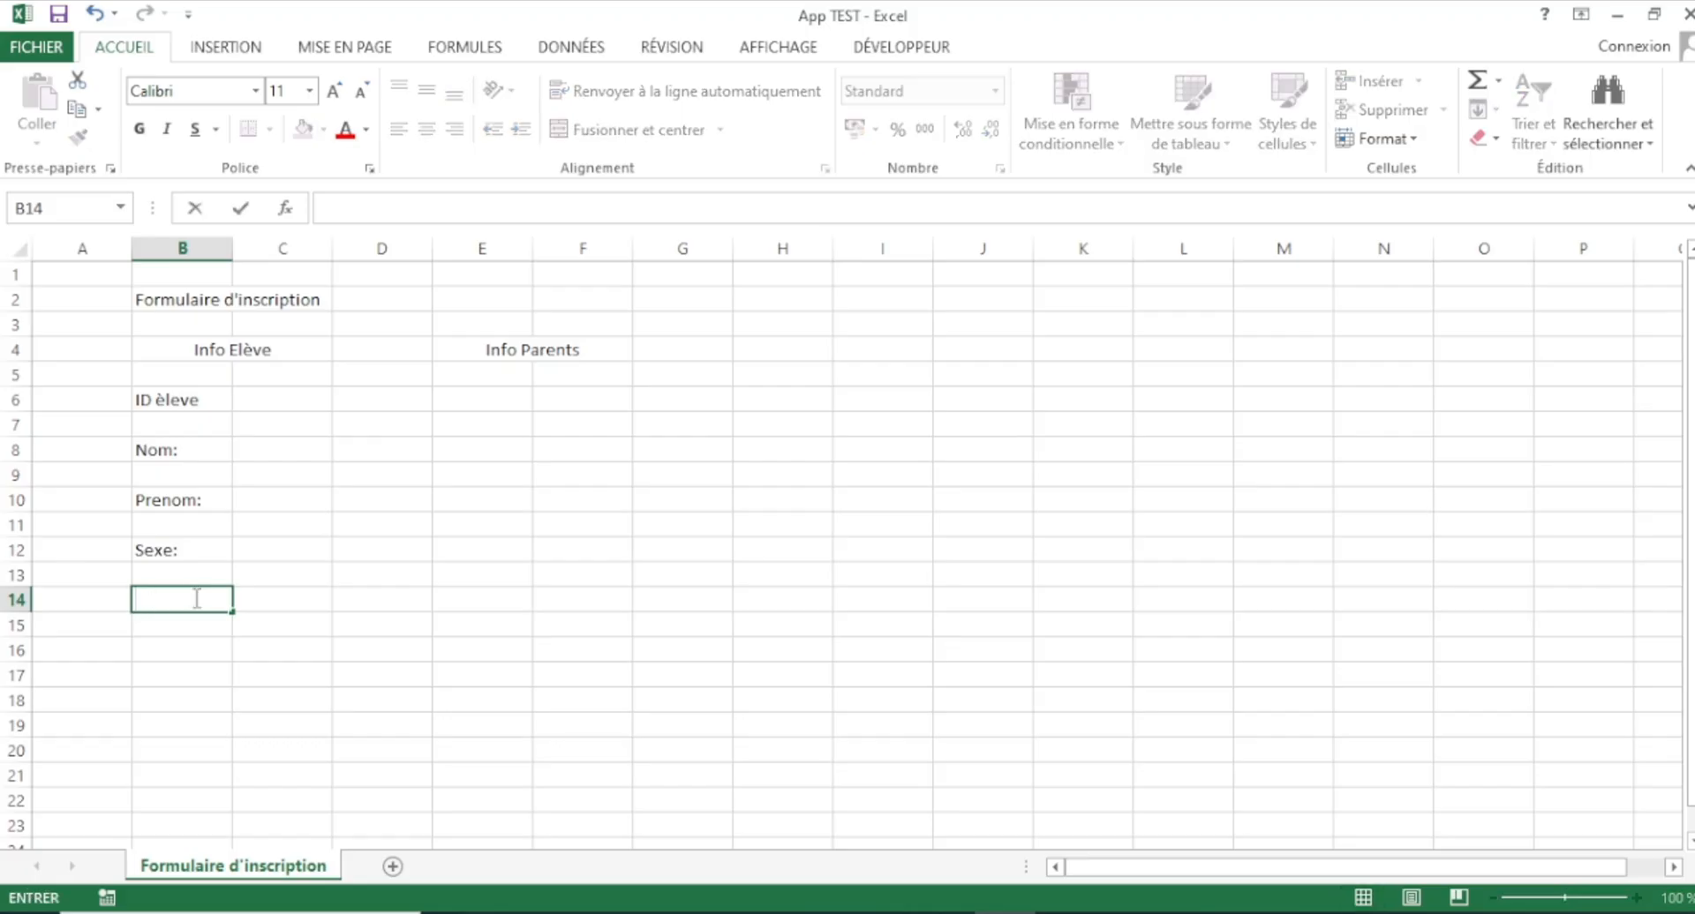
type("dATE de naiss")
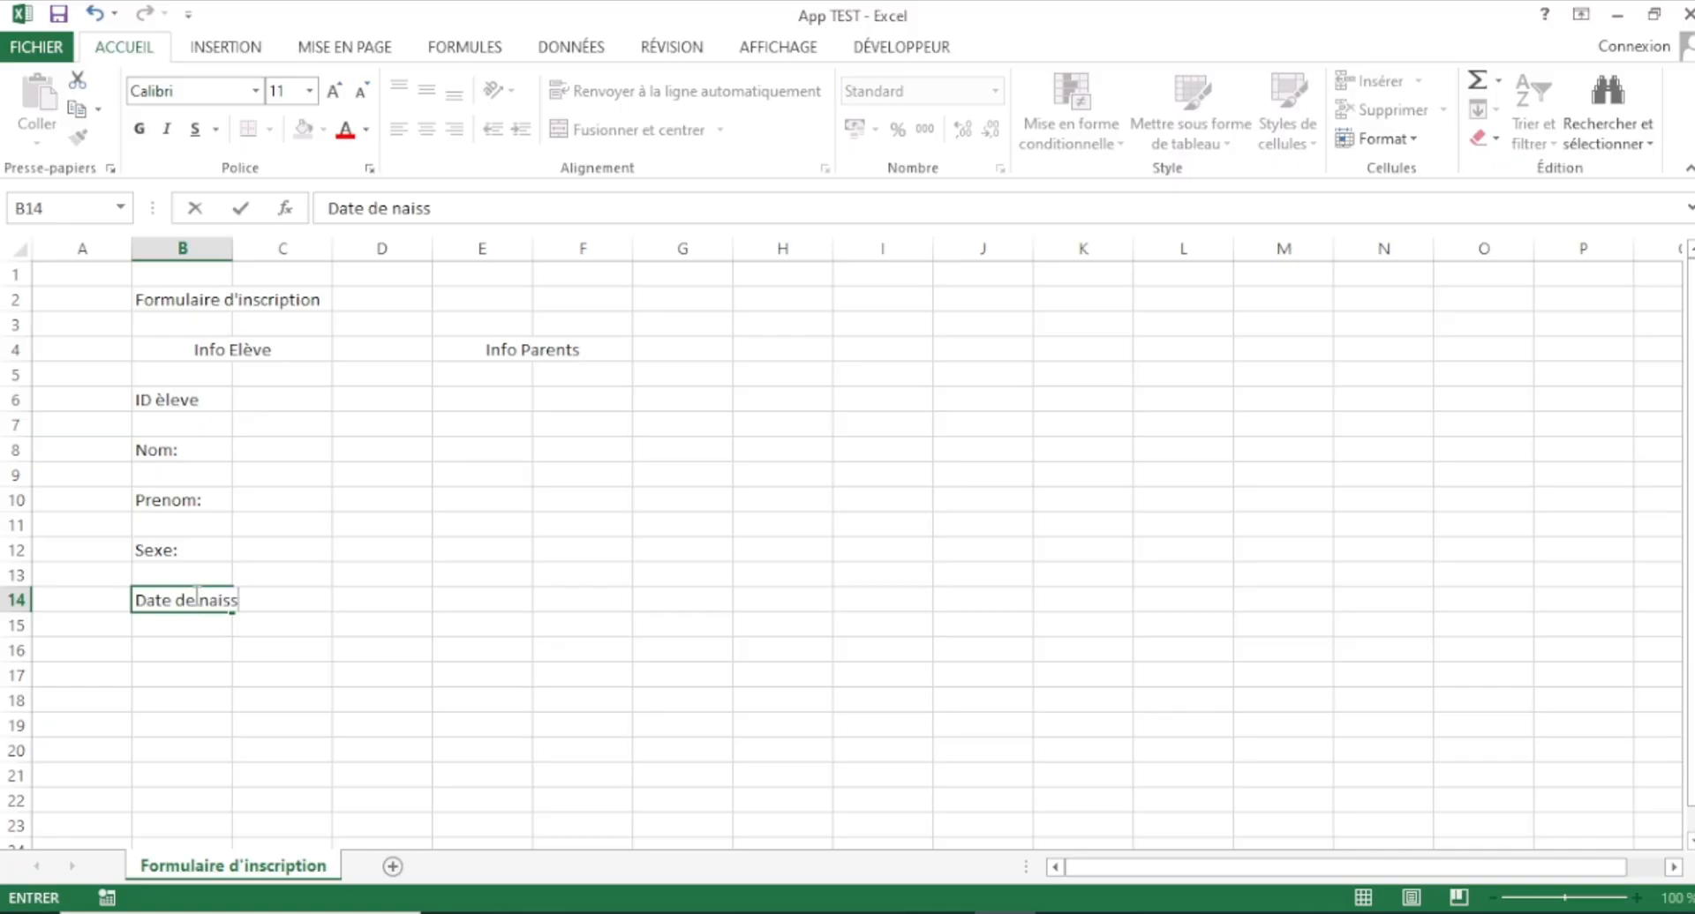
double_click(187, 600)
key("BackSpace")
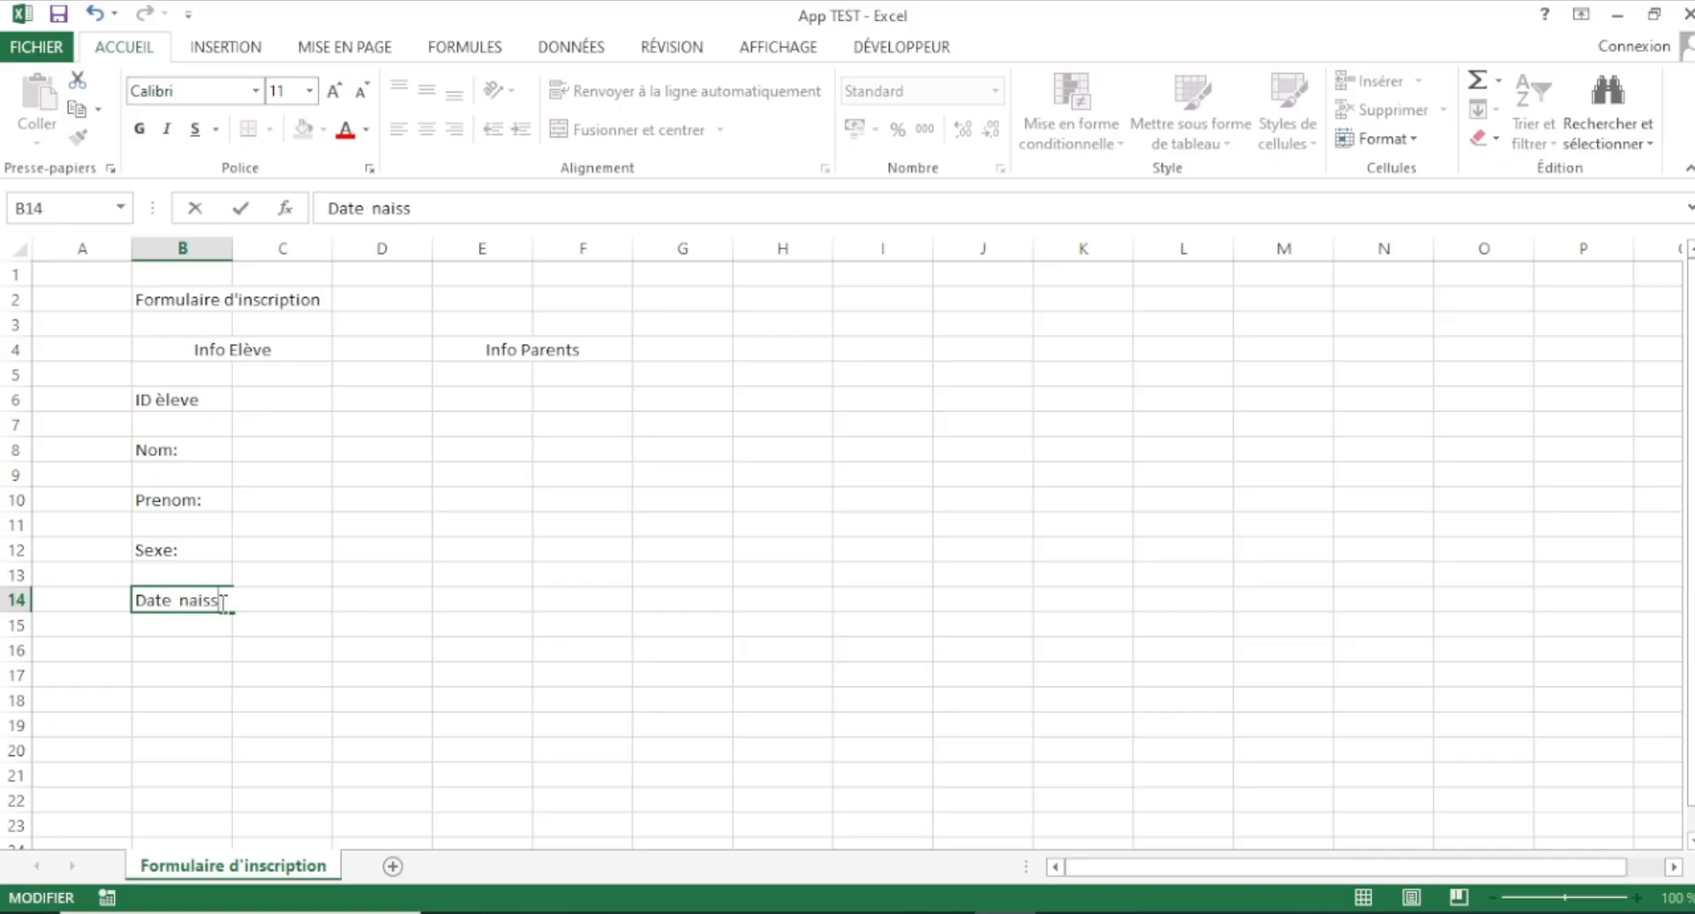
- Enter the field labels "Lieu naiss:" in cell B16 and "Niveau:" in cell B18
left_click(190, 646)
type("Li")
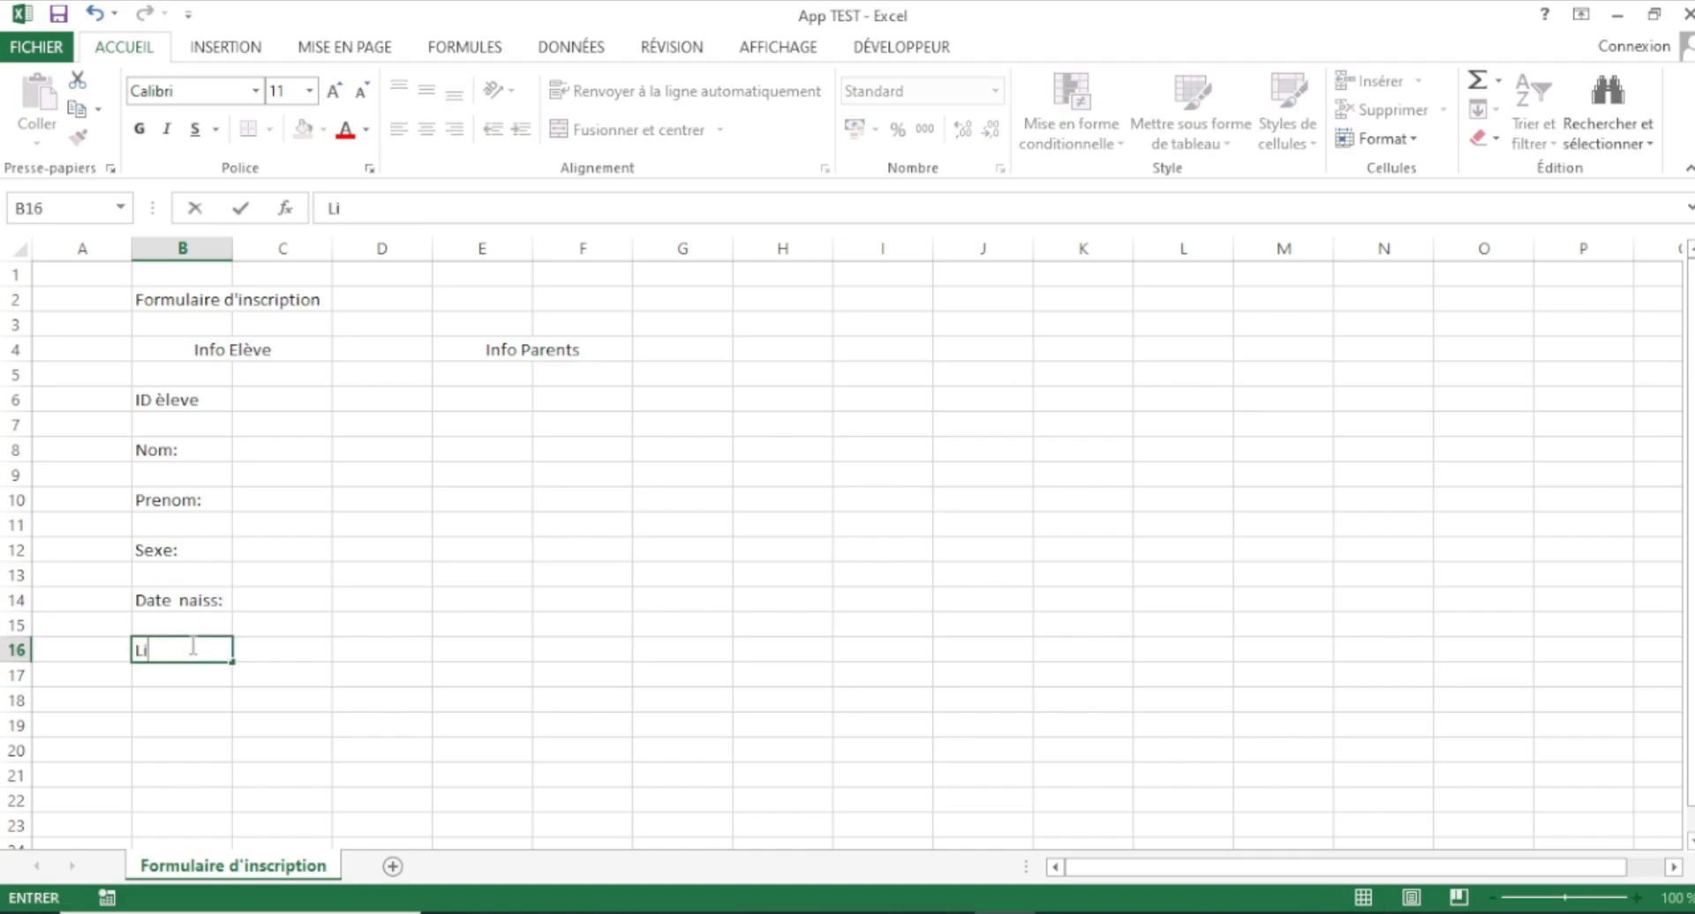
type("eu naiss:")
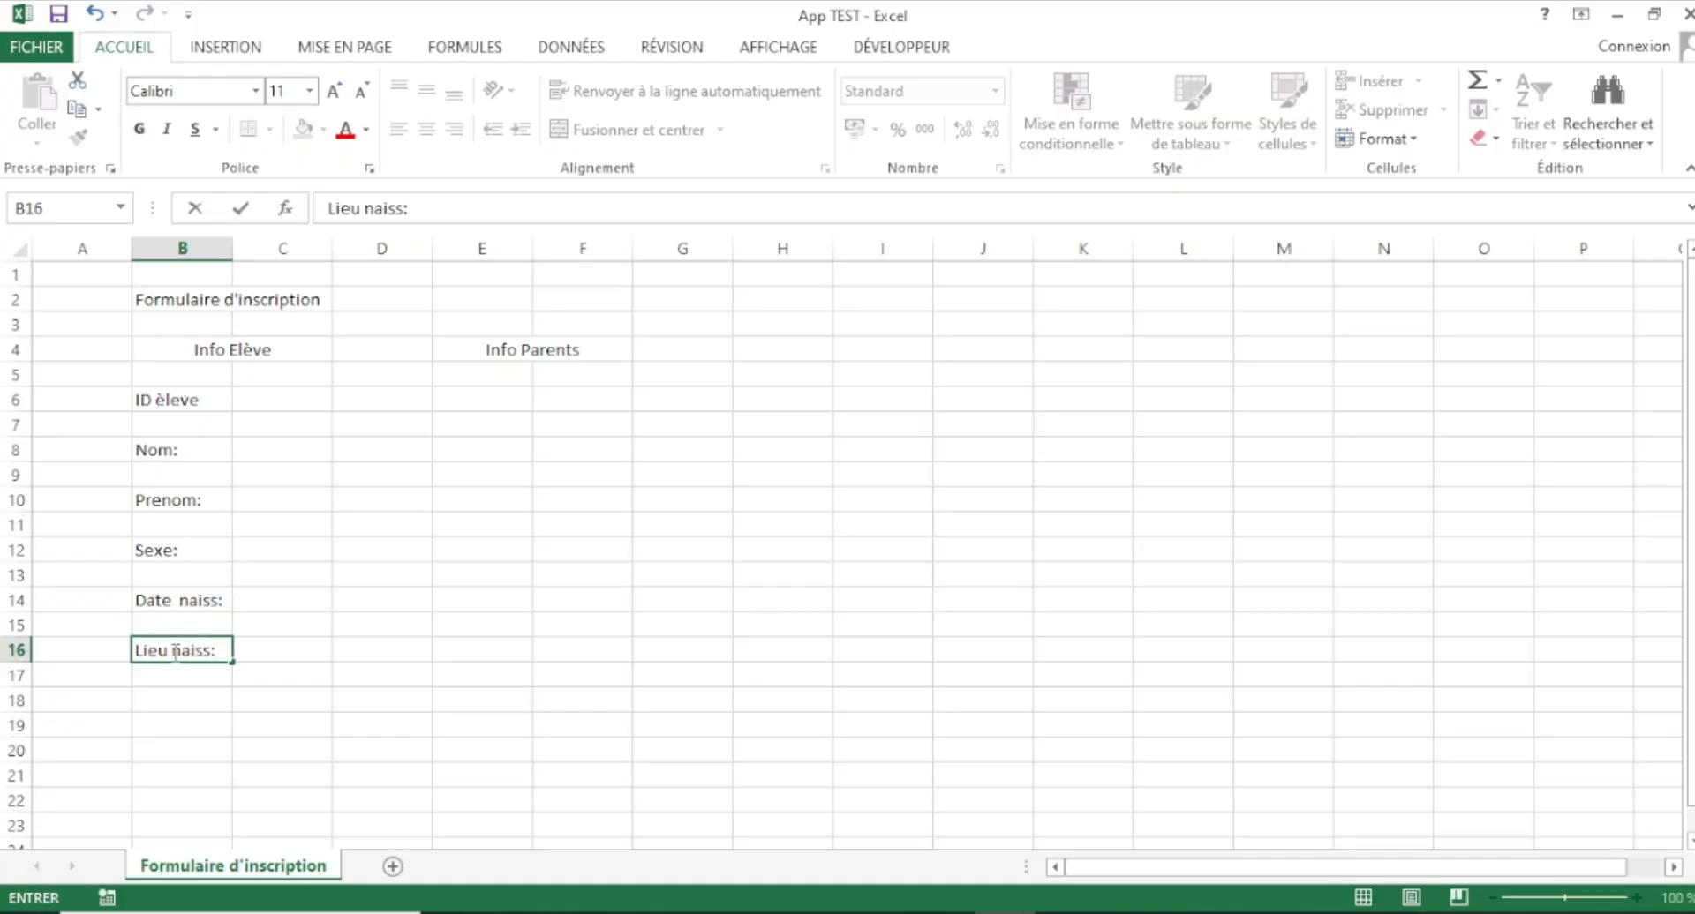
scroll(178, 666, "down", 1)
left_click(190, 626)
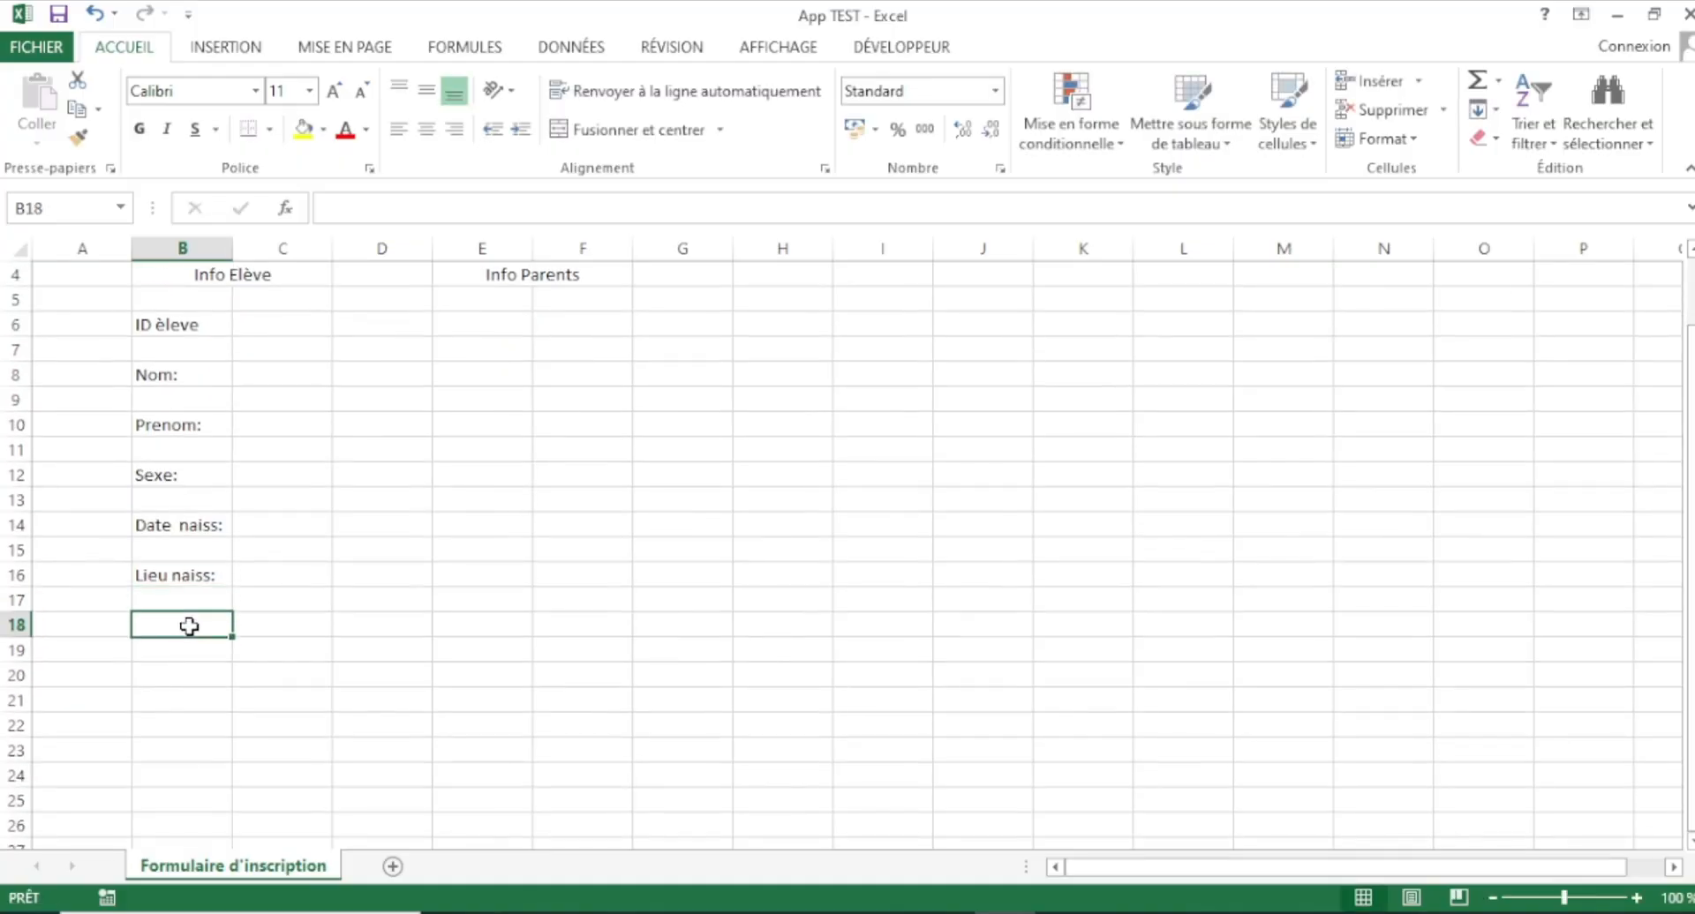
type("Nive")
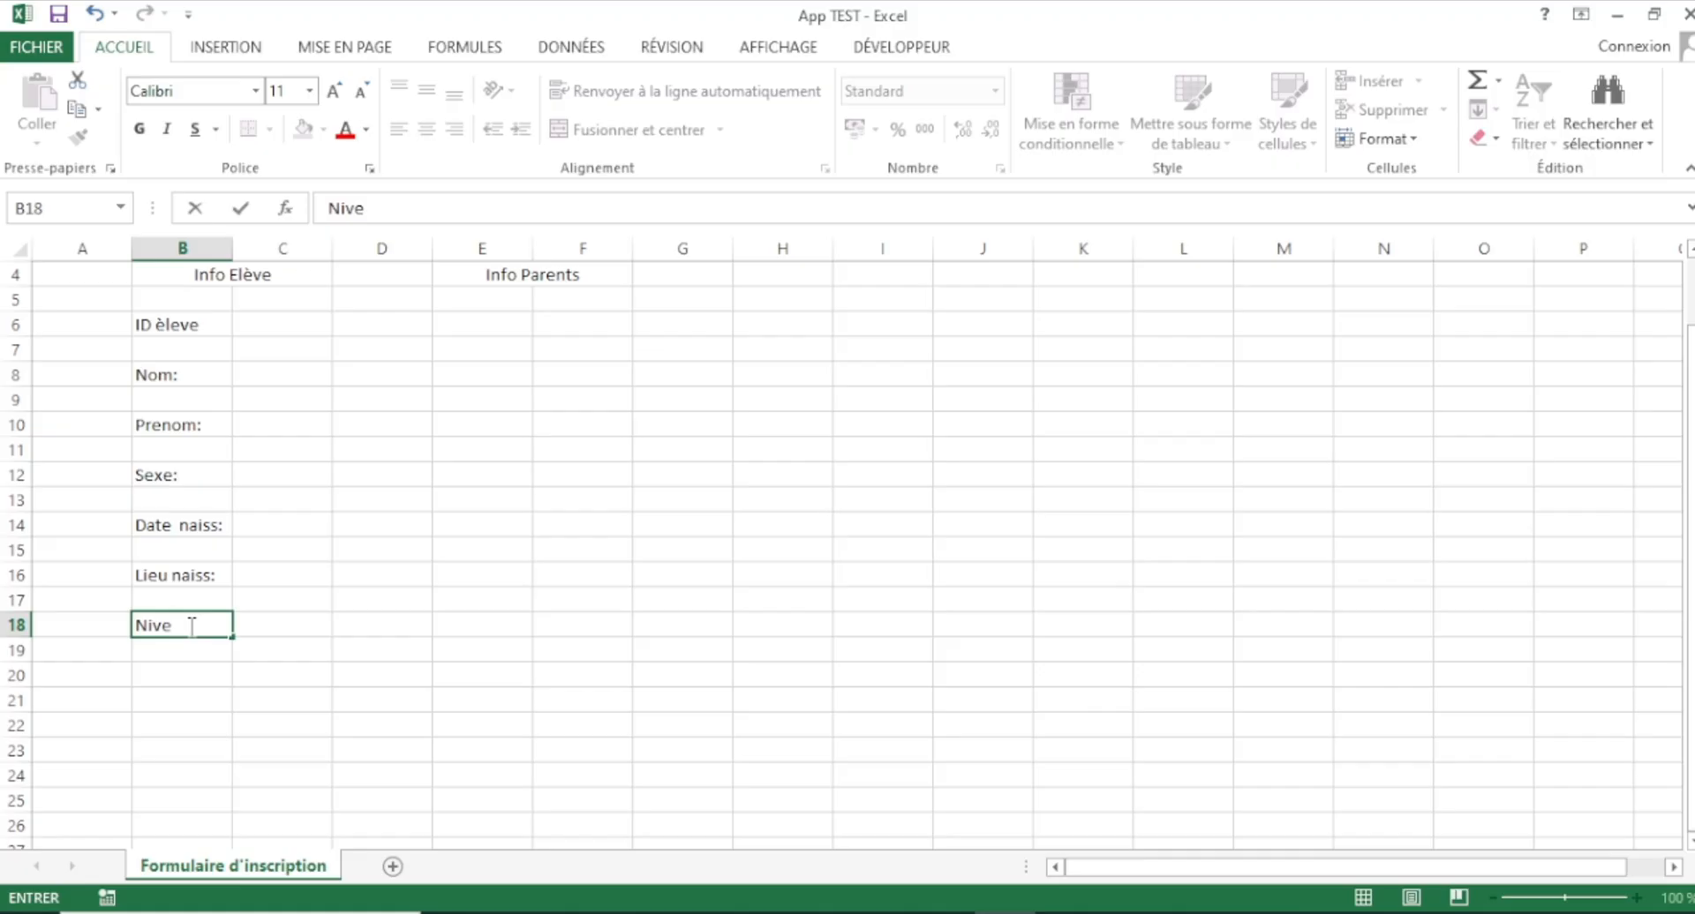
type("au:")
- Enter the field label "Statut:" in cell B20 as the last entry of the student section
left_click(202, 679)
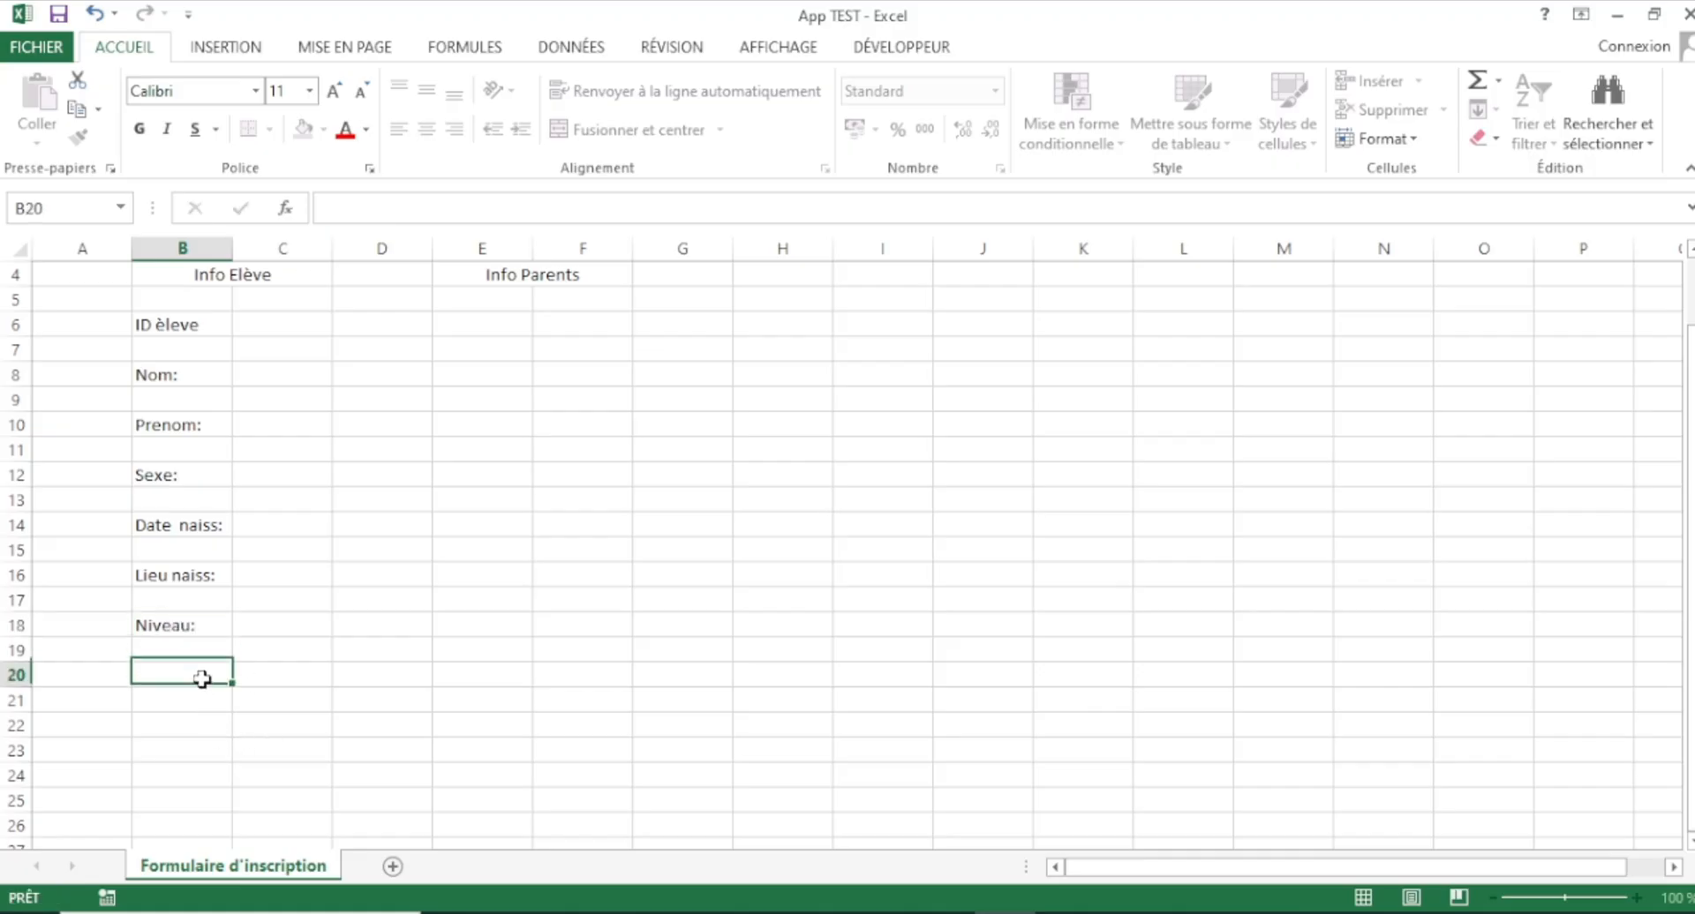
type("Sta")
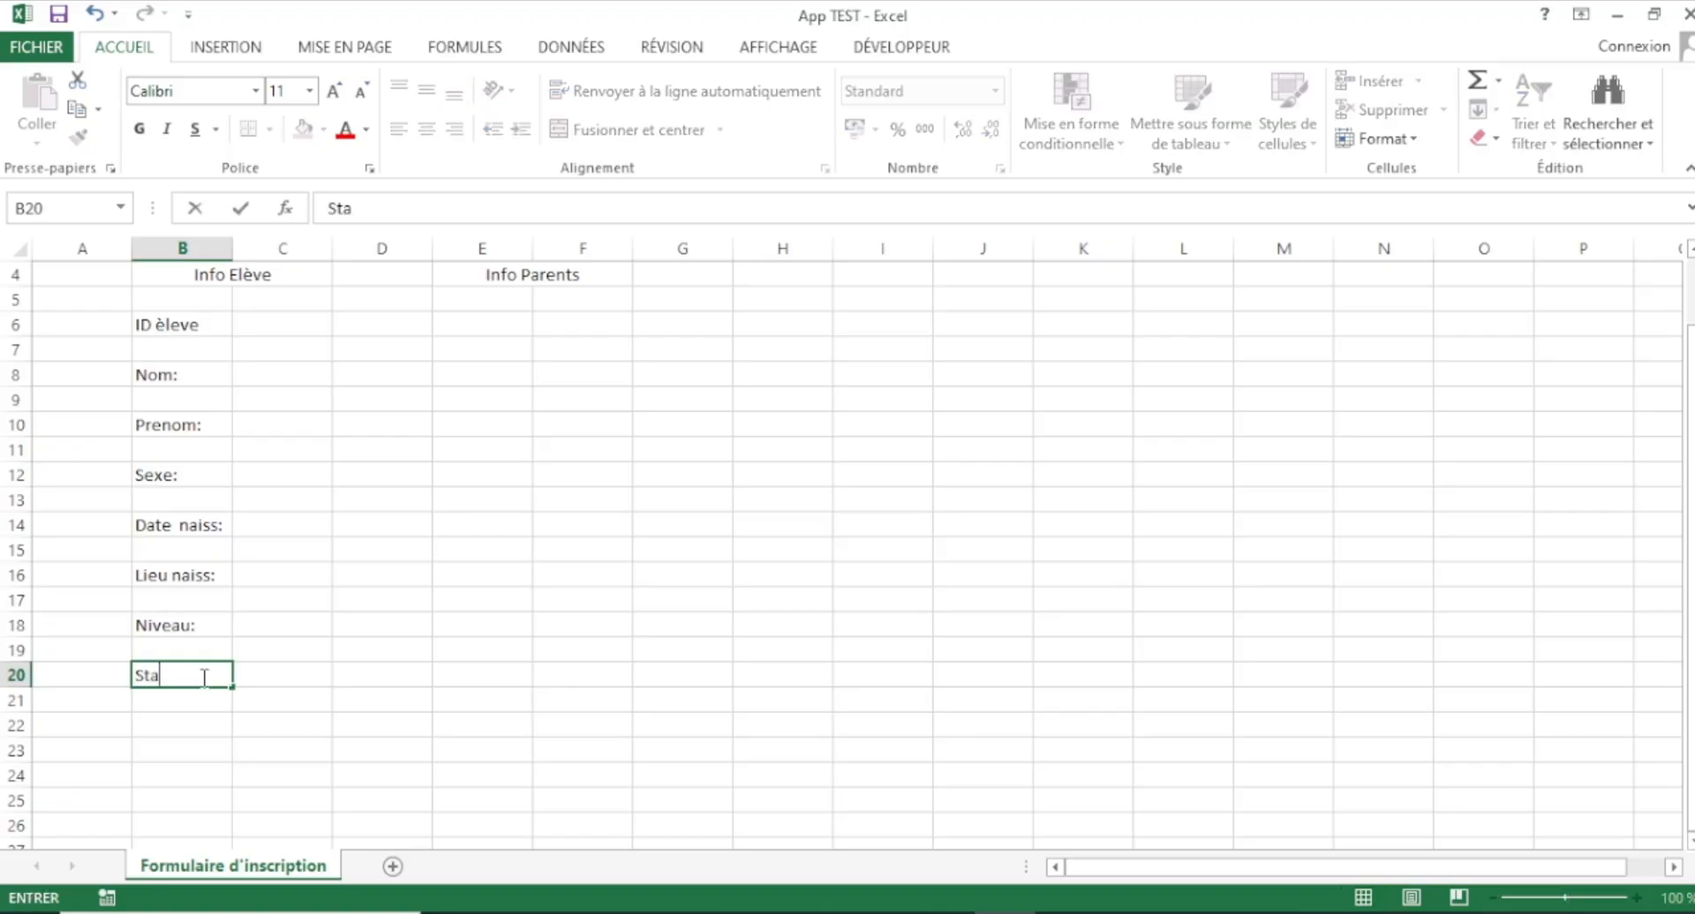
type("tut:")
left_click(197, 722)
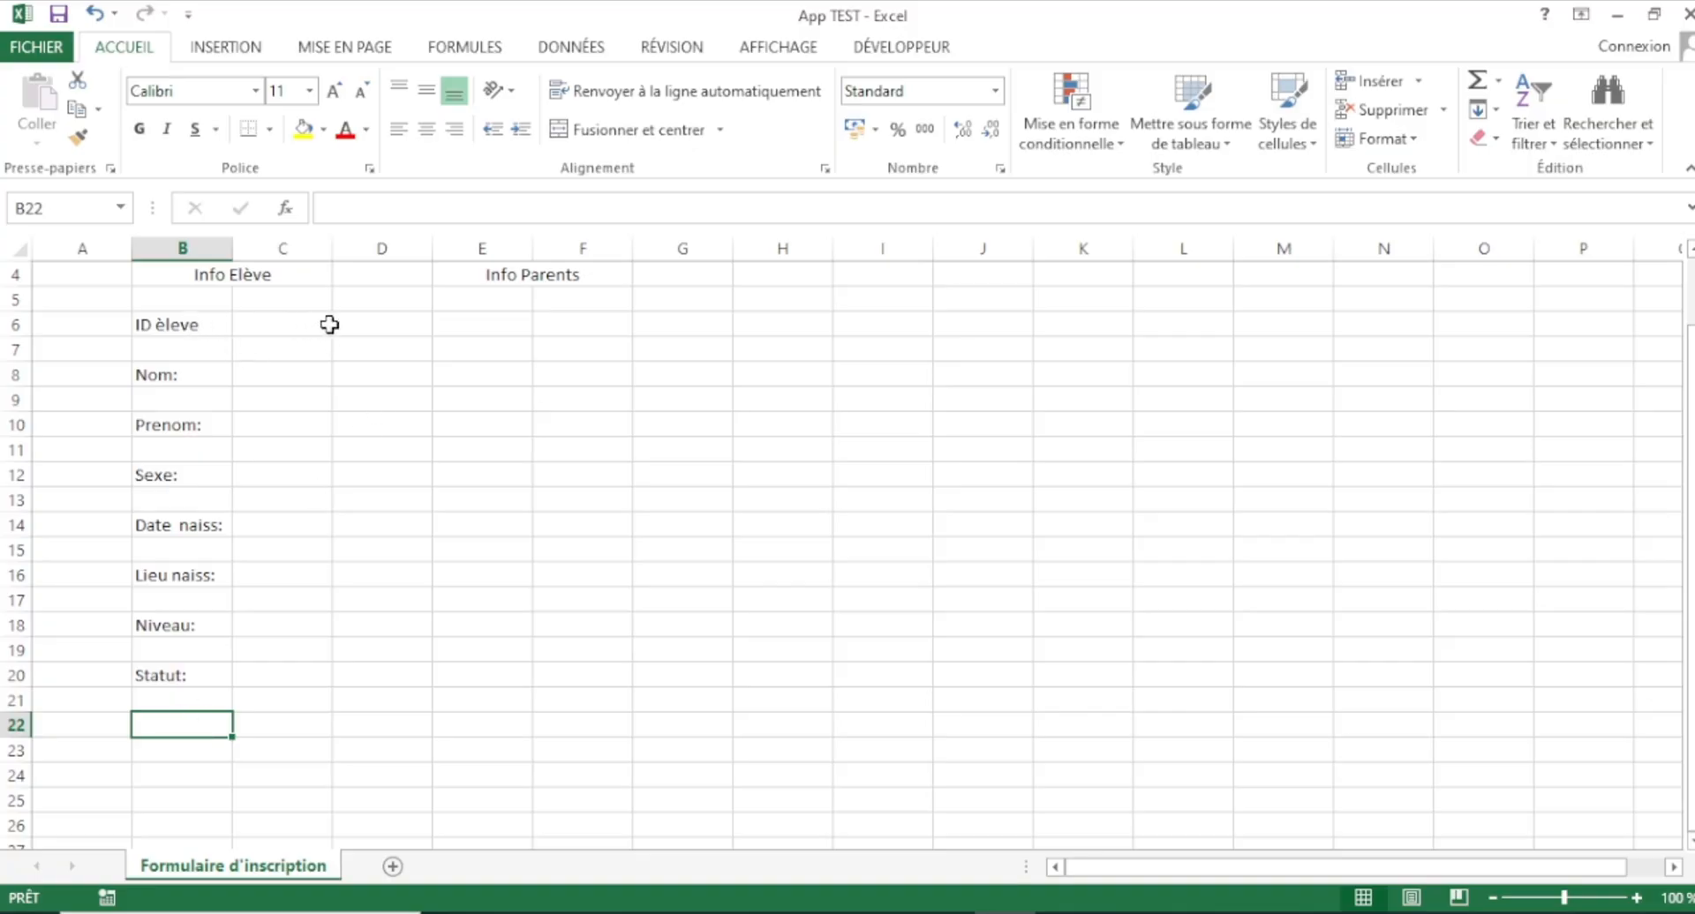
- Enter the field labels "Nom:" in cell E6 and "Prenom" in cell E8 under the Info Parents heading
left_click(507, 326)
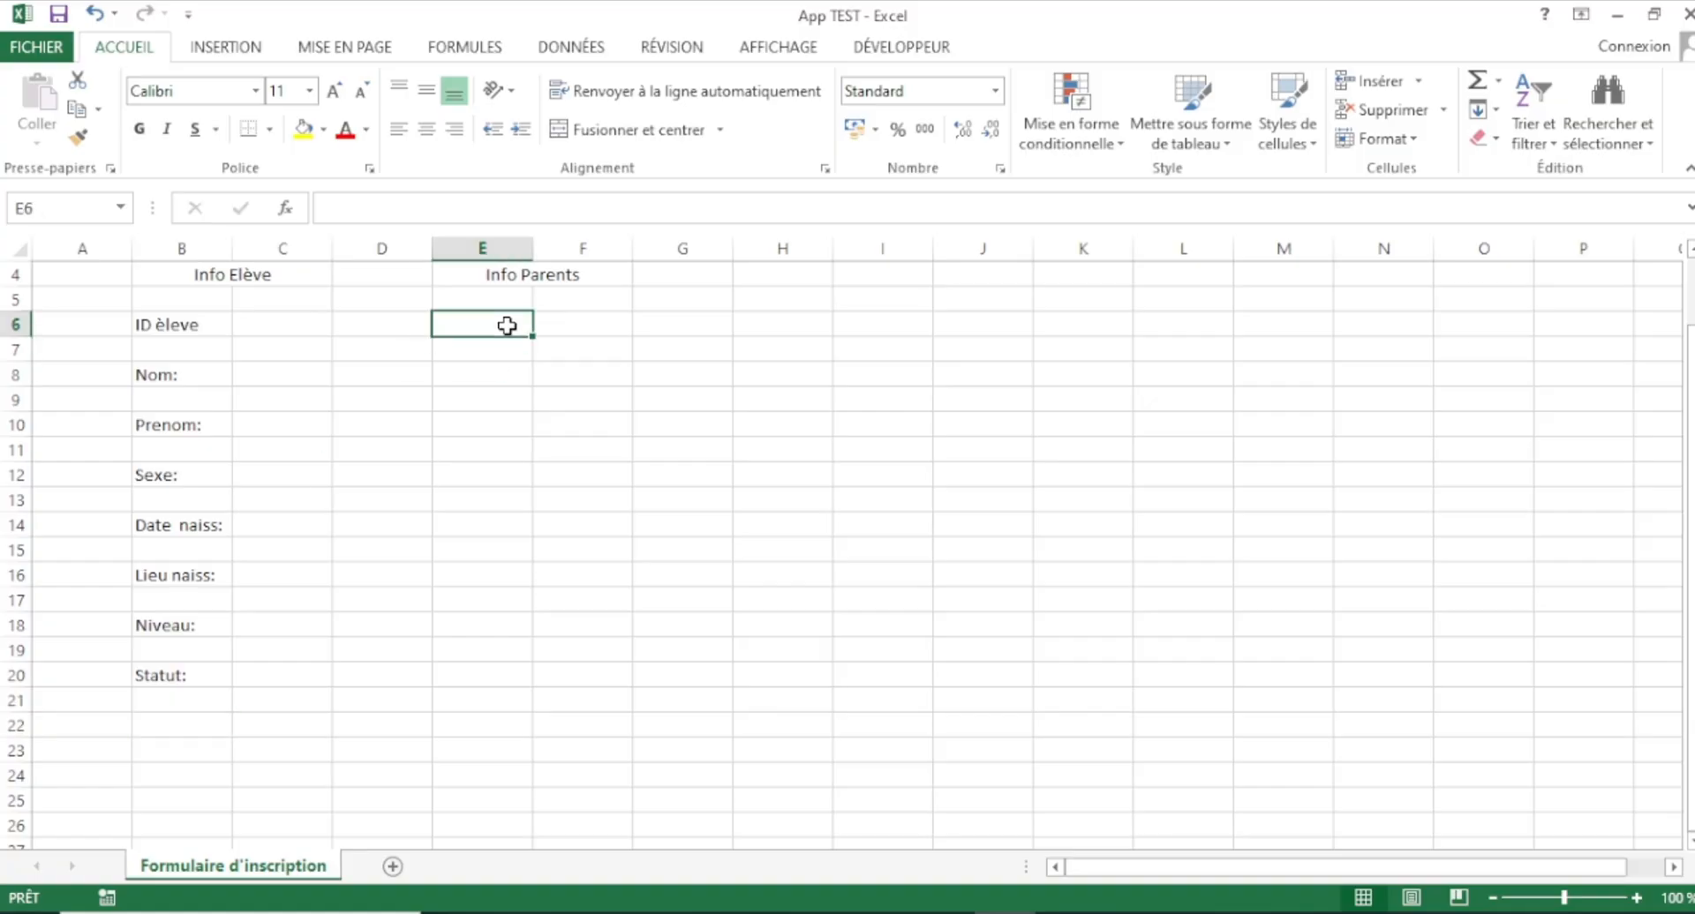
type("Nom")
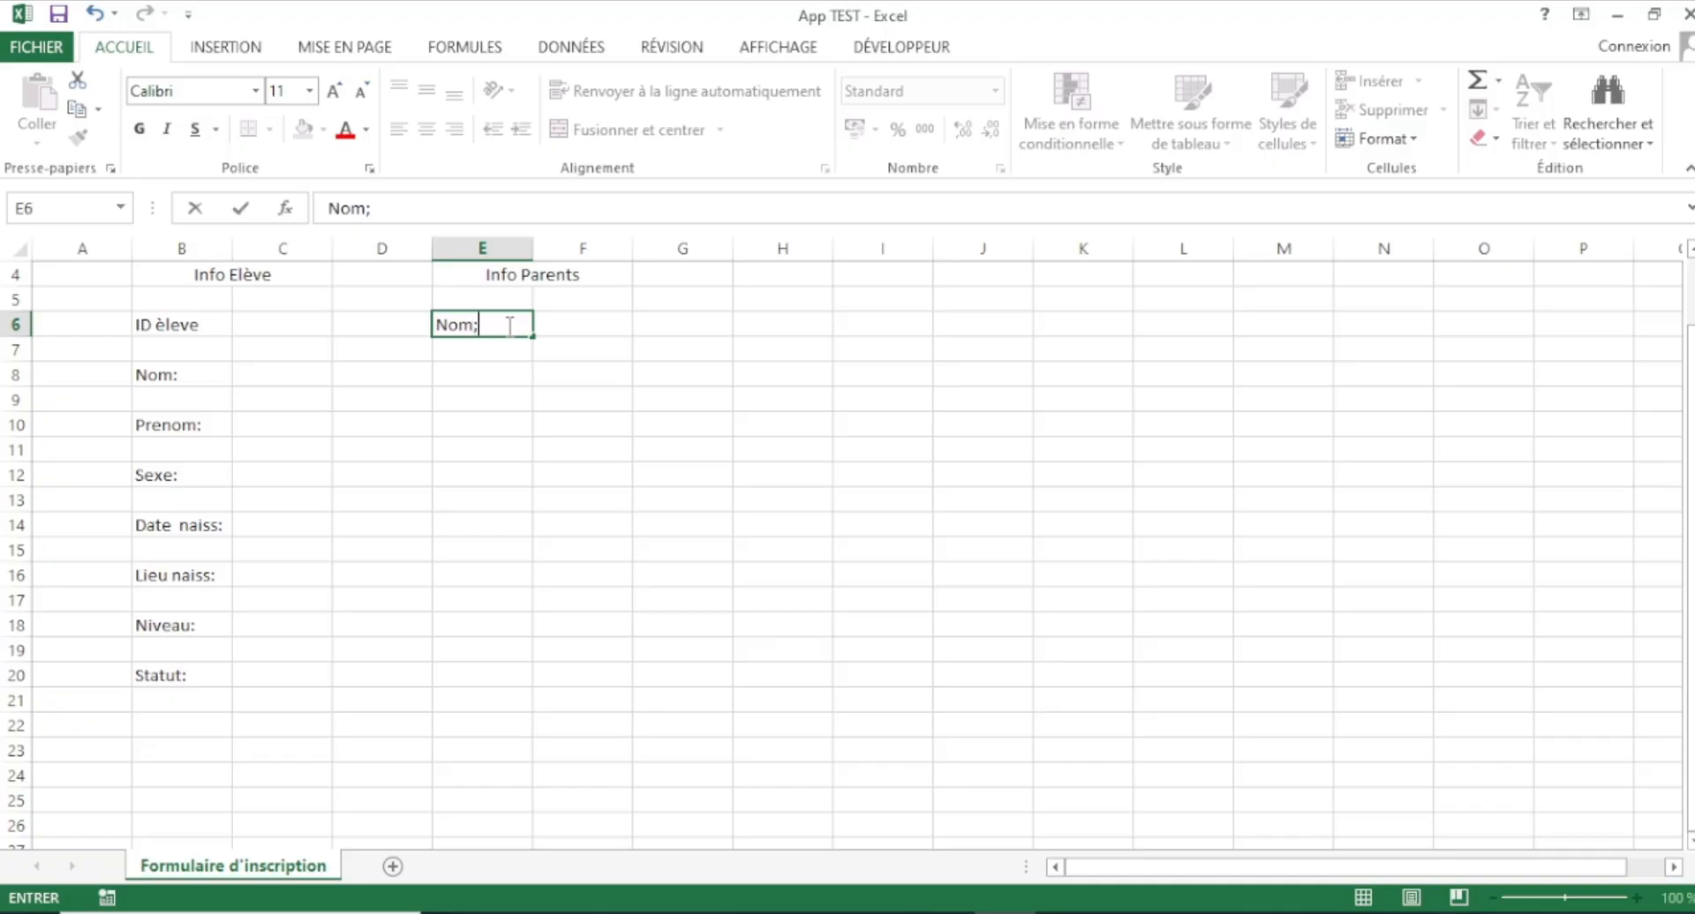
type(":")
left_click(493, 373)
type("P")
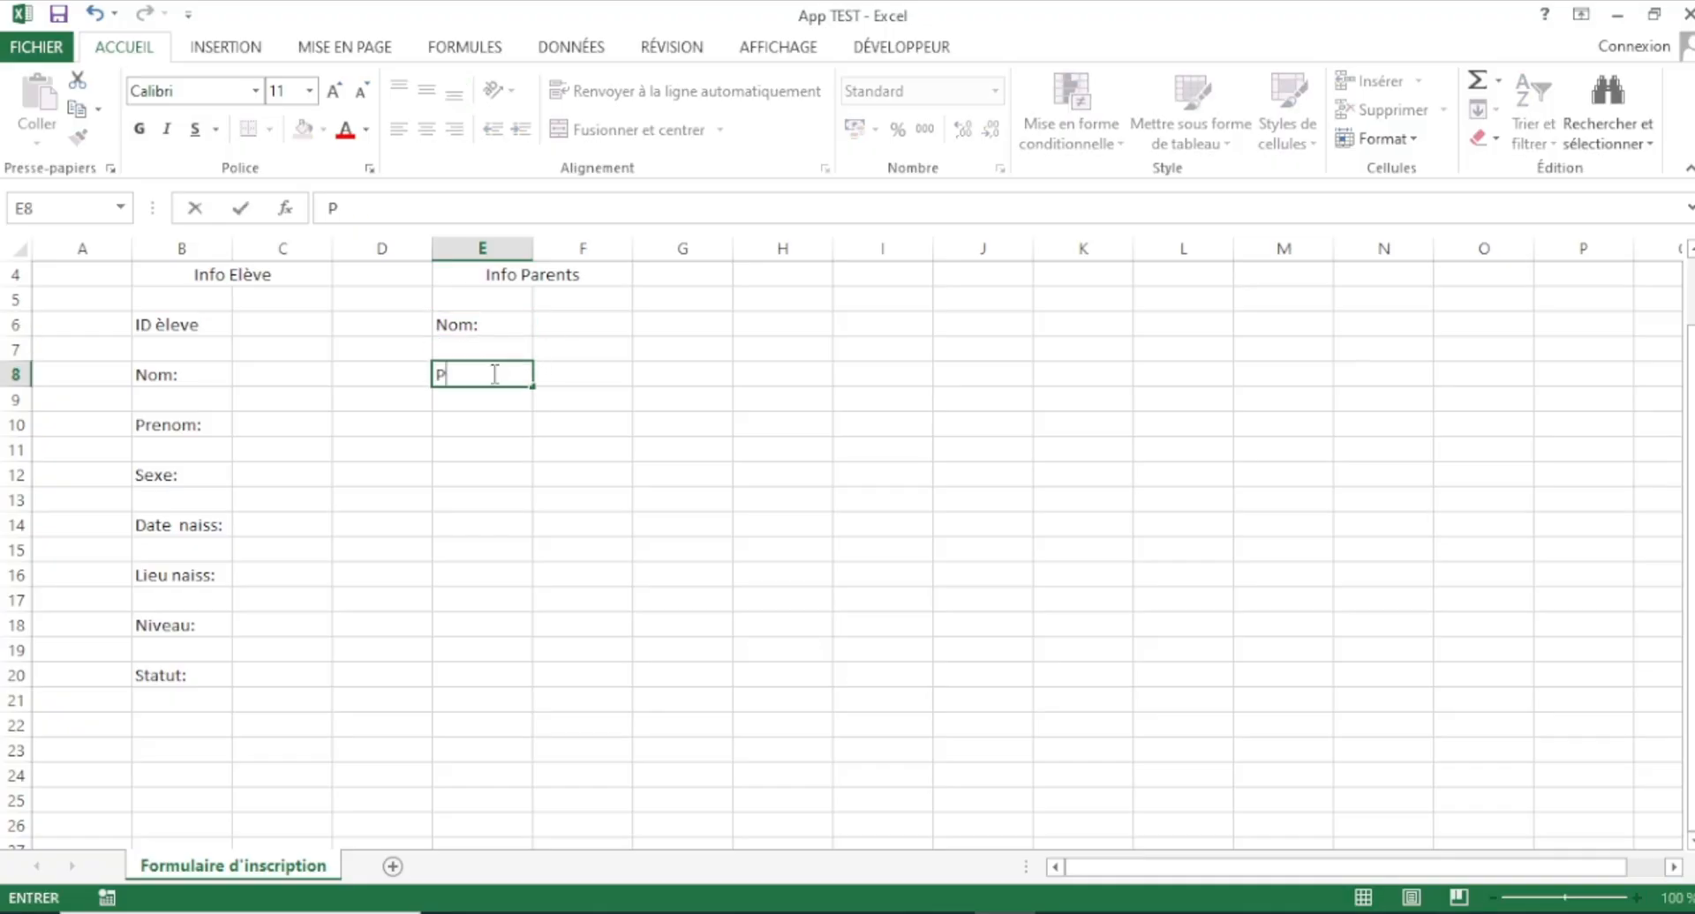
type("renom")
- Enter the field labels "Adresse:" in cell E10 and "Contact 1:" in cell E12
left_click(474, 422)
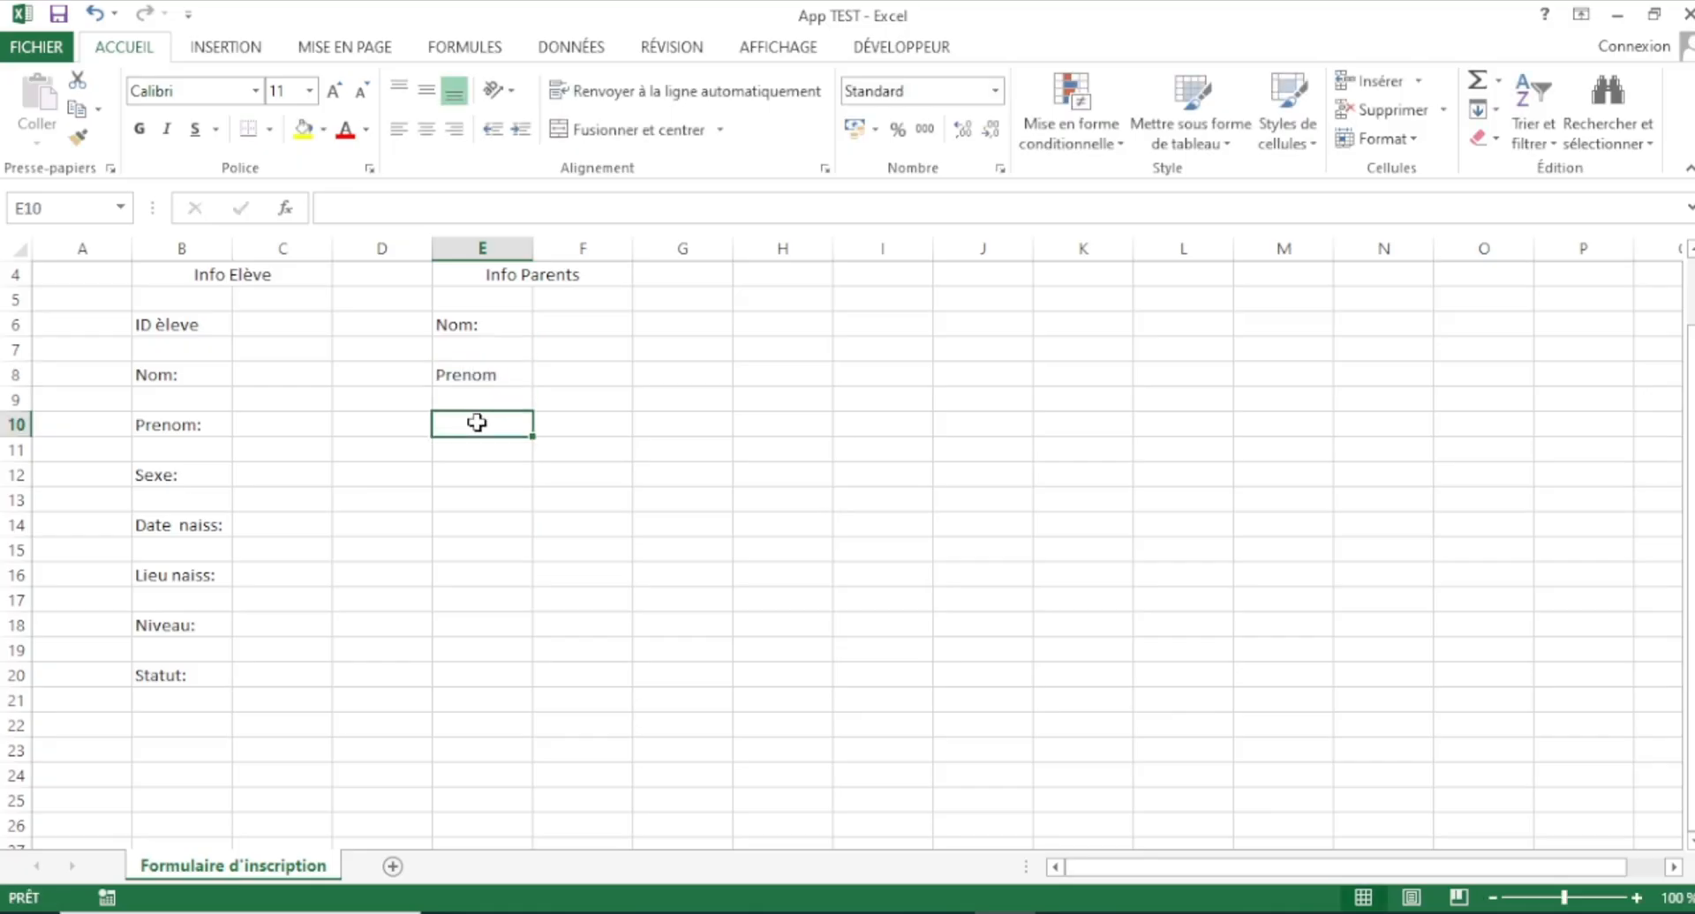
type("Adresse:")
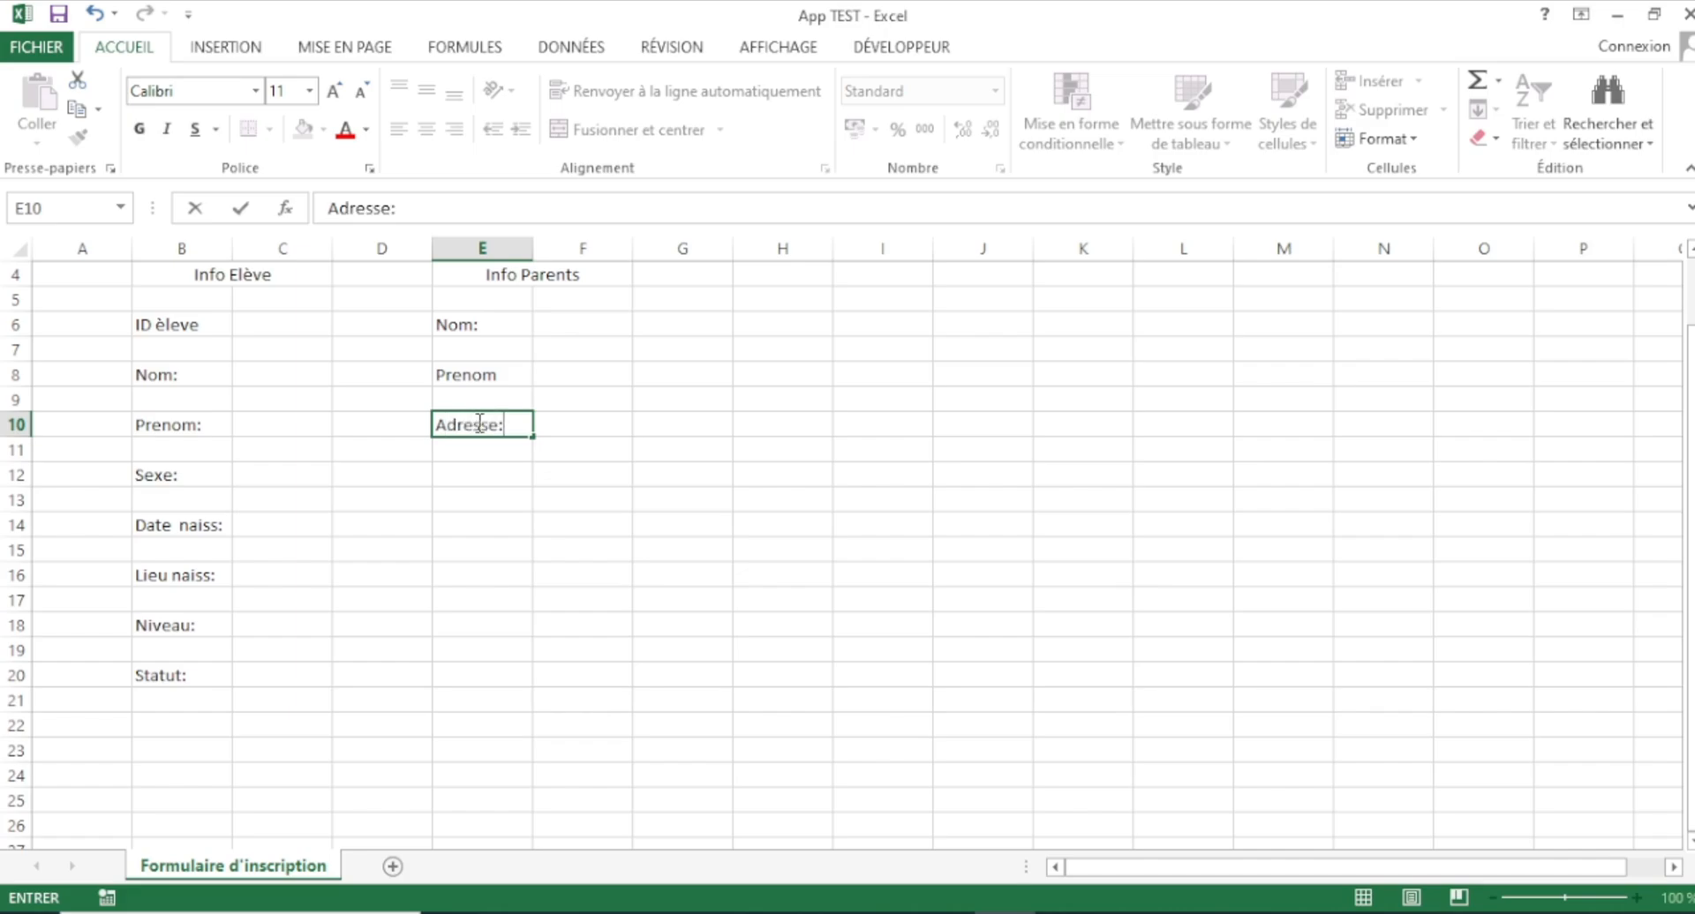
left_click(498, 484)
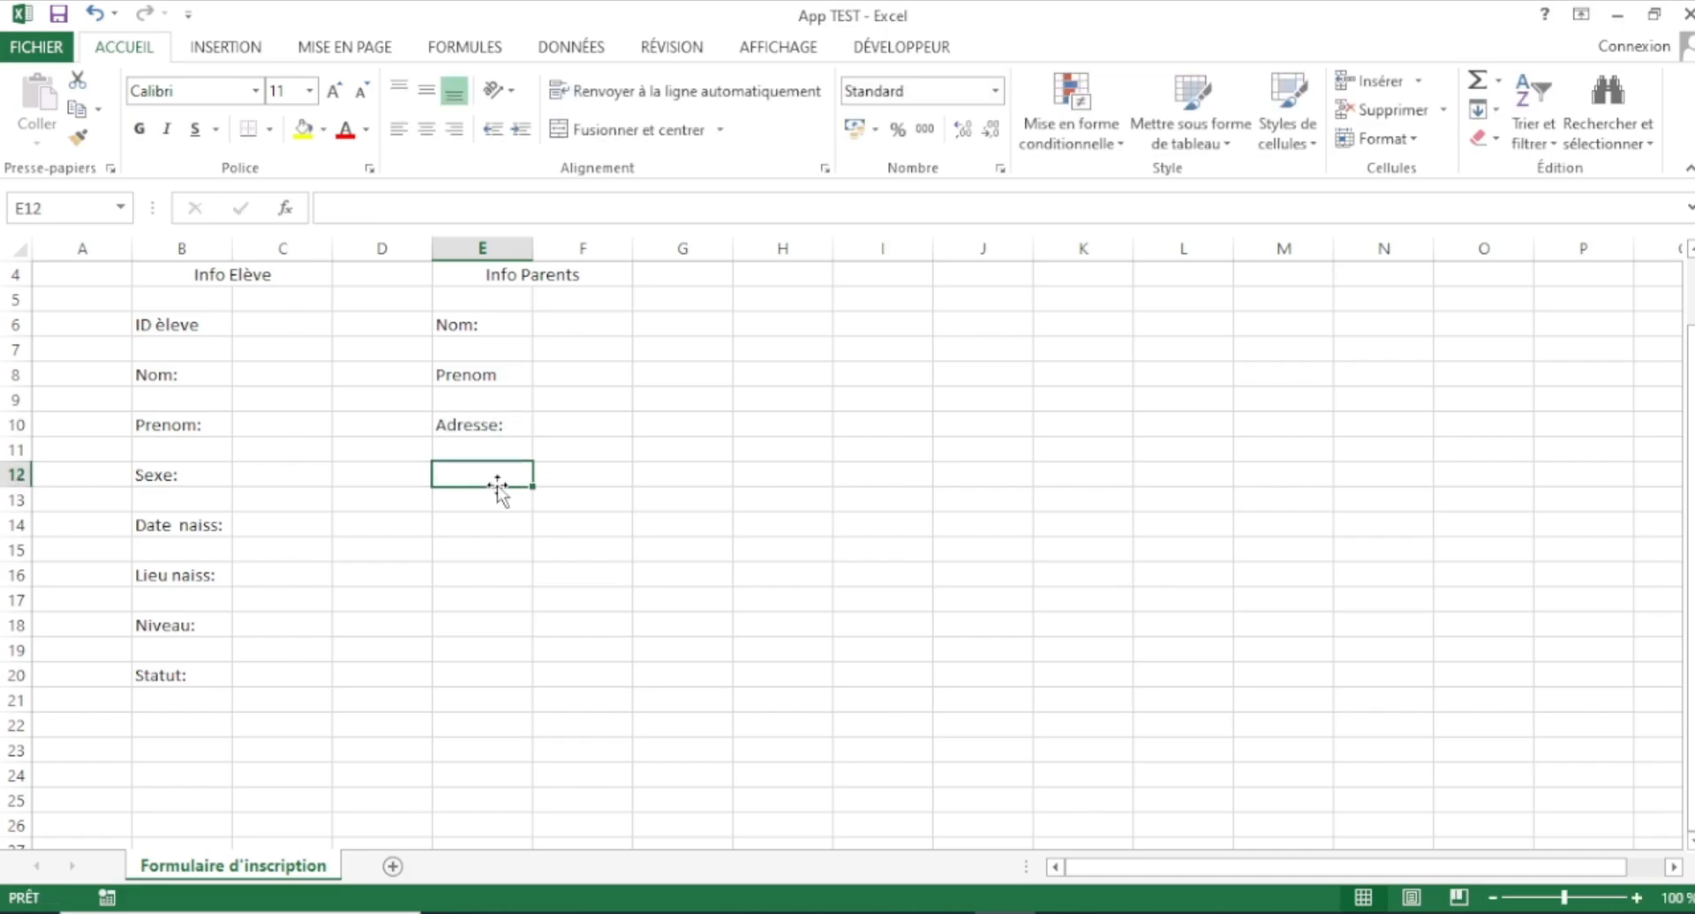
type("Conta")
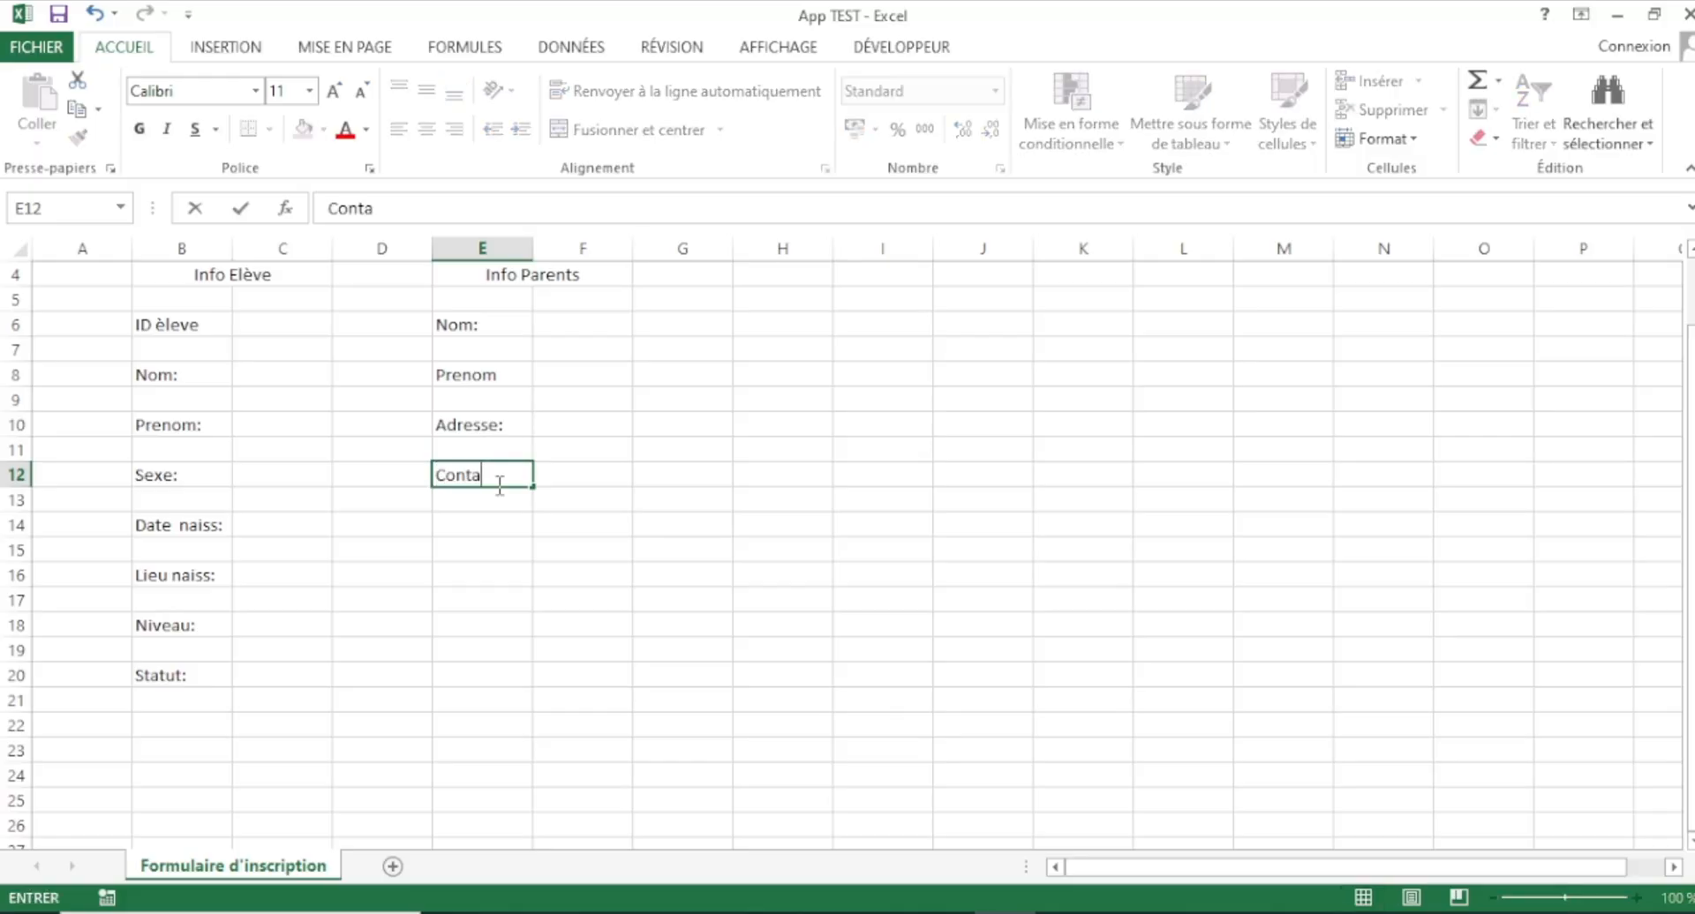
type("ct")
type("1:")
- Enter the field label "Contact 2:" in cell E14 of the parents section
left_click(494, 528)
type("C")
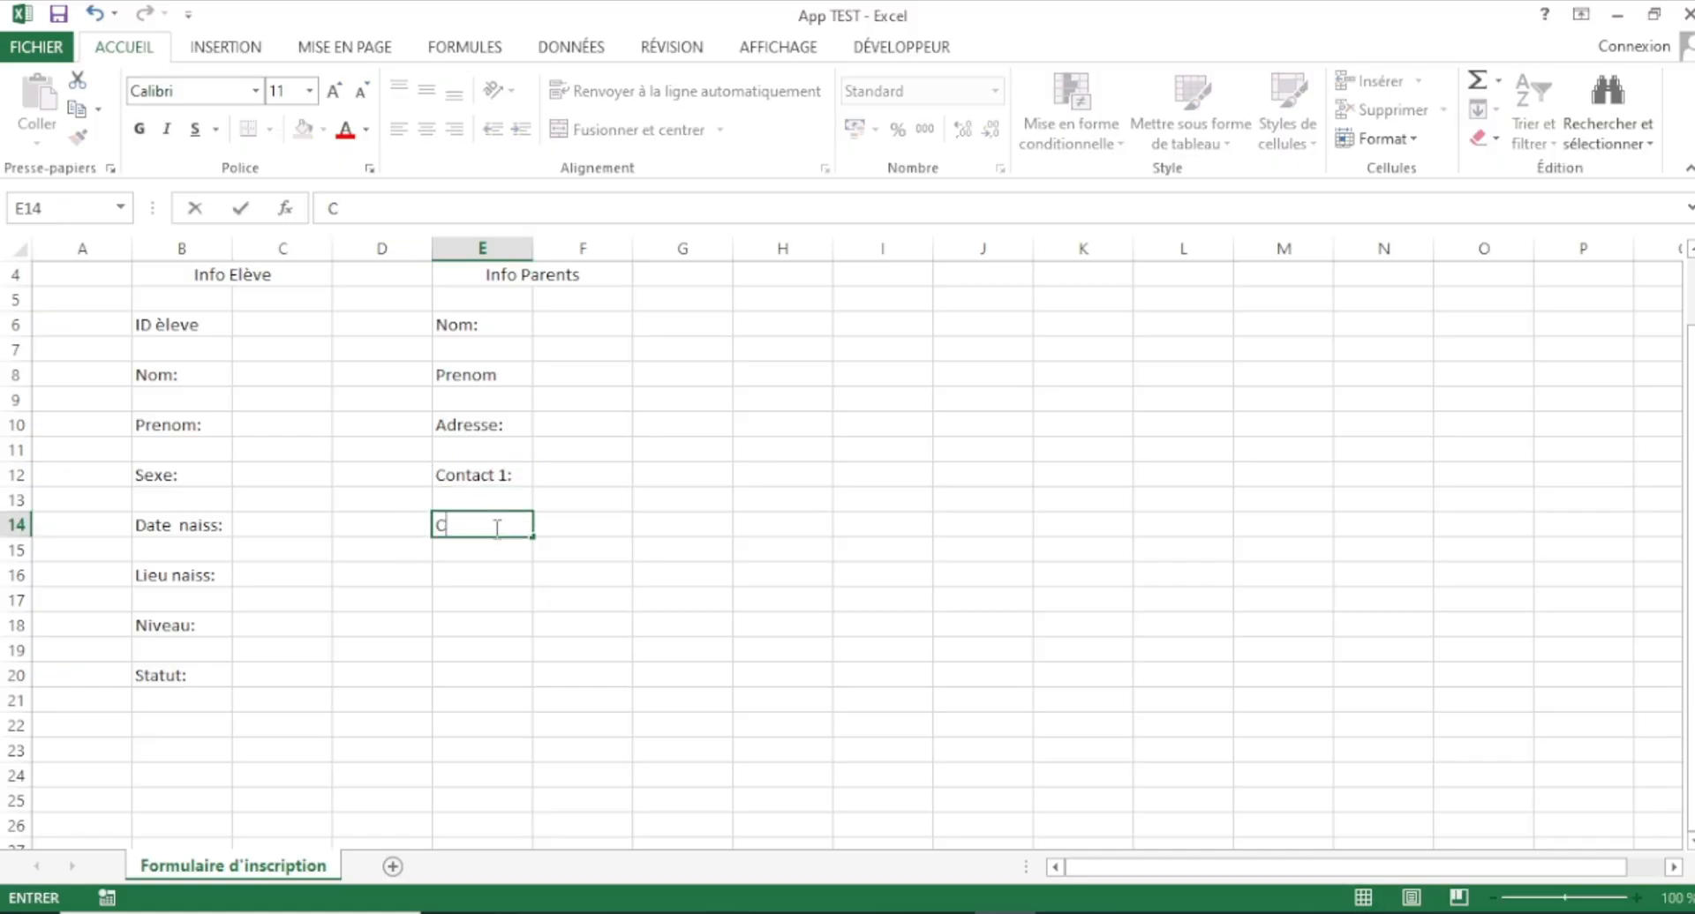
type("ontact 2:")
left_click(615, 675)
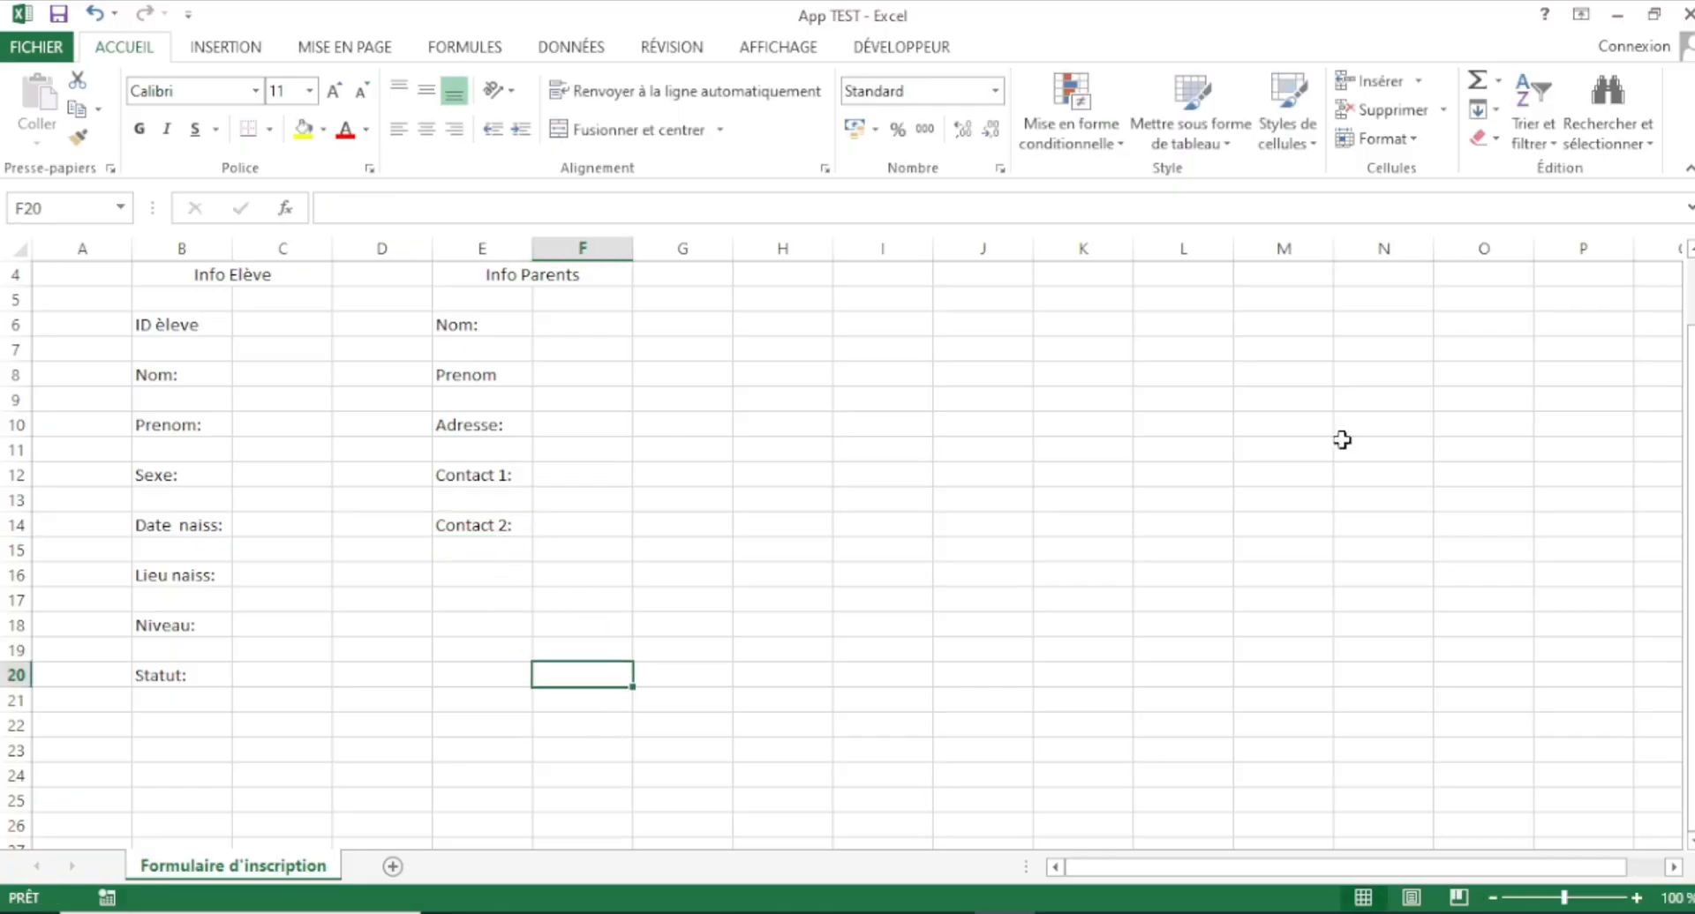
- Widen columns B through F together to equal widths, a little over twice their original size
scroll(548, 561, "up", 1)
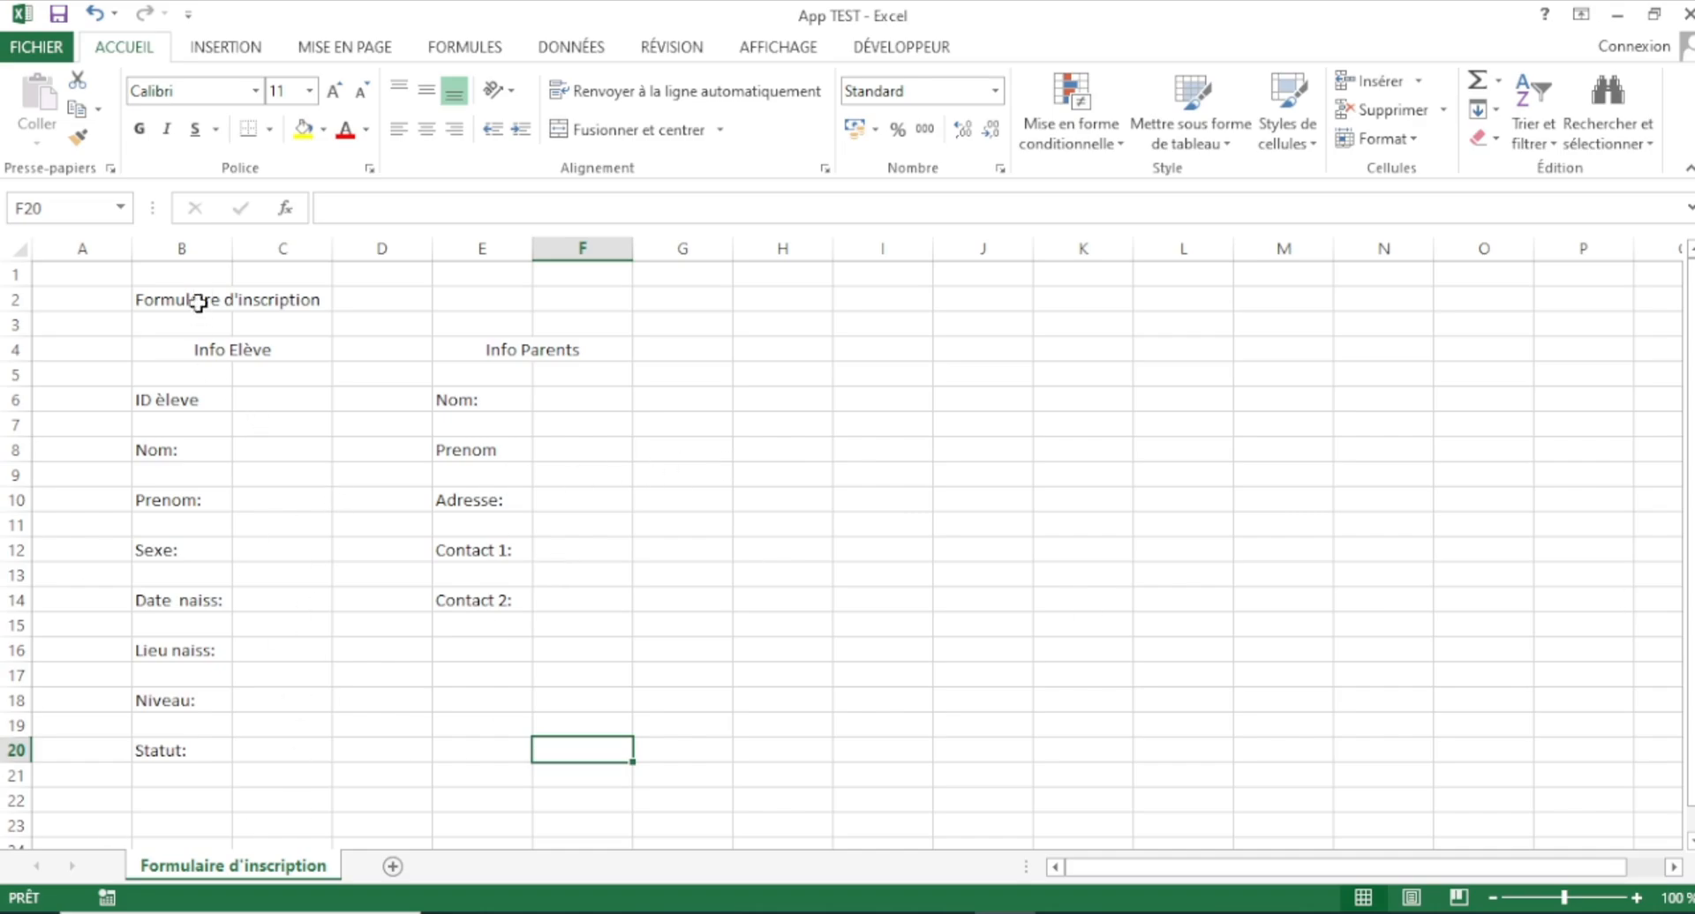
left_click_drag(166, 239, 556, 276)
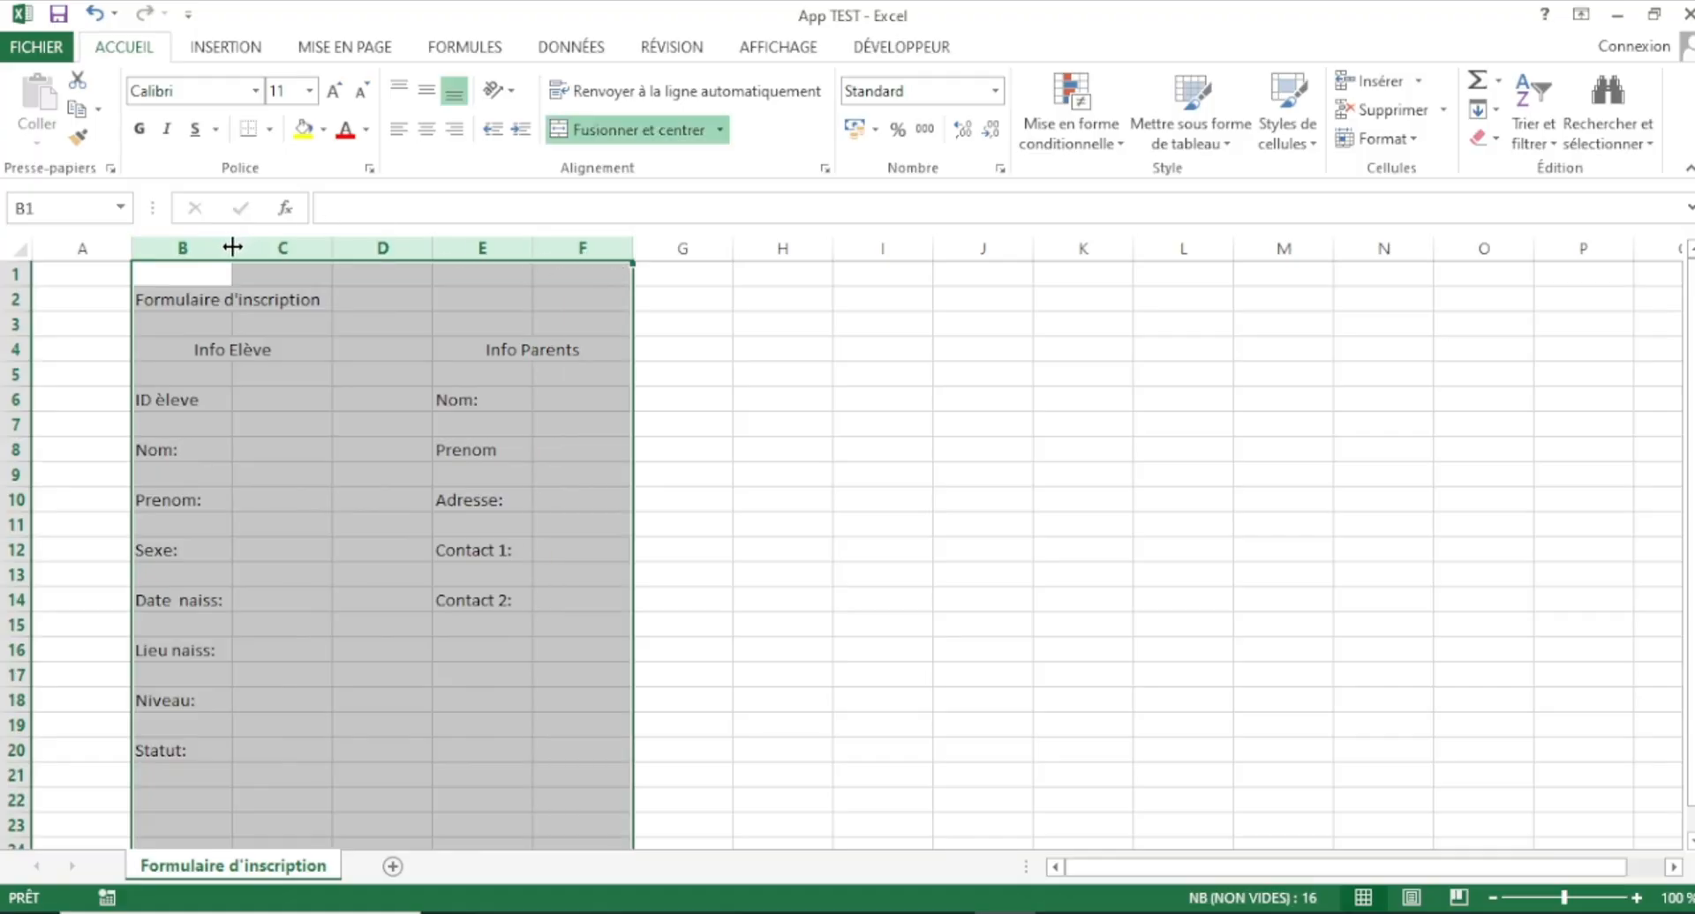
left_click_drag(231, 247, 366, 249)
left_click(448, 420)
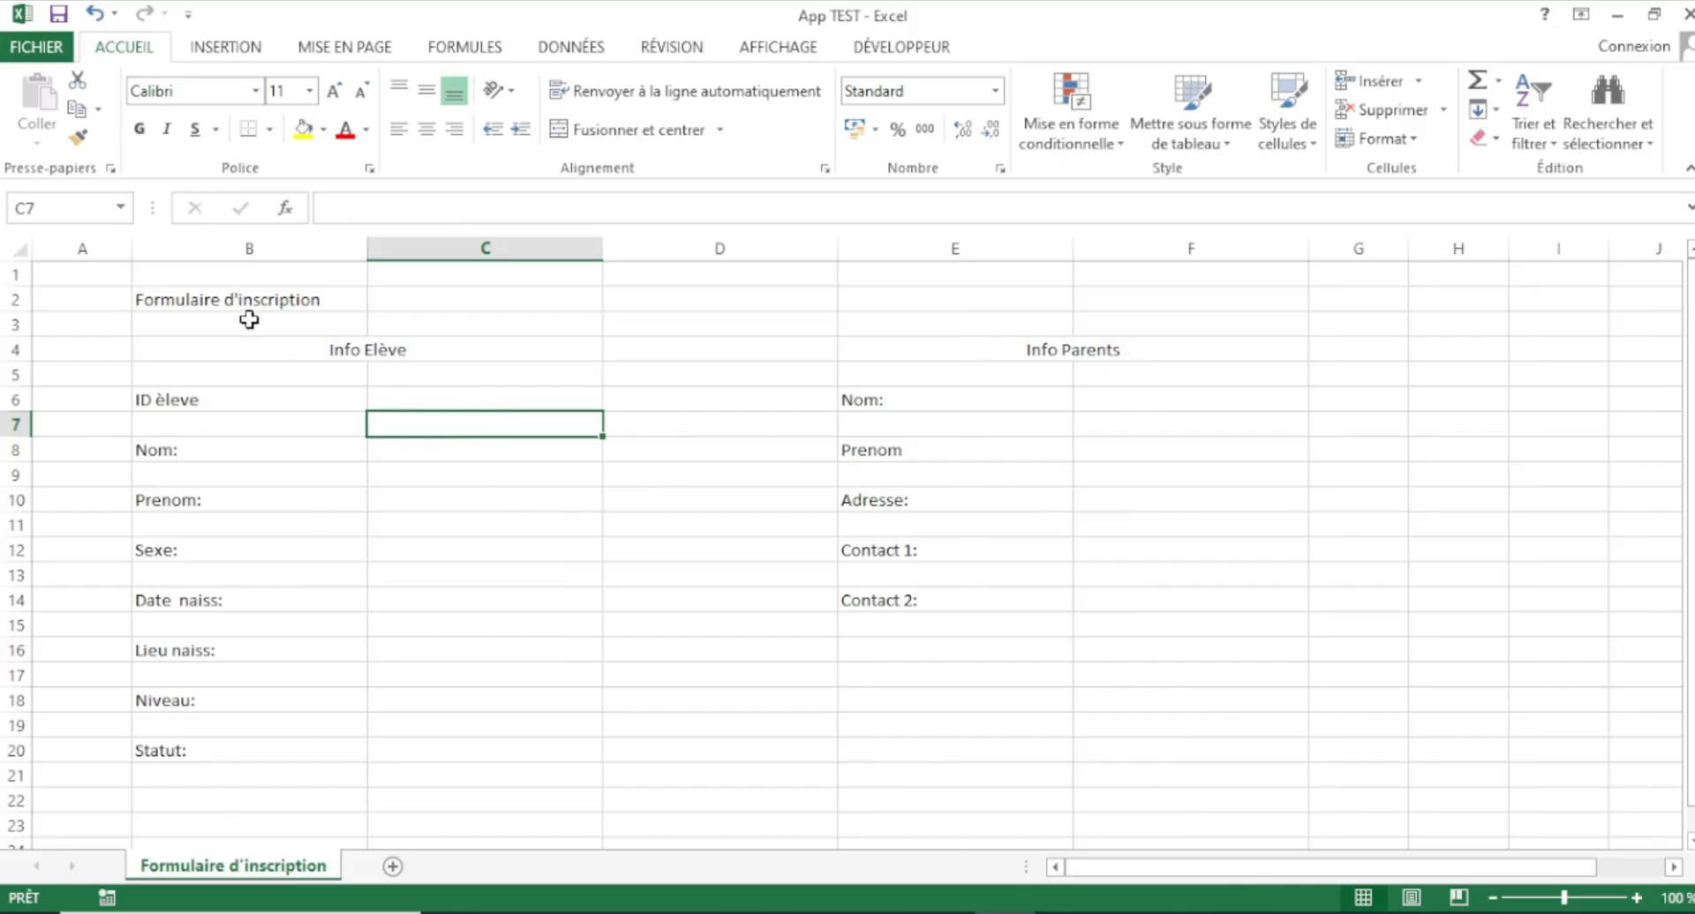
- Merge and center the title "Formulaire d'inscription" across cells B2:G2
left_click_drag(146, 294, 1360, 309)
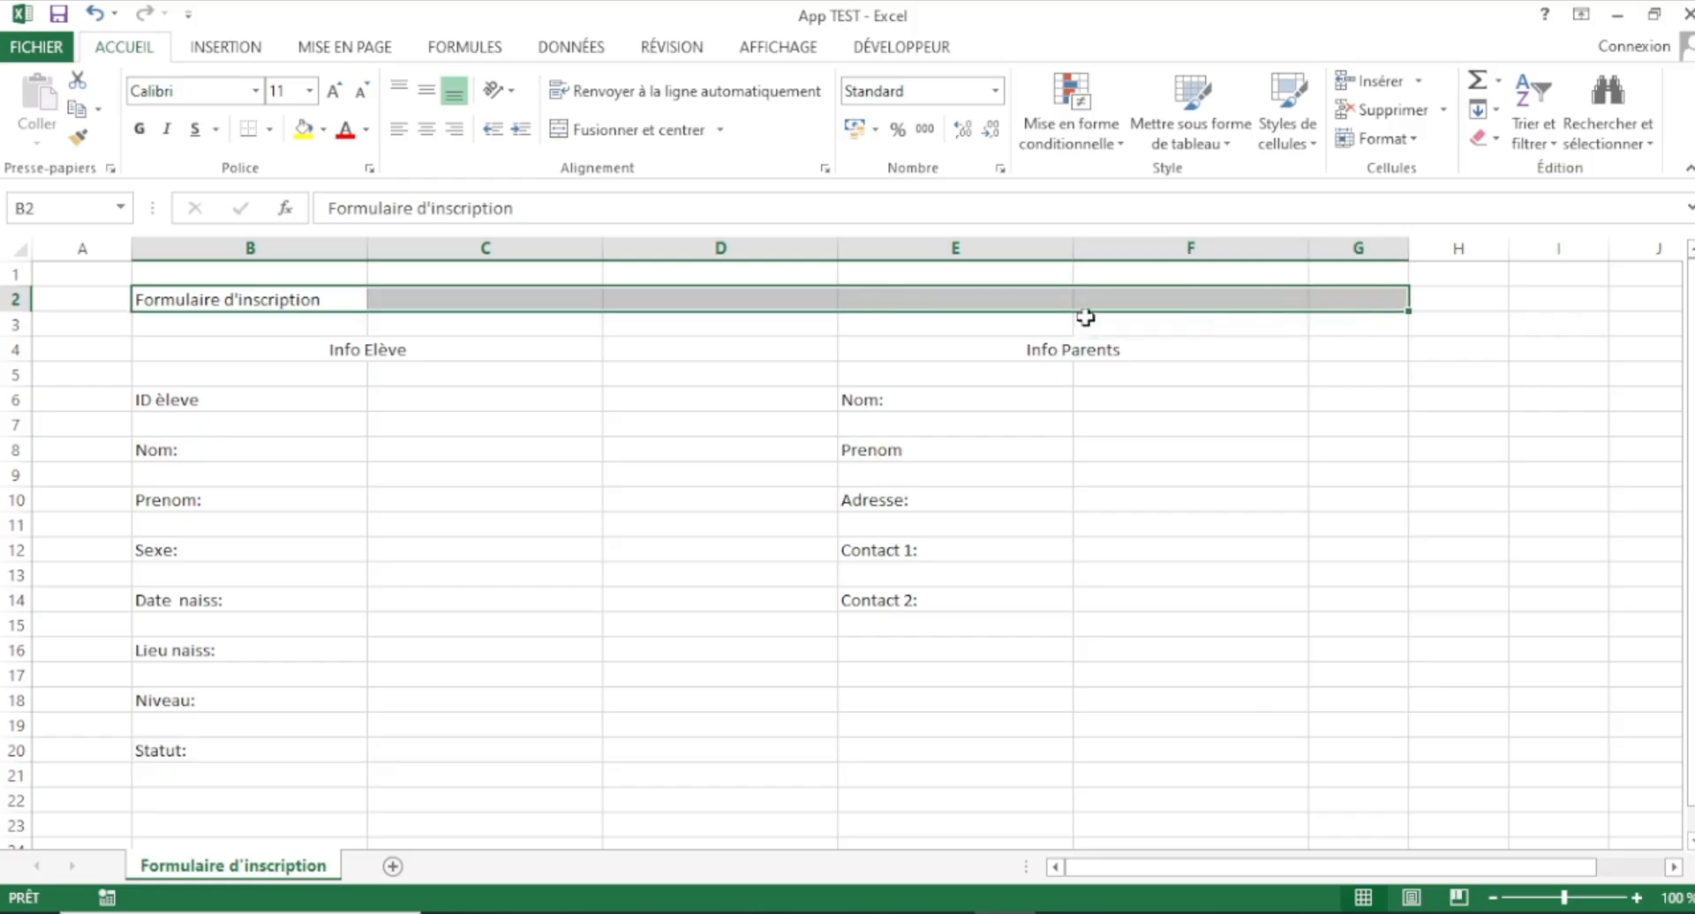
left_click(652, 131)
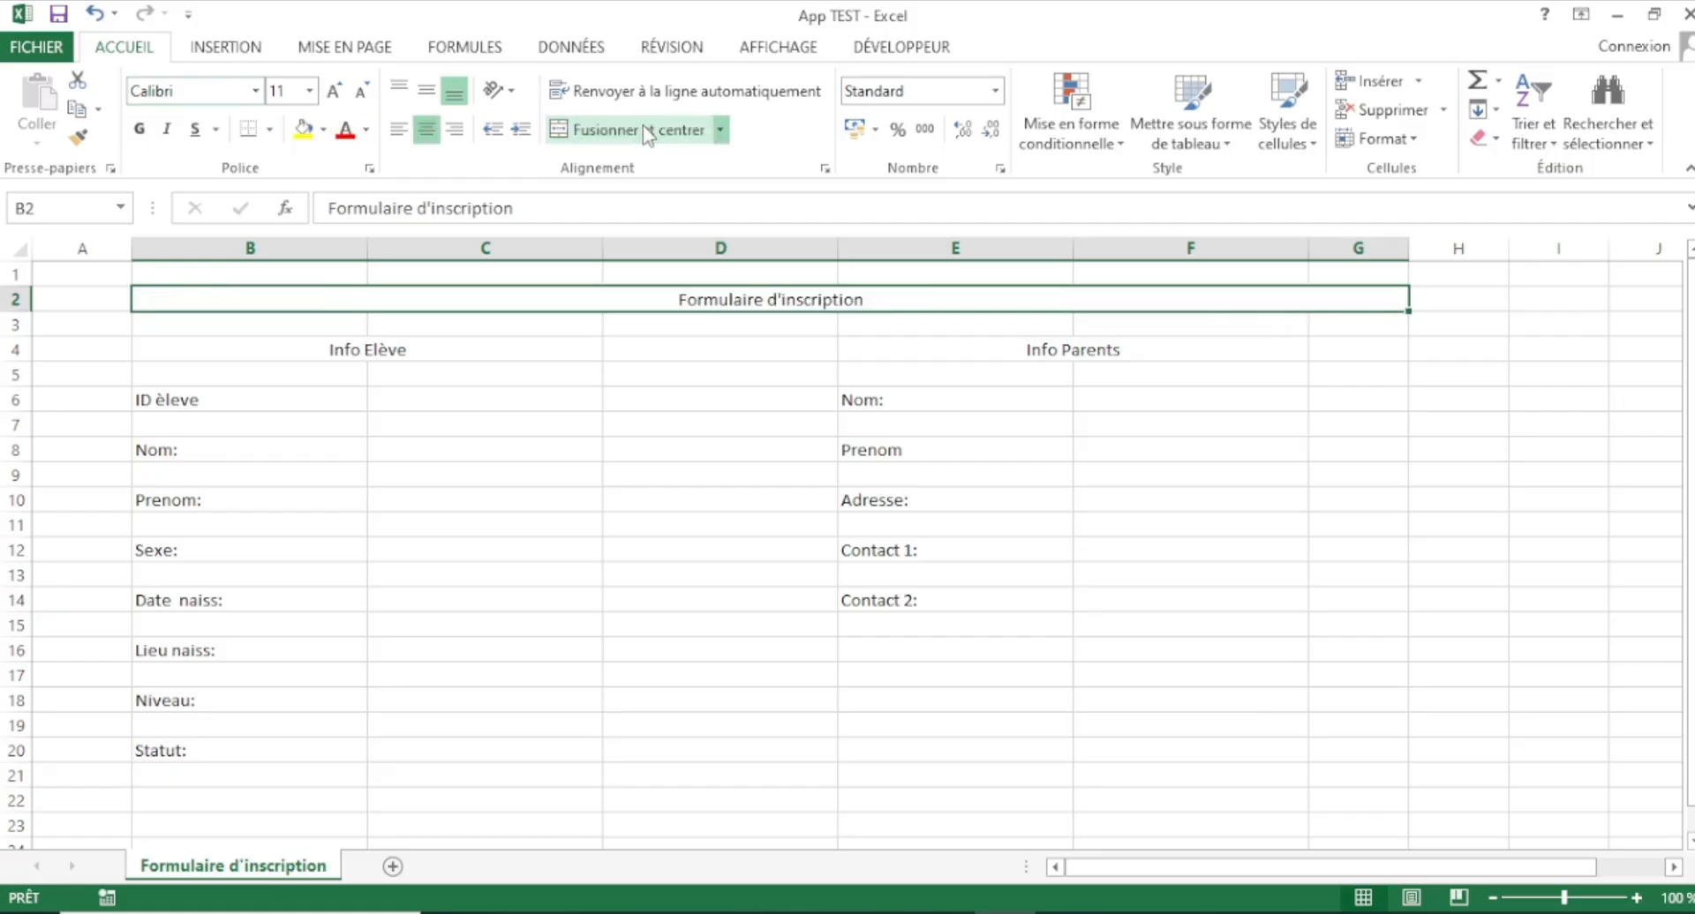
- Increase row 2 to about twice its height and center the merged title vertically in it
left_click(15, 299)
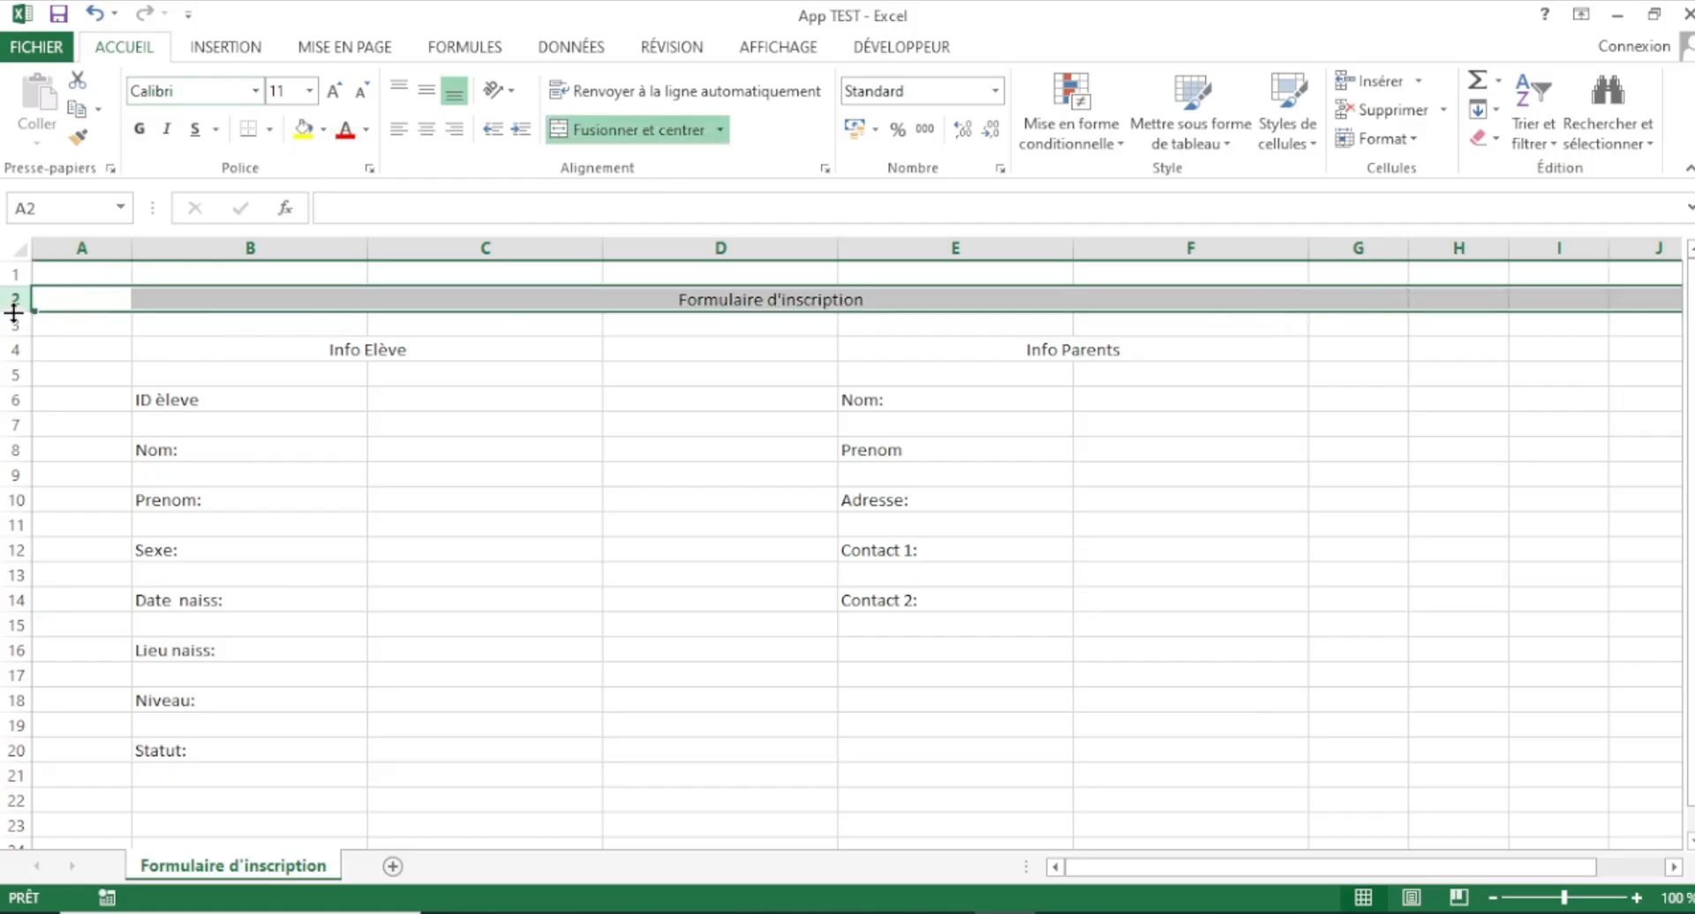
left_click_drag(13, 311, 14, 336)
left_click(719, 315)
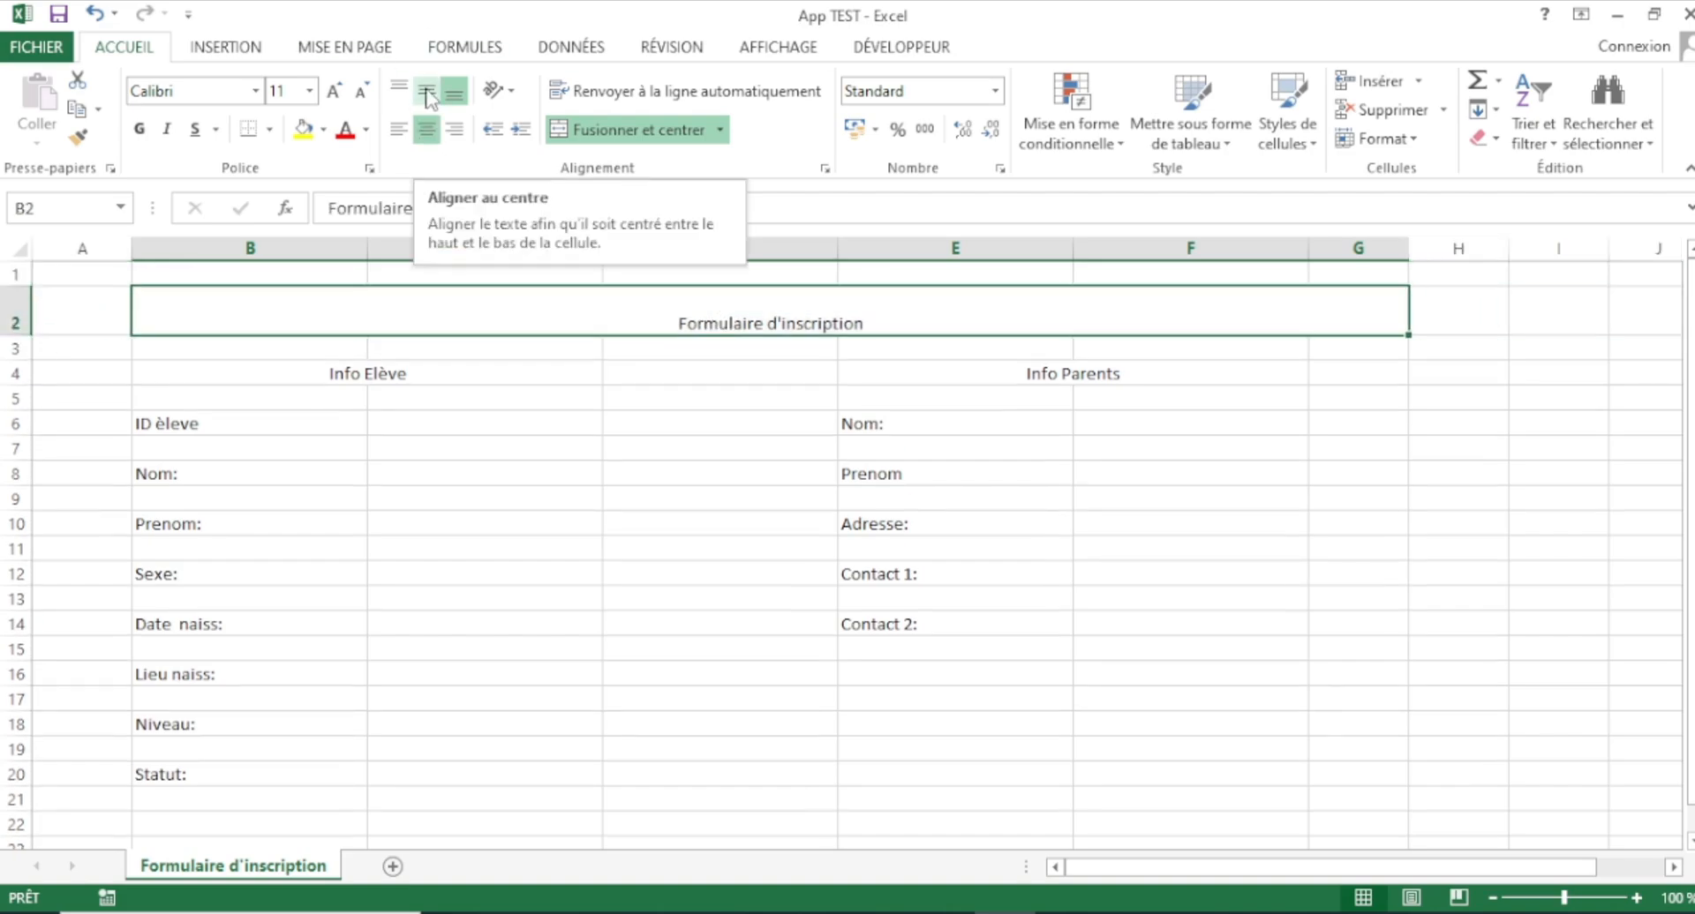
left_click(427, 95)
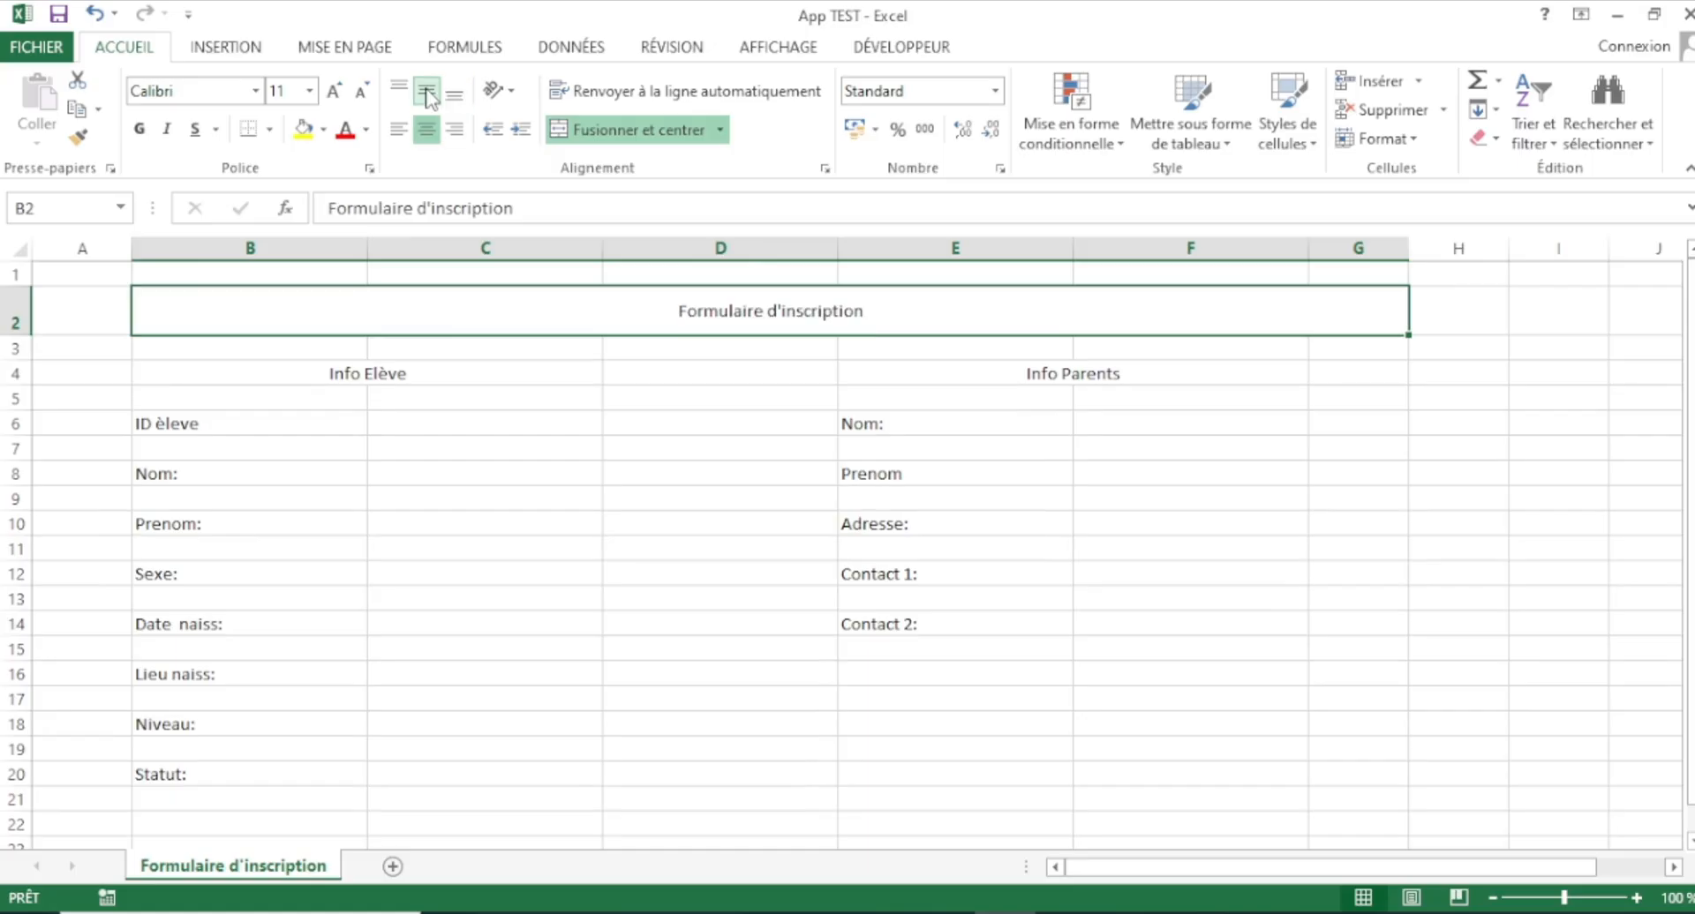
- Increase the font size of the title "Formulaire d'inscription" to 22
left_click(339, 89)
left_click(339, 89)
left_click(339, 89)
left_click(339, 89)
left_click(338, 89)
left_click(339, 89)
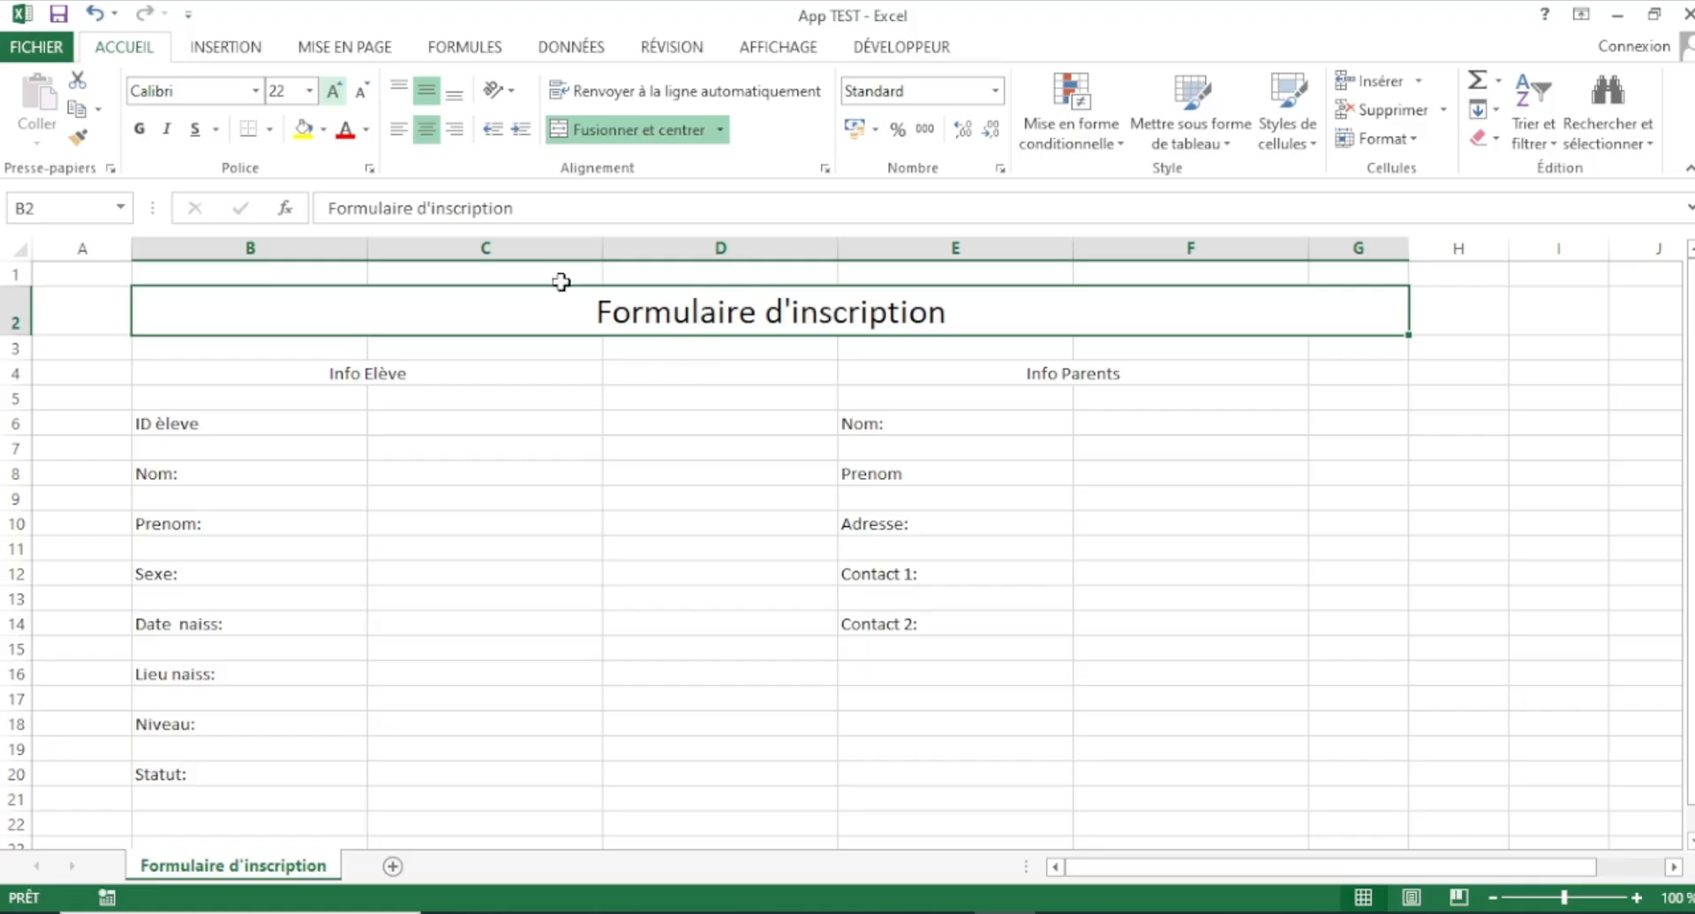
- Set the font of columns B through F to Arial
left_click_drag(185, 250, 1226, 299)
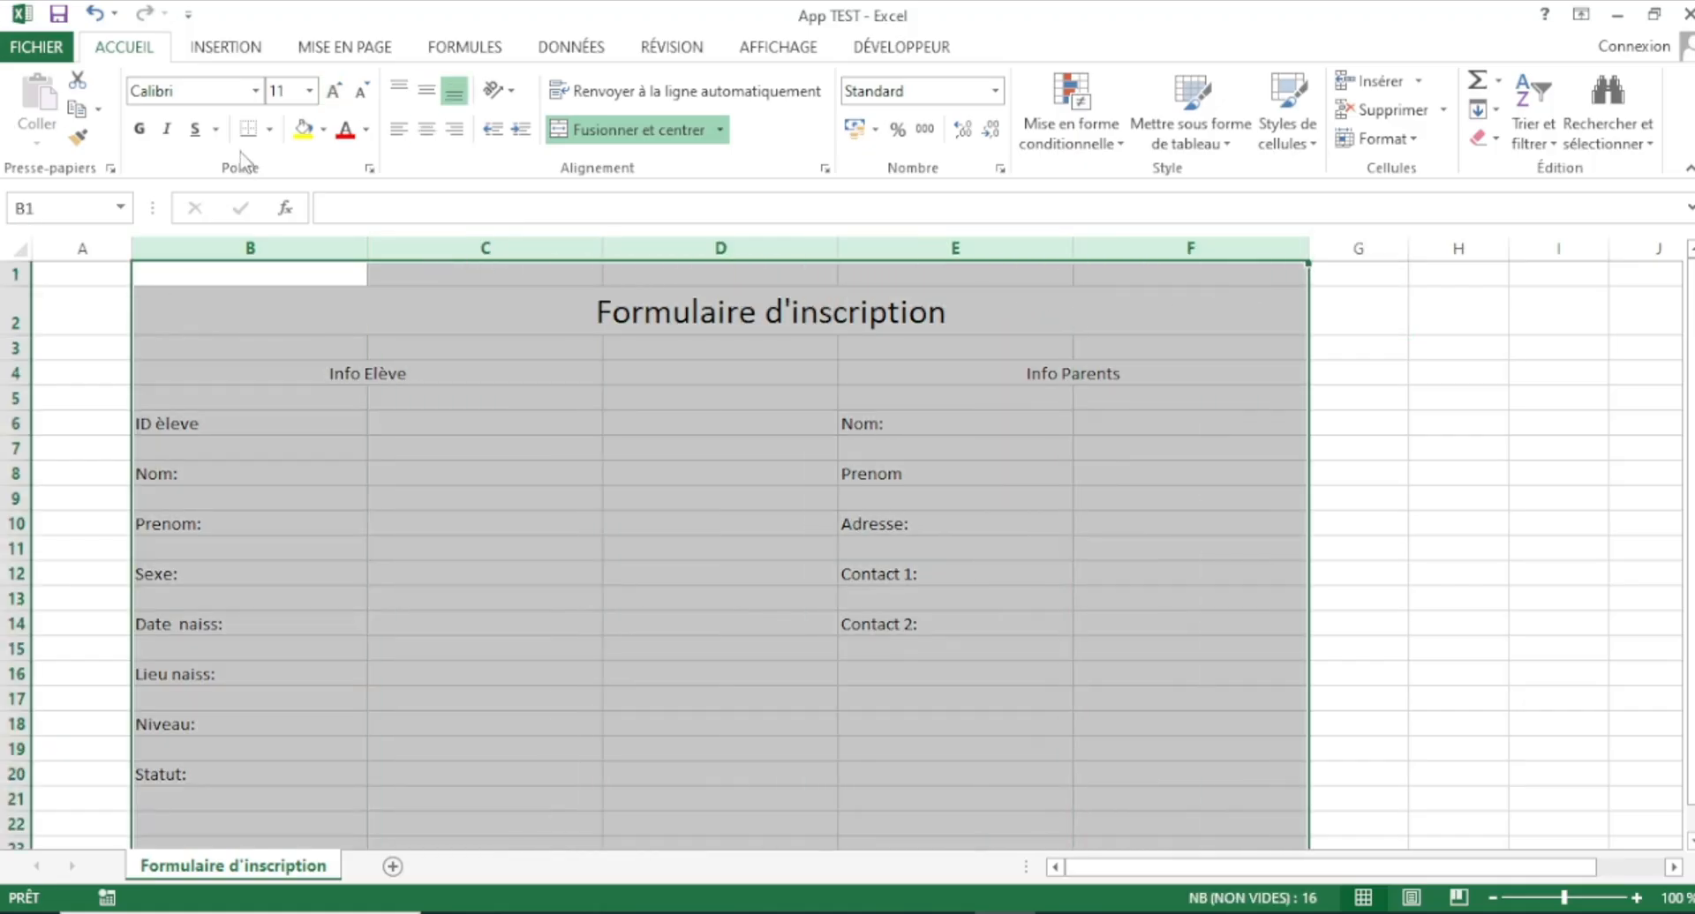
left_click(254, 91)
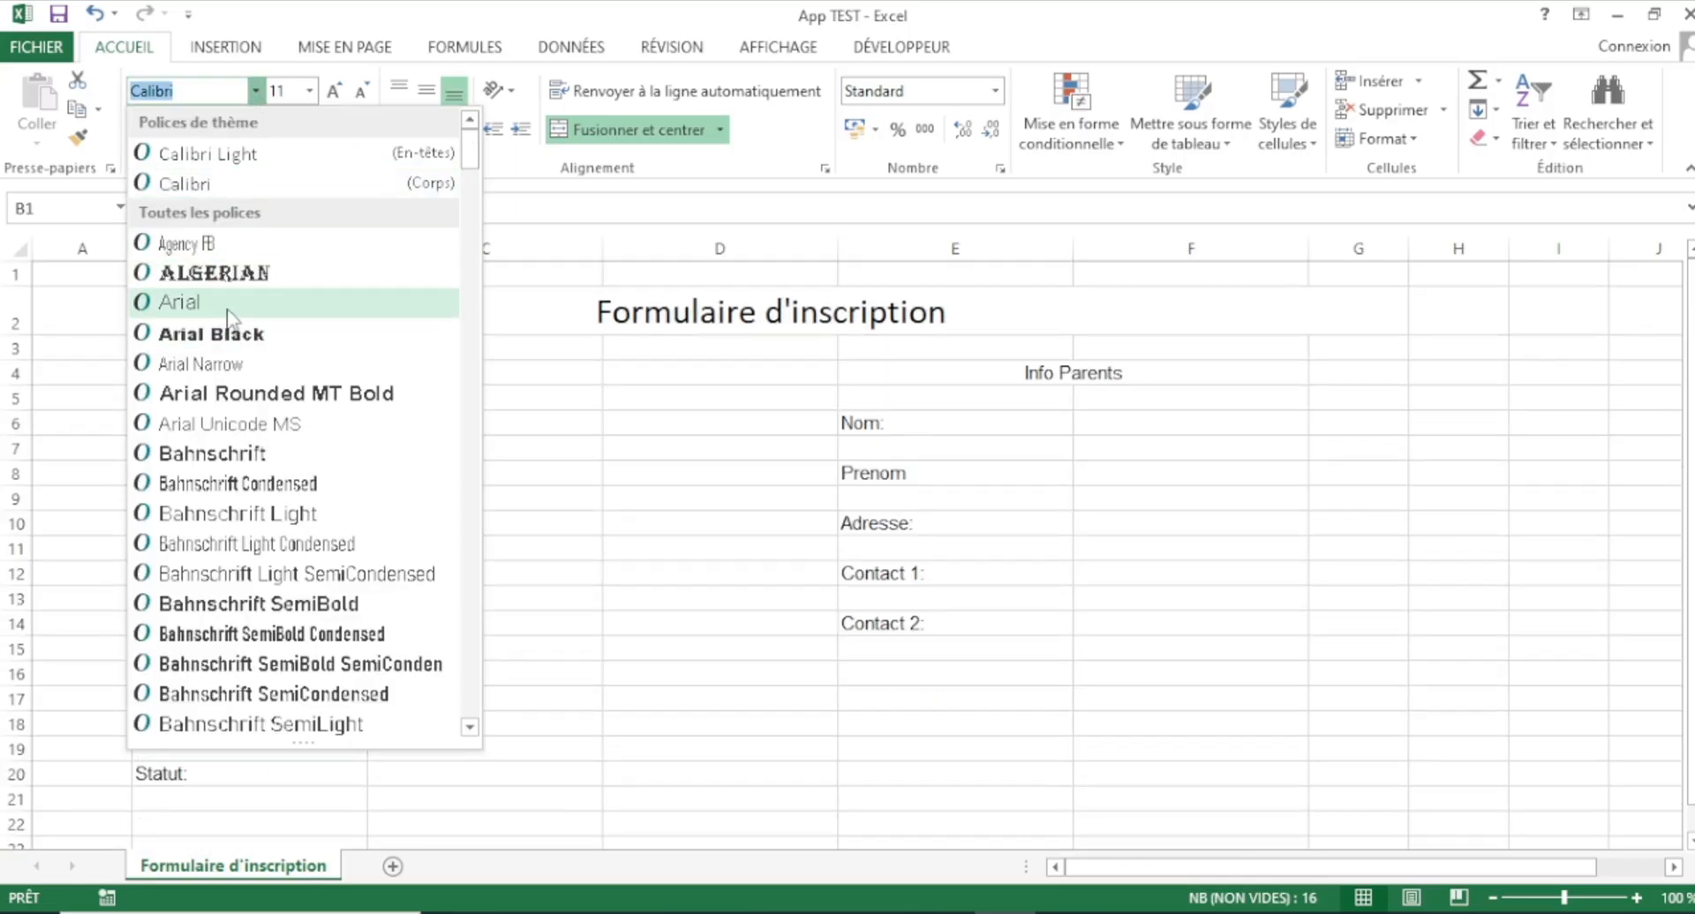
left_click(227, 309)
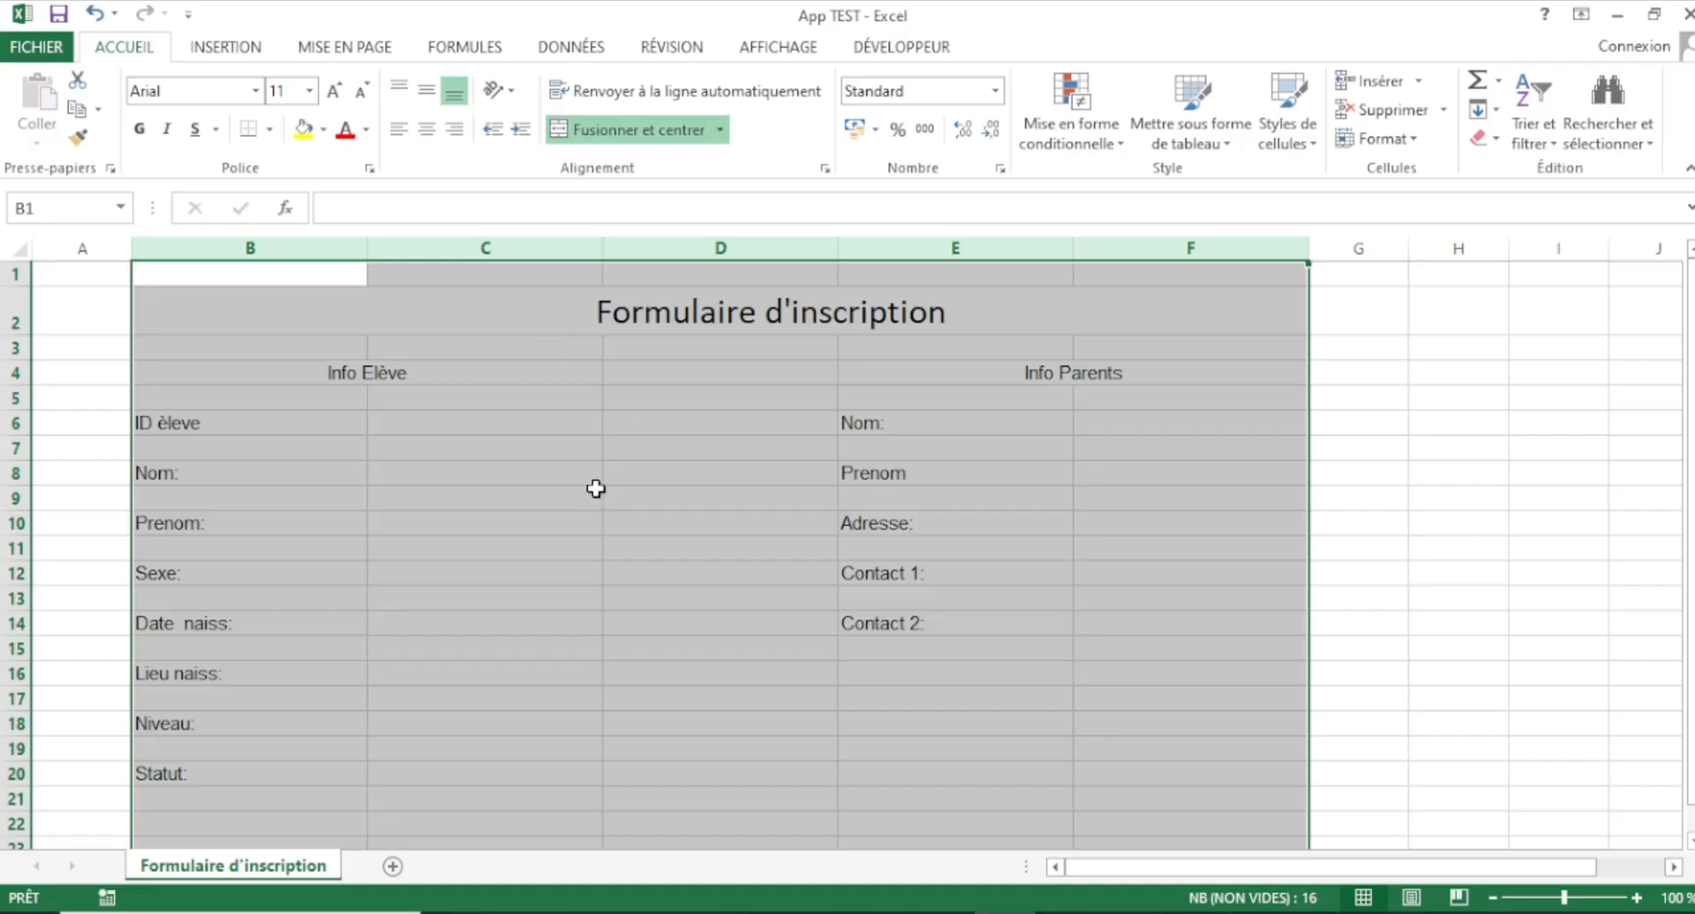
left_click(442, 481)
- Format the "Info Elève" and "Info Parents" headings together as 14-point bold text in the darkest shade of the theme blue
left_click(367, 369)
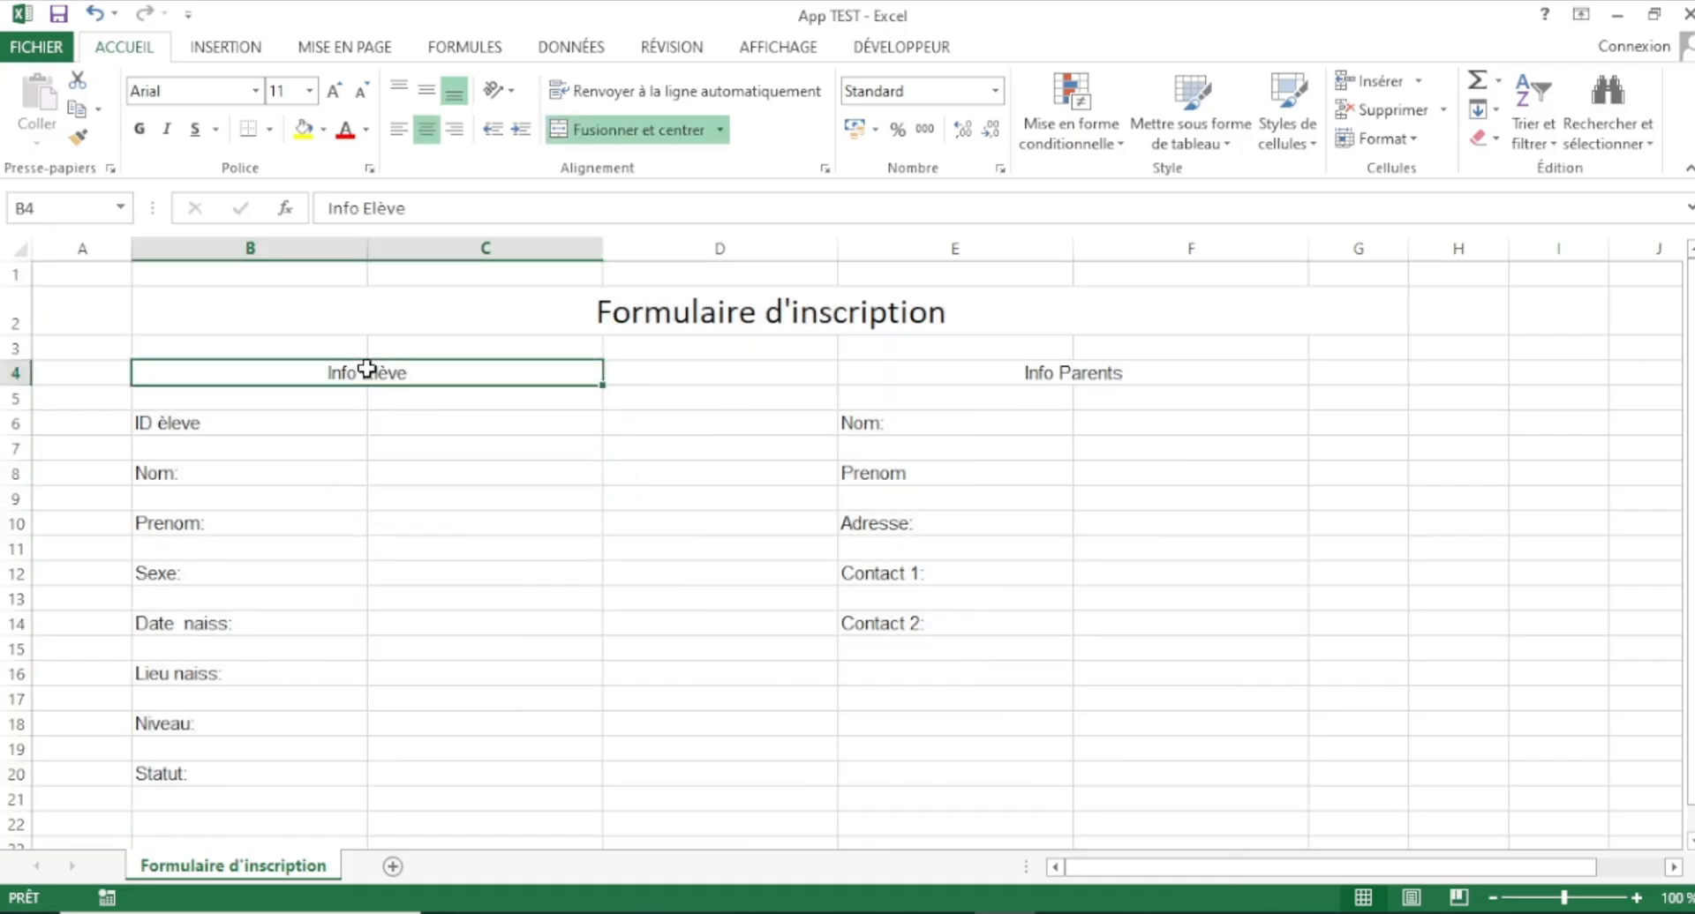
left_click(1101, 372, "ctrl")
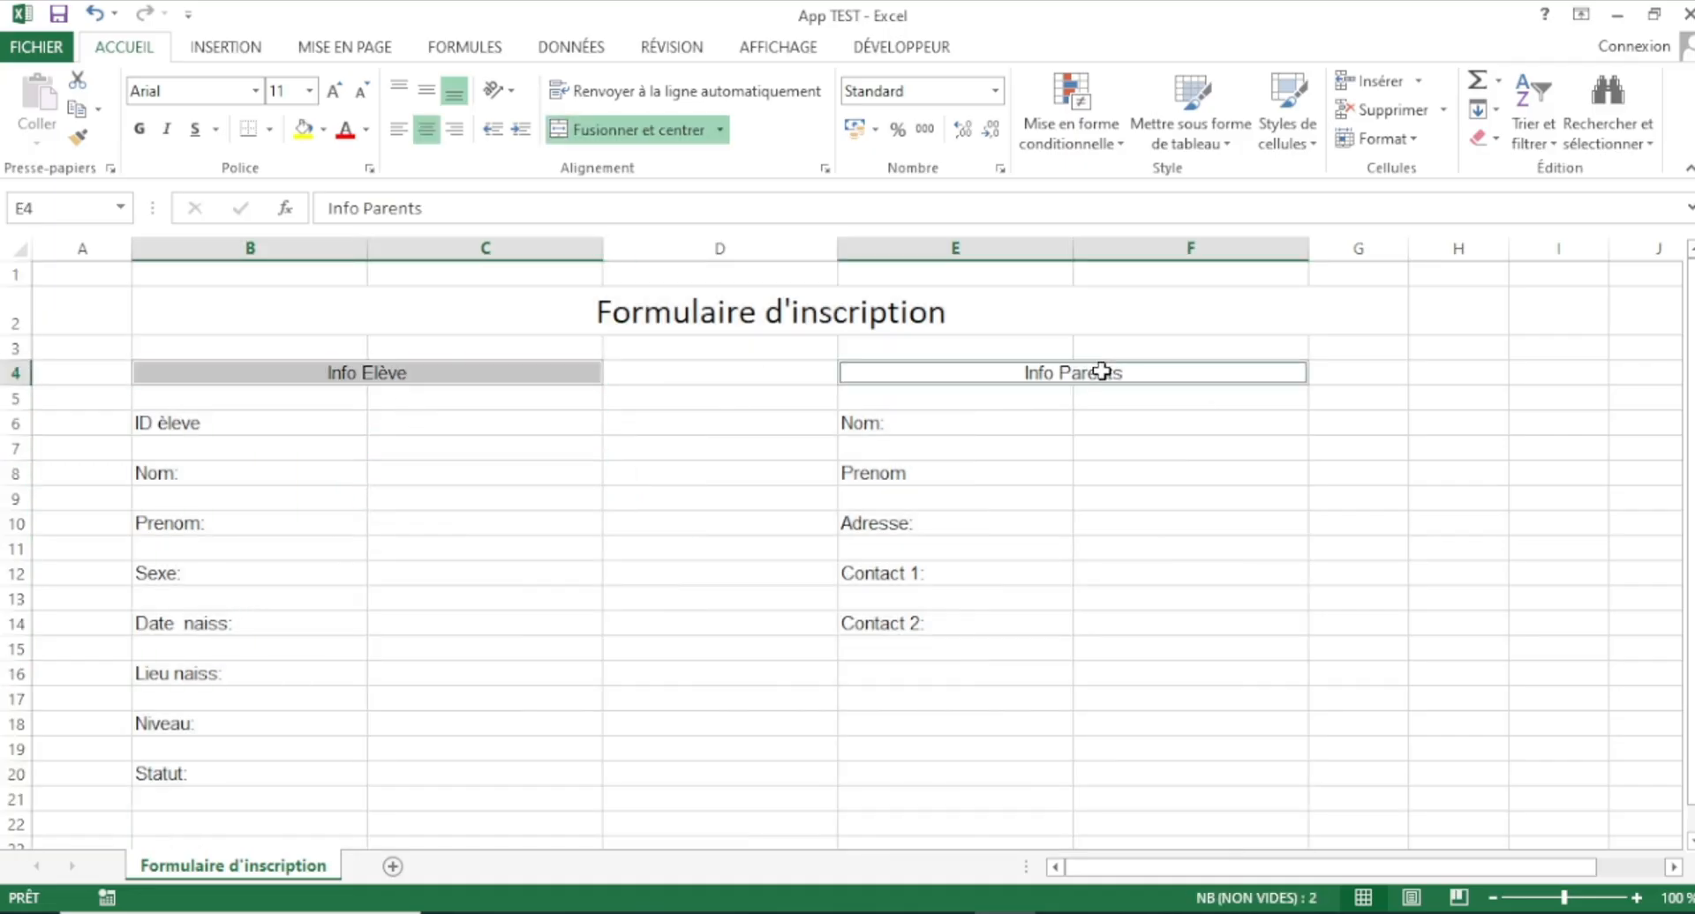
left_click(335, 91)
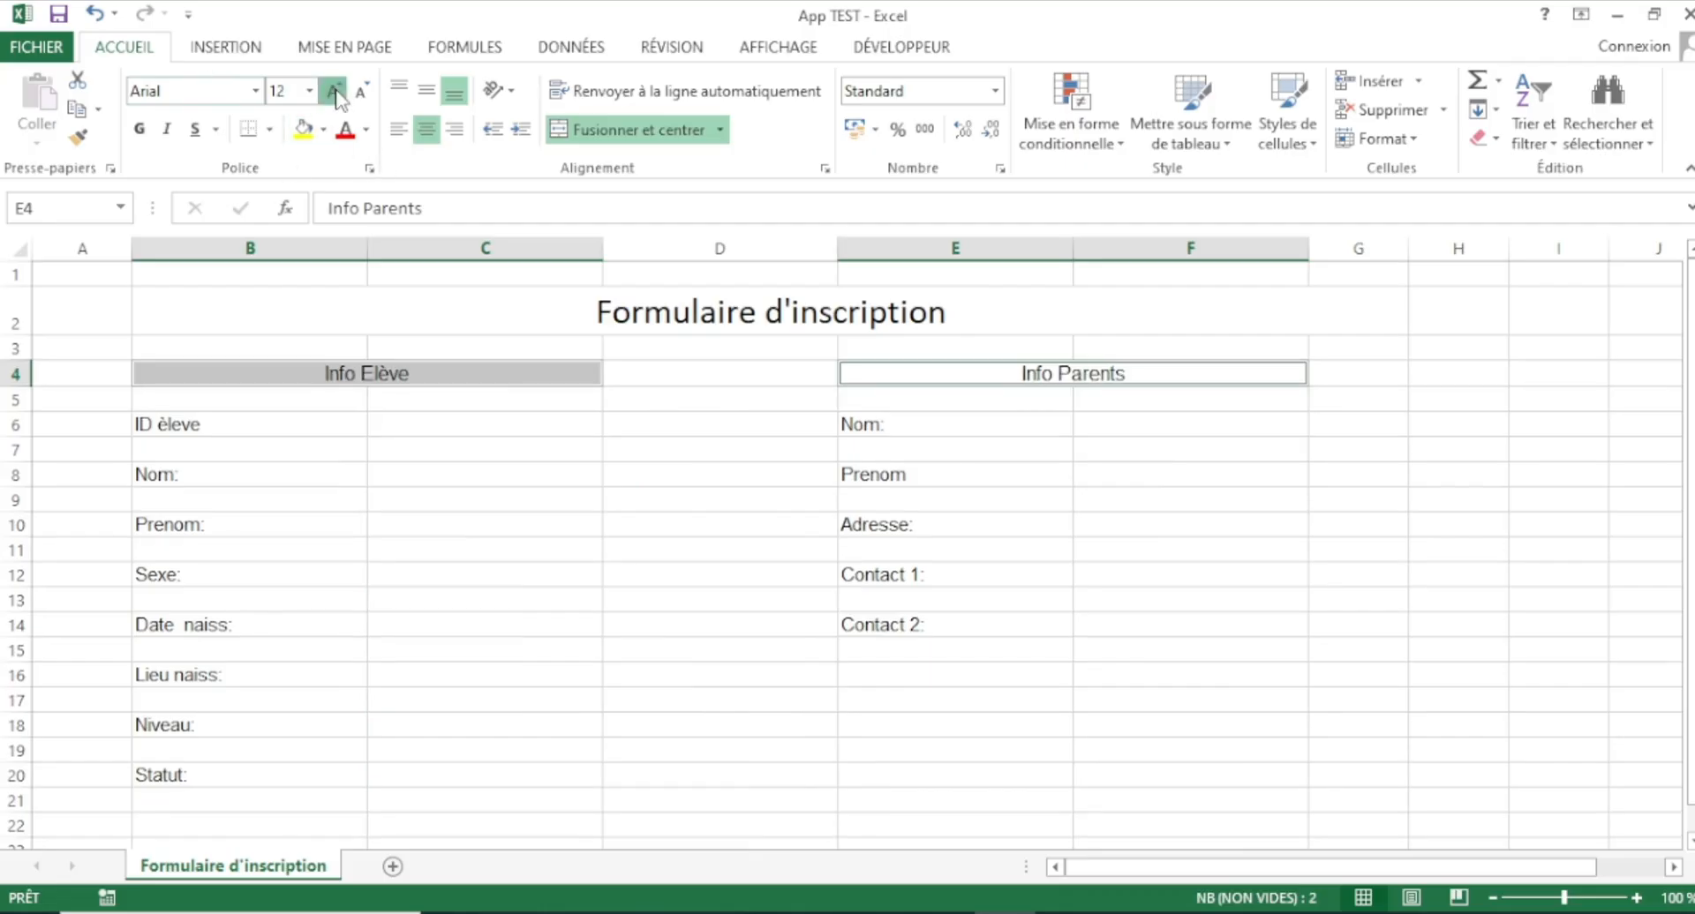
left_click(335, 91)
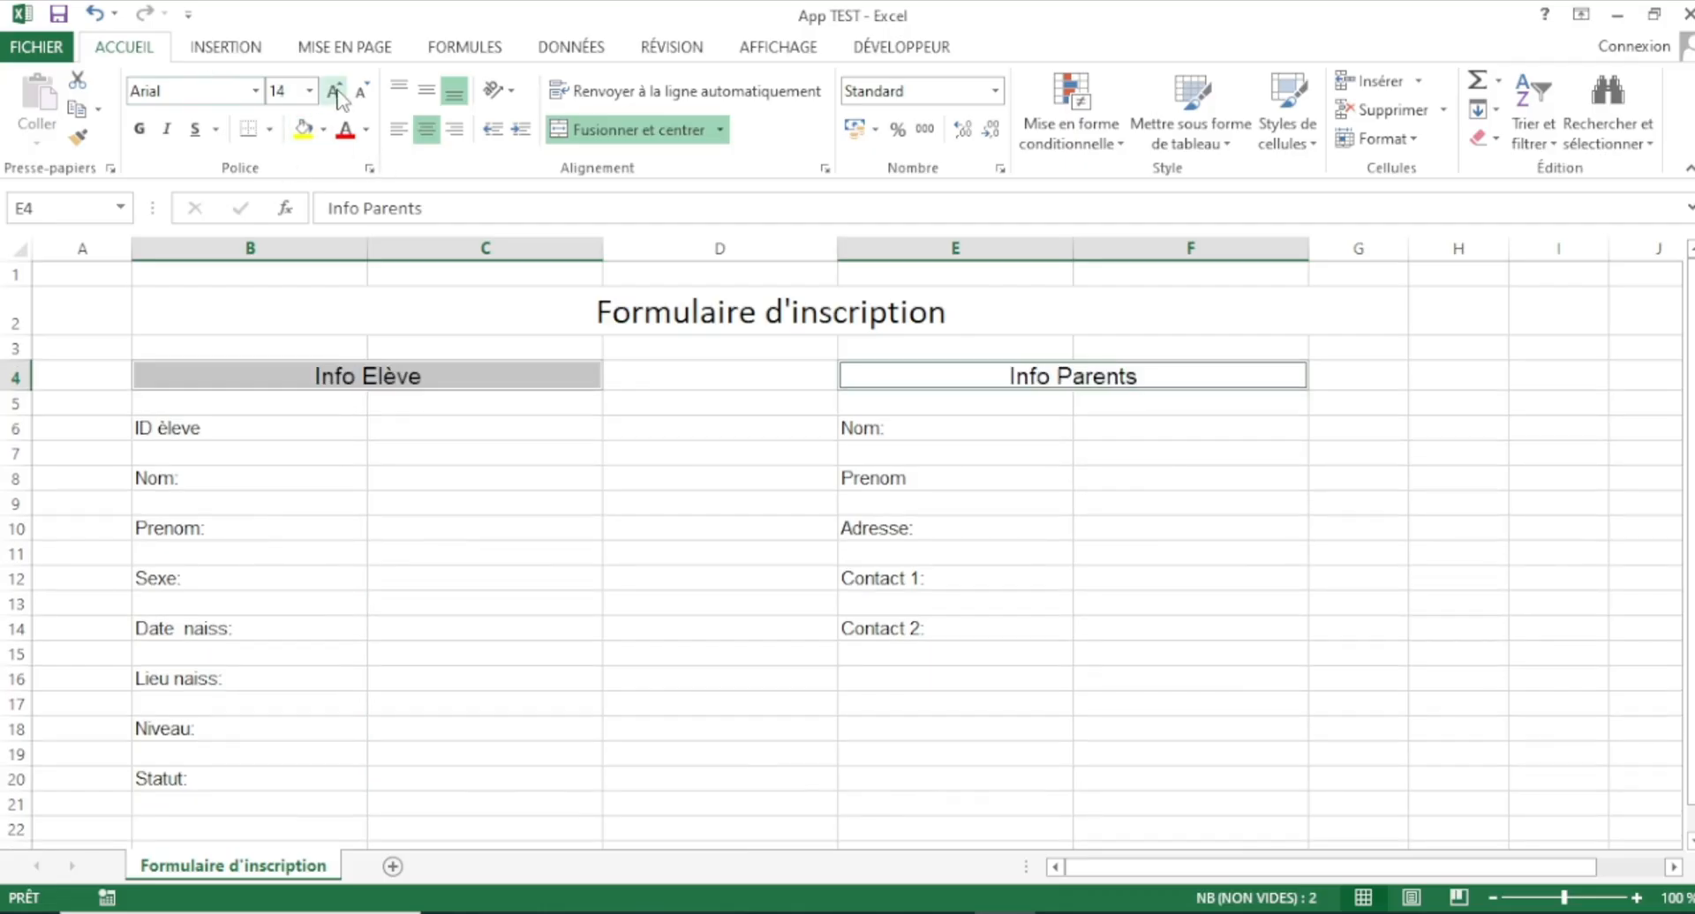
left_click(138, 129)
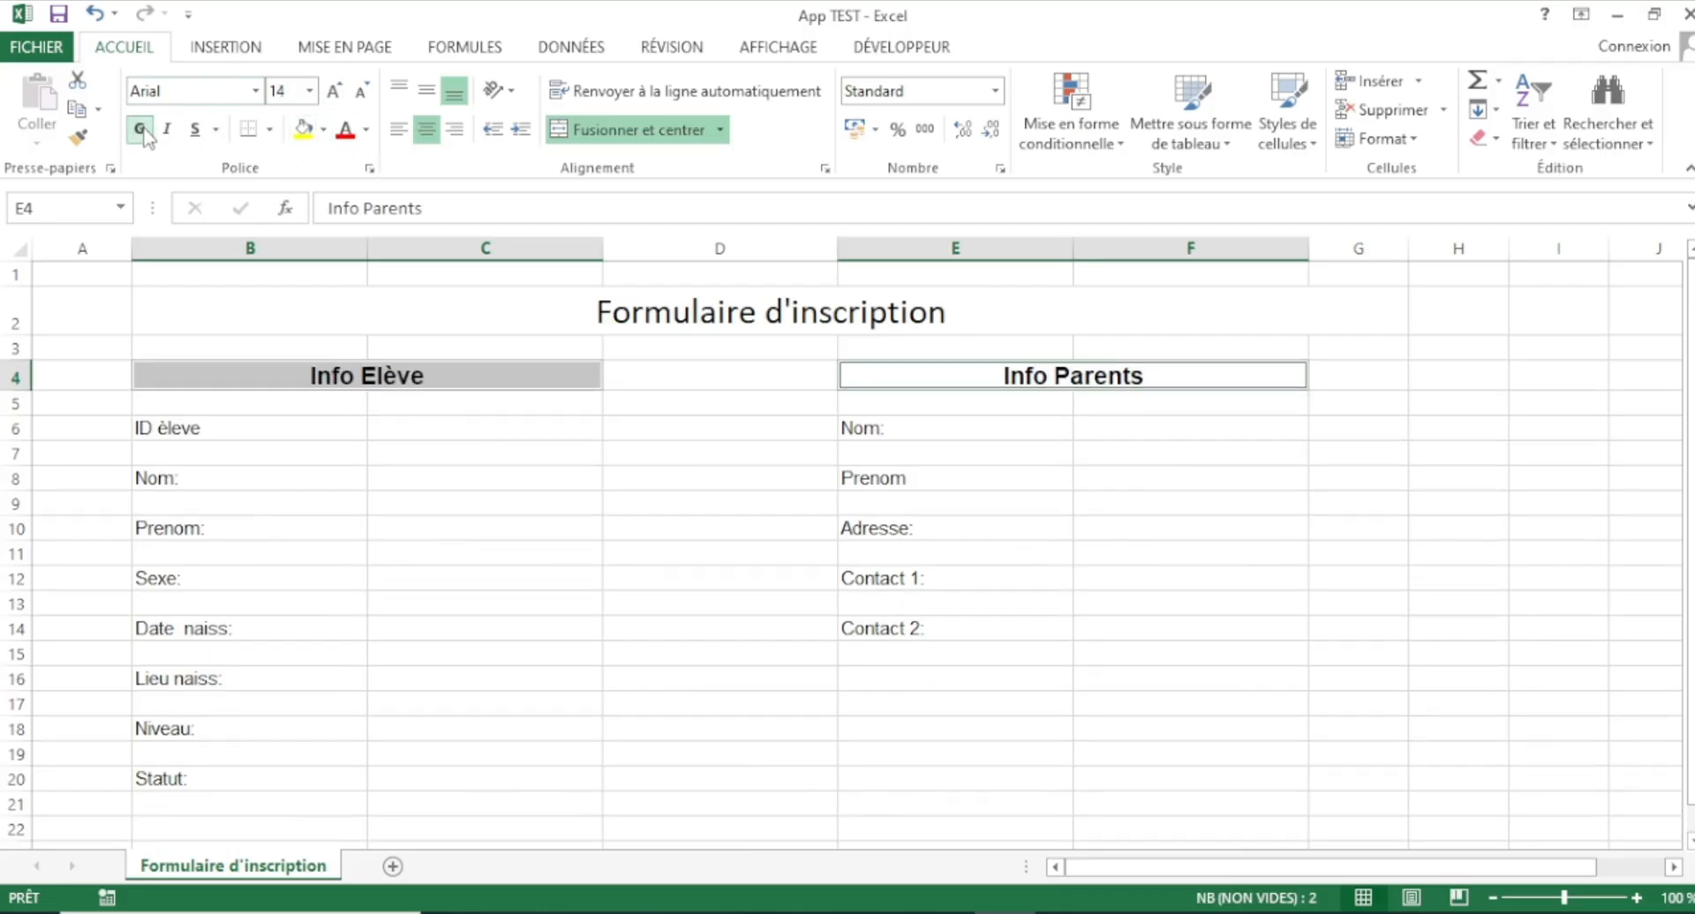
left_click(366, 132)
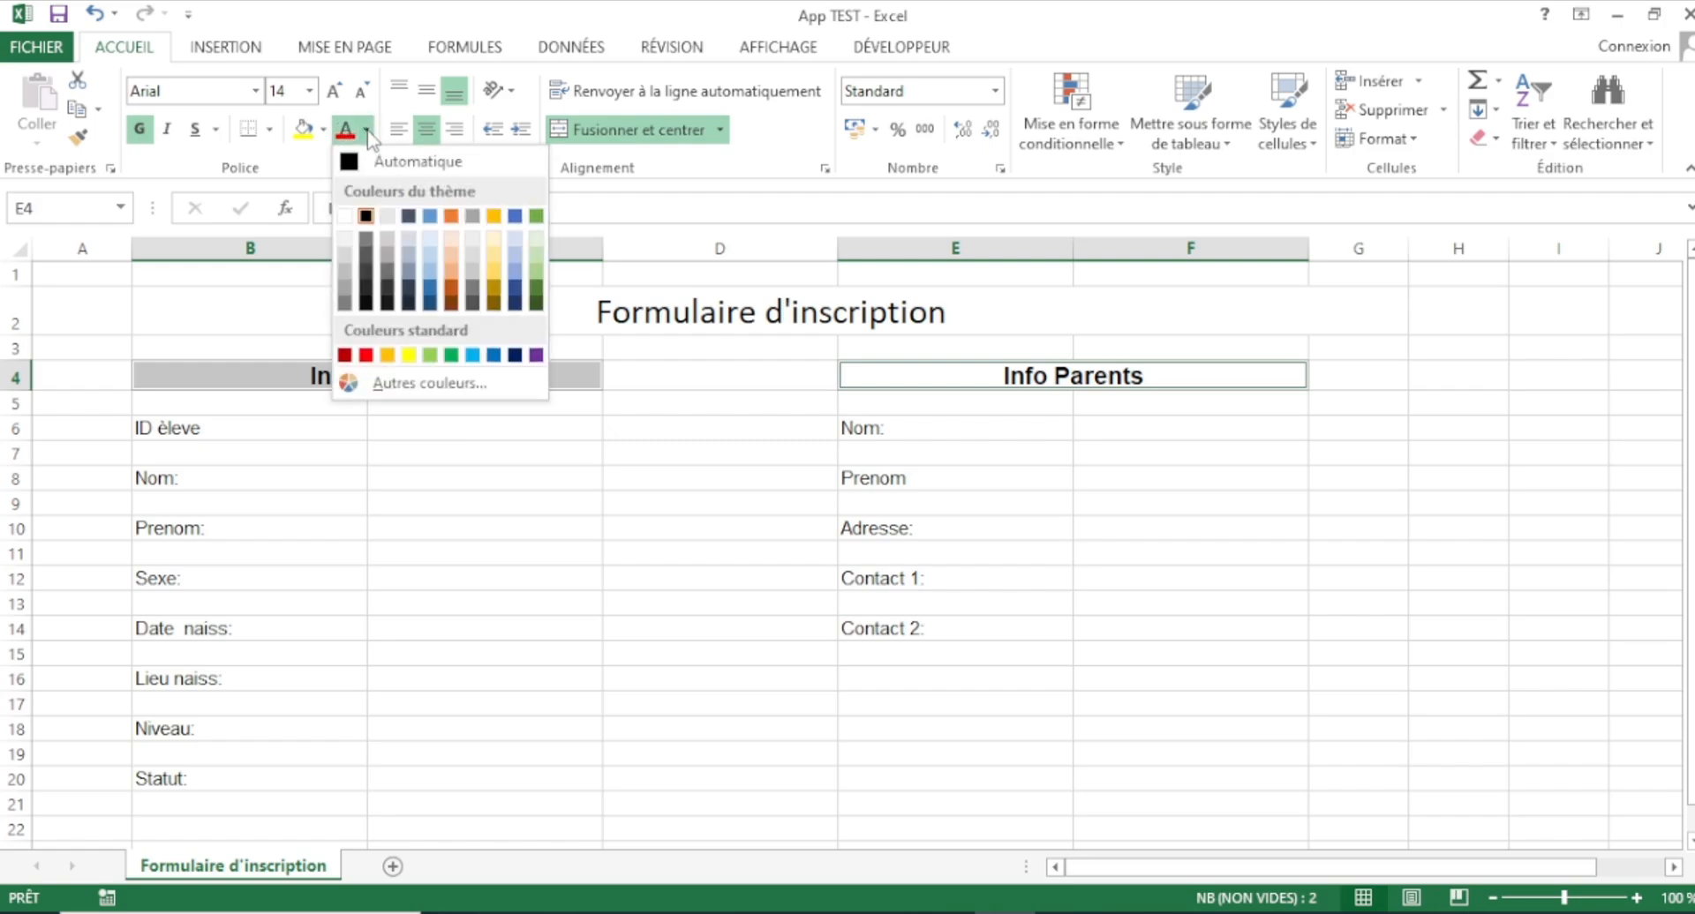
left_click(514, 305)
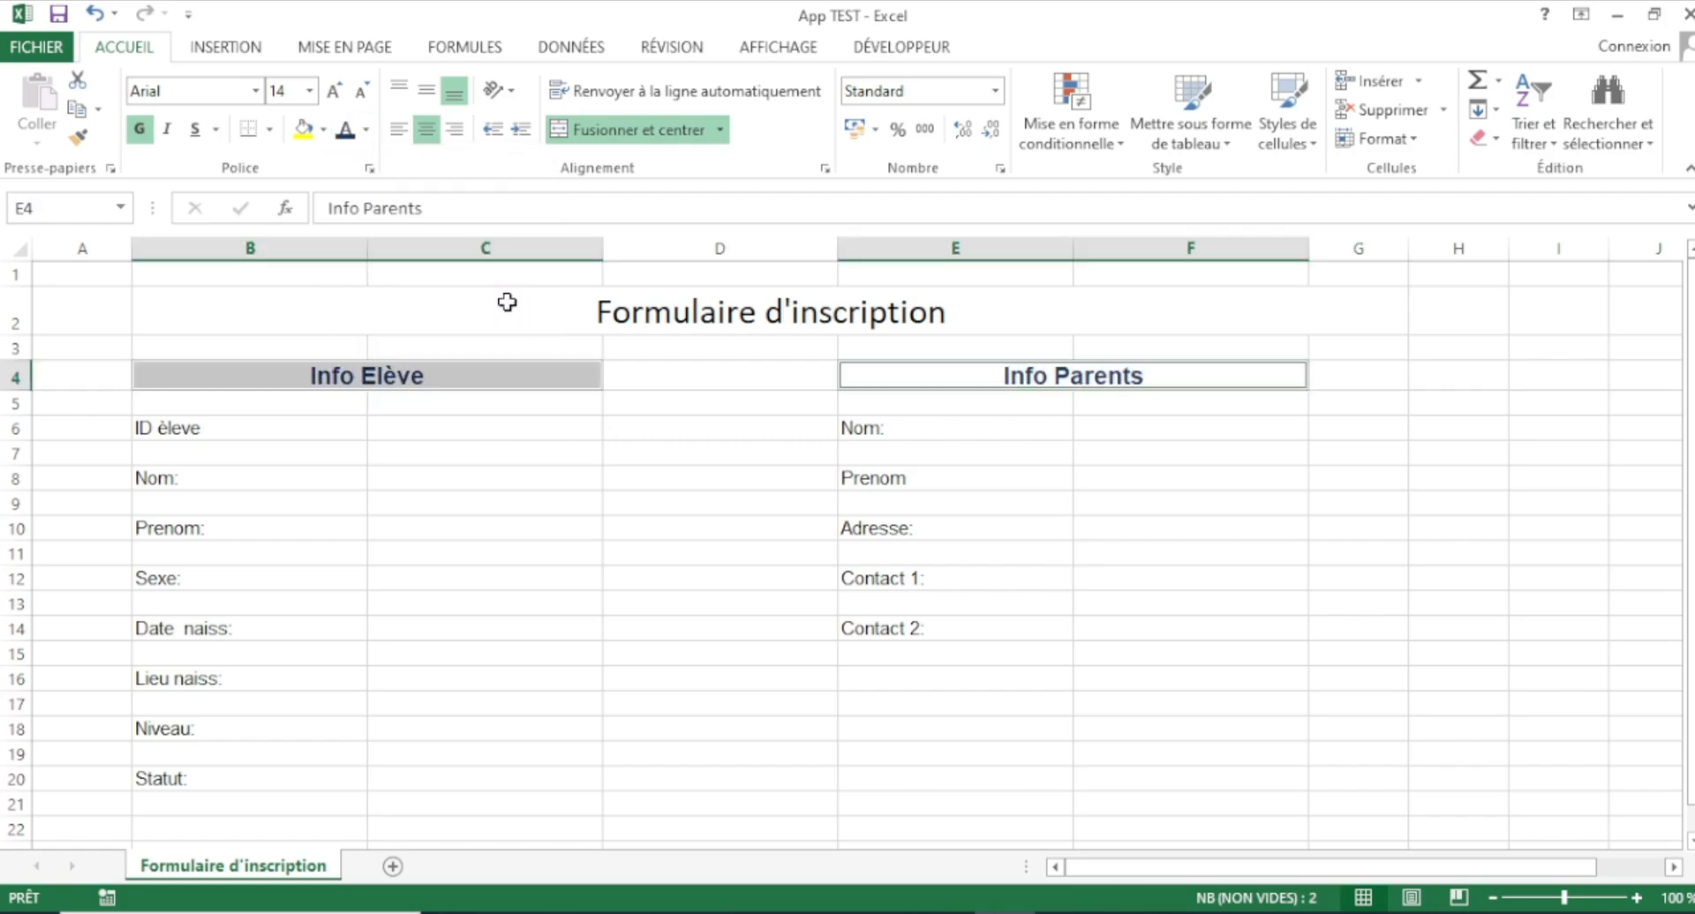
- Fill the merged title cell with standard dark blue and make its text white
left_click(650, 304)
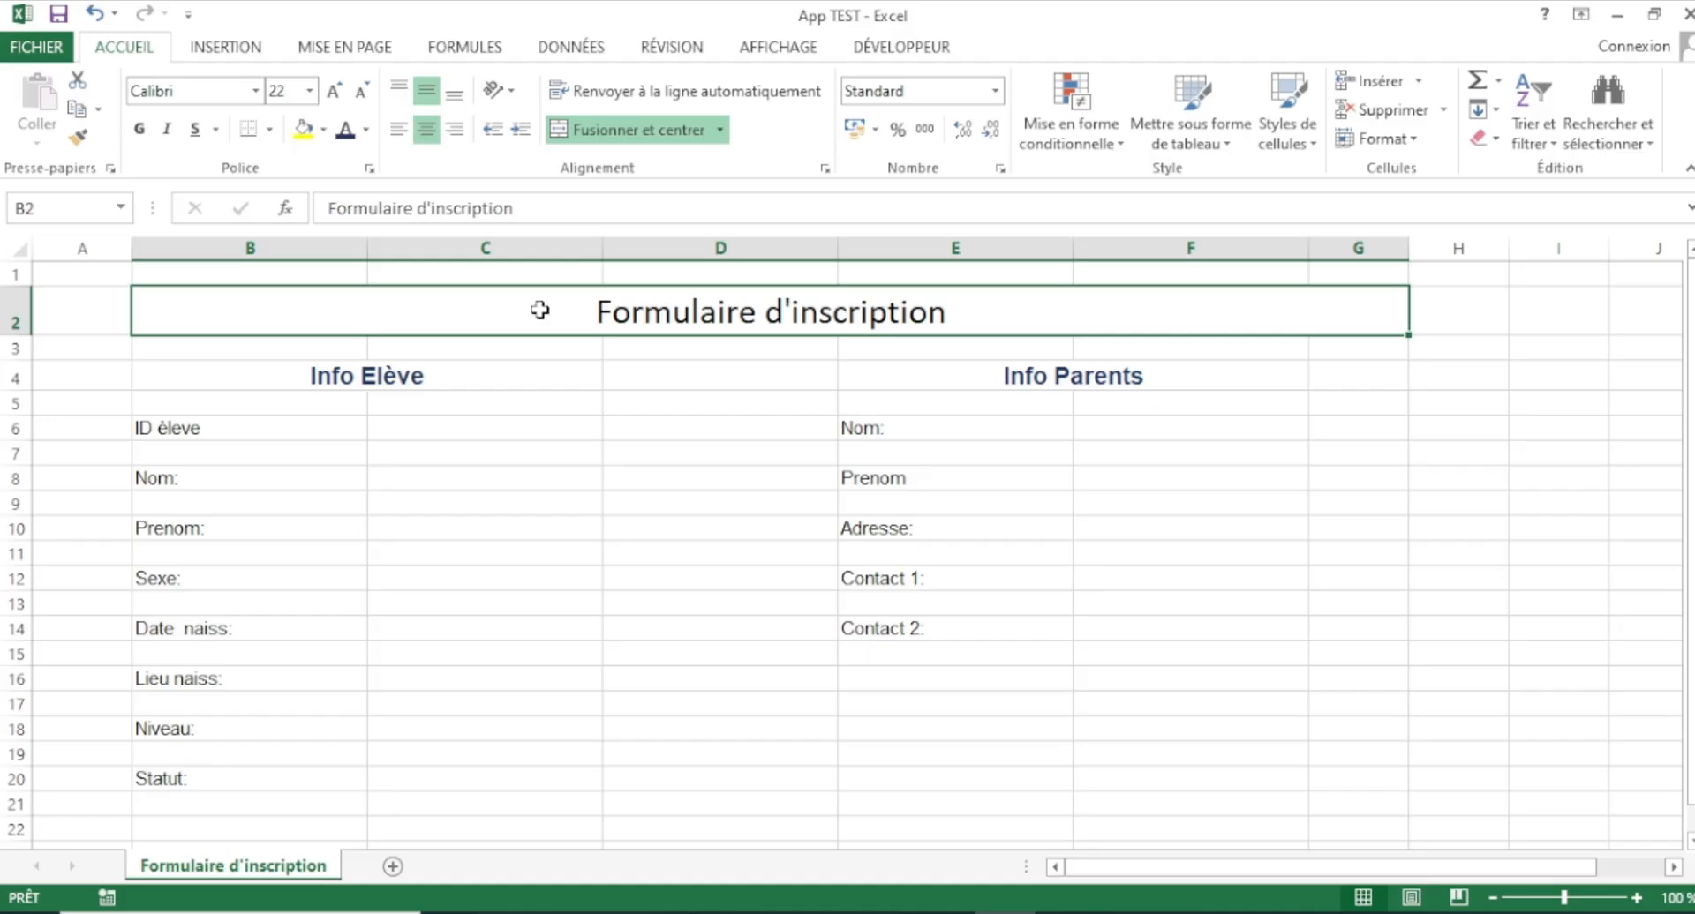
left_click(324, 131)
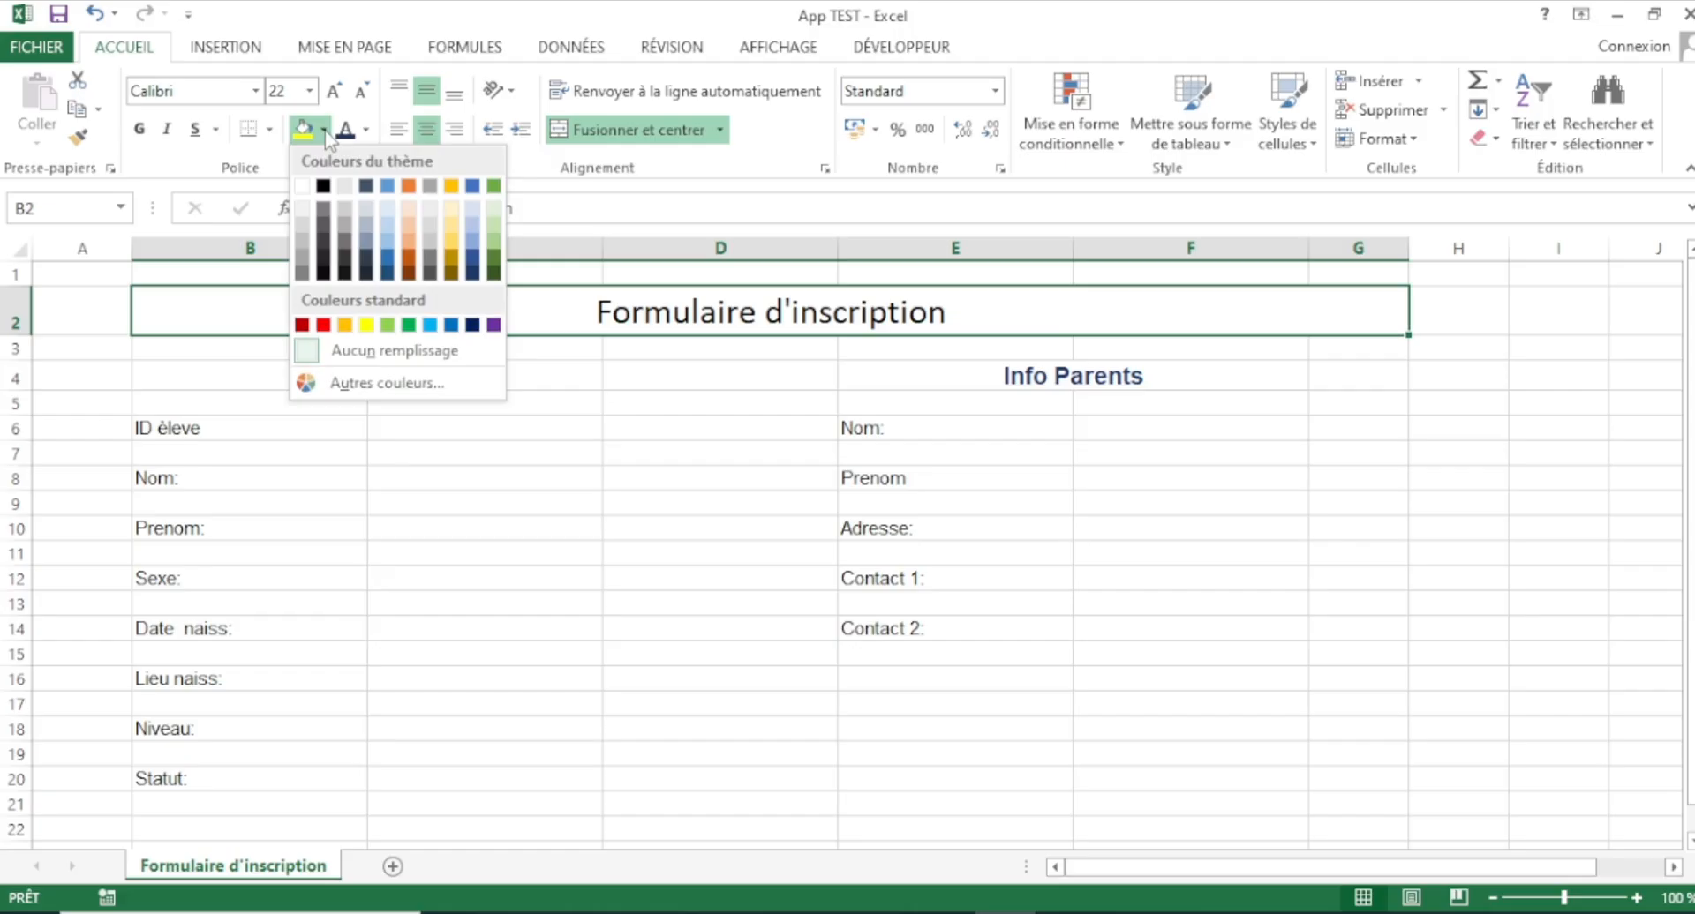
left_click(474, 326)
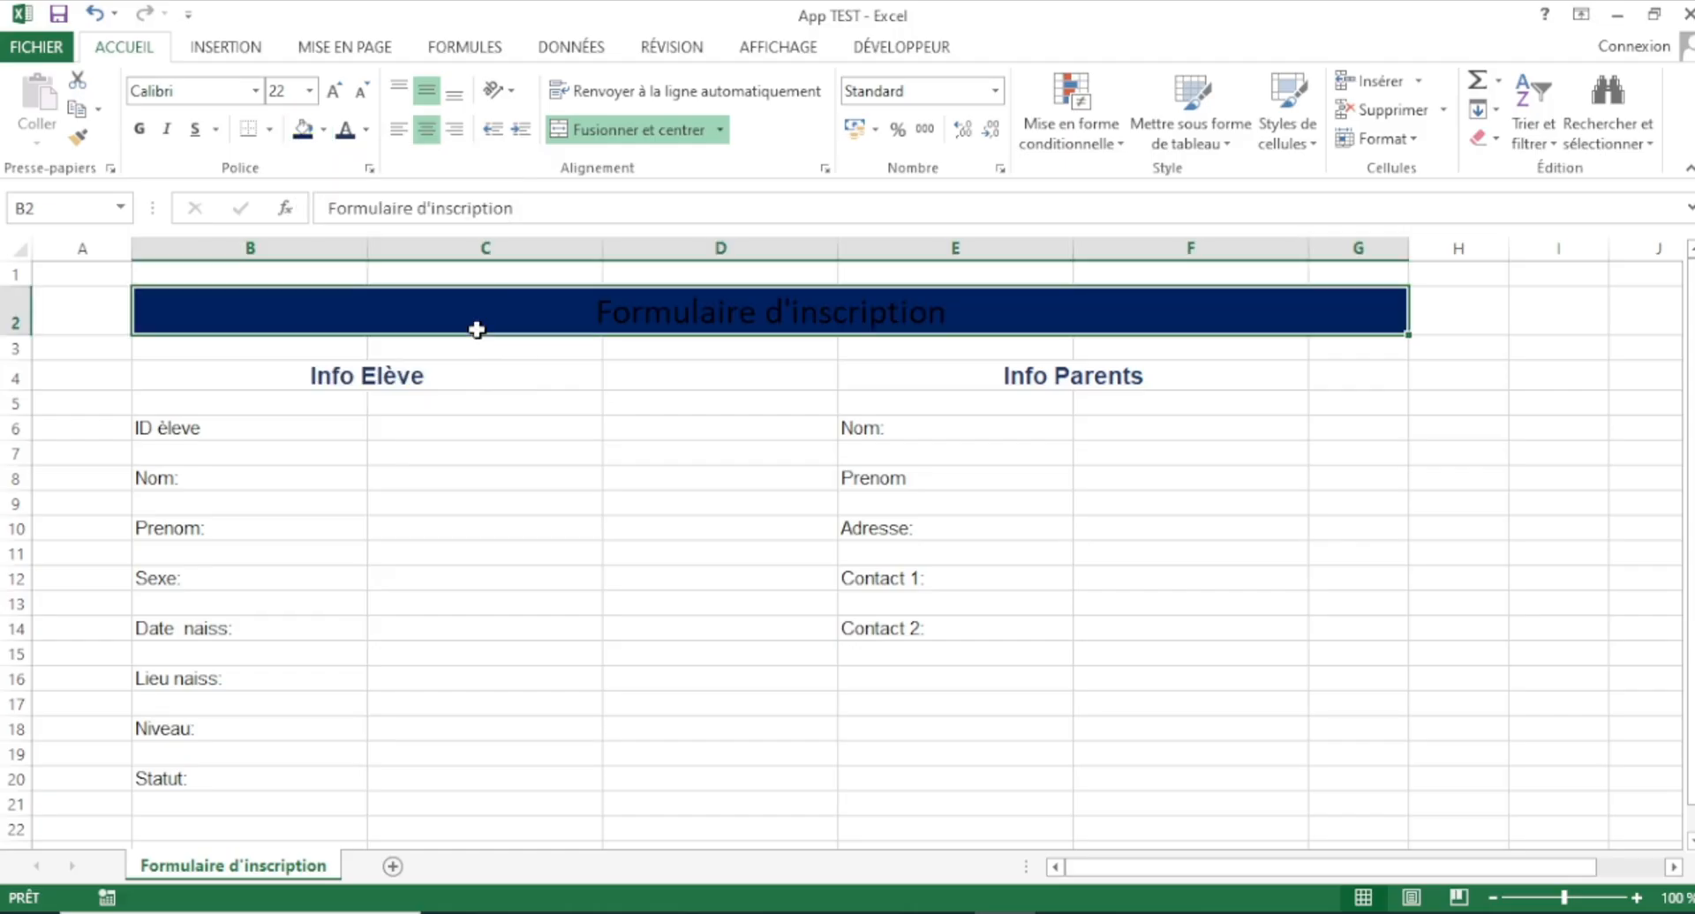
left_click(365, 130)
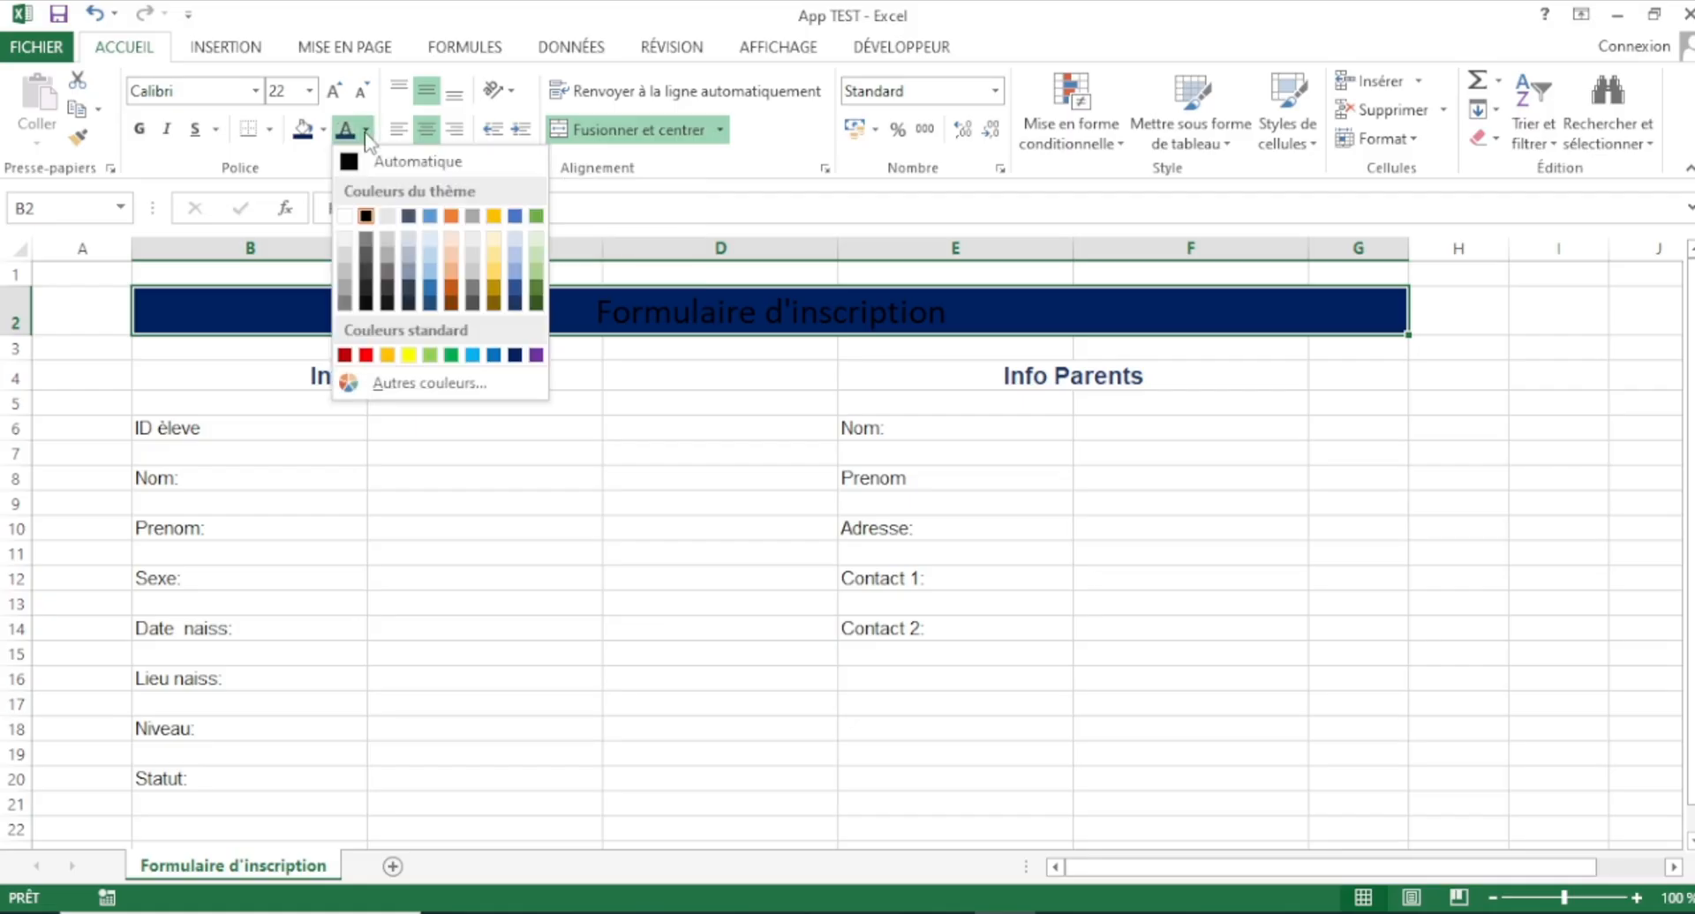
left_click(345, 218)
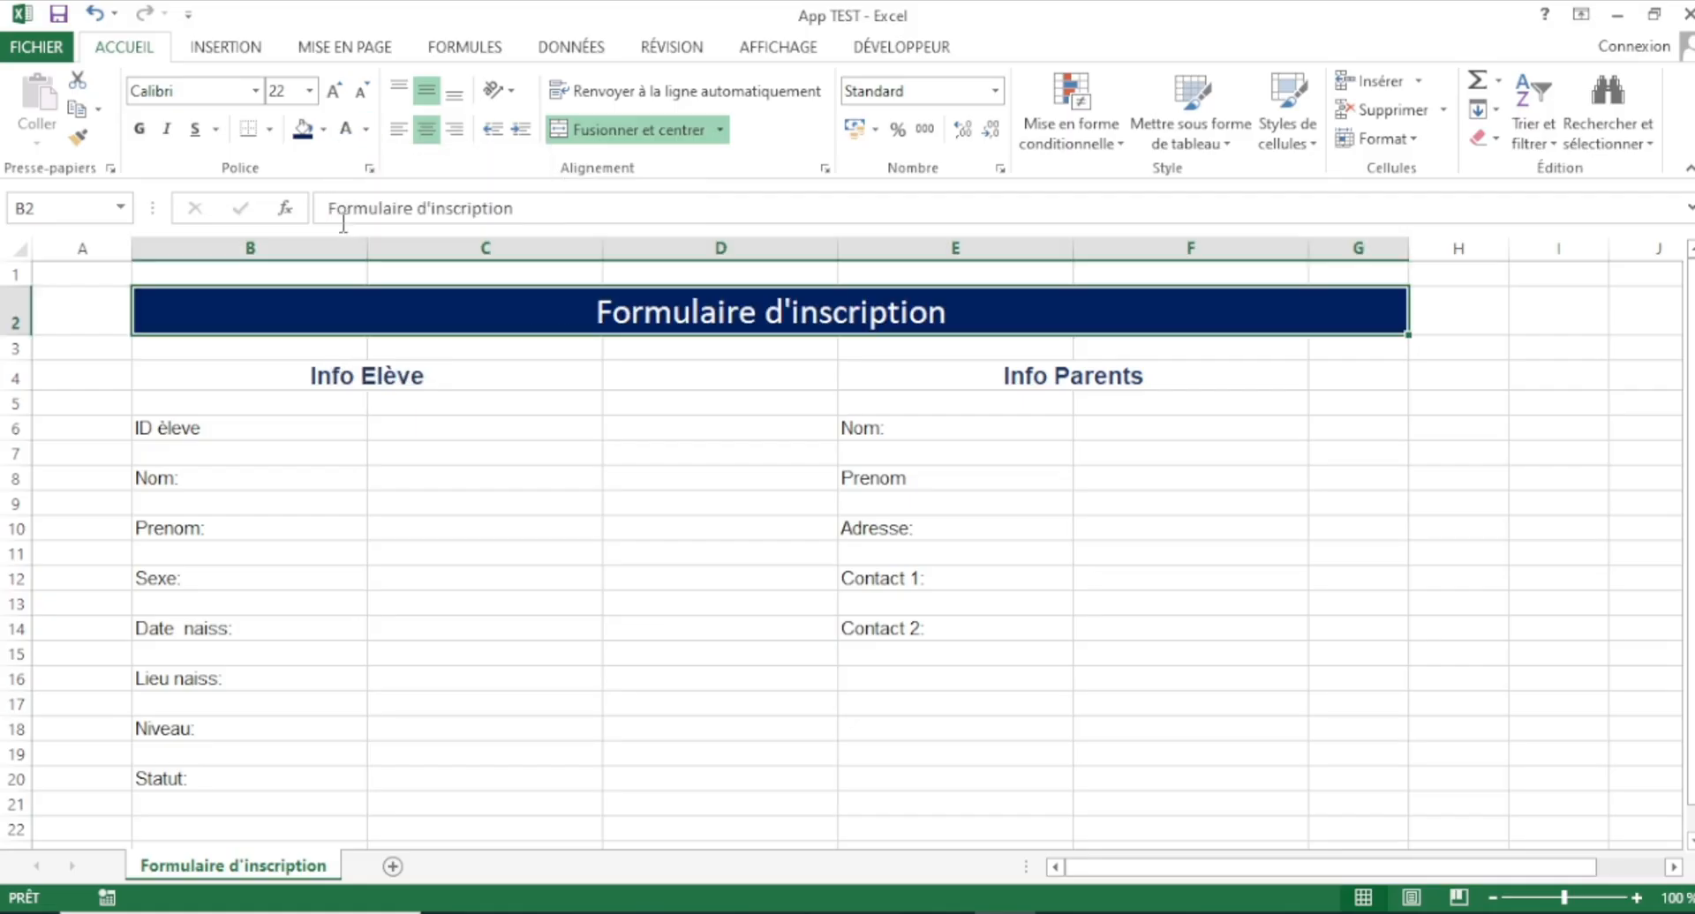
- Add an outside border around the whole form, from the title in row 2 down to row 23 across columns B to G
scroll(363, 328, "down", 1)
scroll(298, 312, "up", 1)
left_click_drag(184, 302, 200, 751)
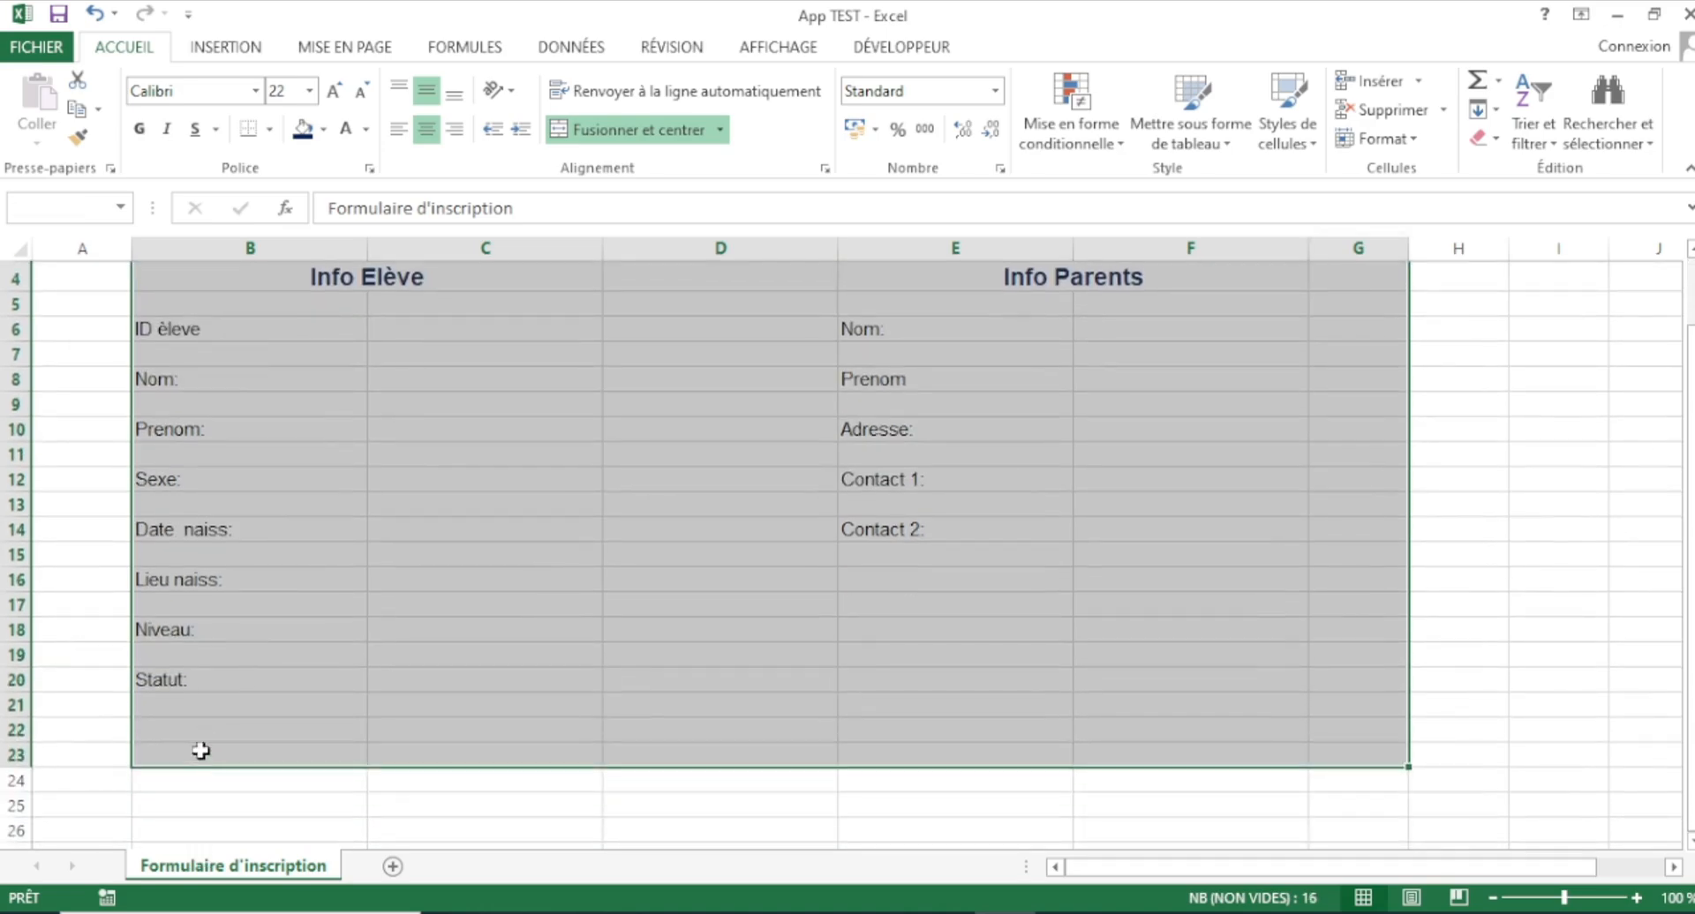
left_click(271, 133)
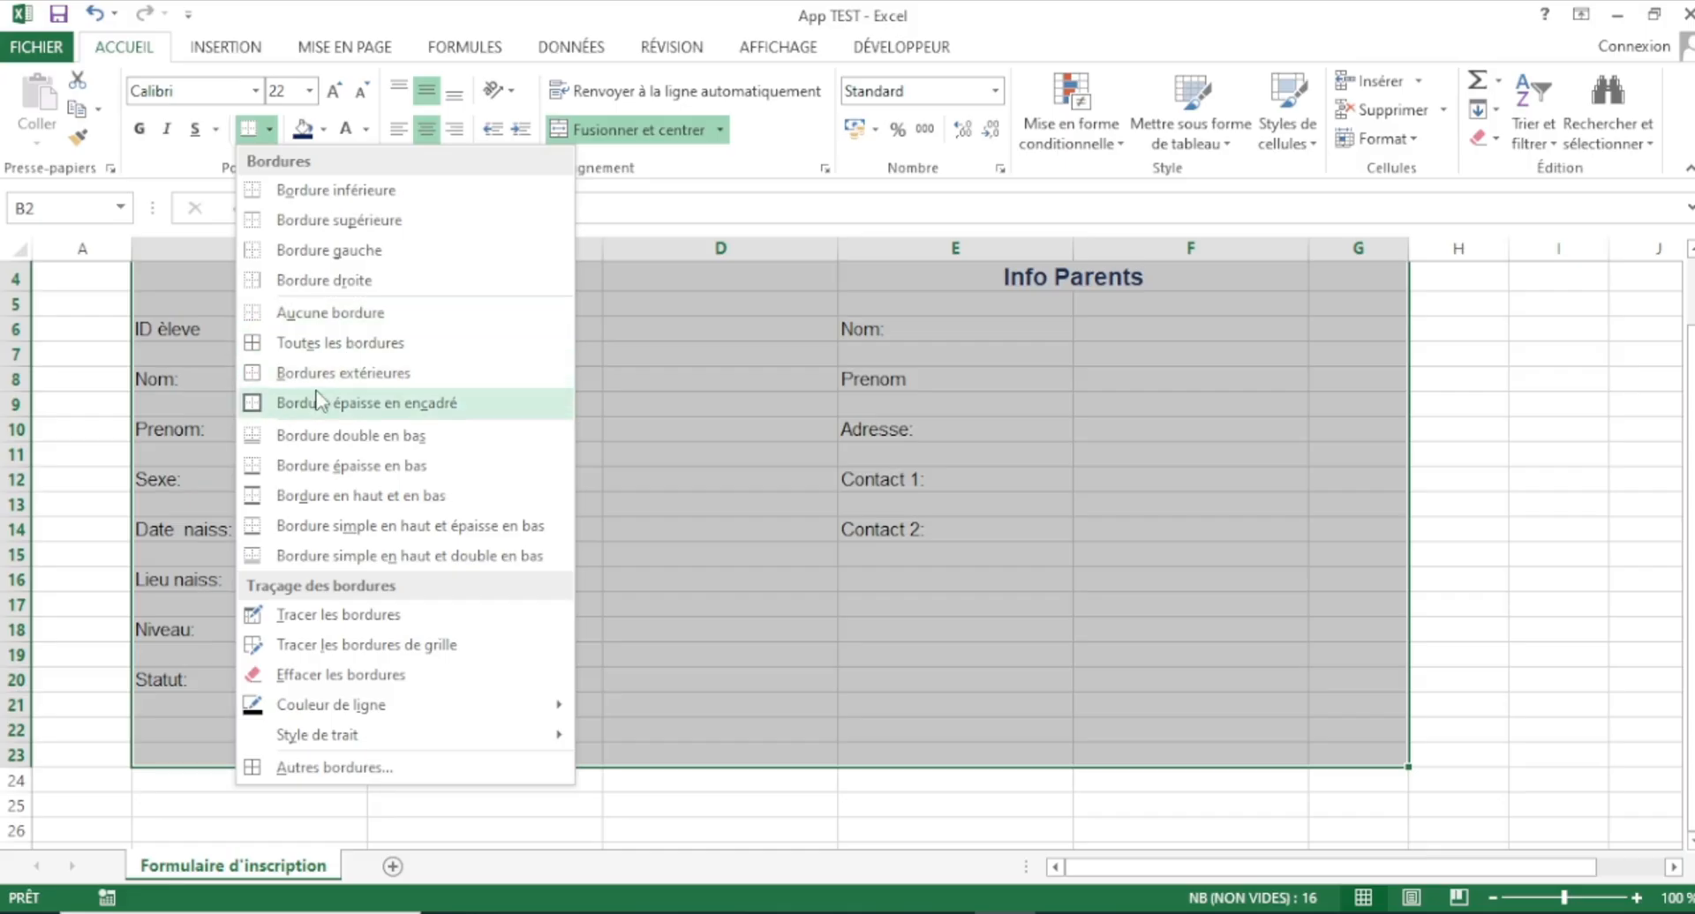
left_click(376, 377)
left_click(1430, 456)
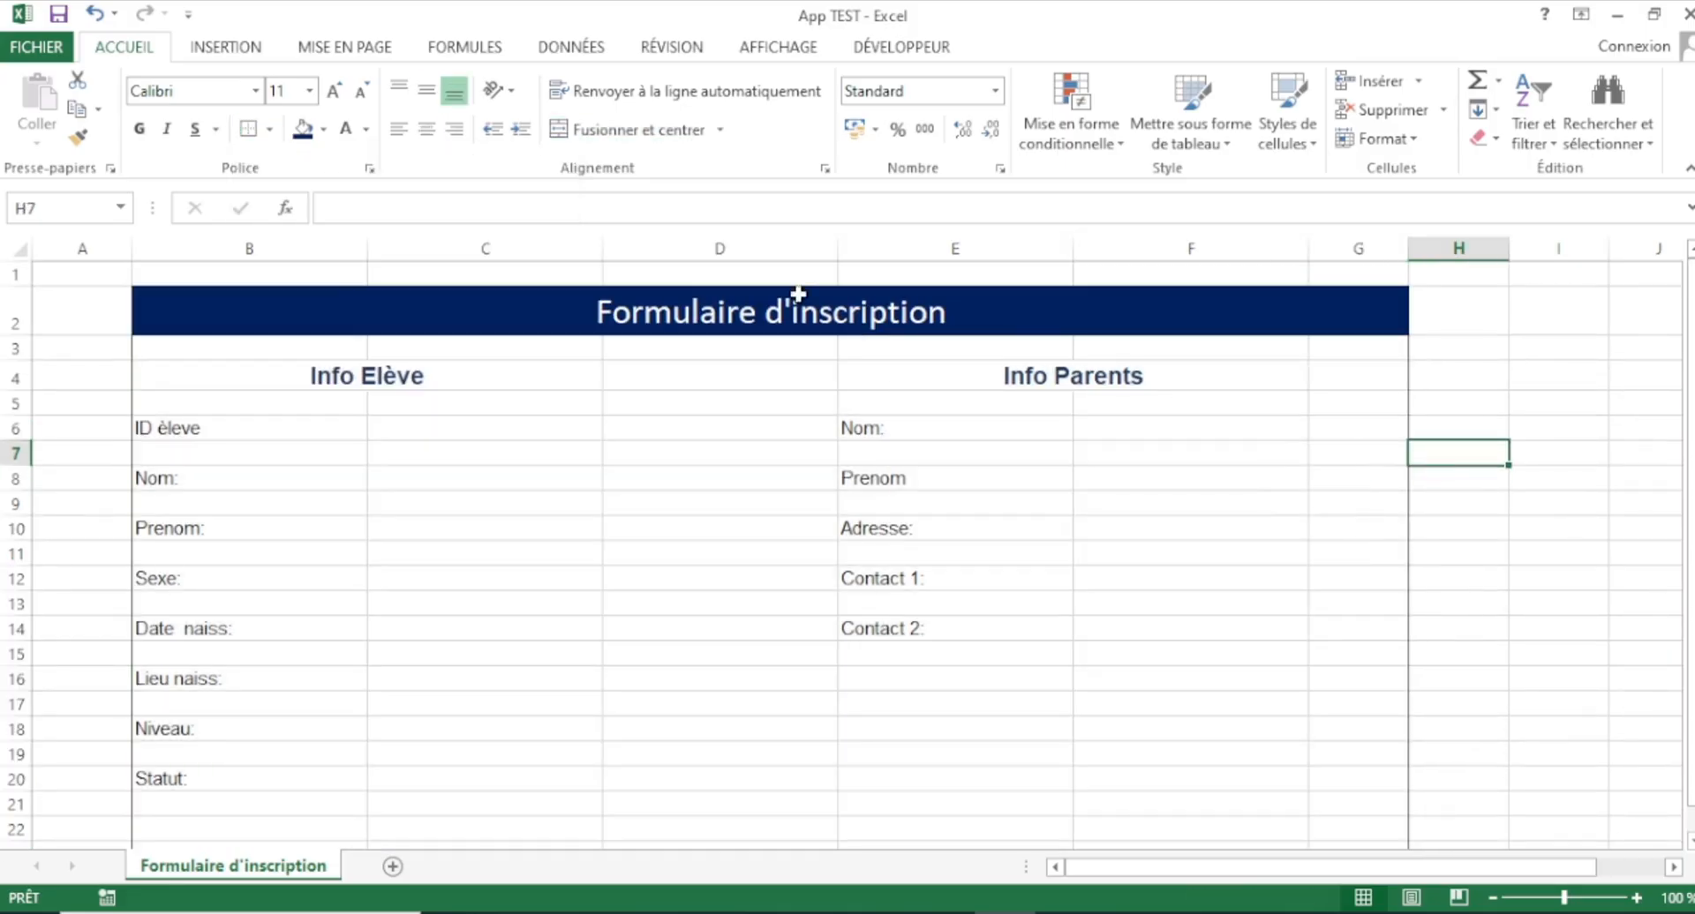
- Narrow column D between the two form sections to a little over a quarter of its width
left_click(715, 243)
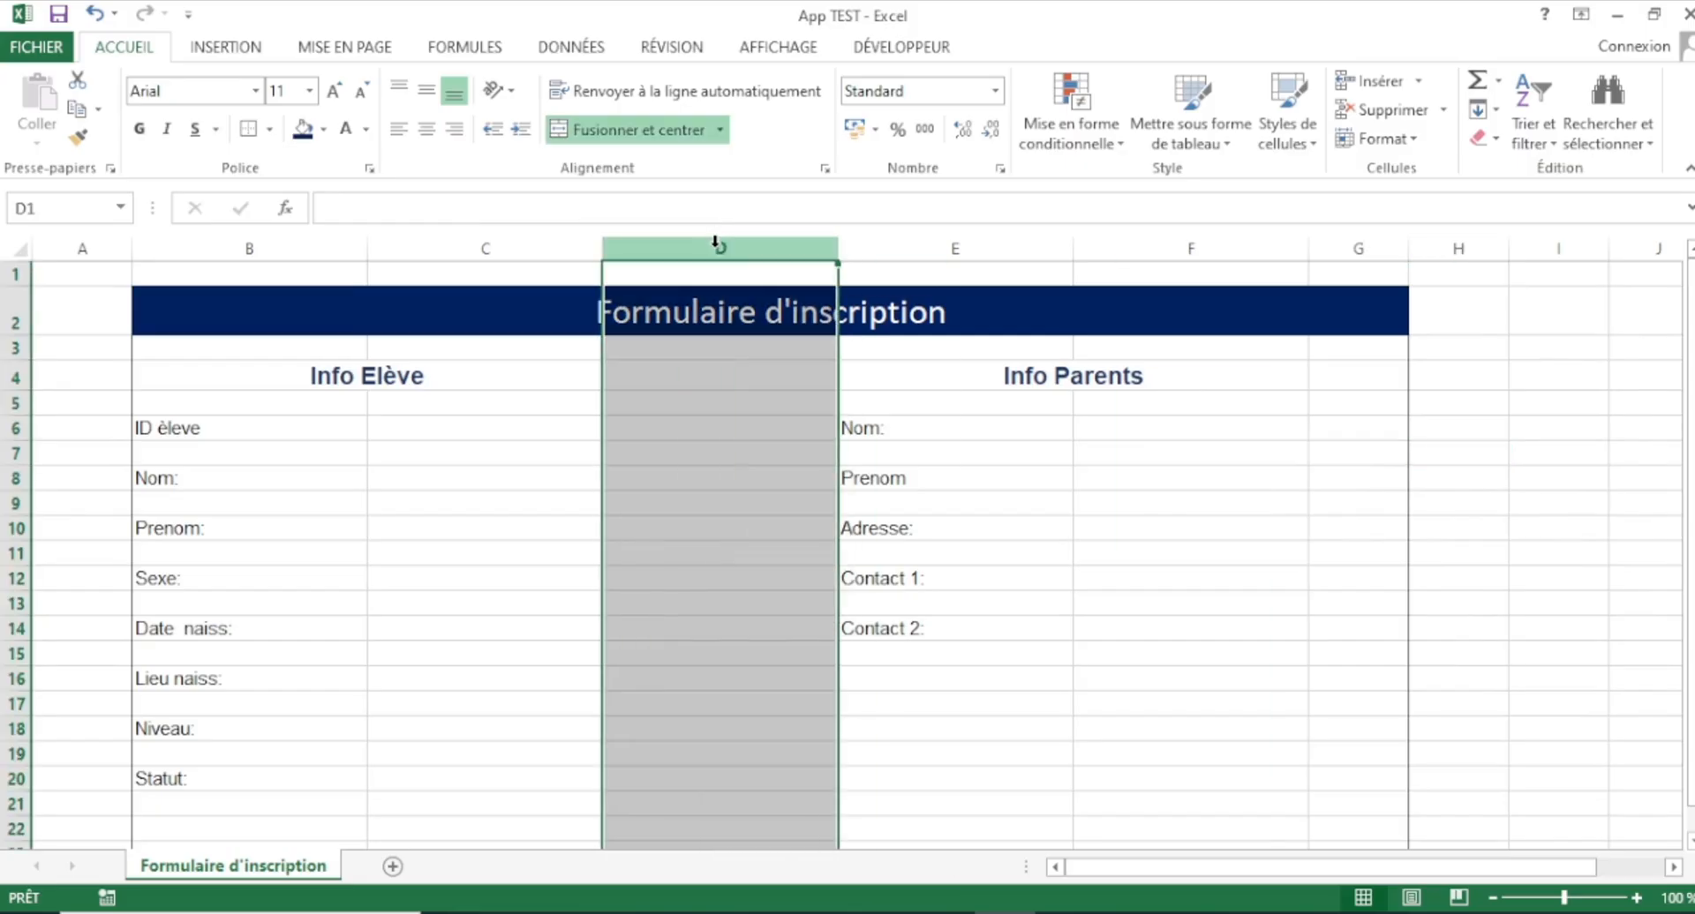
left_click_drag(835, 246, 668, 267)
left_click(442, 479)
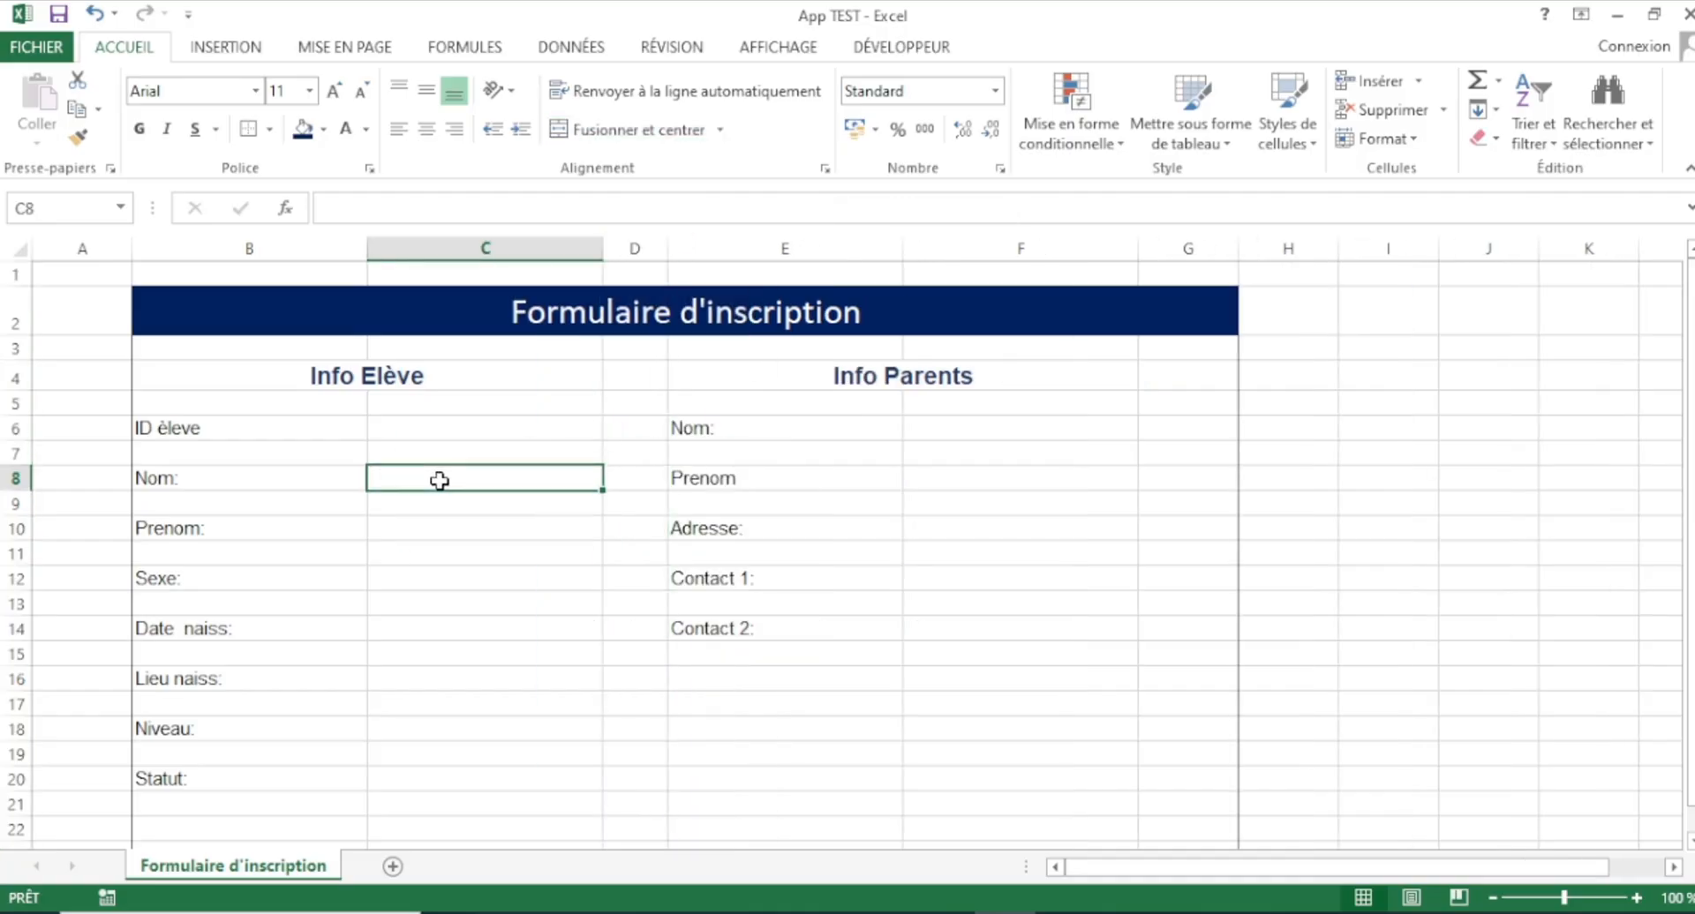
- Right-align the student labels in B6:B20 and the parent labels in E6:E14
scroll(397, 468, "down", 1)
left_click_drag(214, 325, 268, 689)
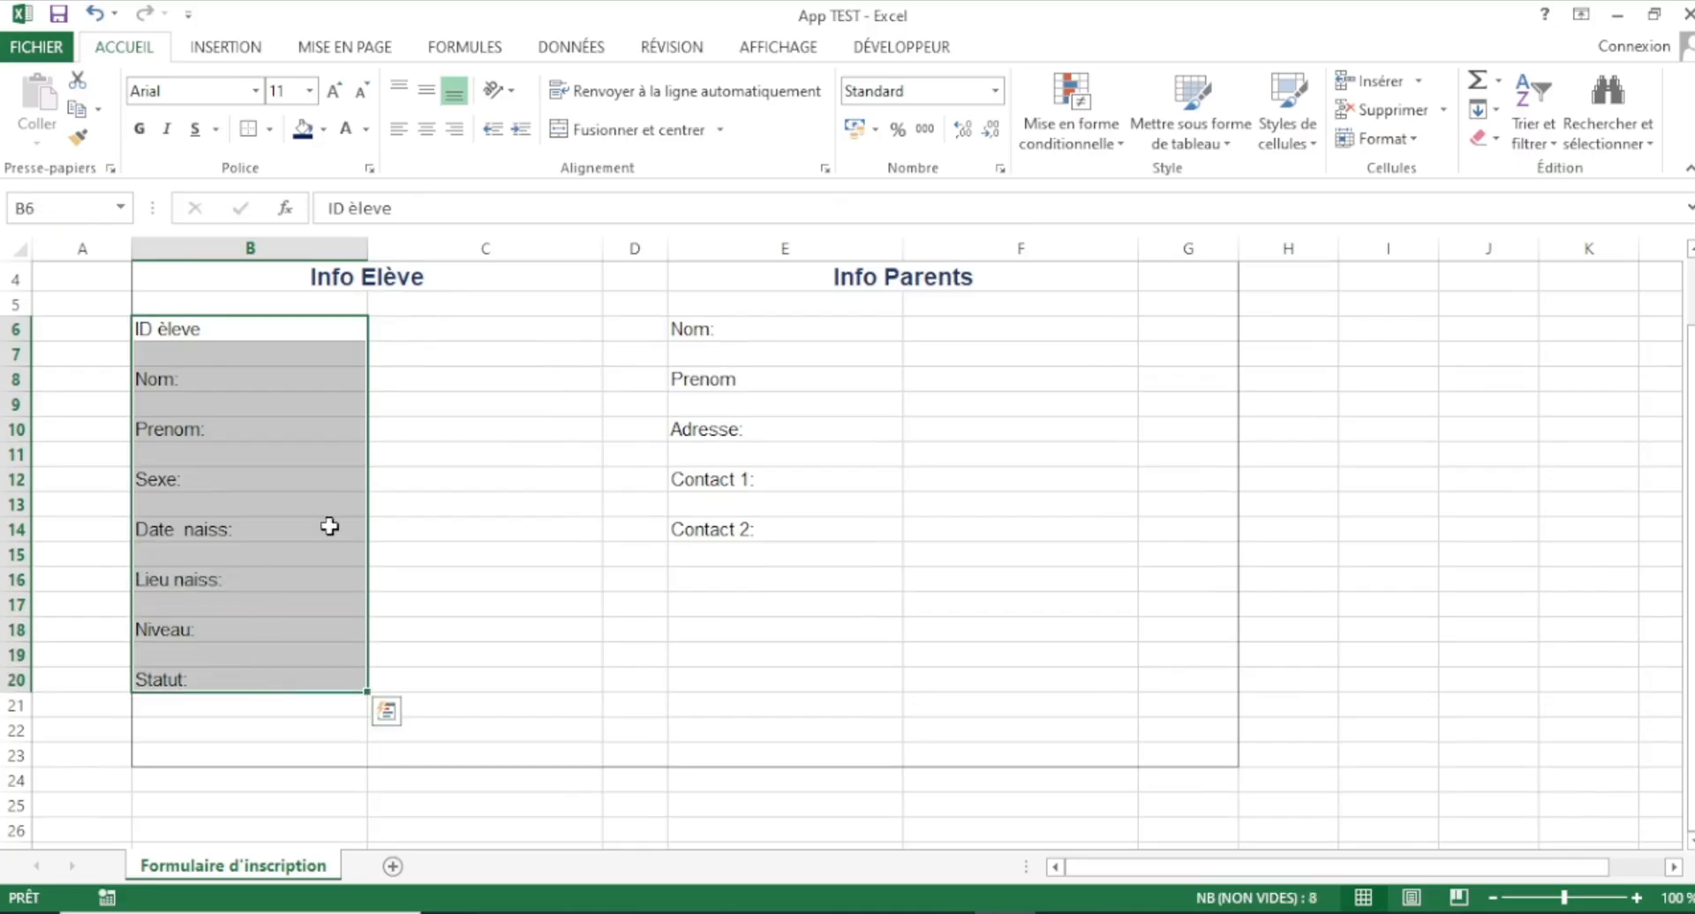
left_click(455, 133)
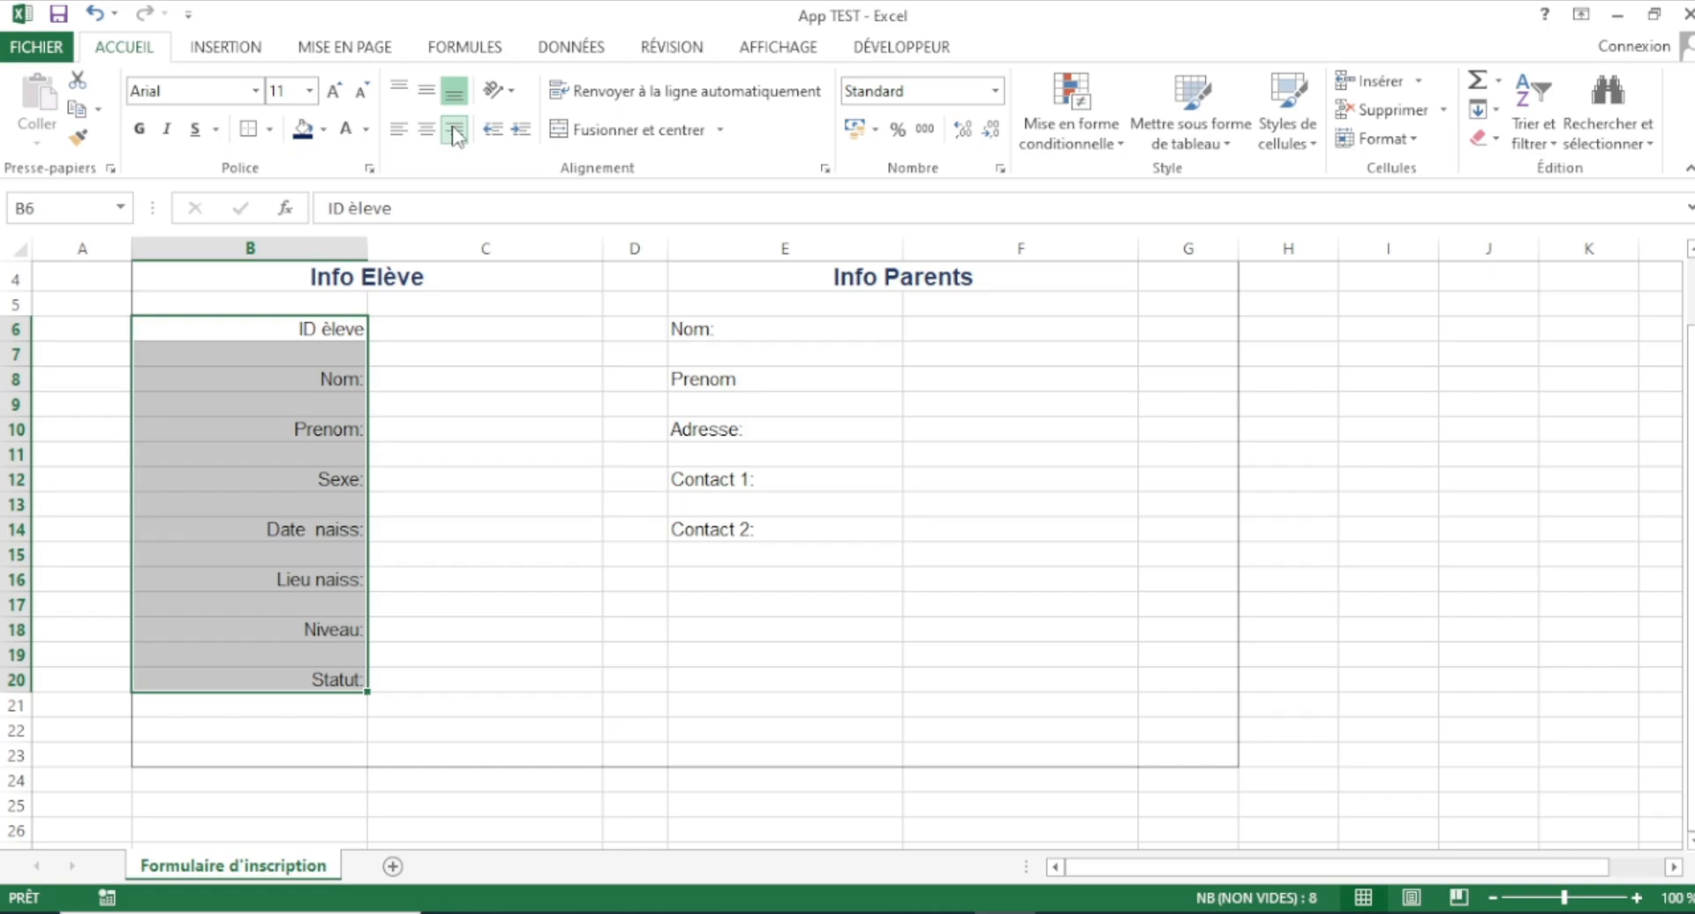
left_click_drag(703, 333, 731, 530)
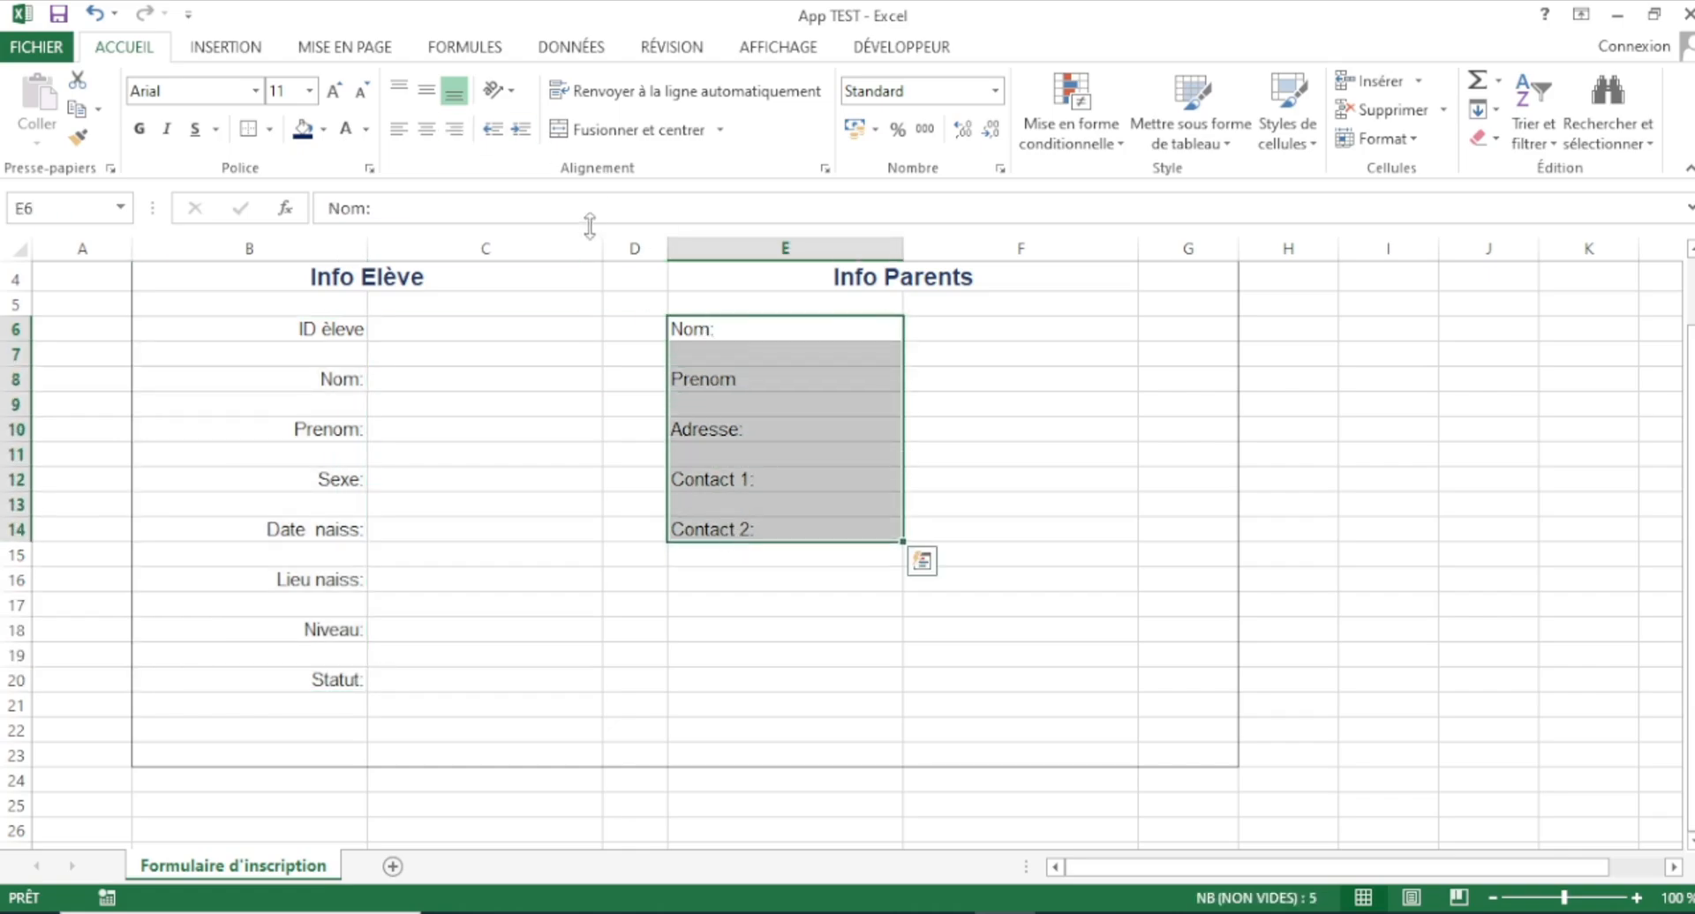
left_click(455, 130)
left_click(582, 534)
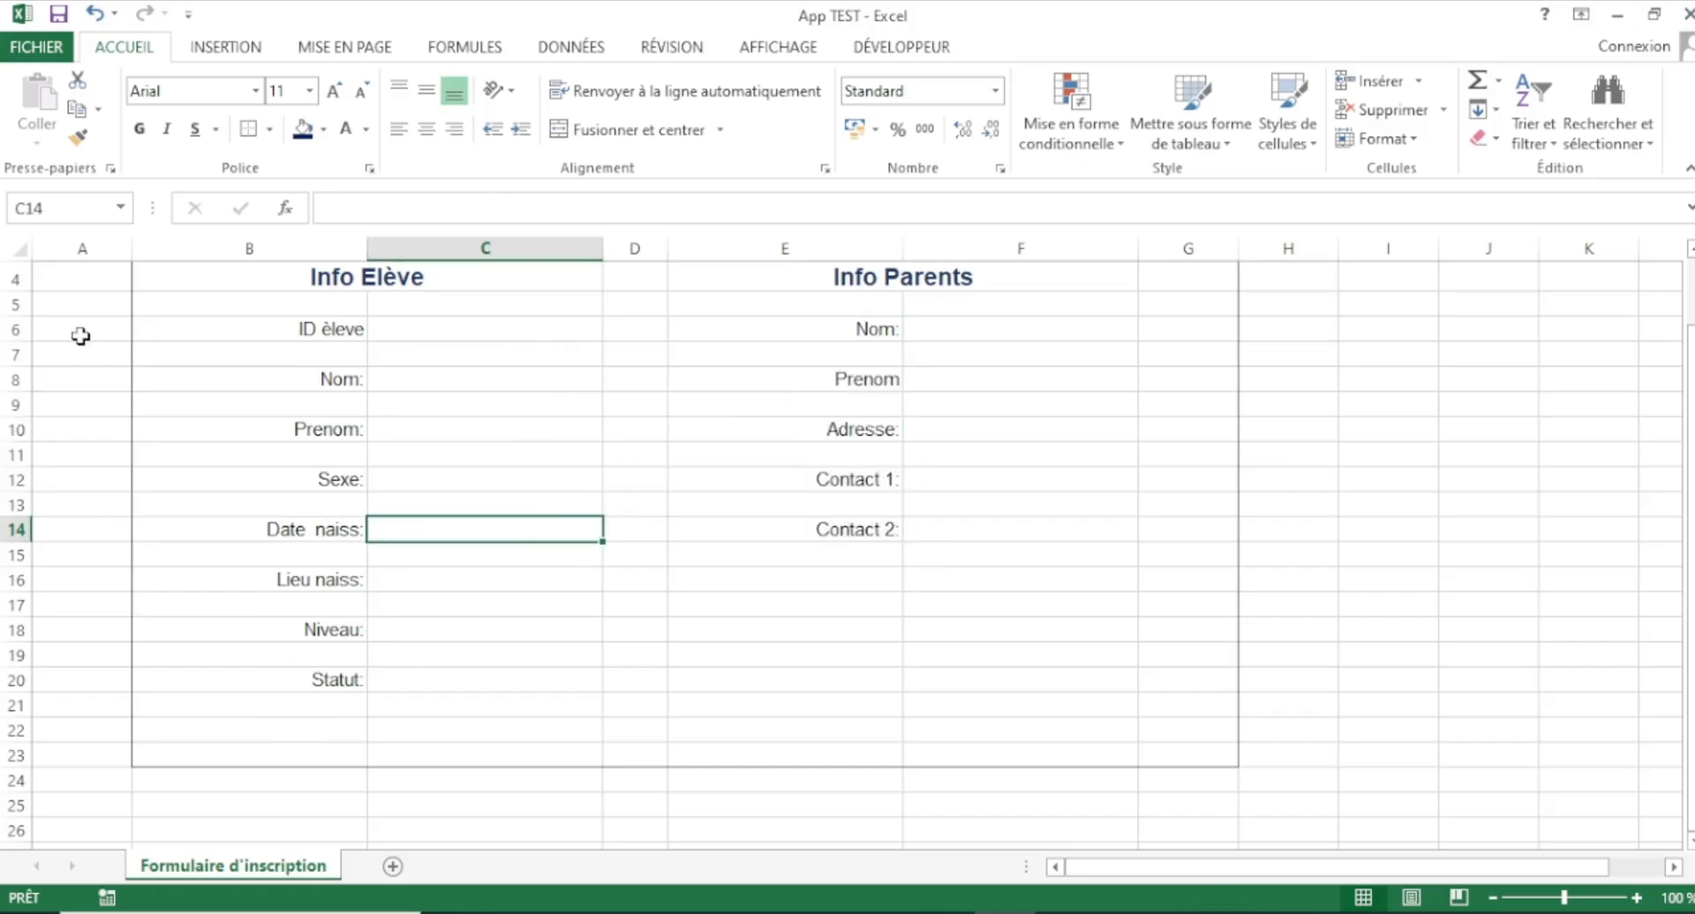
- Increase the height of the even-numbered rows 6 through 20 by about a third and center their contents vertically
left_click(7, 328)
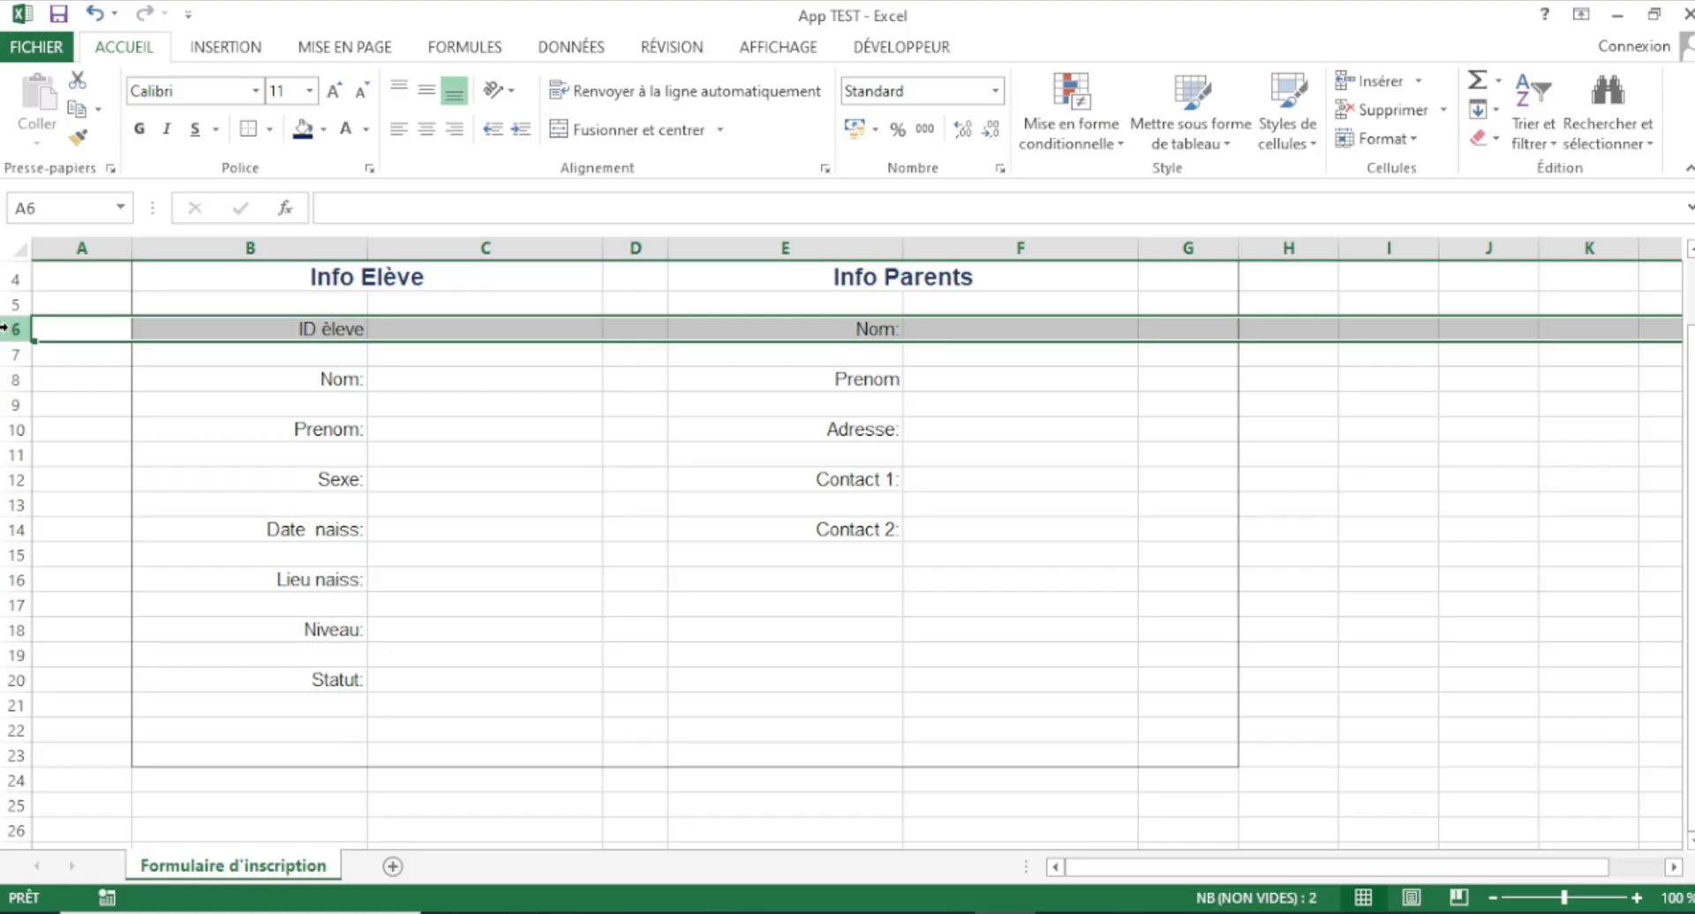
left_click(11, 379, "ctrl")
left_click(12, 429, "ctrl")
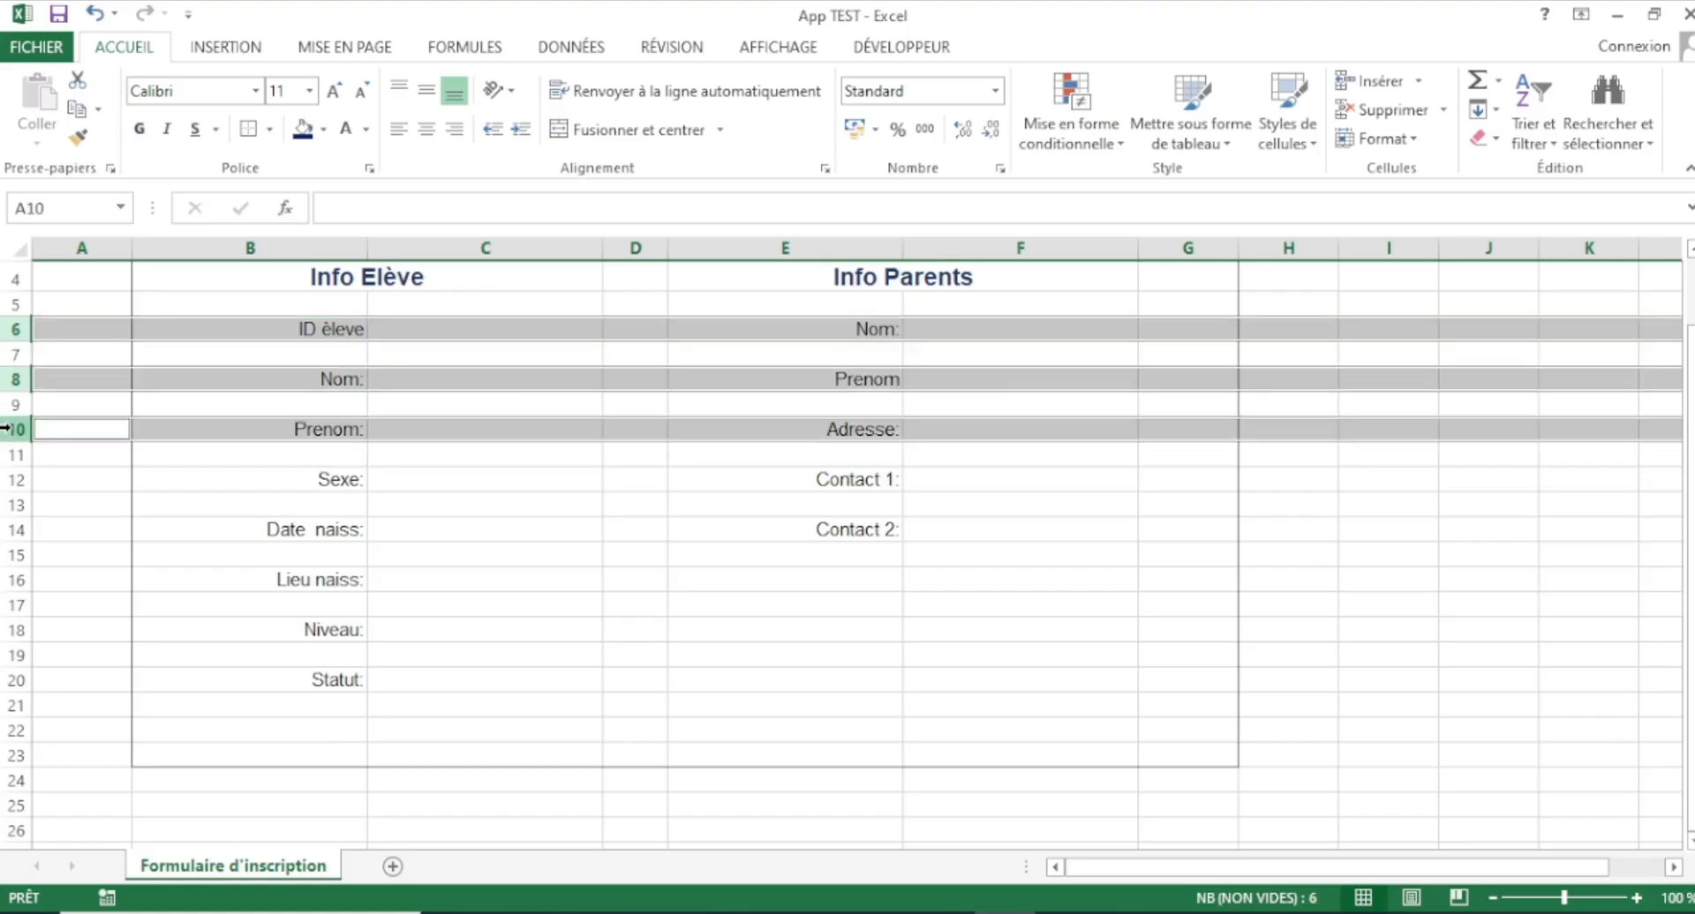
left_click(16, 479, "ctrl")
left_click(16, 529, "ctrl")
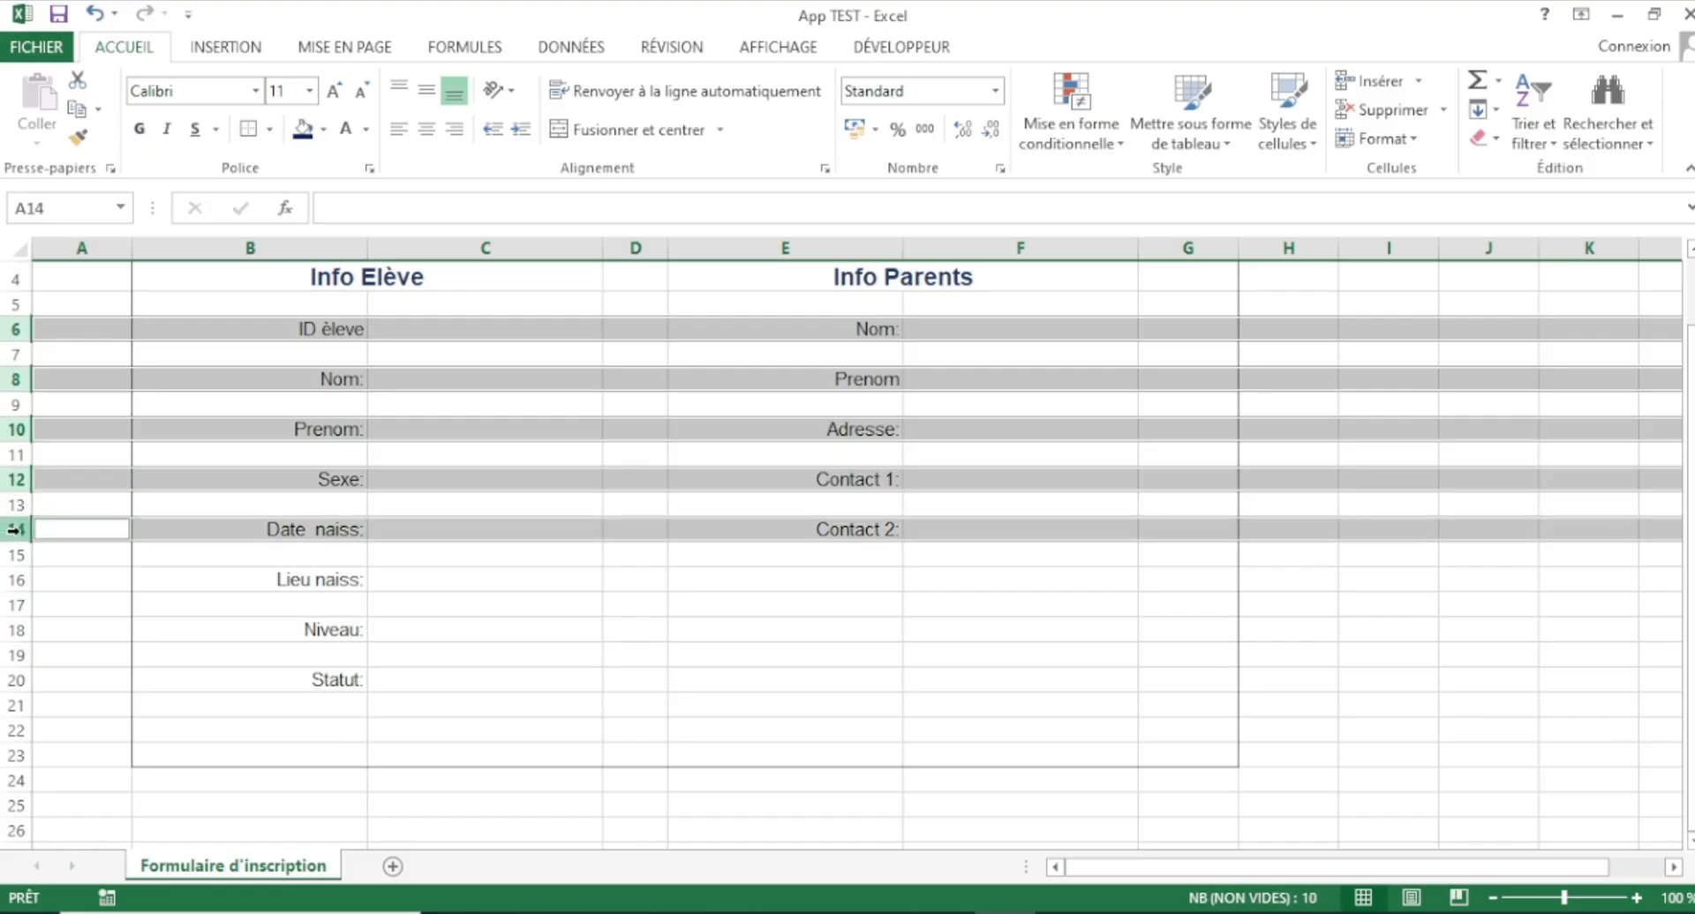
left_click(18, 578, "ctrl")
left_click(17, 627, "ctrl")
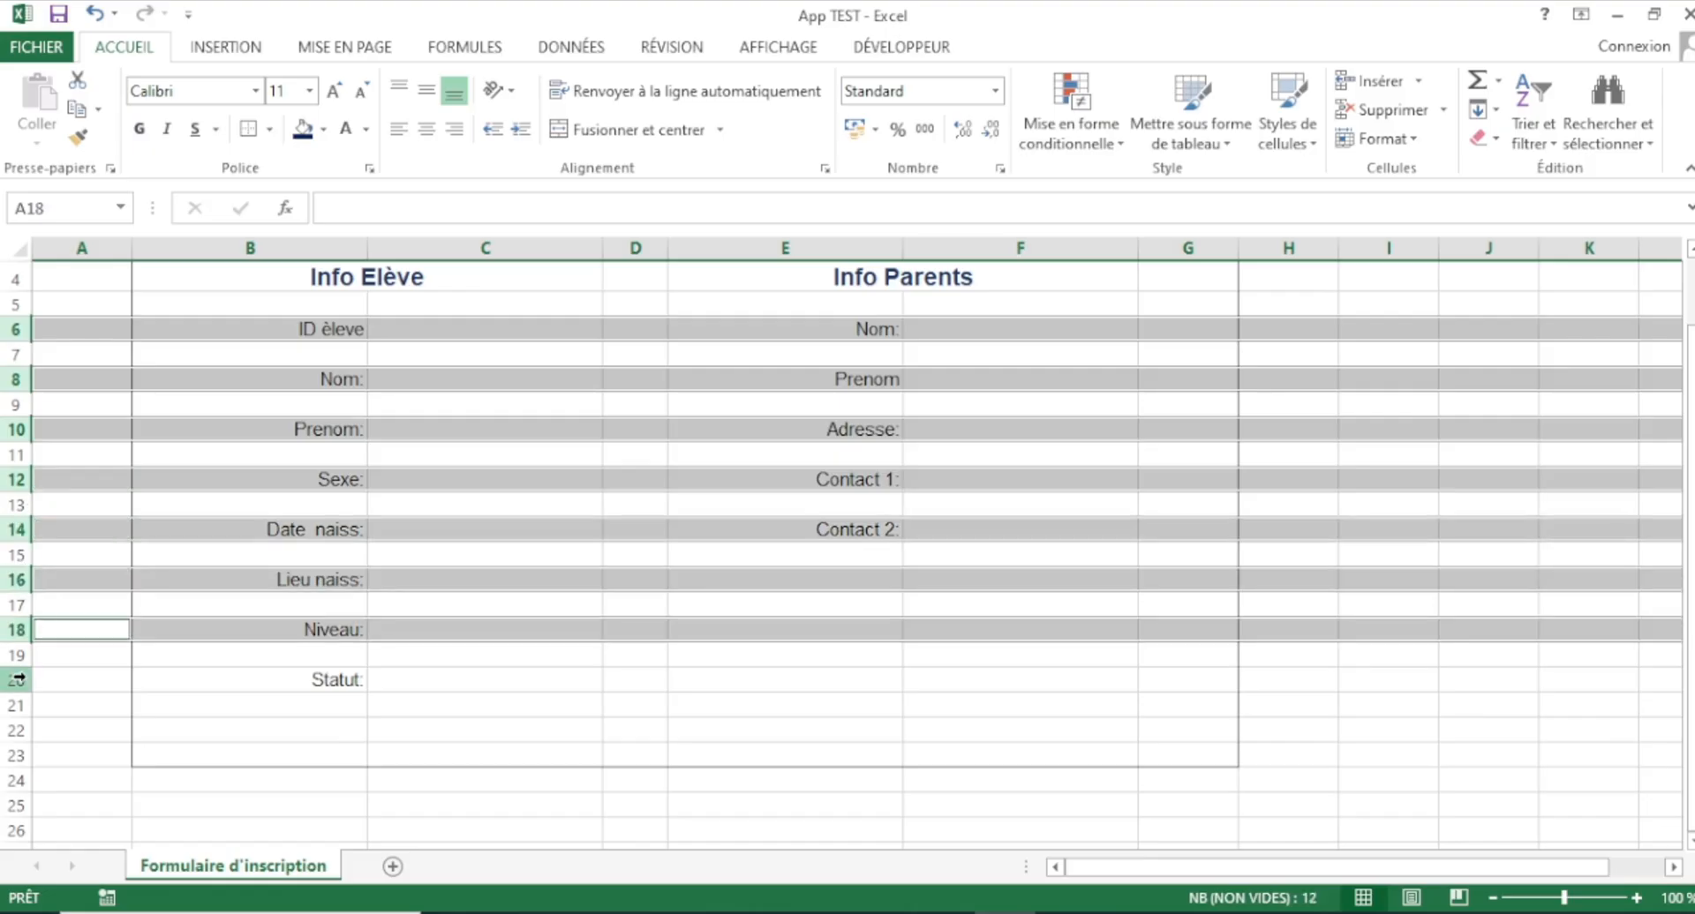
left_click(16, 680, "ctrl")
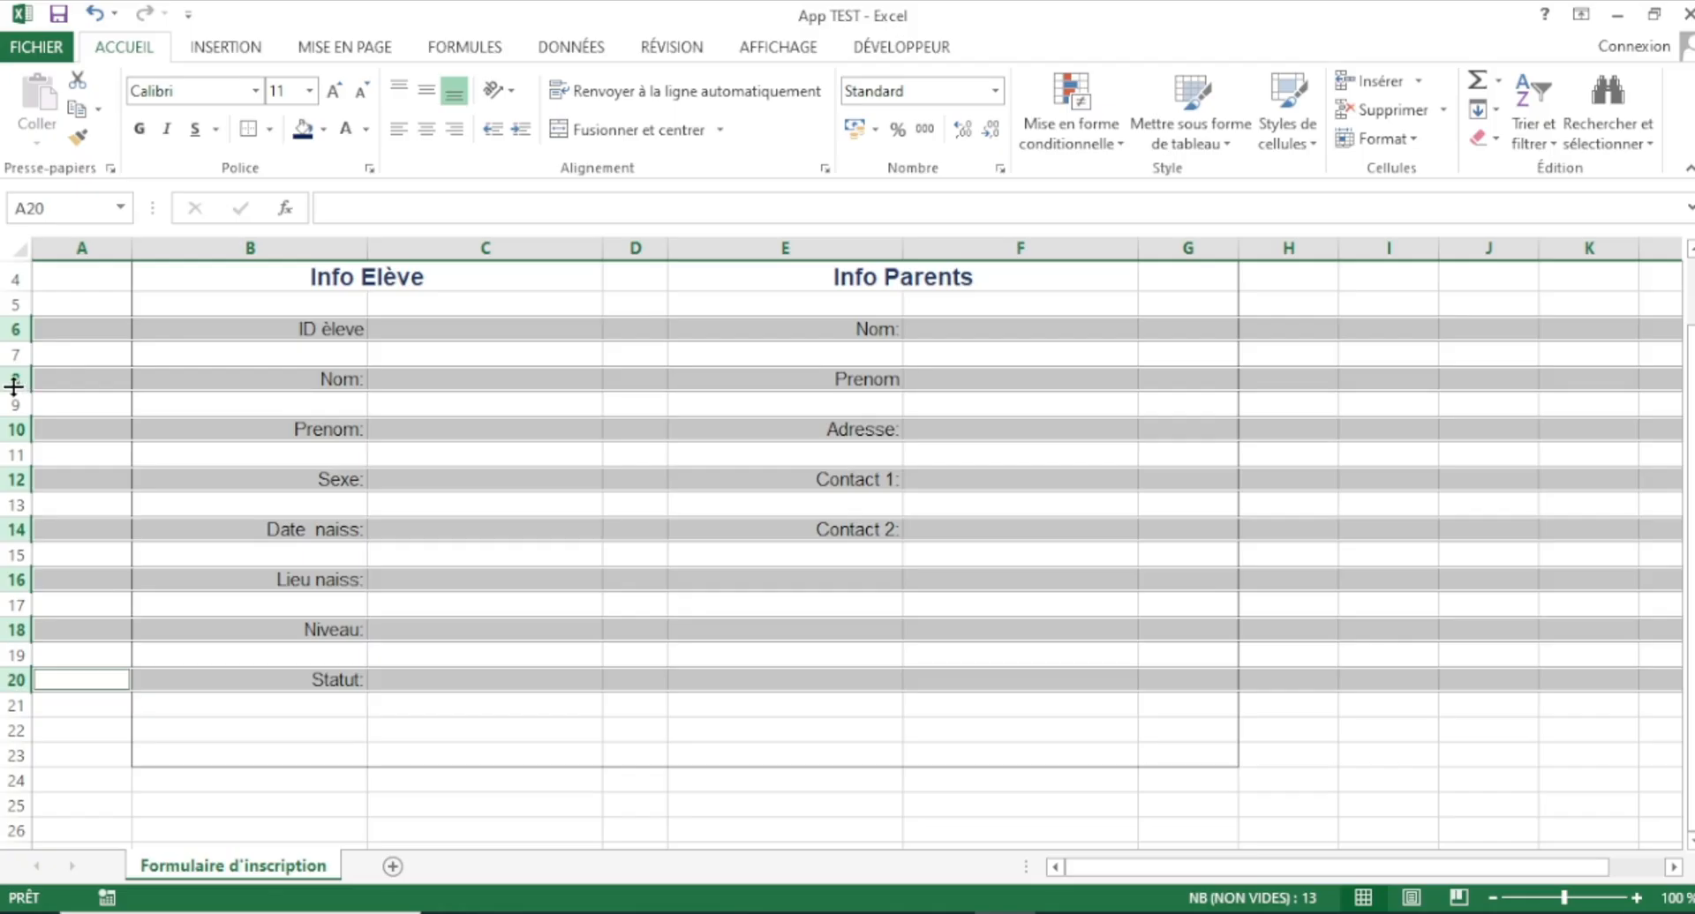
left_click_drag(13, 387, 7, 394)
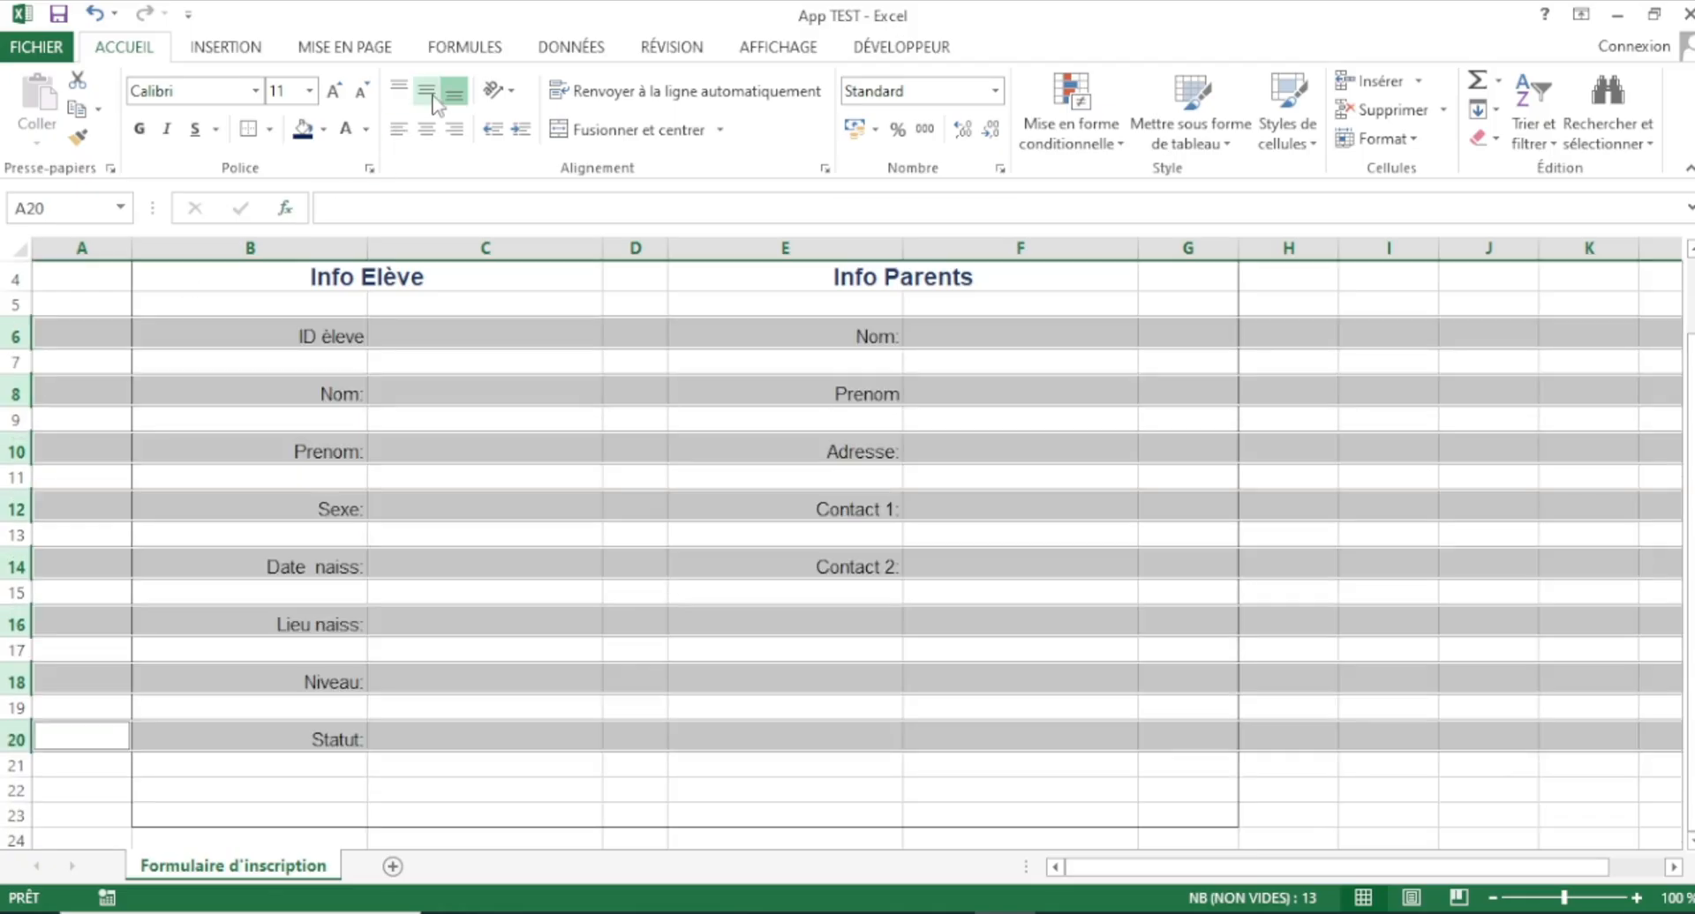
left_click(432, 99)
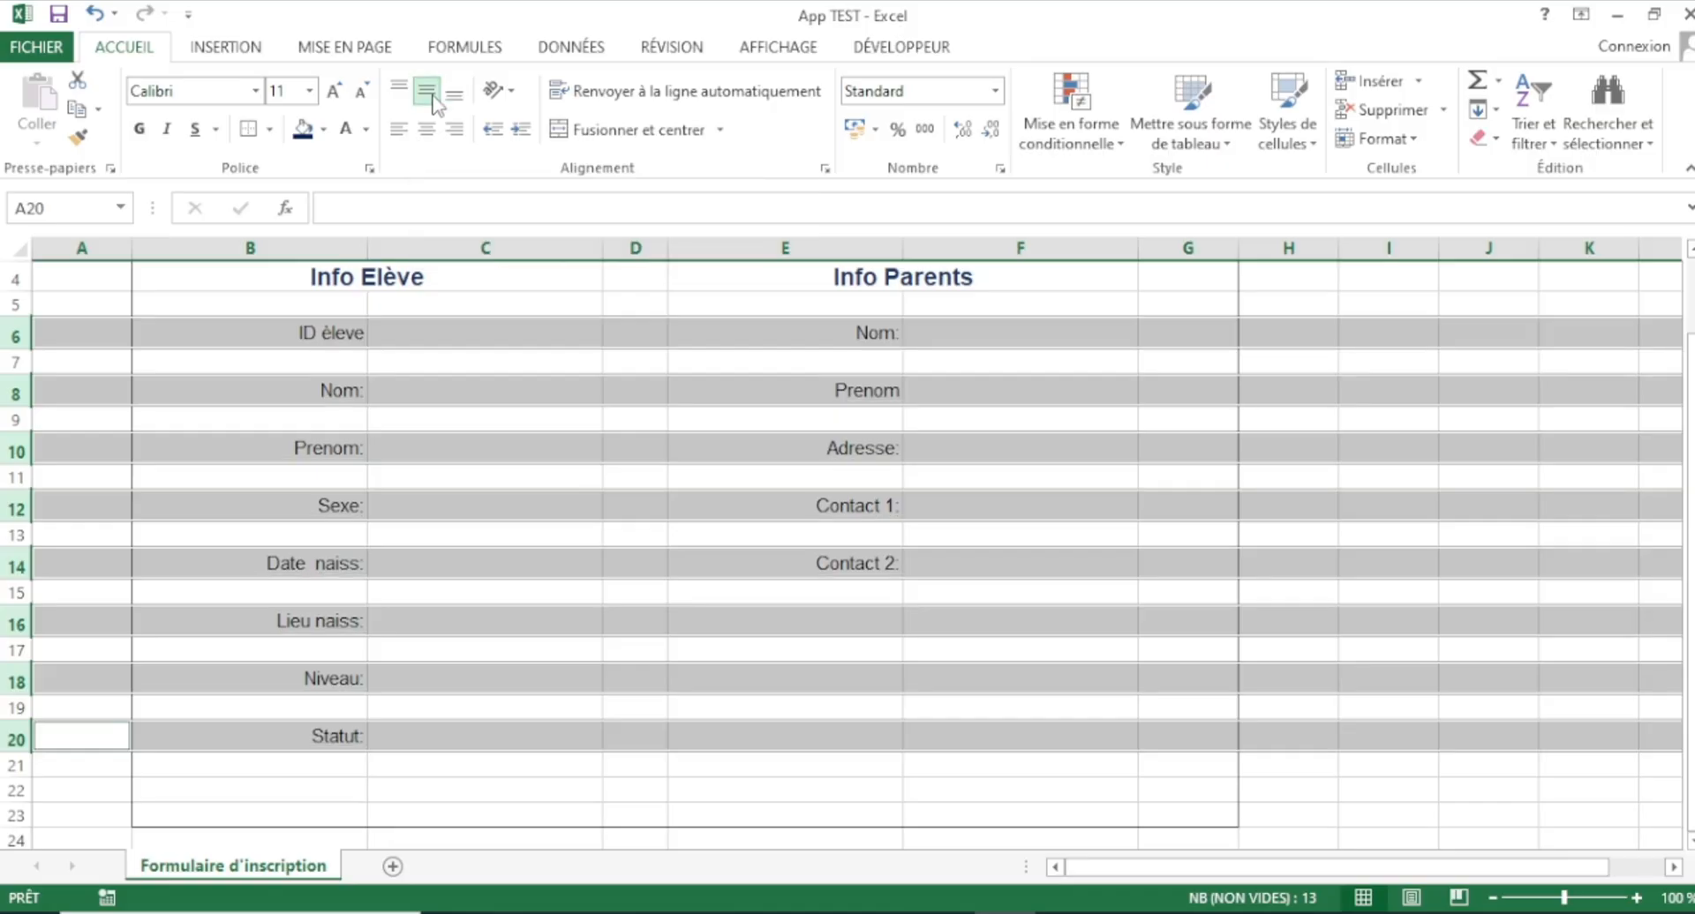
left_click(529, 474)
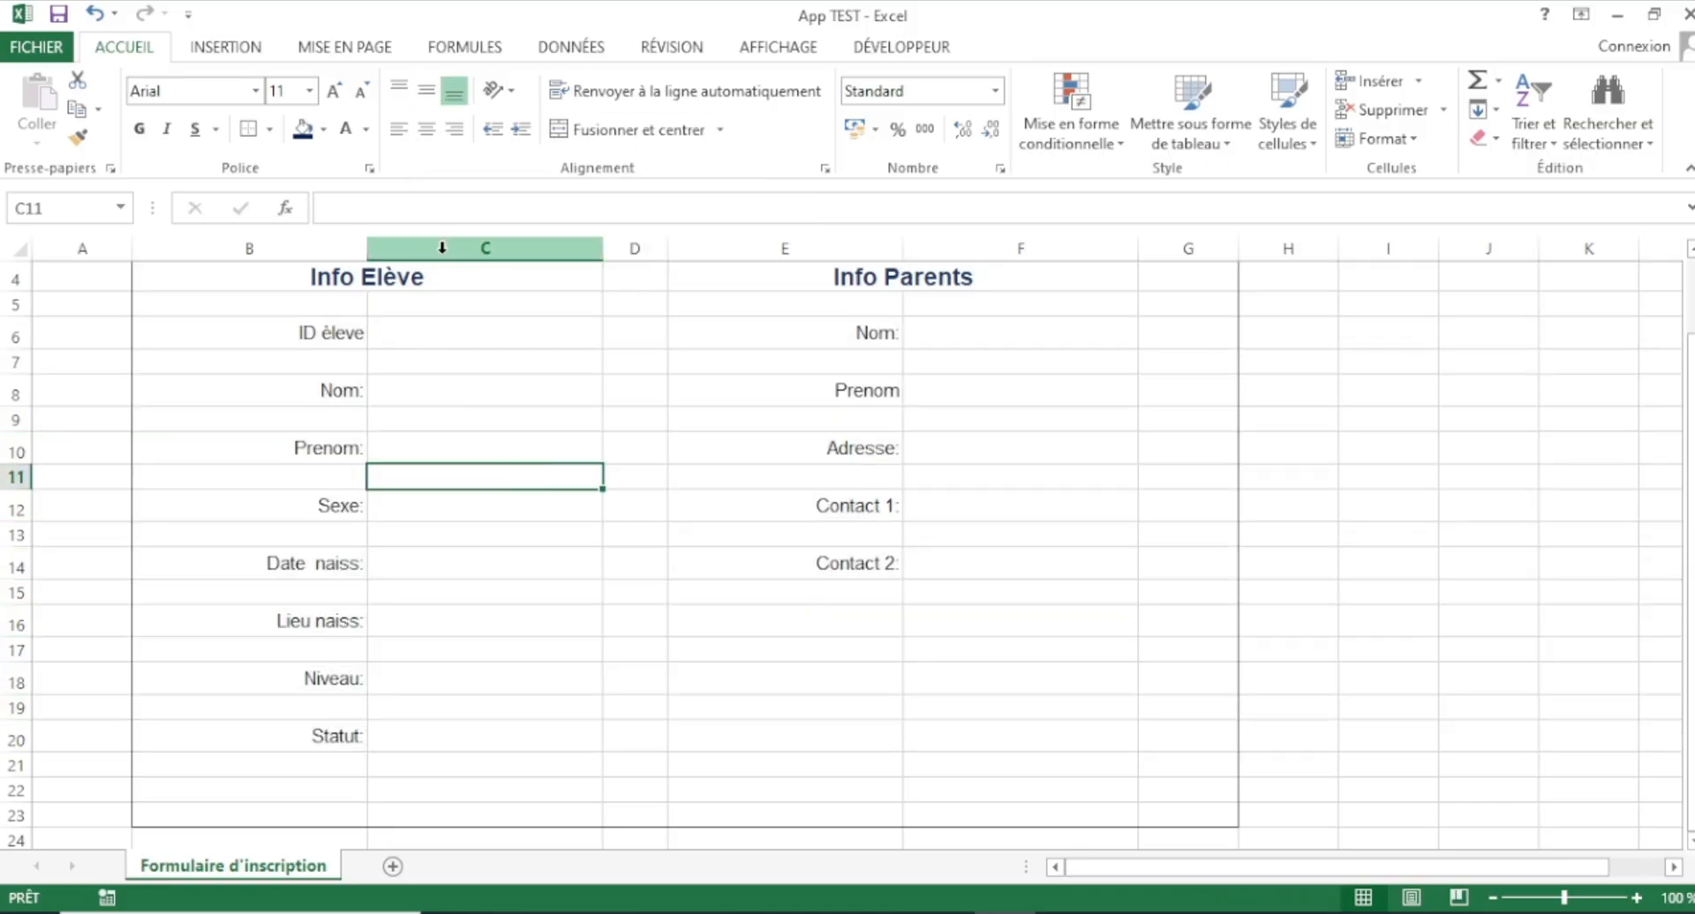
- Give the ID élève entry cell C6 an outside border and a very light gray fill
left_click(543, 330)
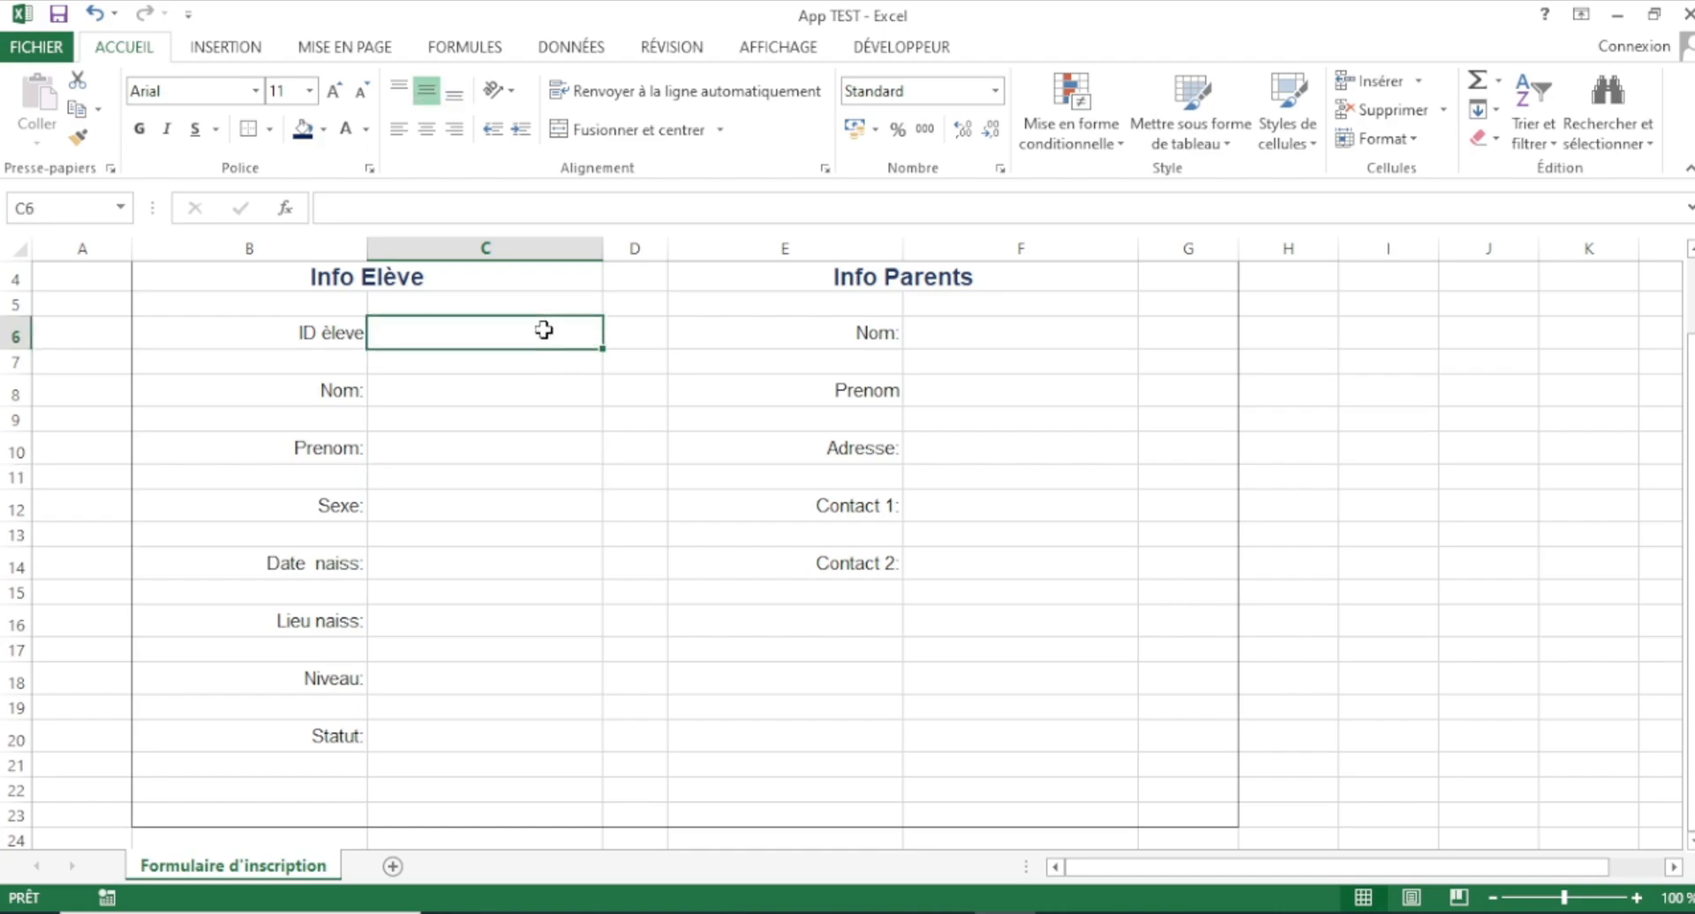
left_click(250, 129)
left_click(324, 130)
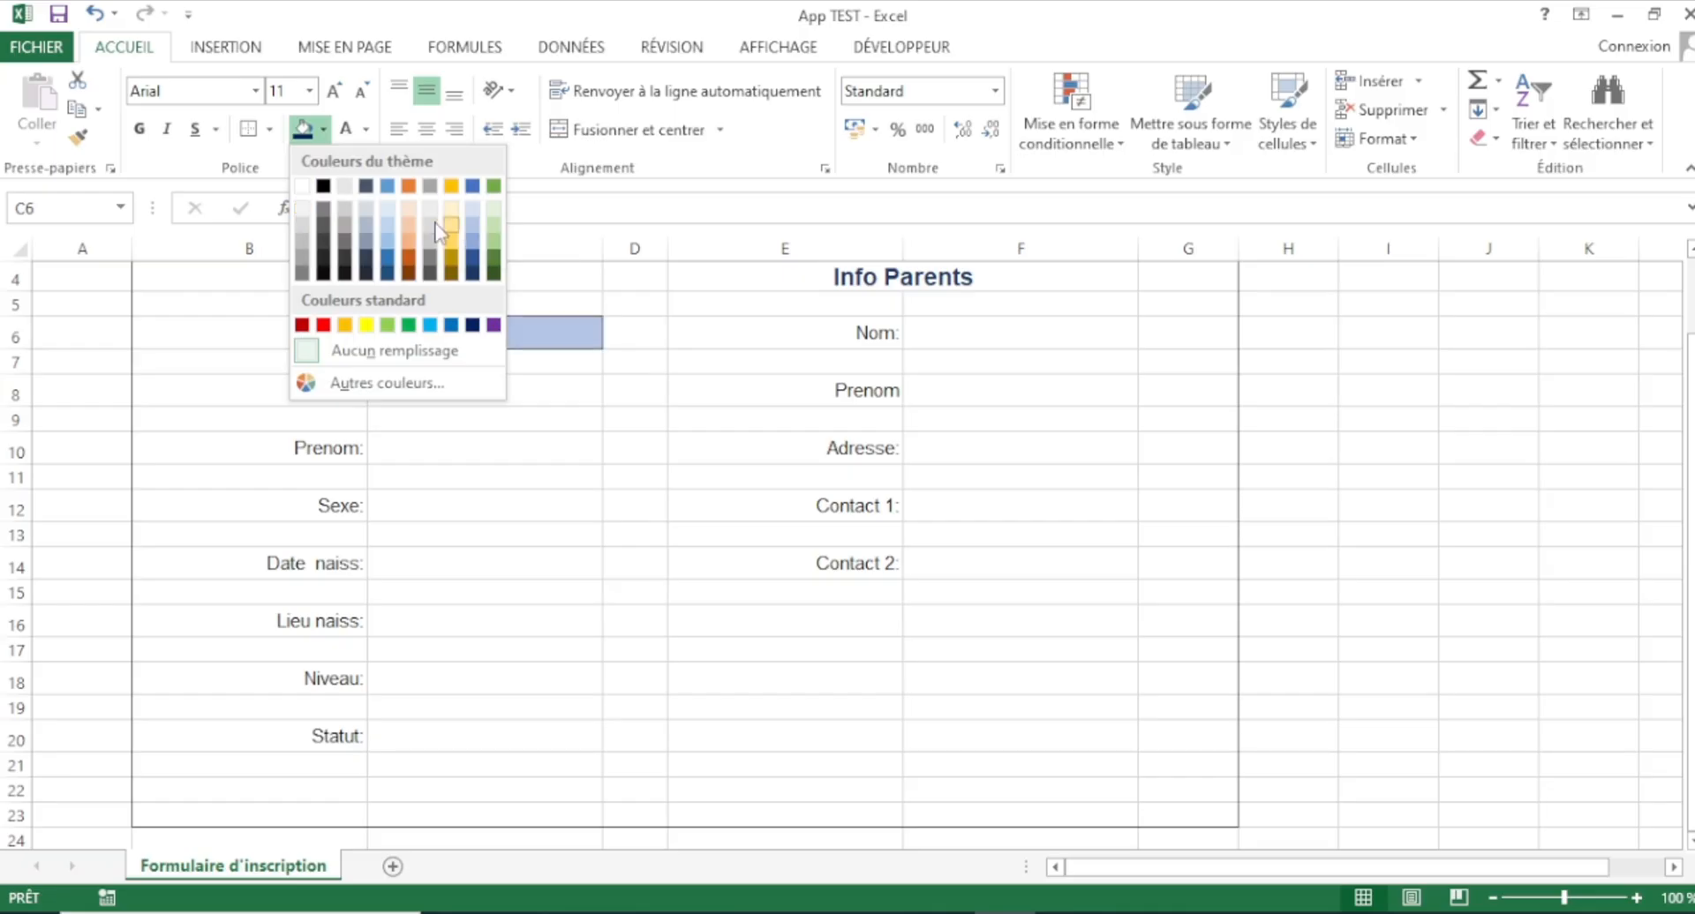
left_click(302, 210)
left_click(519, 471)
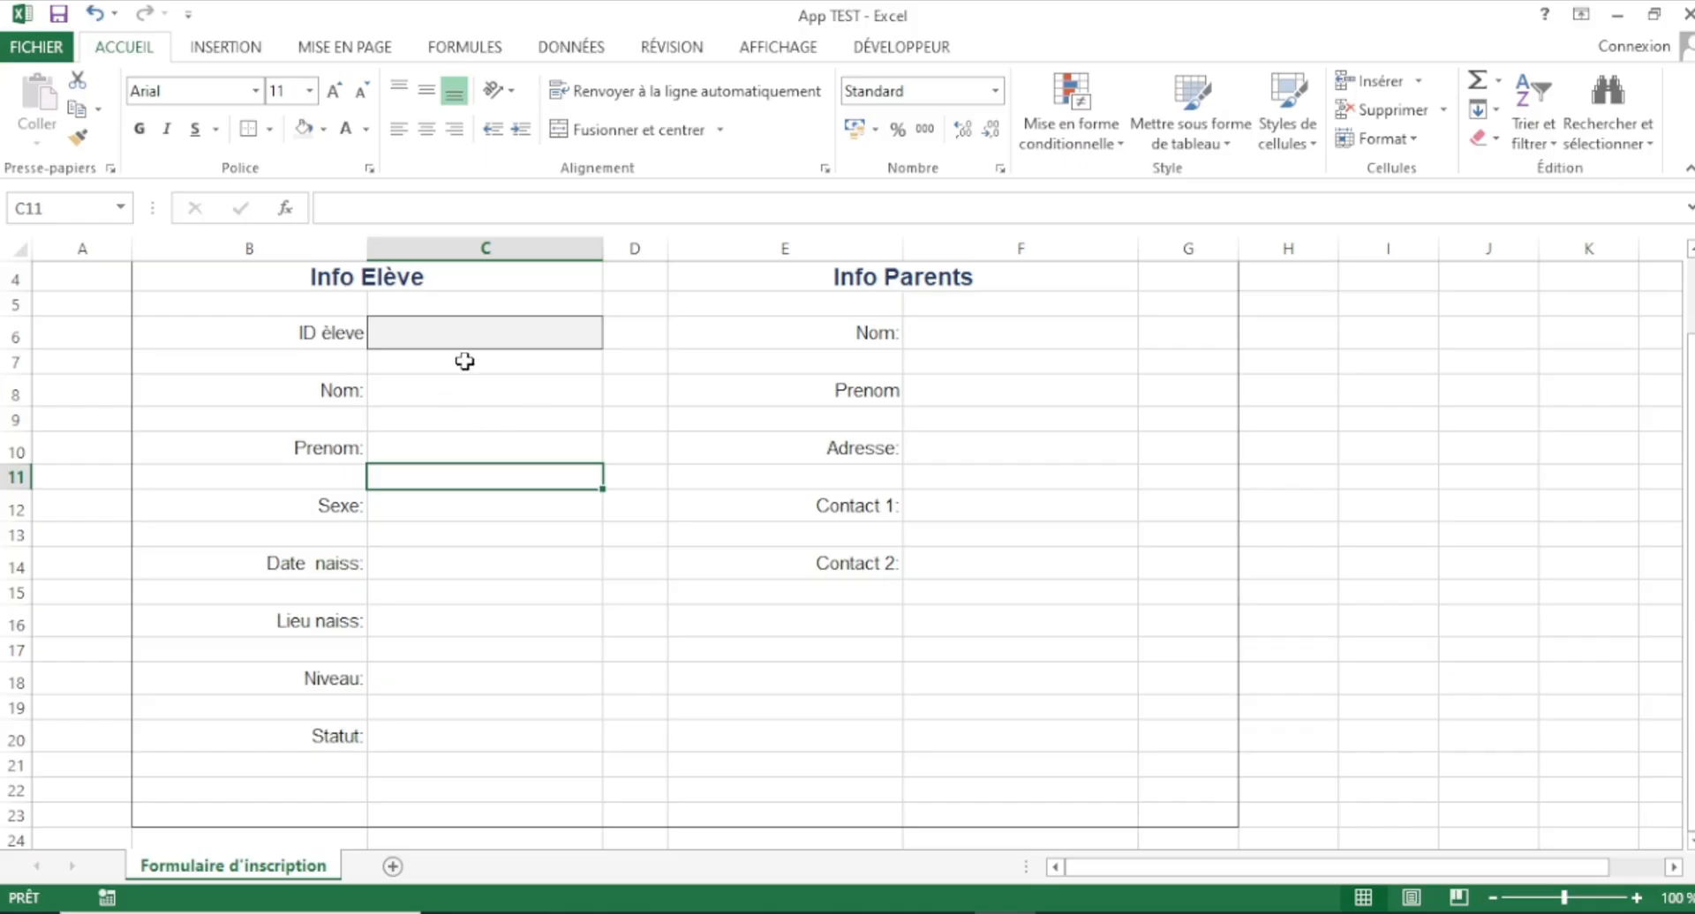
- Copy the formatting of C6 to the even-row entry cells C8 through C20 and F6 through F14
left_click(470, 326)
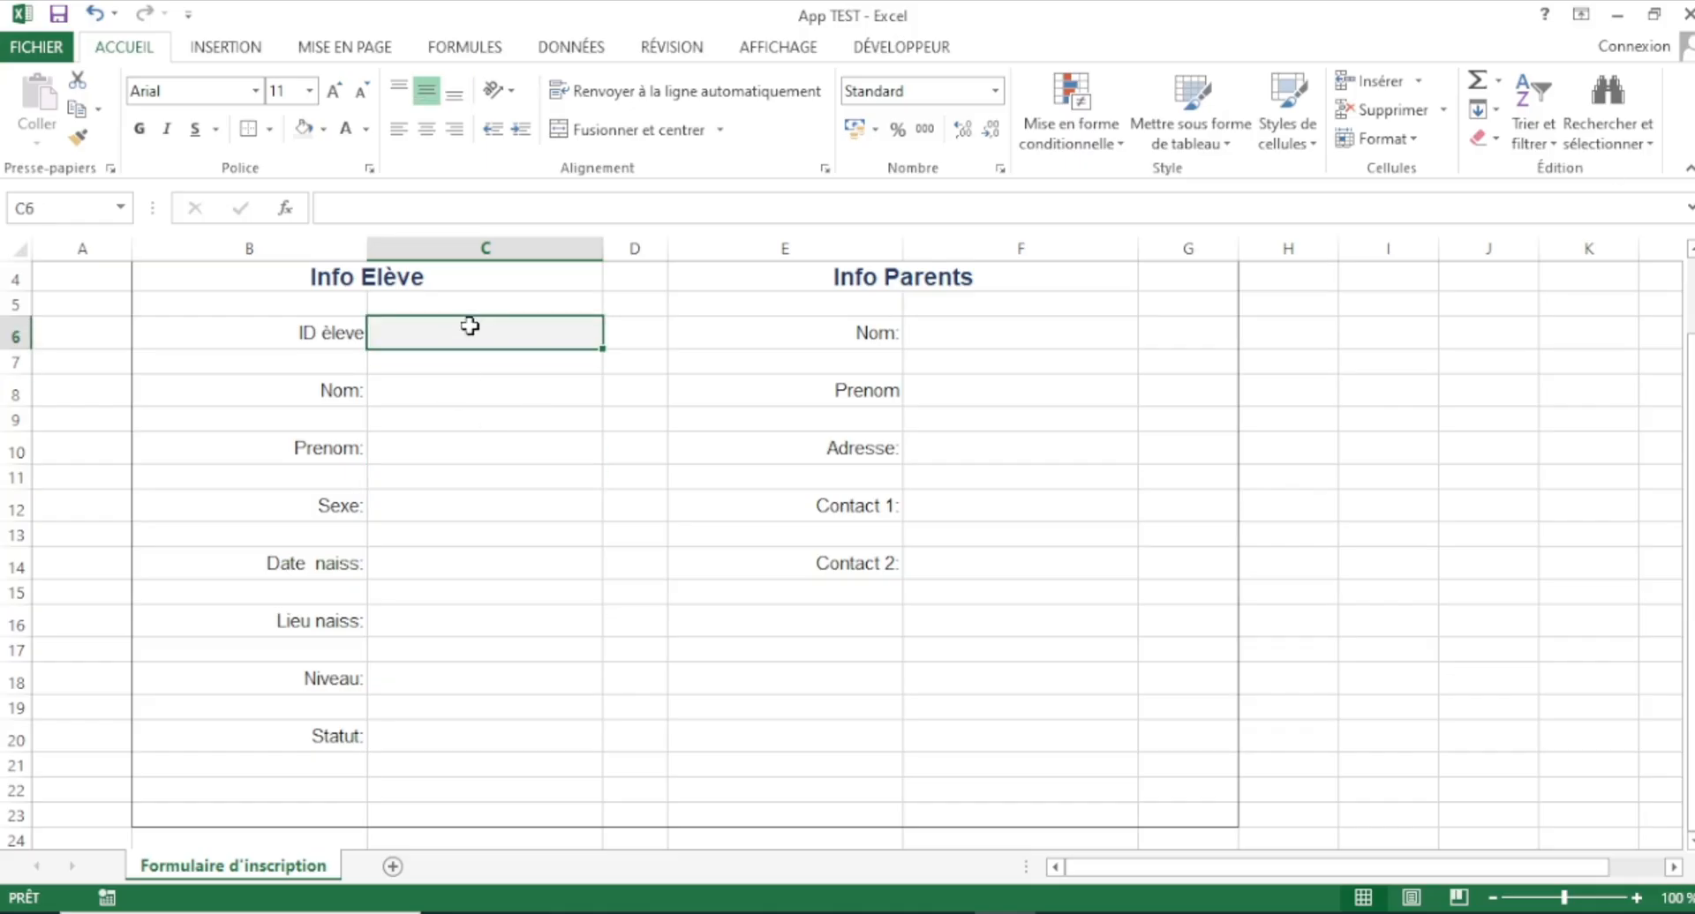
key("ctrl+c")
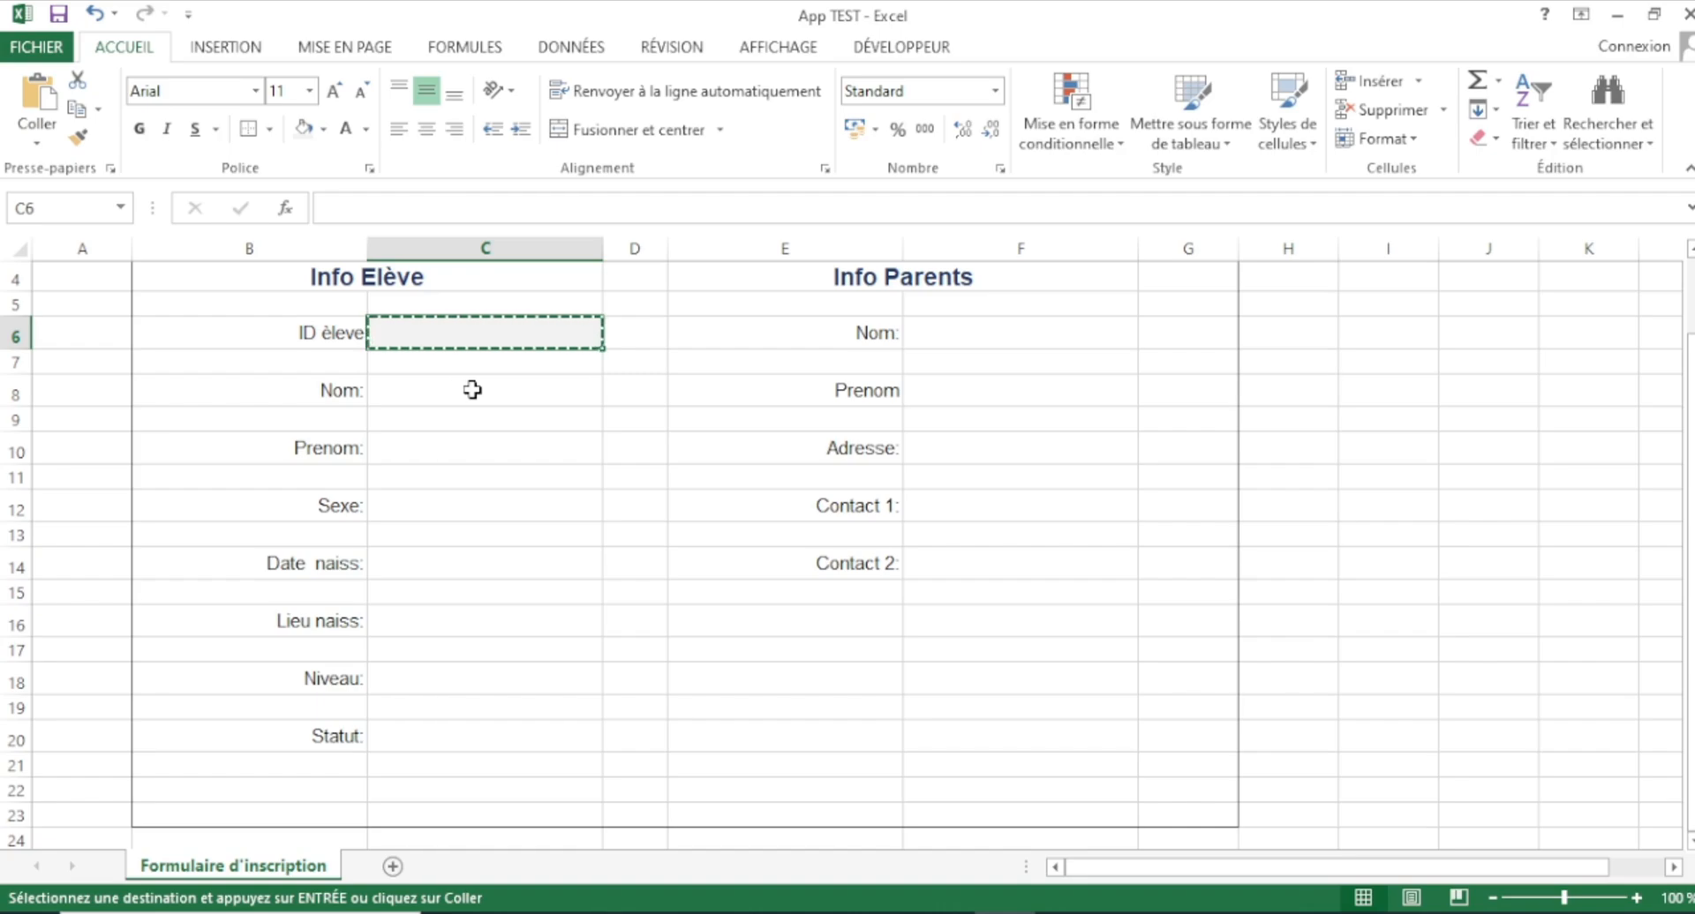
left_click(472, 391, "ctrl")
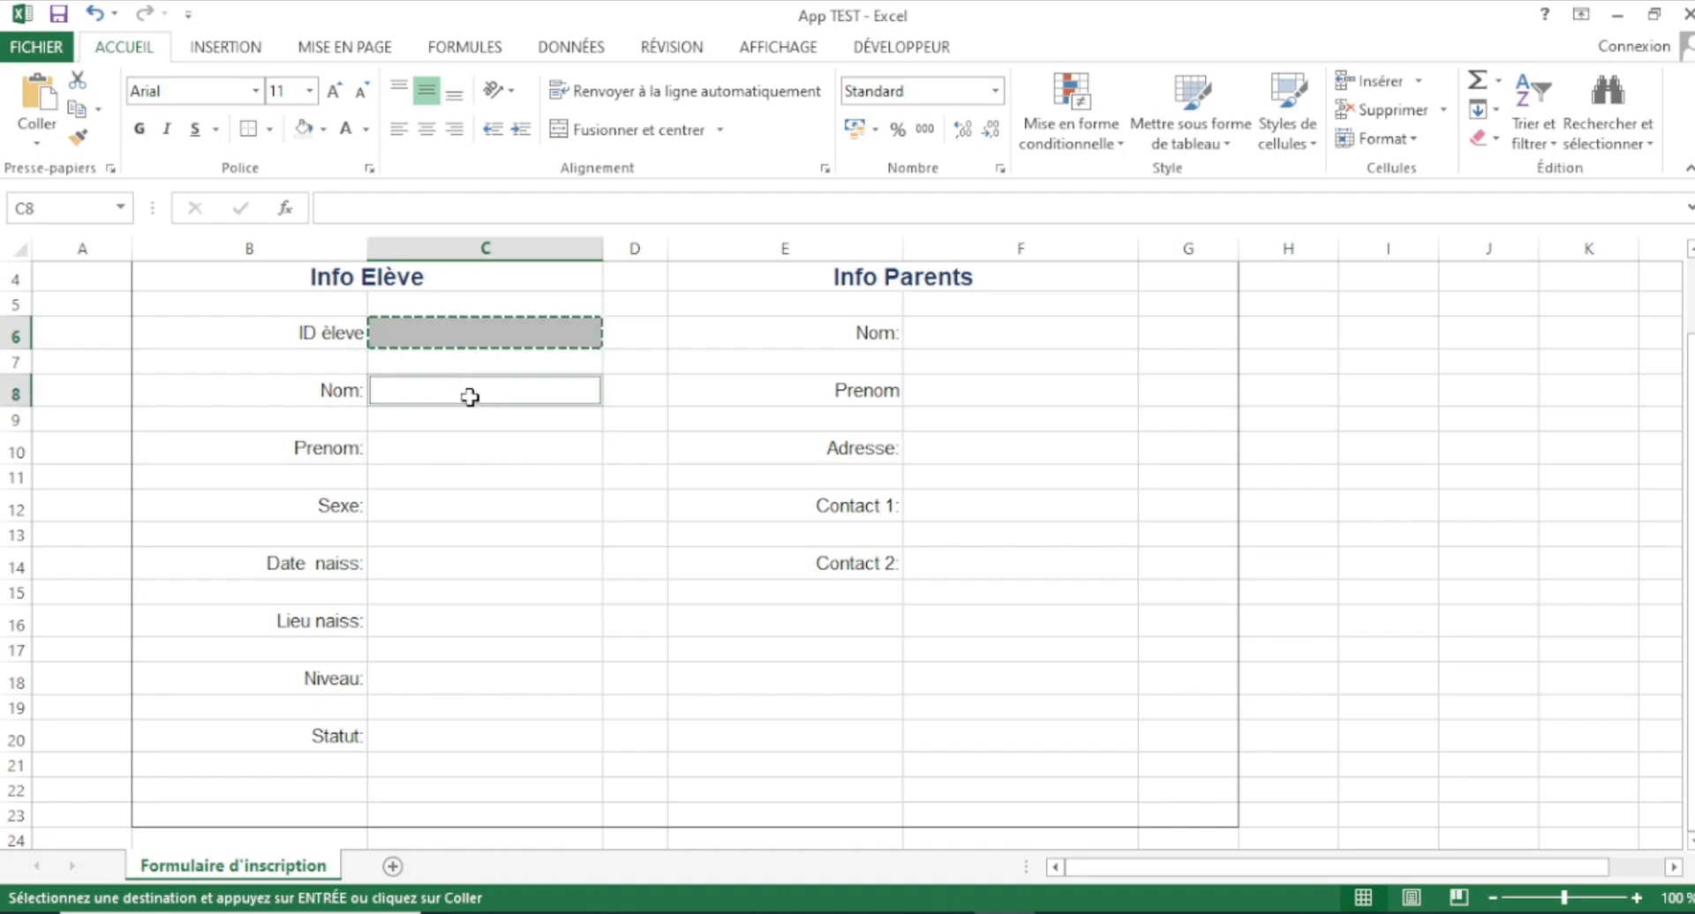
left_click(447, 451, "ctrl")
left_click(449, 500, "ctrl")
left_click(446, 571, "ctrl")
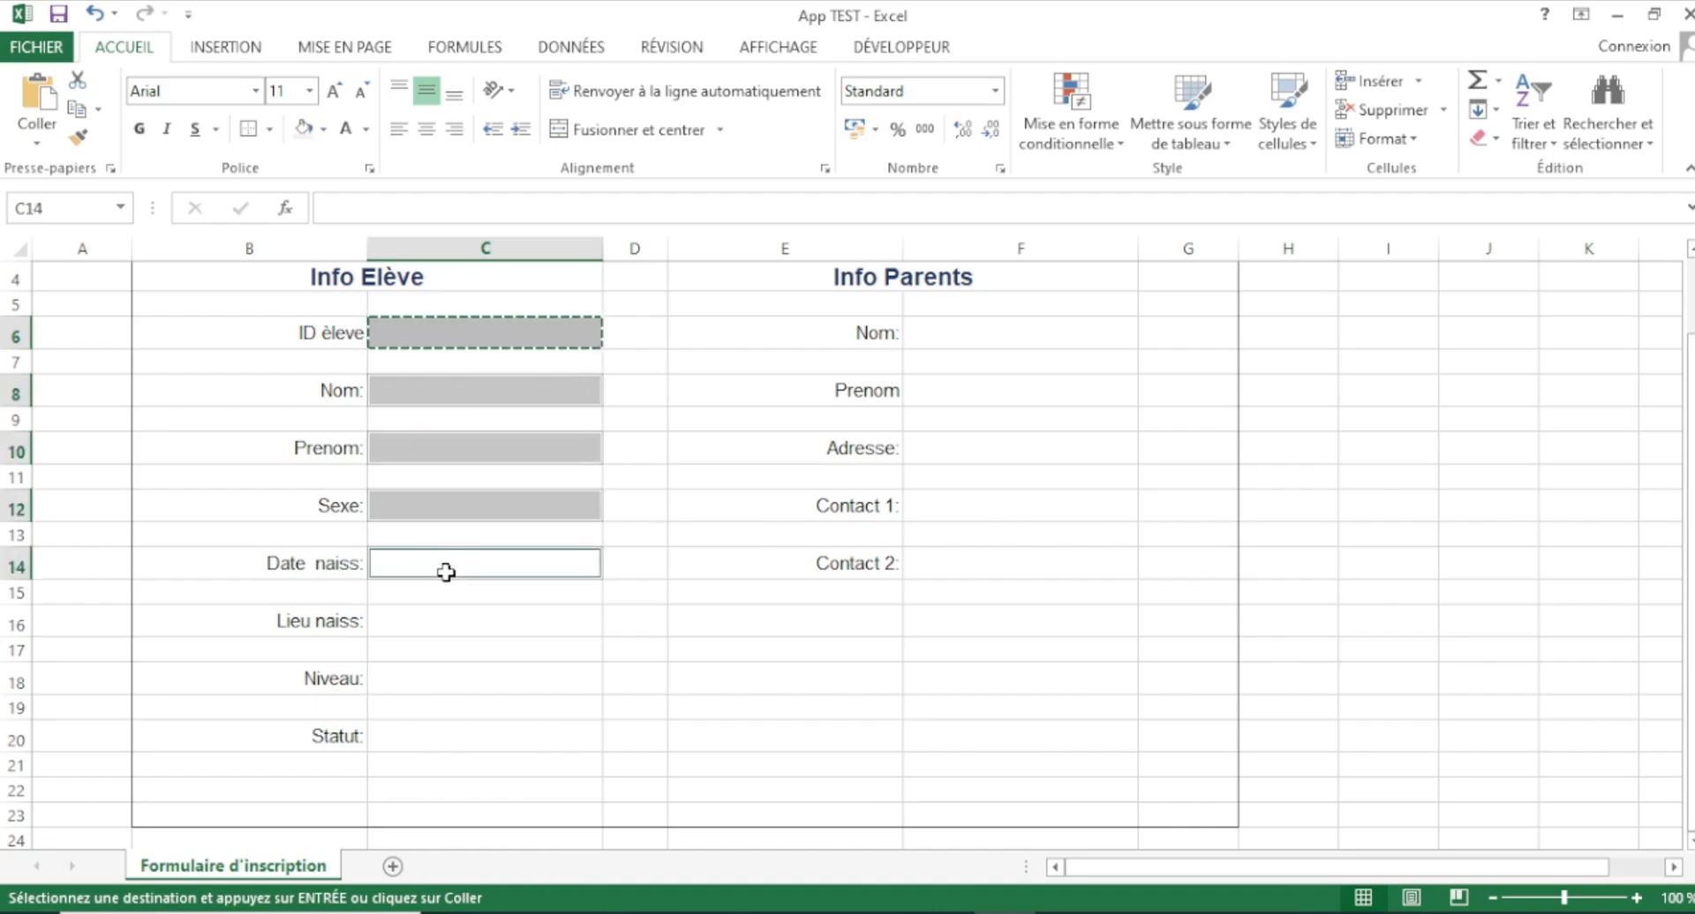
left_click(443, 618, "ctrl")
left_click(446, 680, "ctrl")
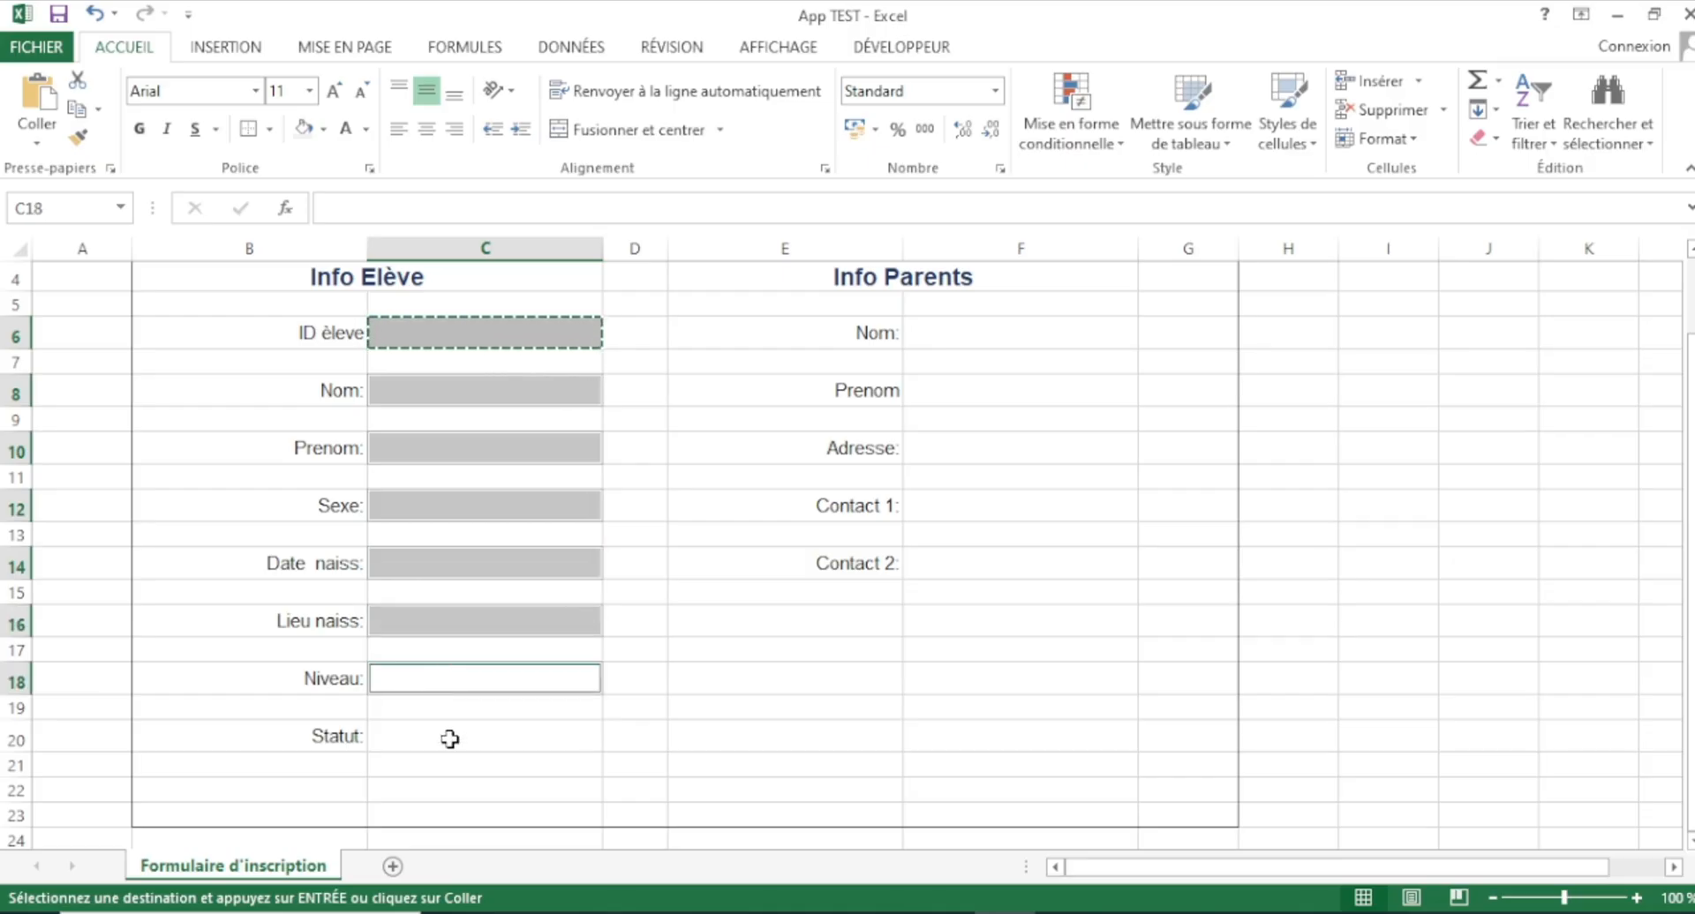
left_click(450, 737, "ctrl")
left_click(1010, 328, "ctrl")
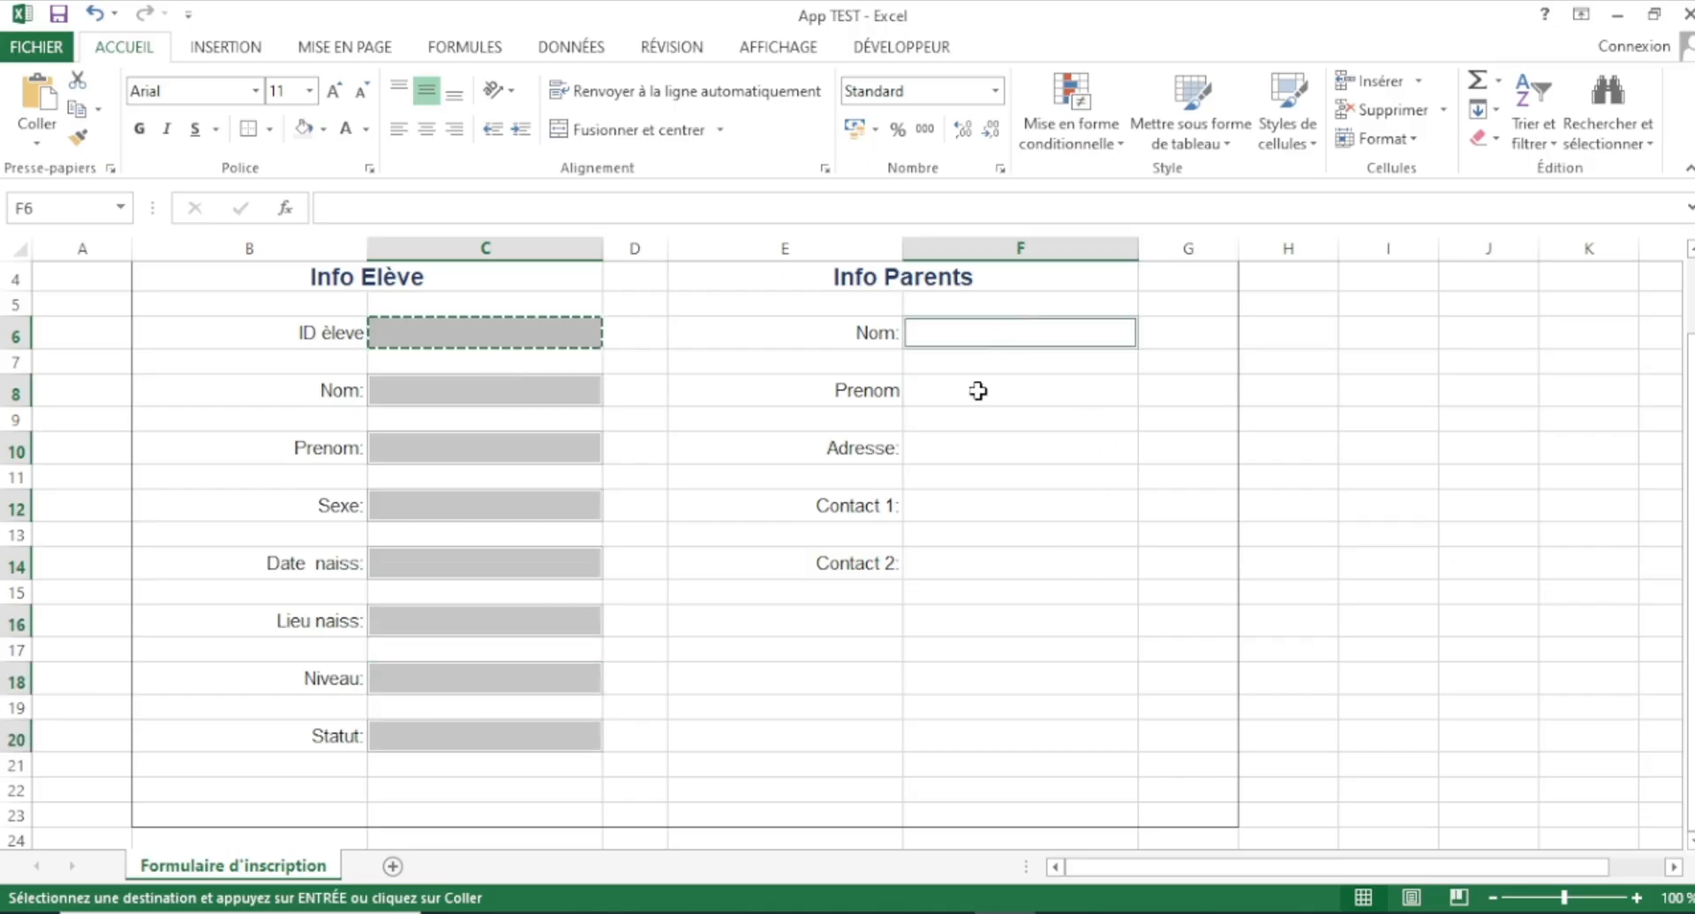
left_click(978, 389, "ctrl")
left_click(994, 448, "ctrl")
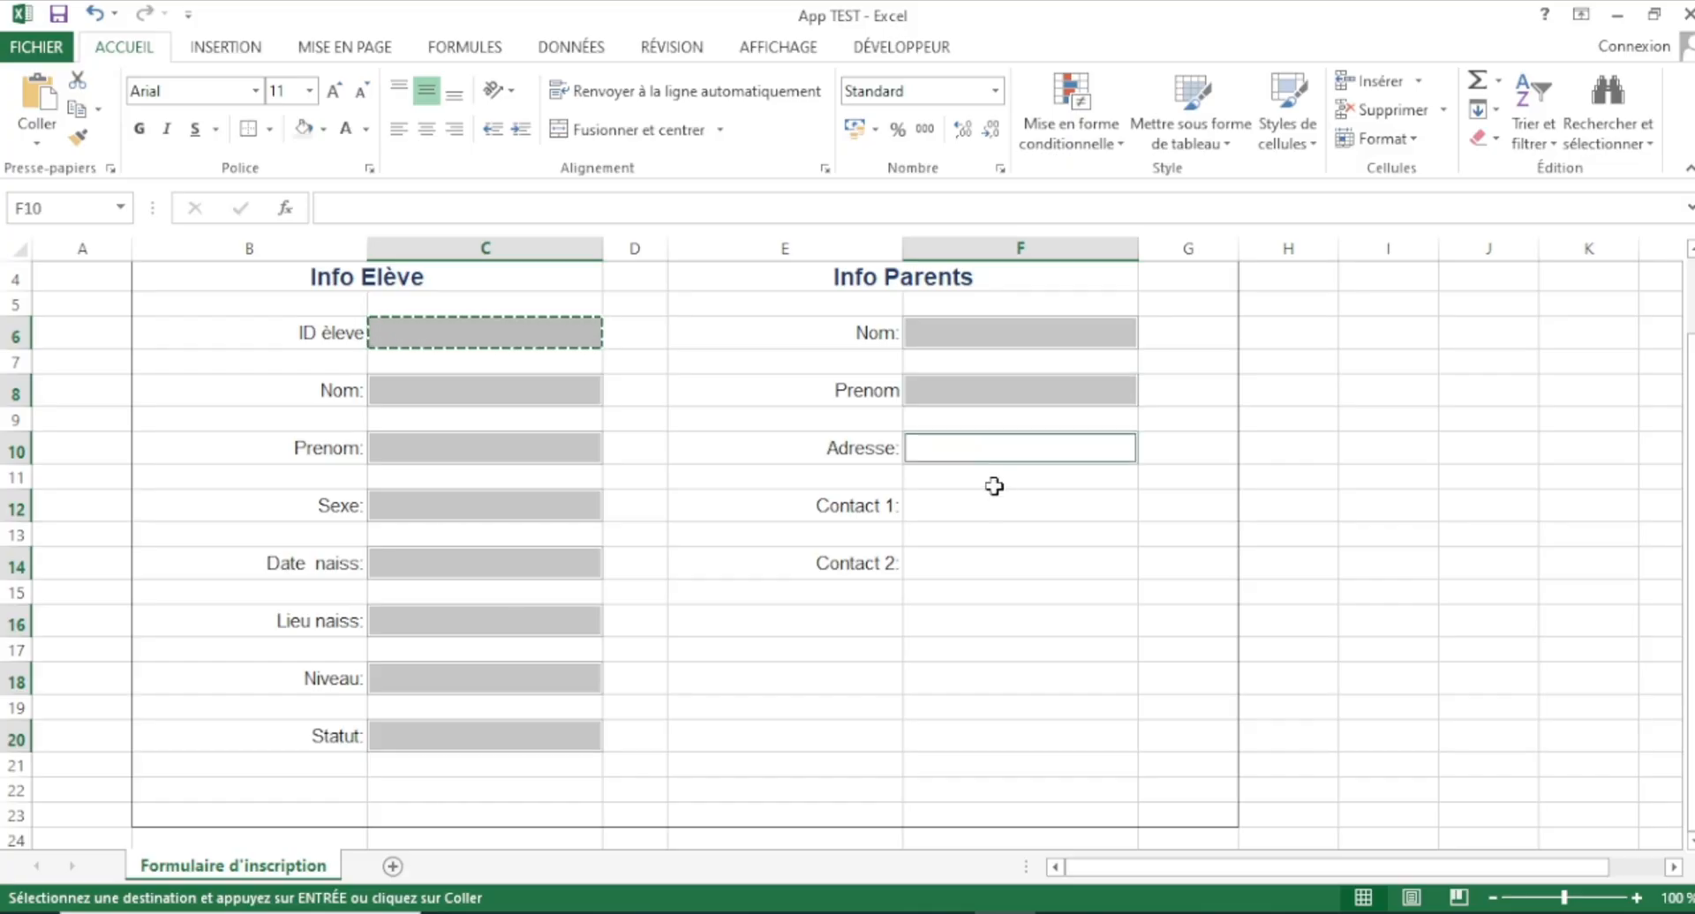
left_click(978, 502, "ctrl")
left_click(969, 556, "ctrl")
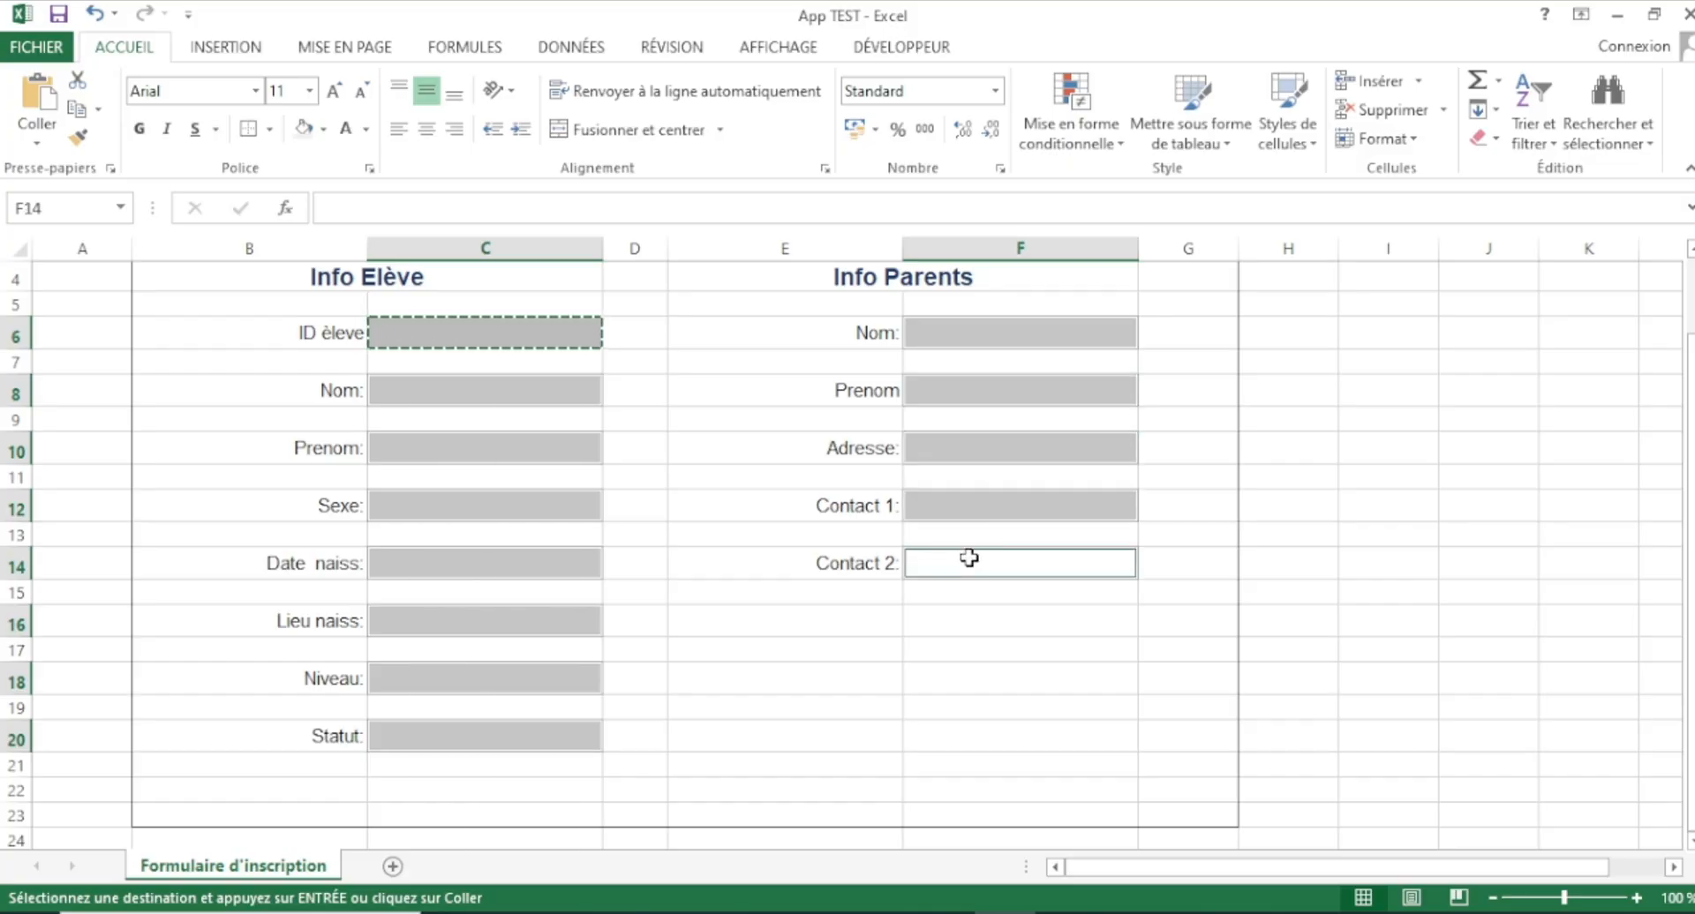
key("ctrl+v")
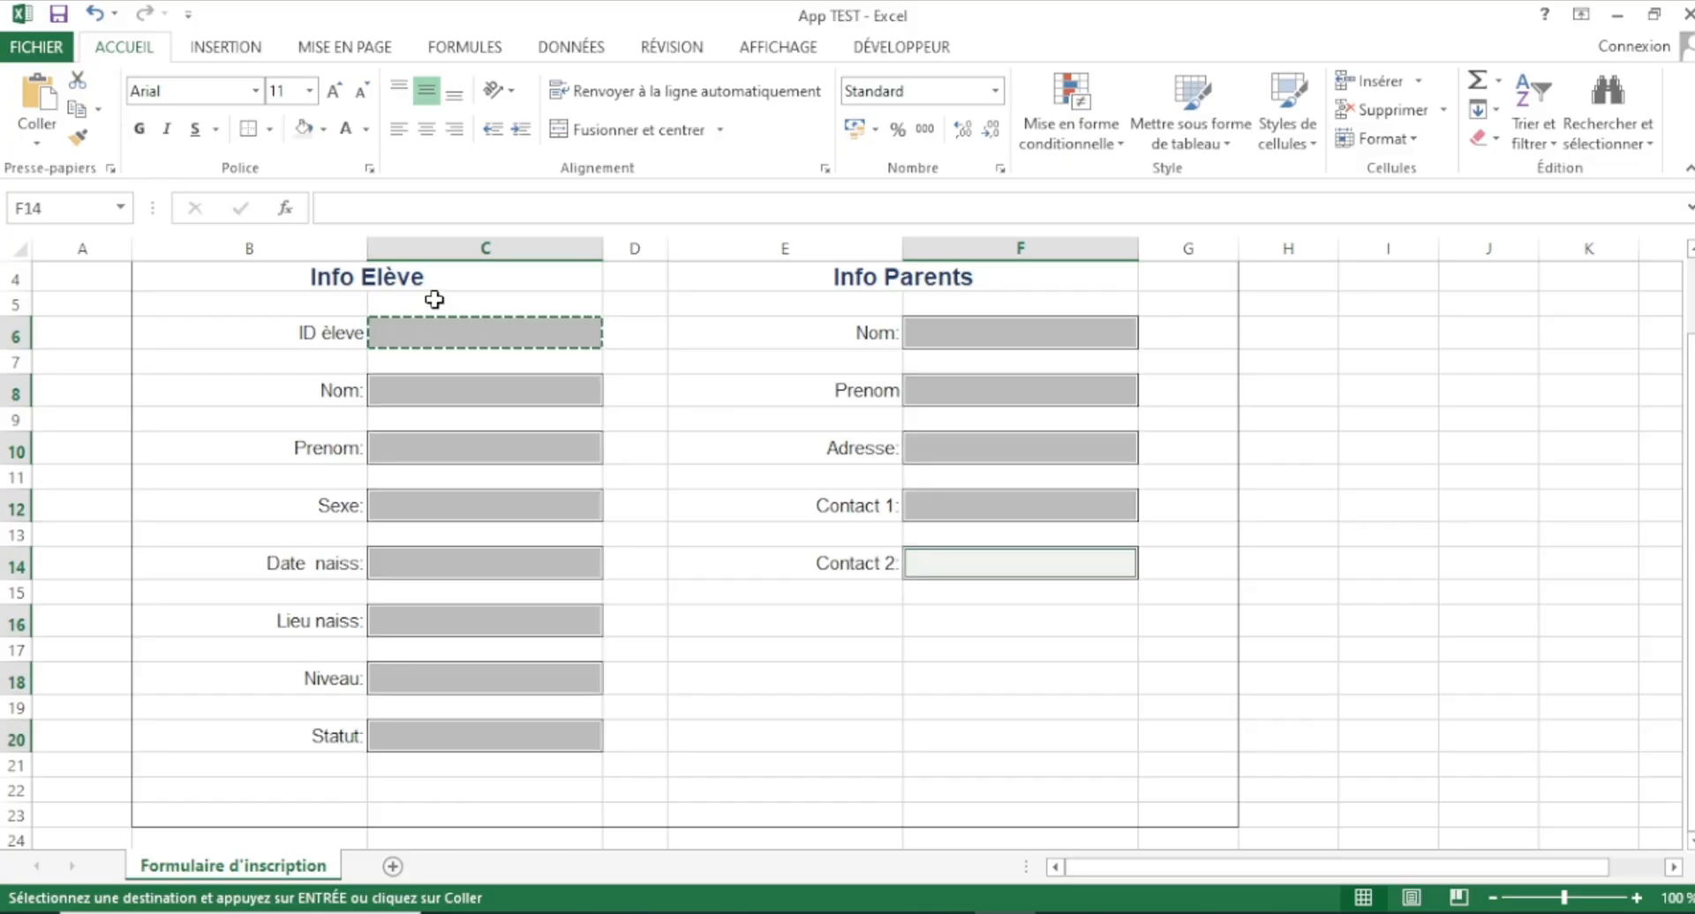
- Set the border line color to a light gray from the white theme shades and leave border drawing mode
left_click(269, 130)
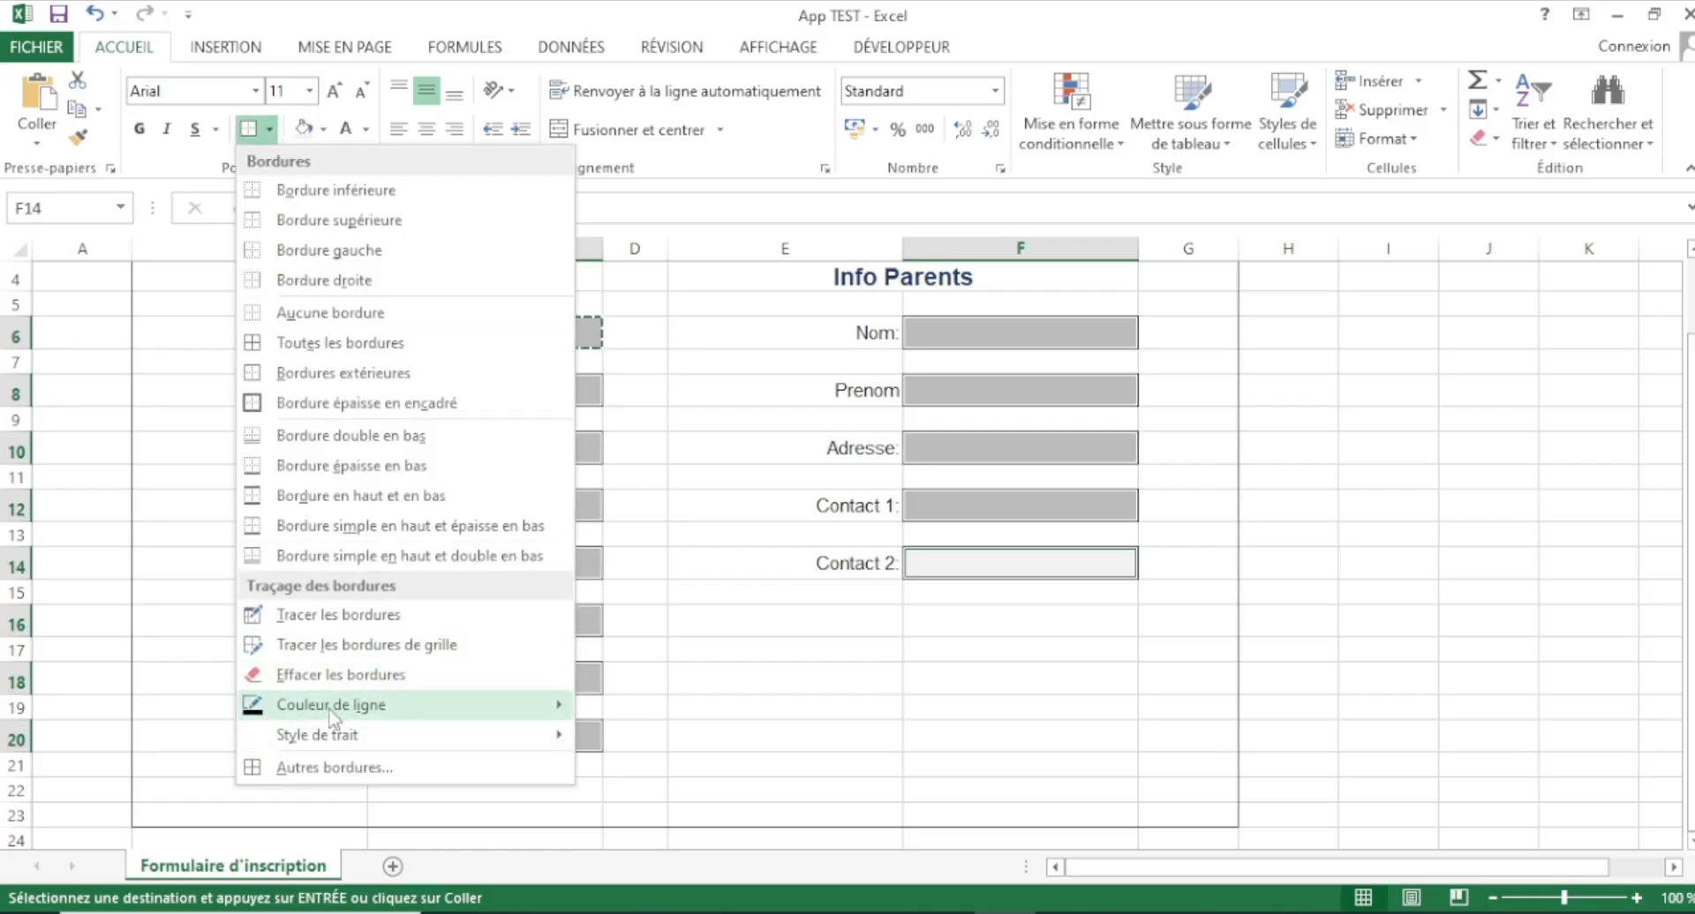
mouse_move(336, 715)
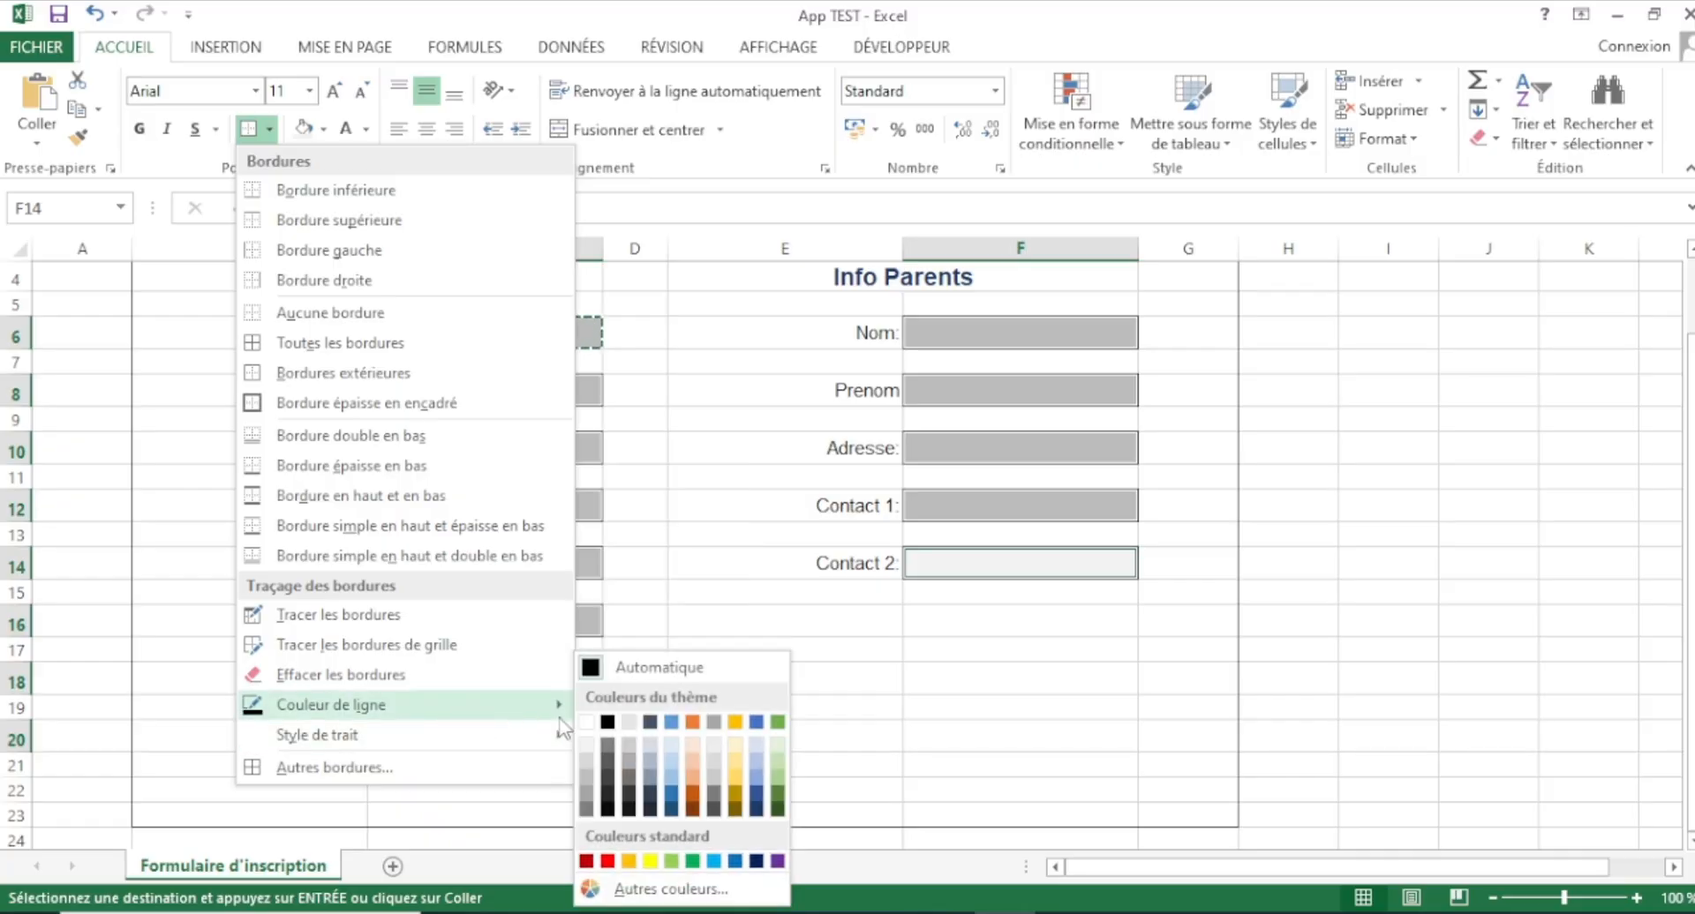
left_click(586, 763)
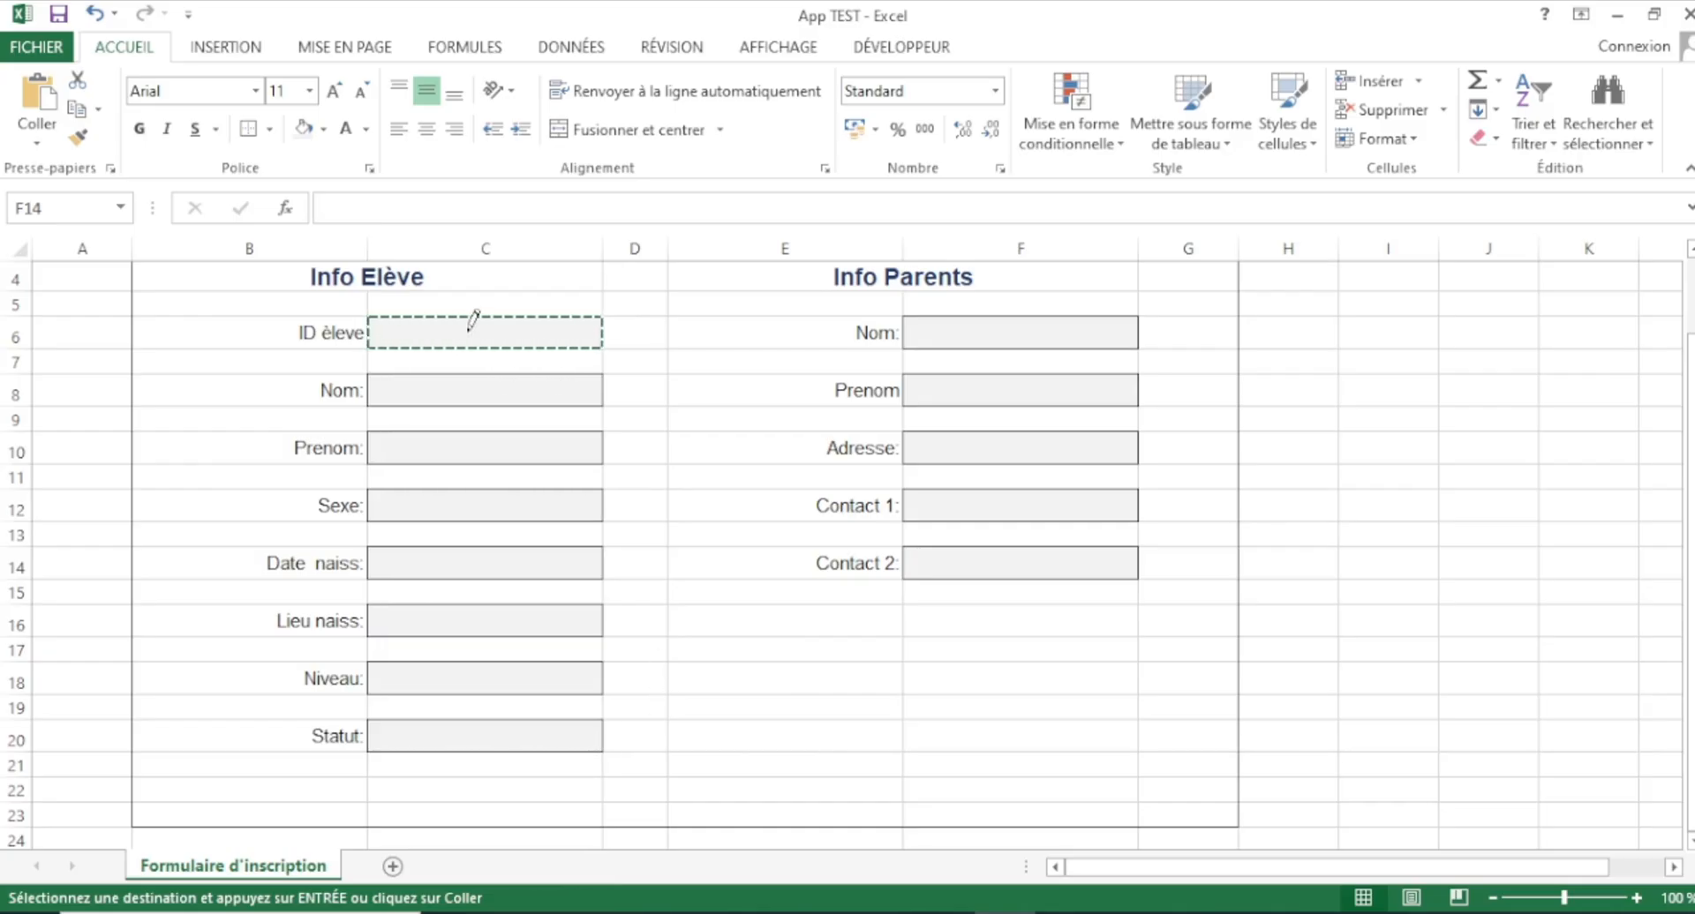
key("Escape")
left_click(611, 473)
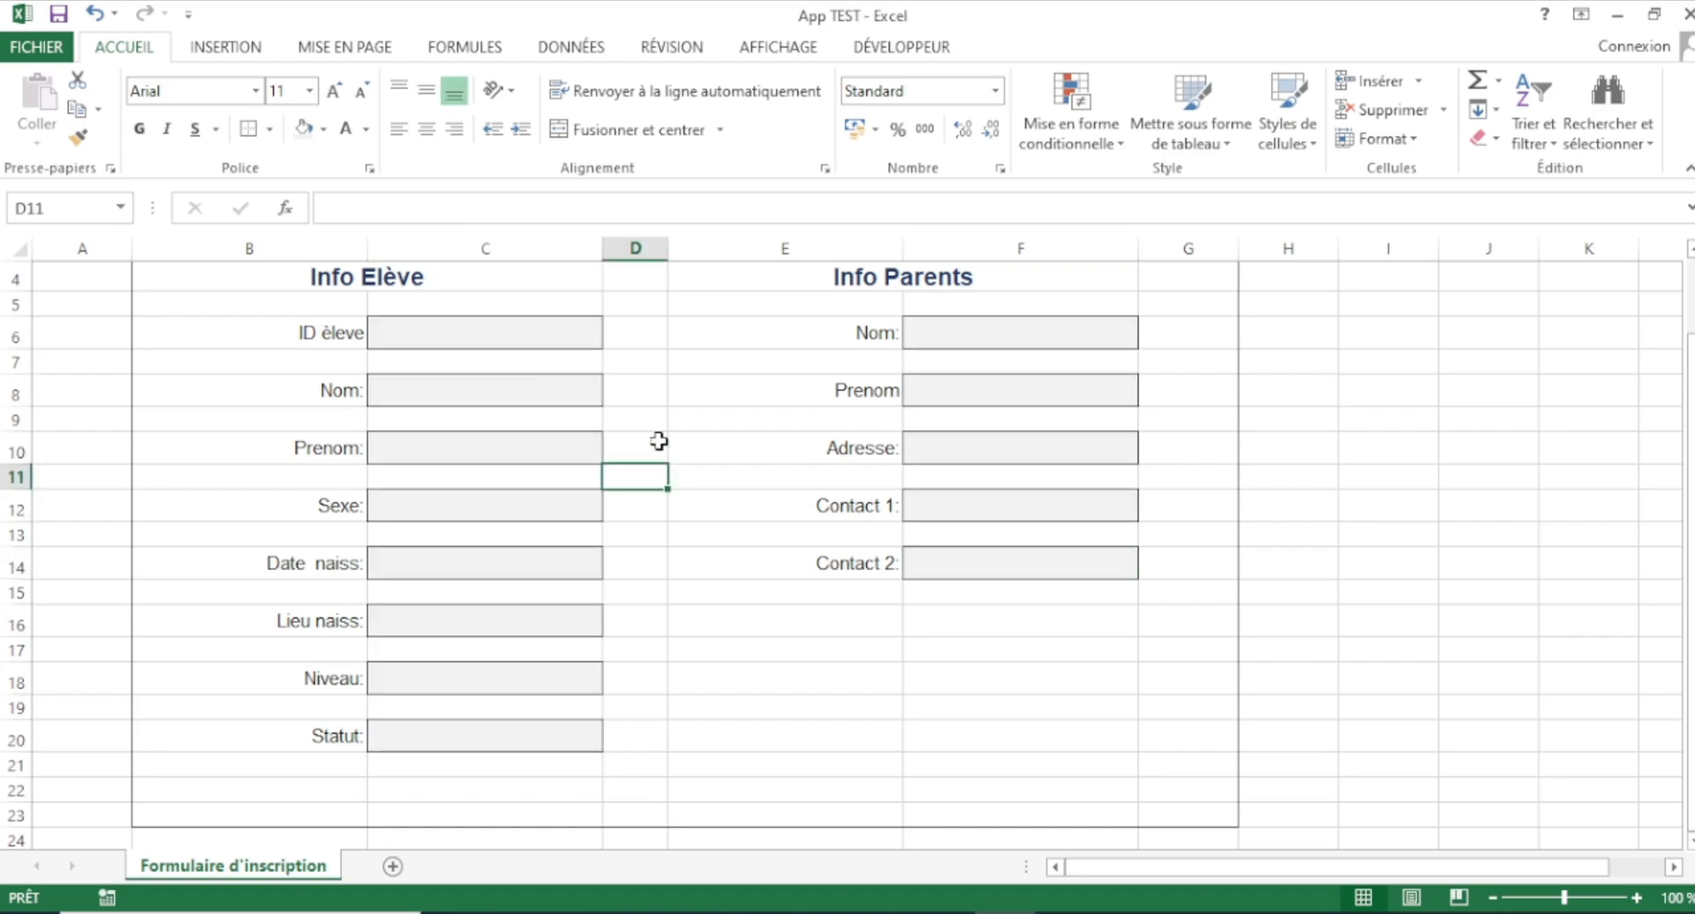
- Reapply the outside borders in light gray to the entry cells in columns C and F, and shorten the odd-numbered rows 7 through 19 by about a third
left_click(527, 330)
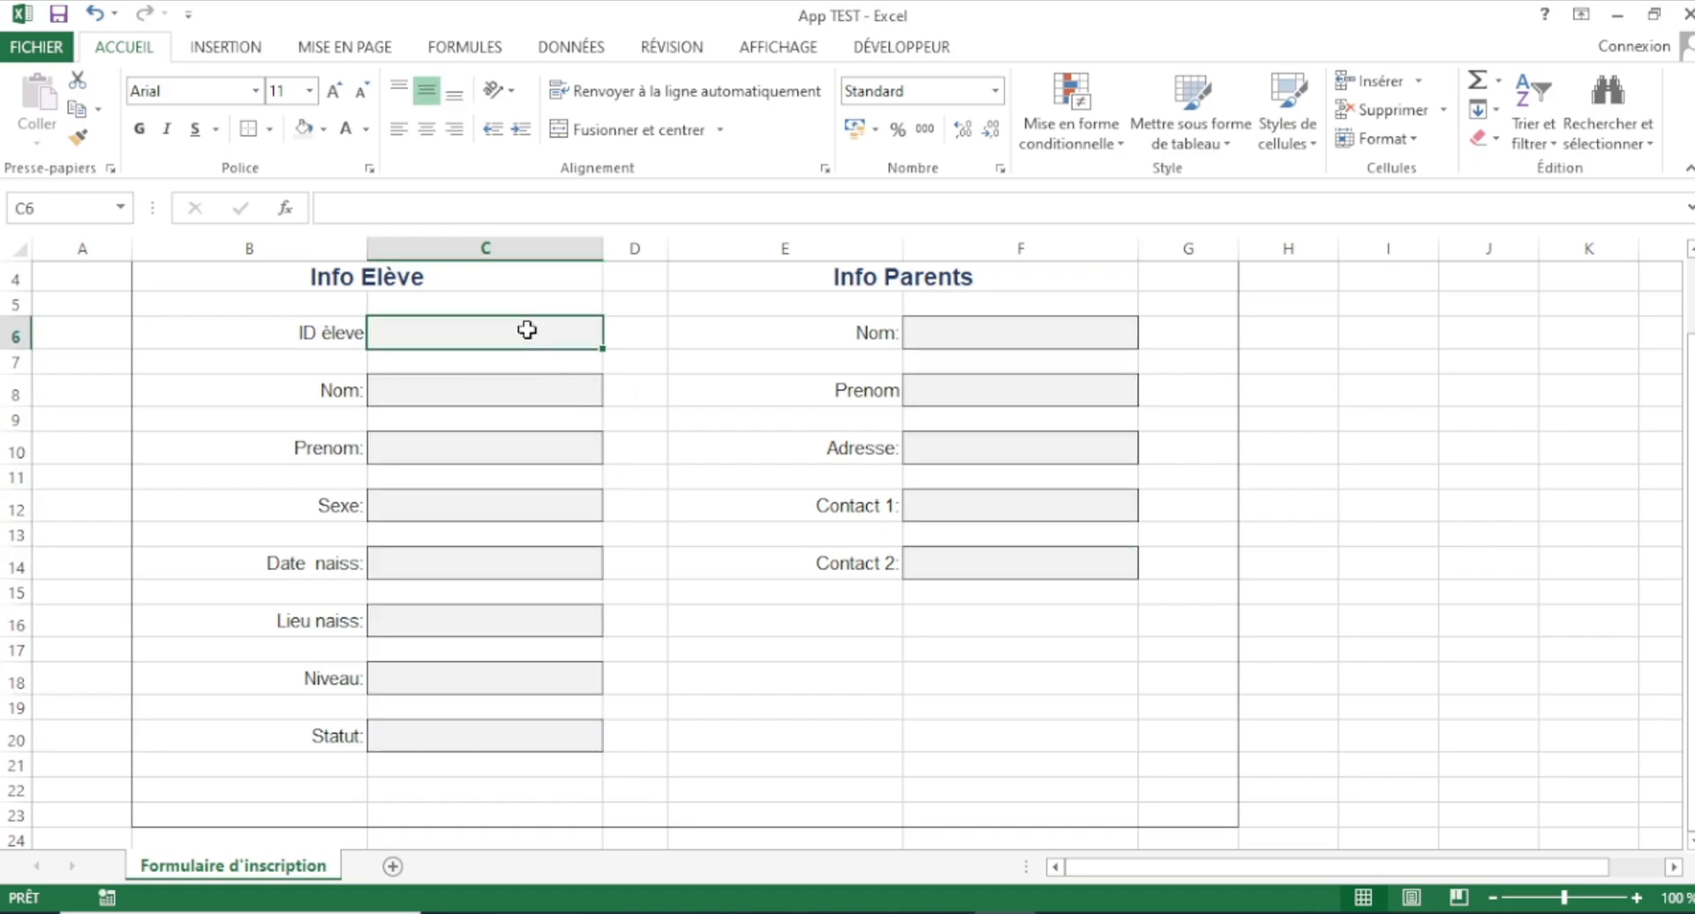
left_click(504, 388, "ctrl")
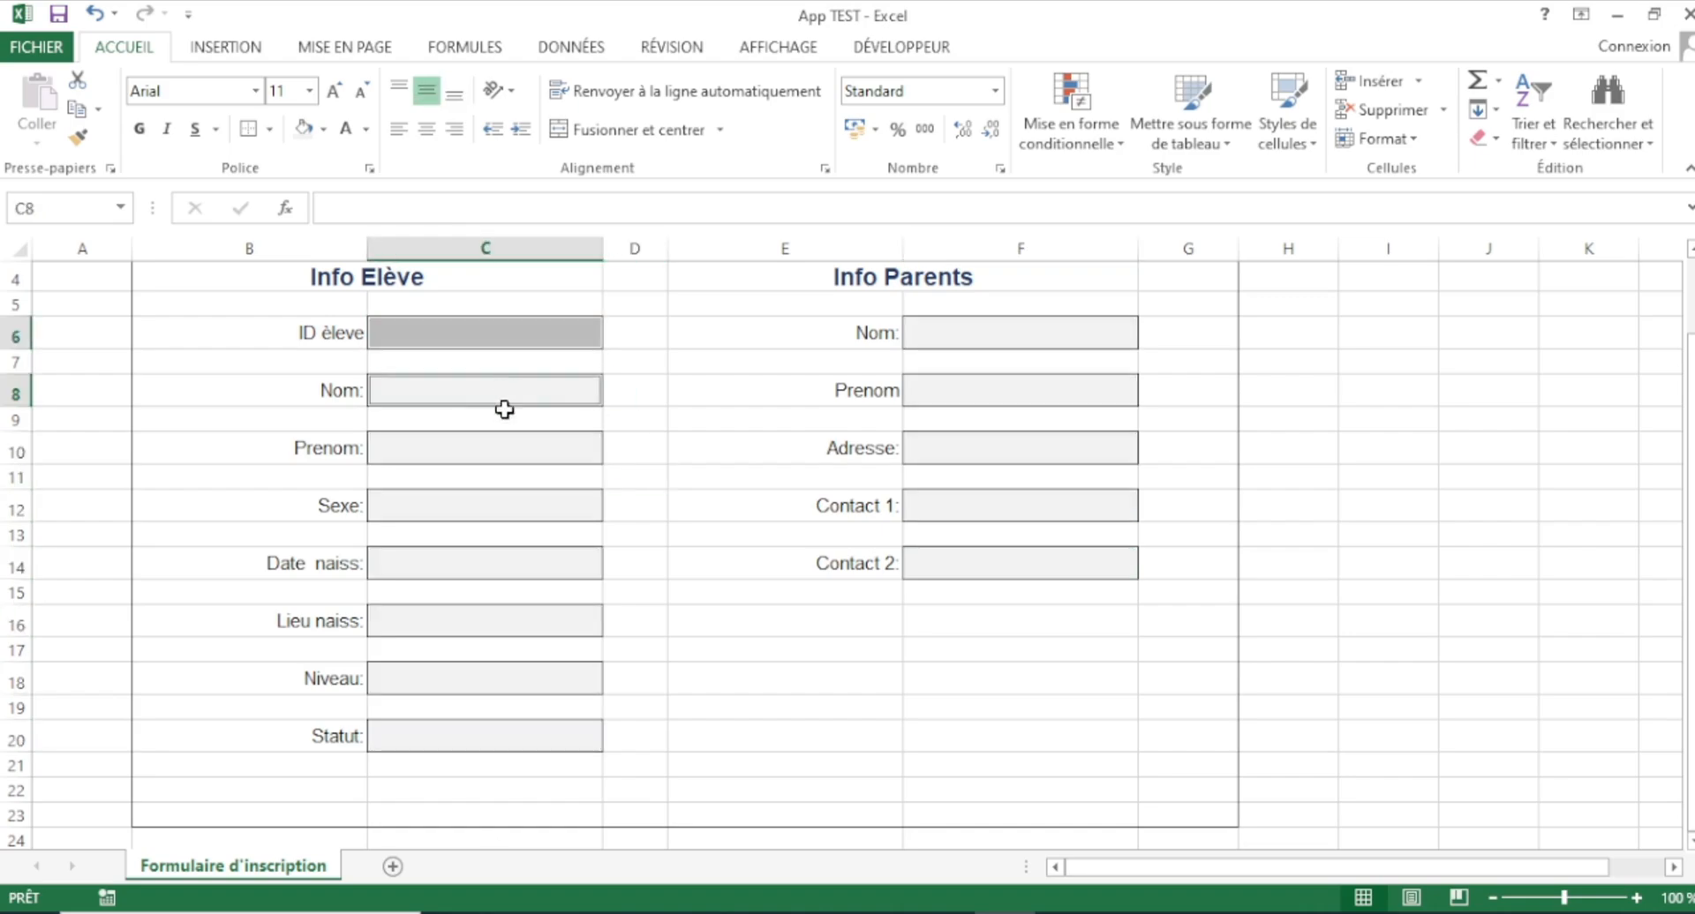
left_click(508, 444, "ctrl")
left_click(517, 511, "ctrl")
left_click(516, 564, "ctrl")
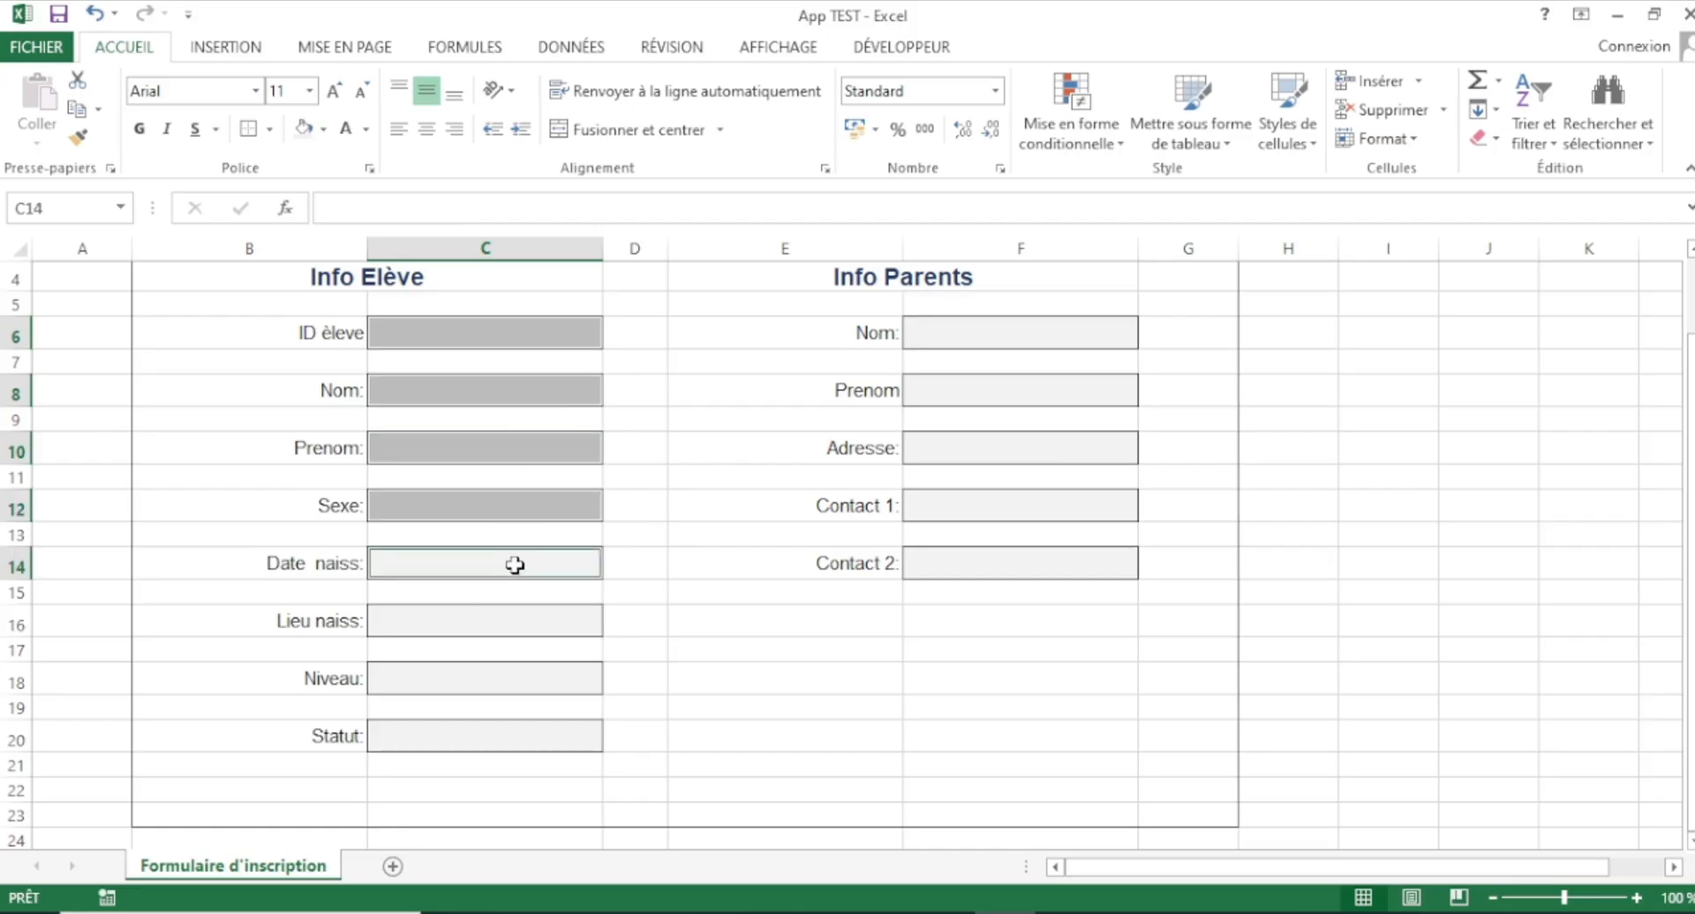
left_click(511, 613, "ctrl")
left_click(500, 685, "ctrl")
left_click(498, 724, "ctrl")
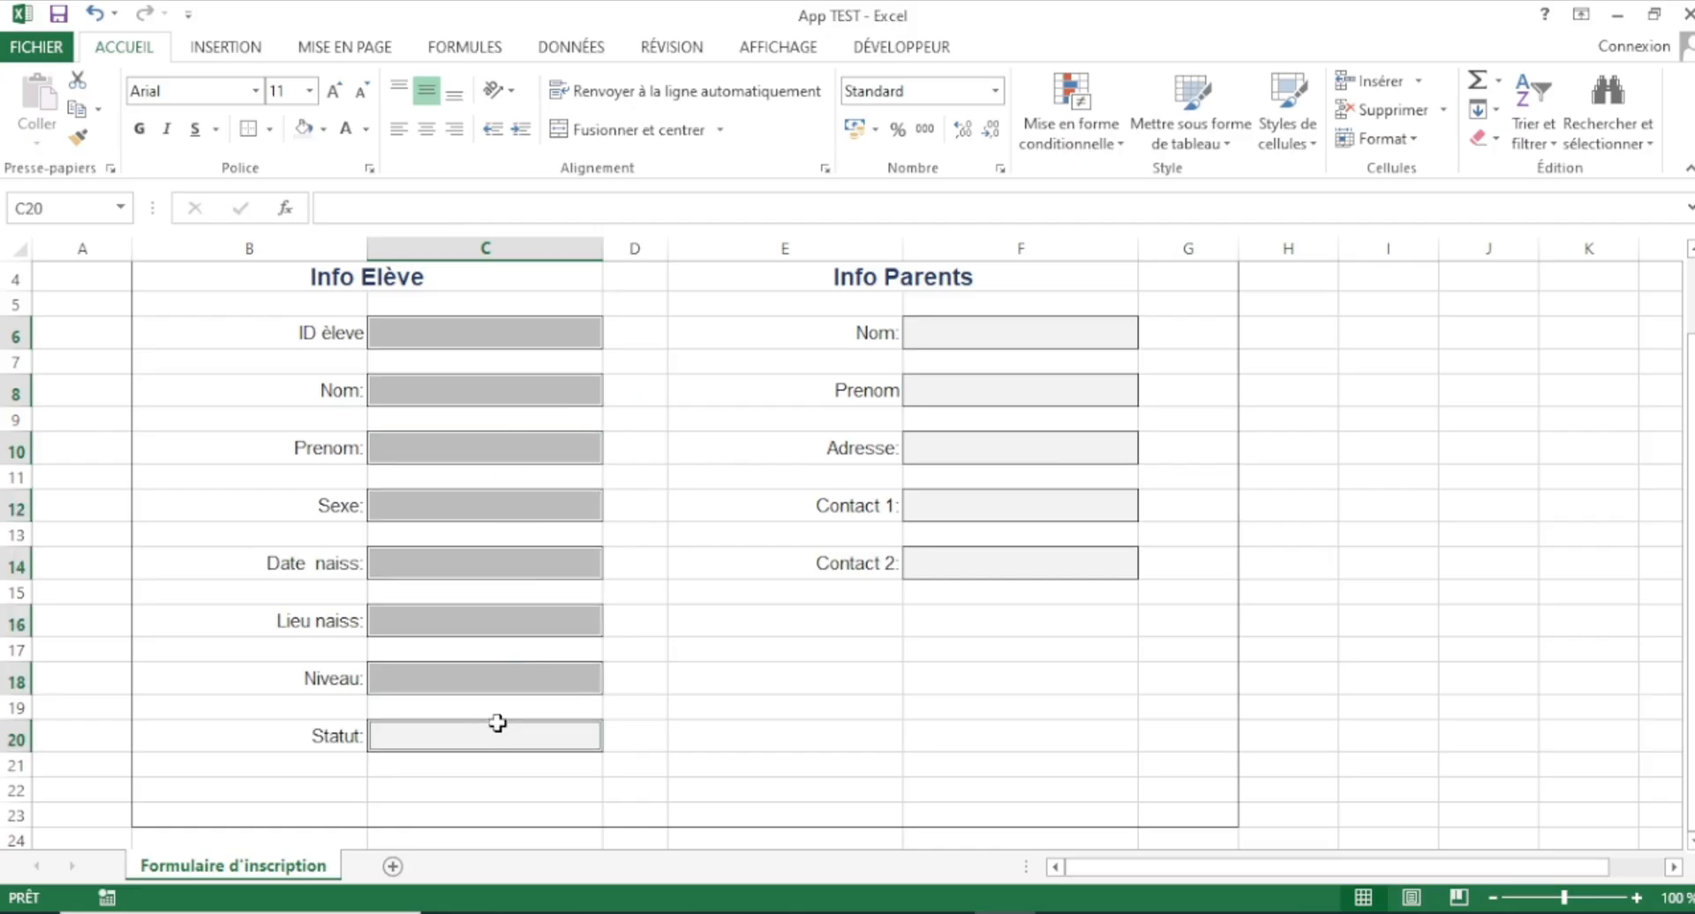
left_click(983, 332, "ctrl")
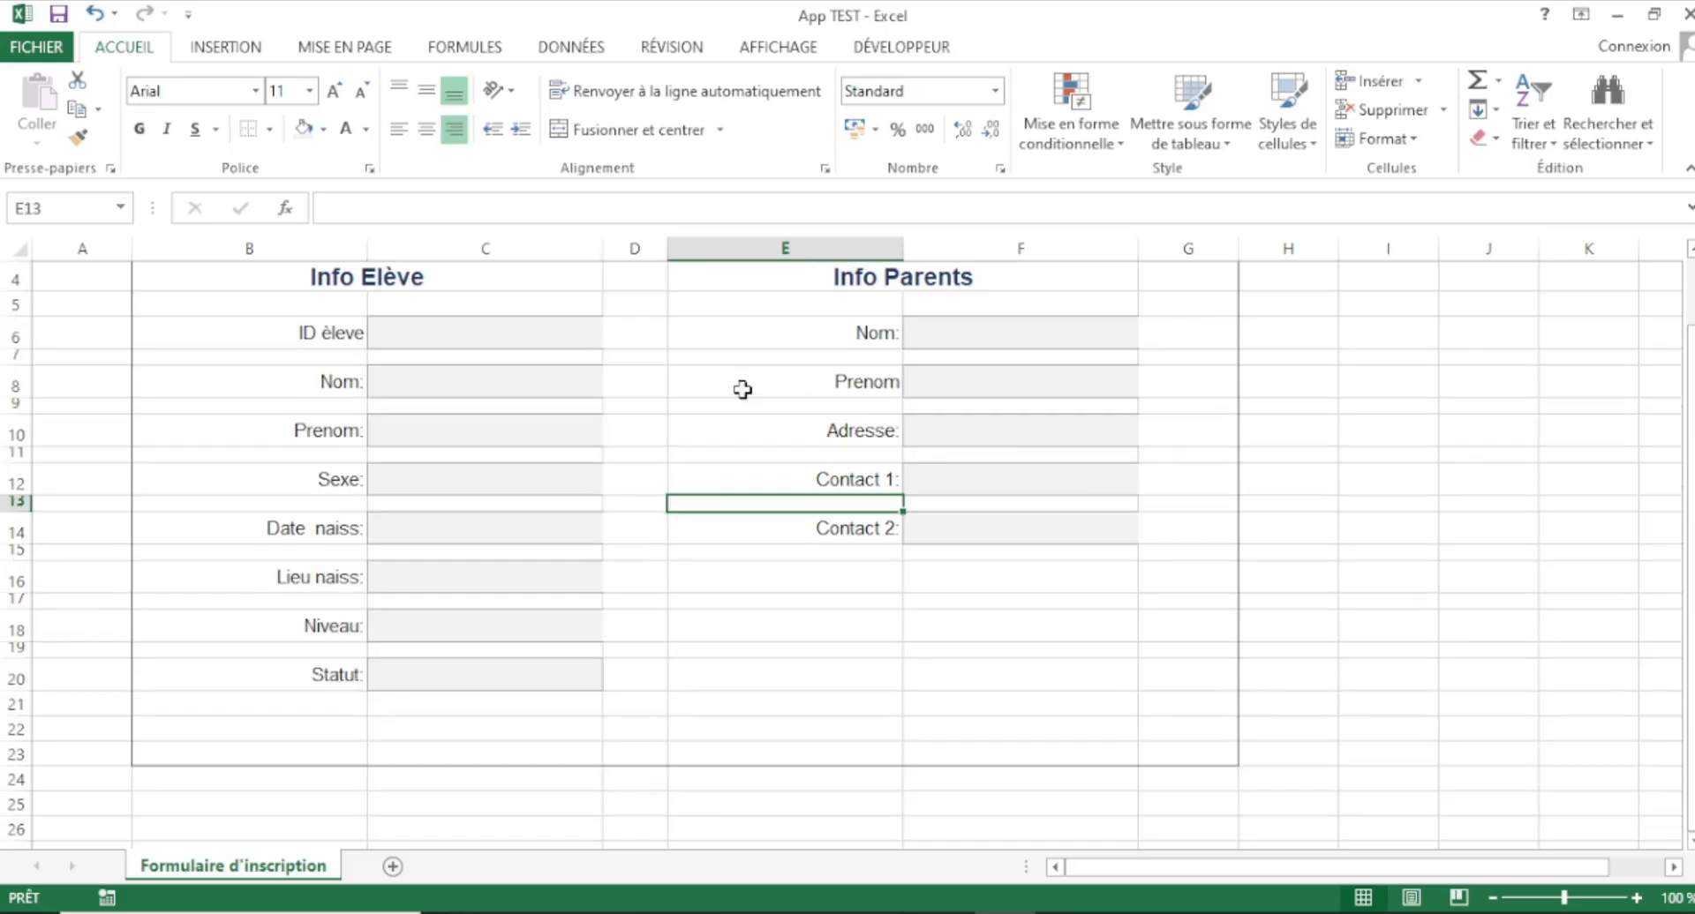
left_click(937, 651)
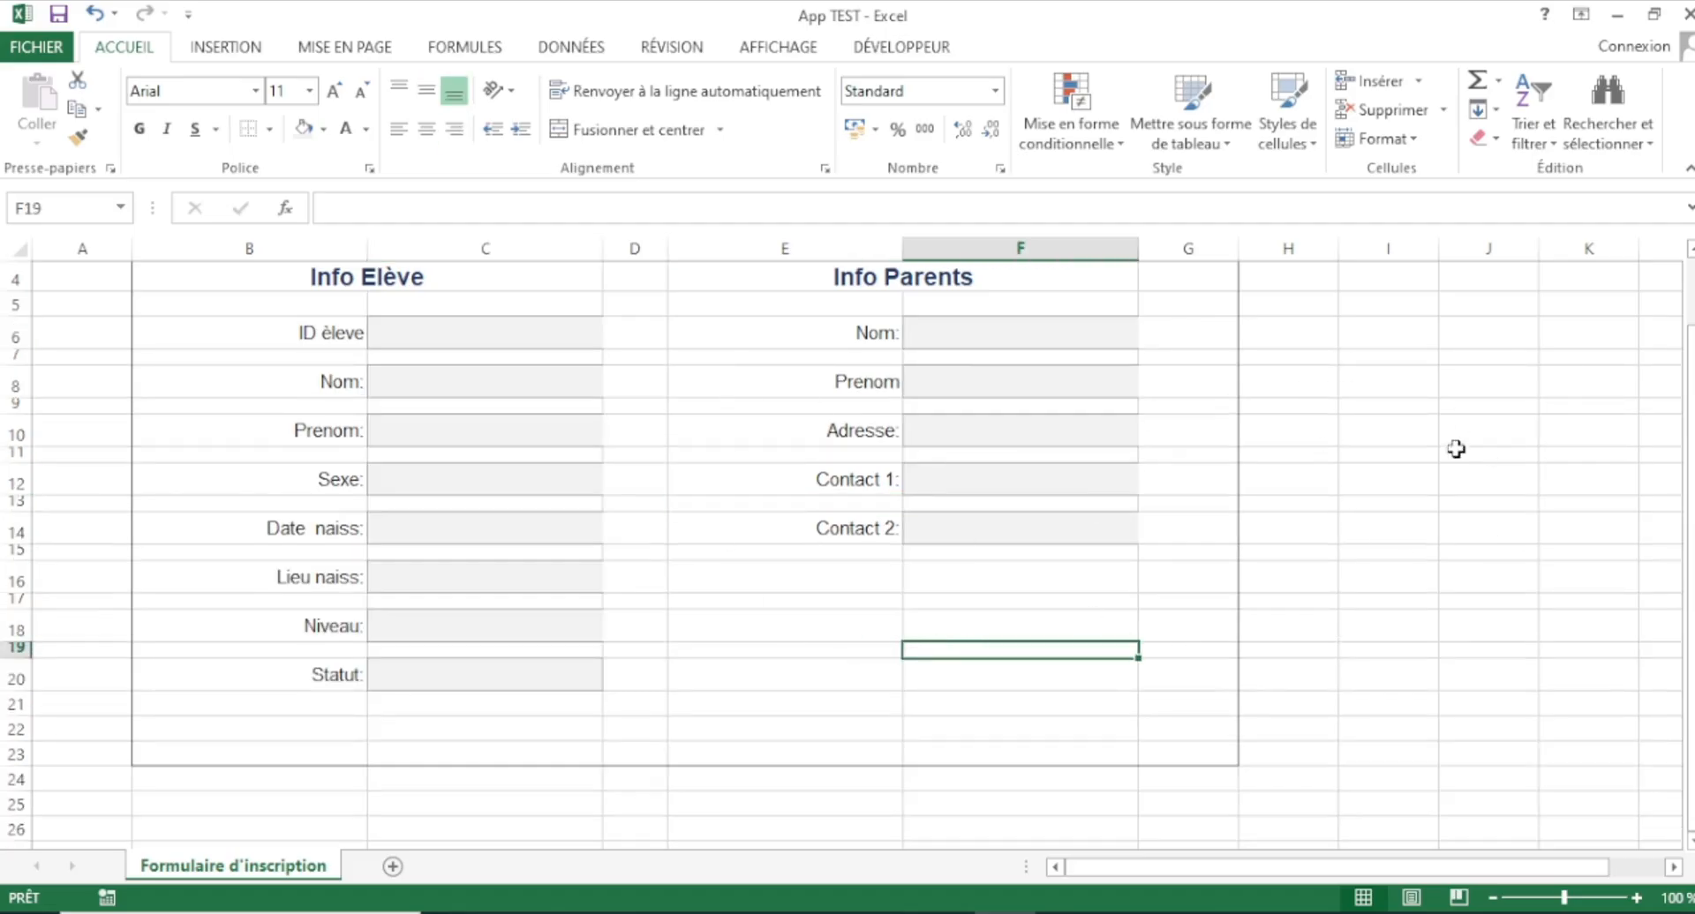
- Hide the worksheet gridlines and check the whole form from title to bottom border
scroll(1455, 450, "up", 1)
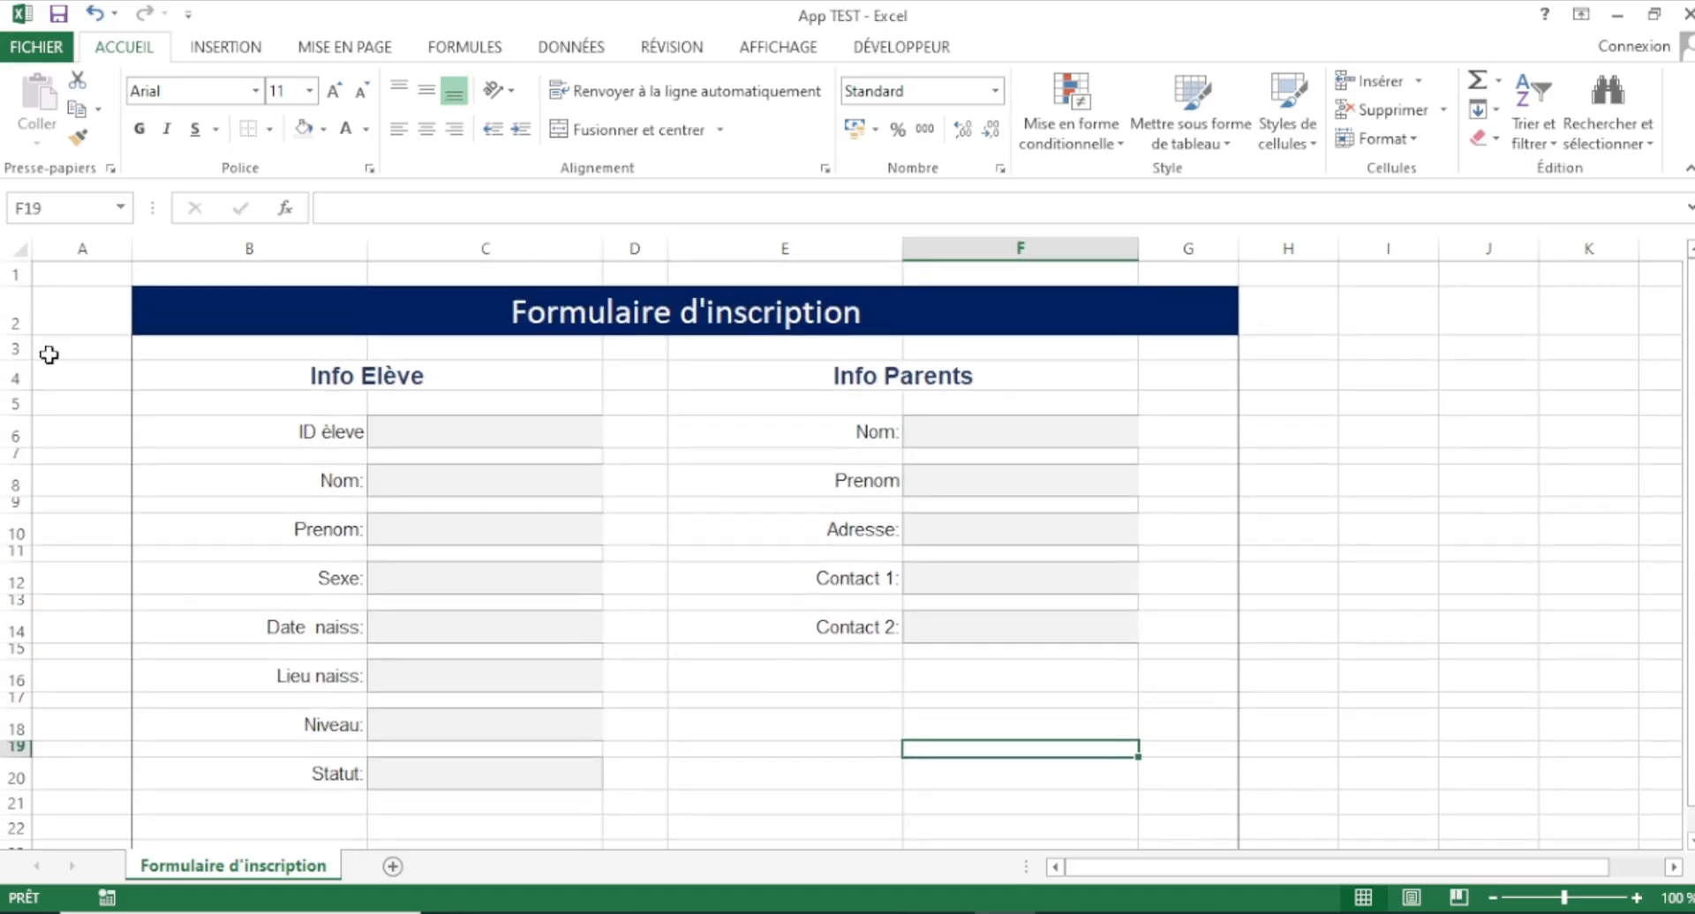
left_click(1345, 534)
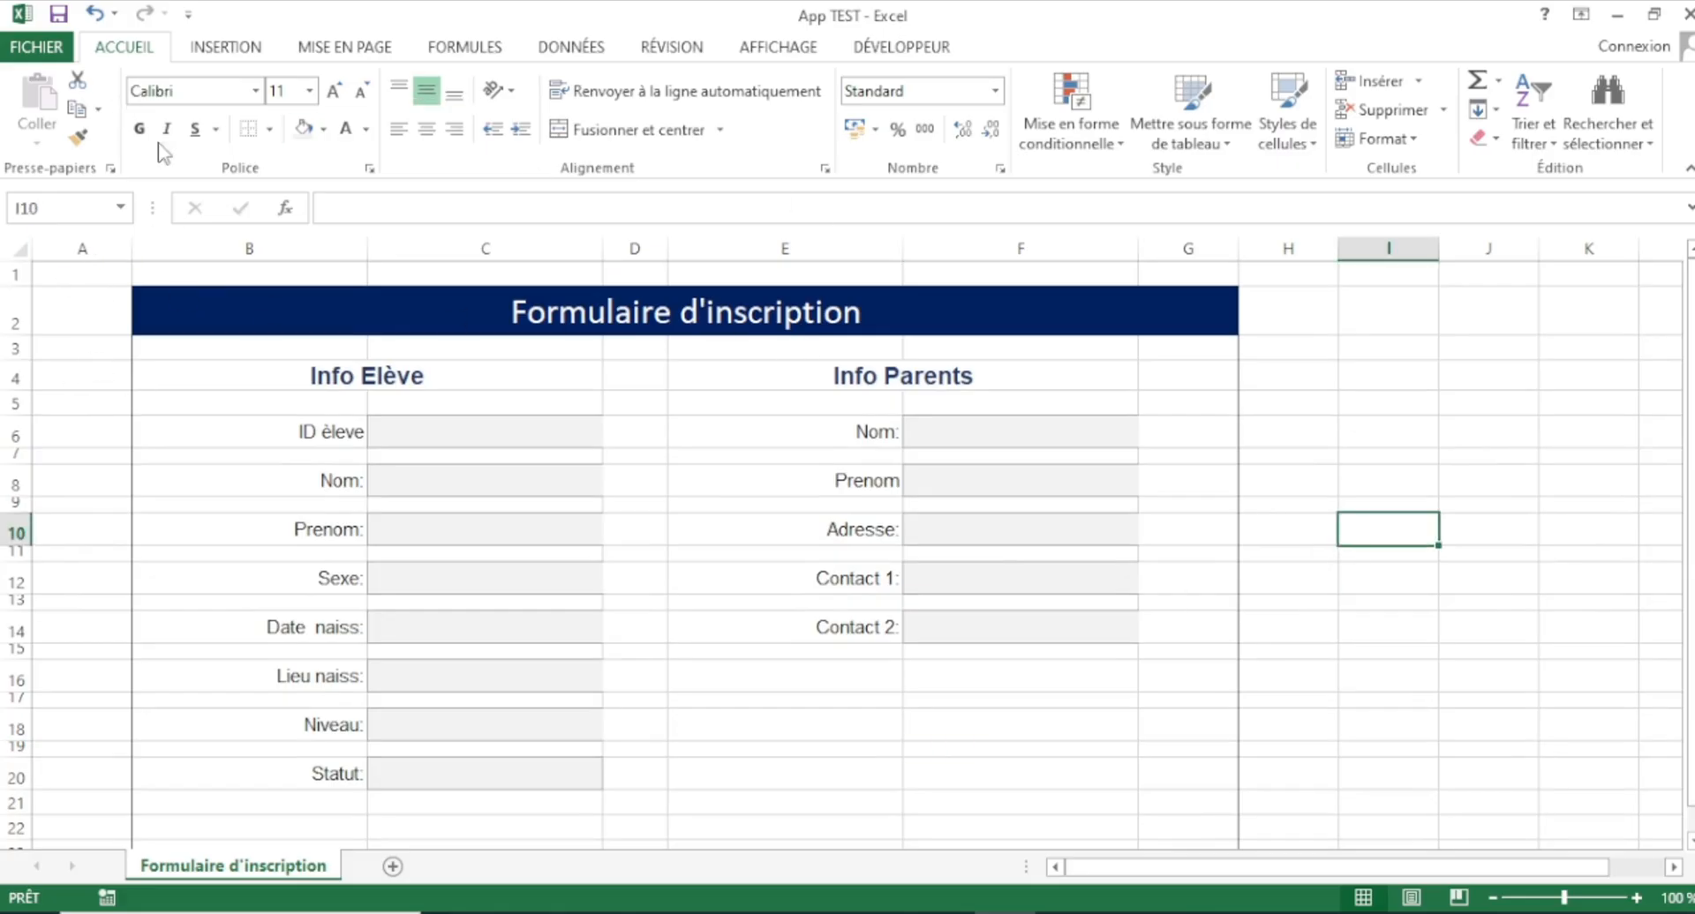
left_click(781, 48)
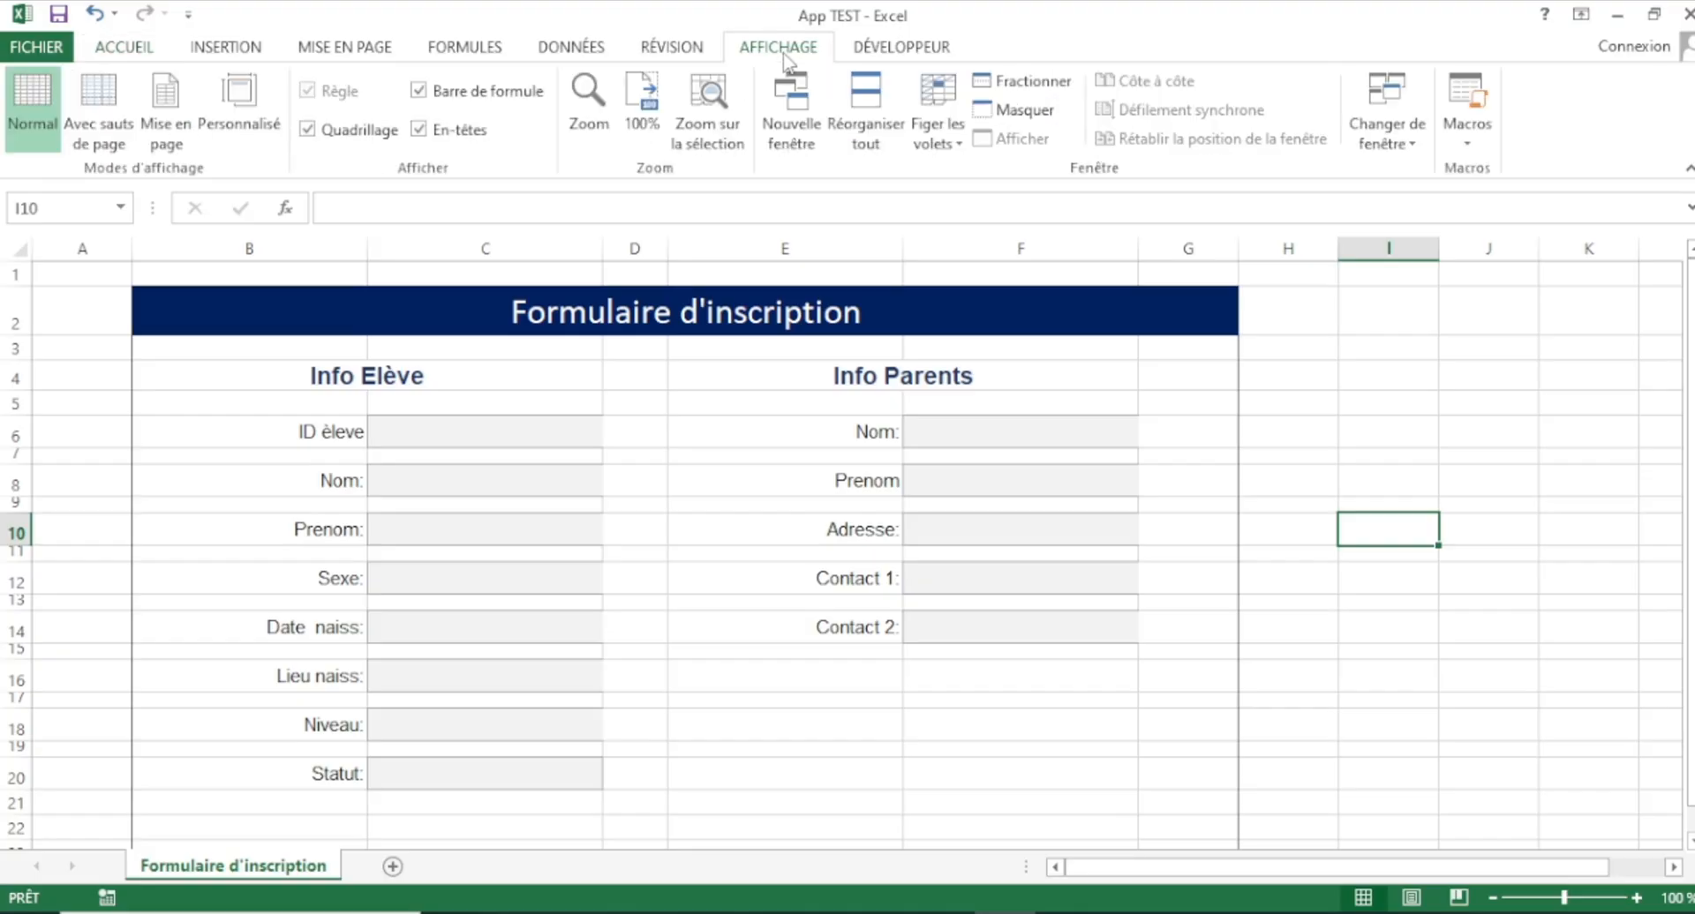
left_click(340, 139)
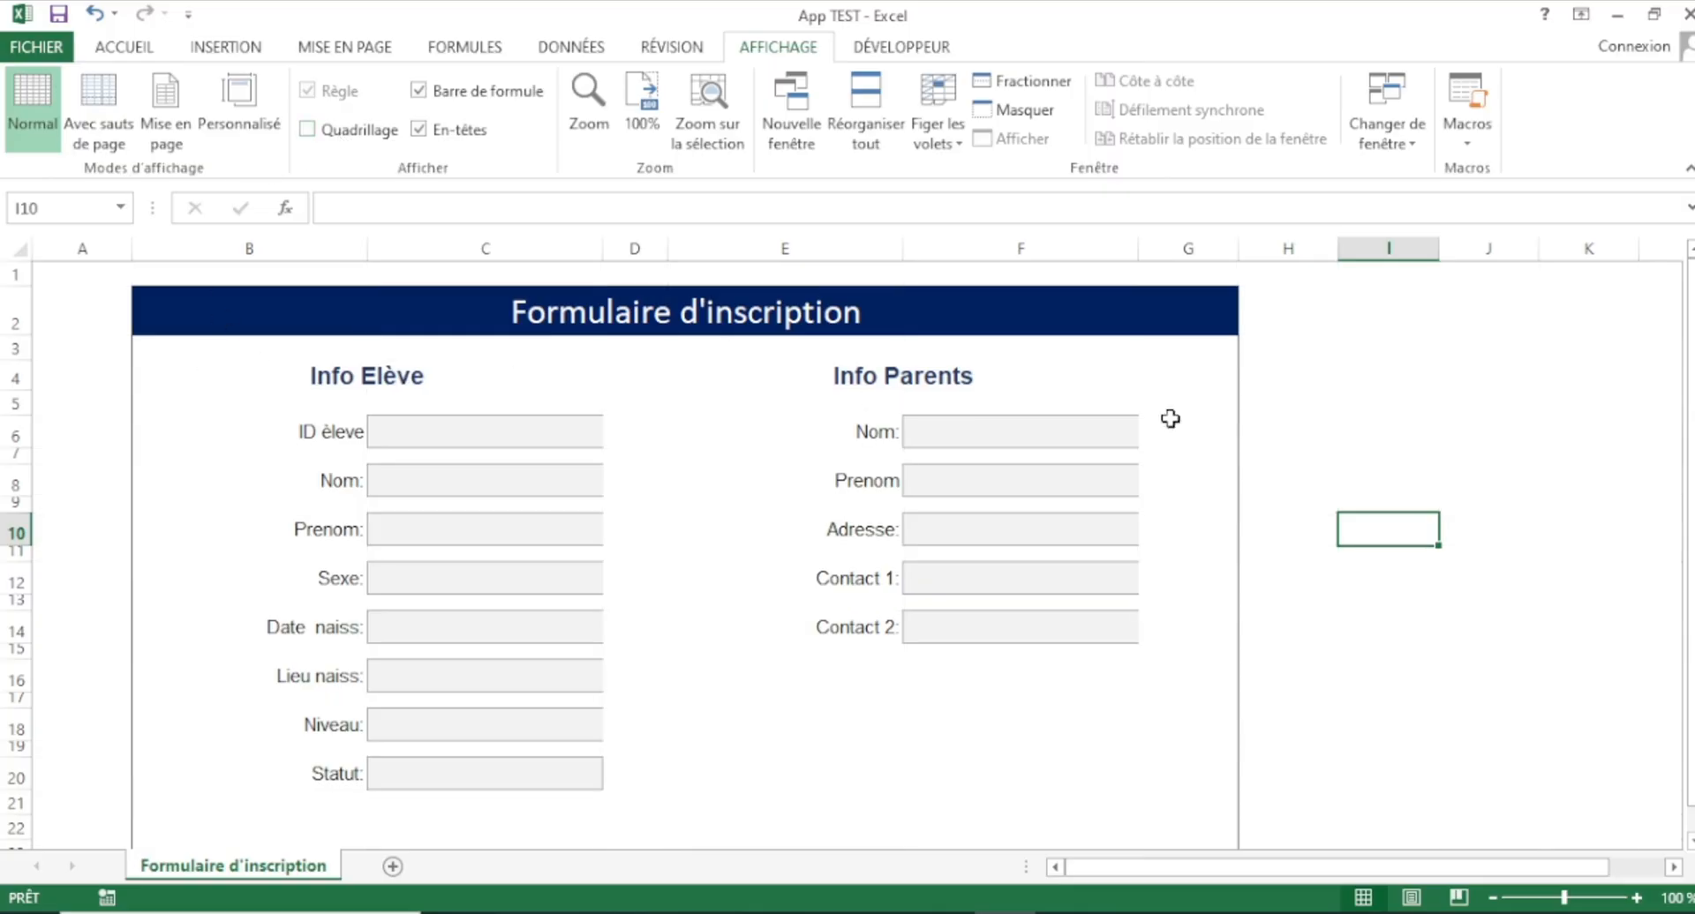
left_click(1402, 430)
scroll(784, 498, "down", 1)
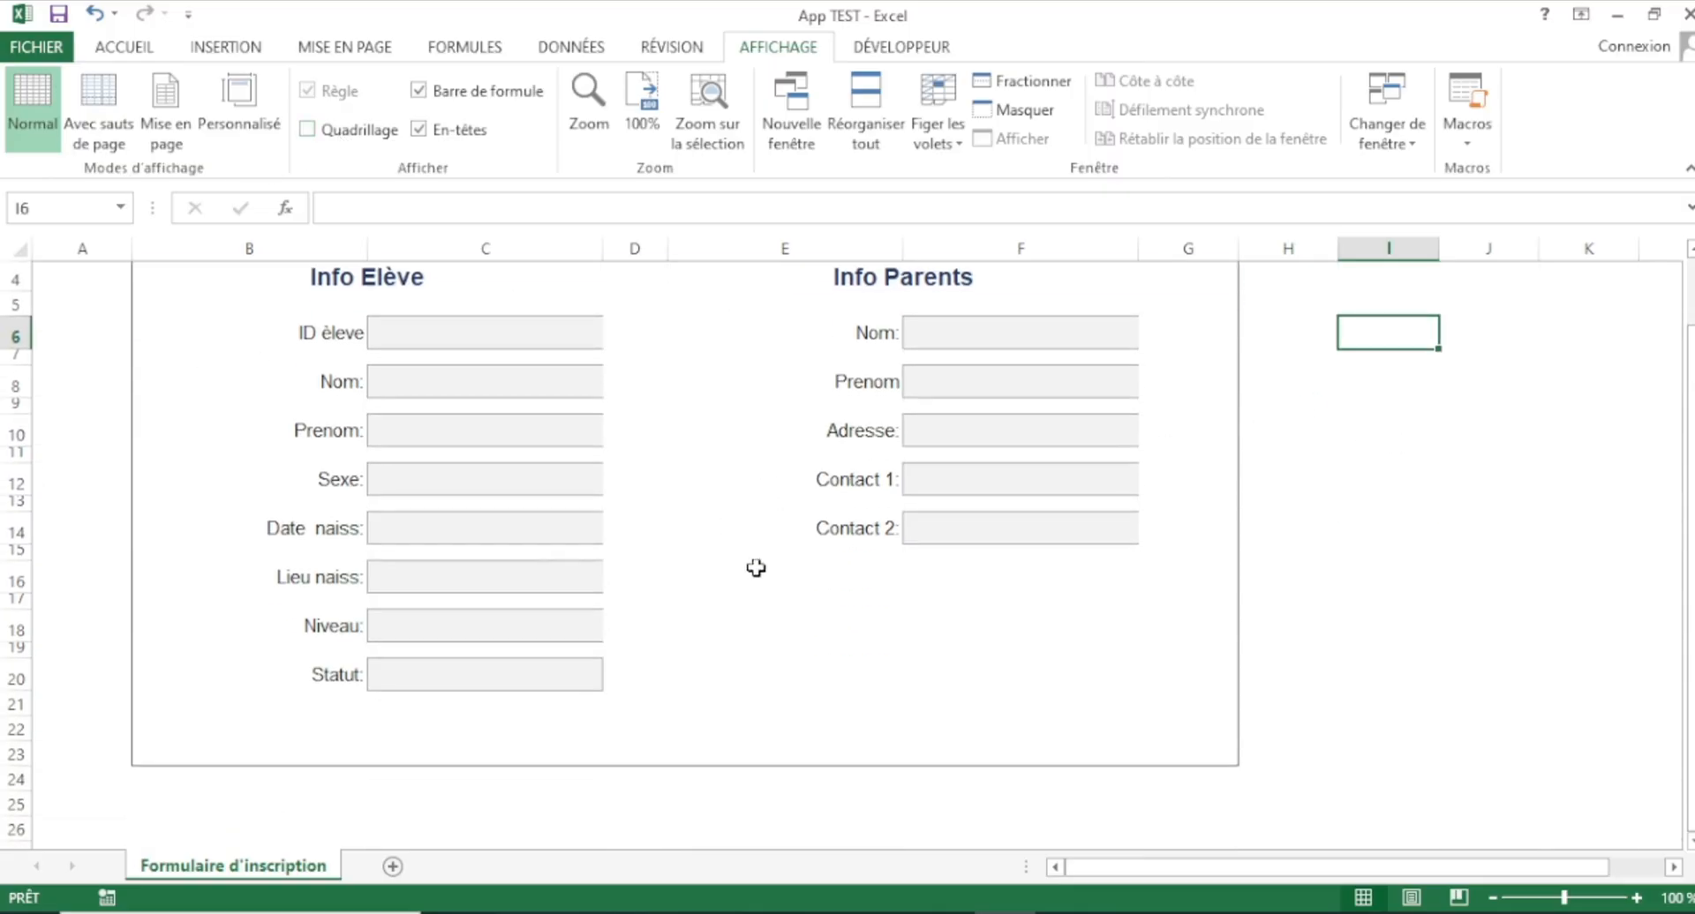
scroll(746, 560, "up", 1)
scroll(719, 556, "down", 1)
scroll(722, 554, "up", 1)
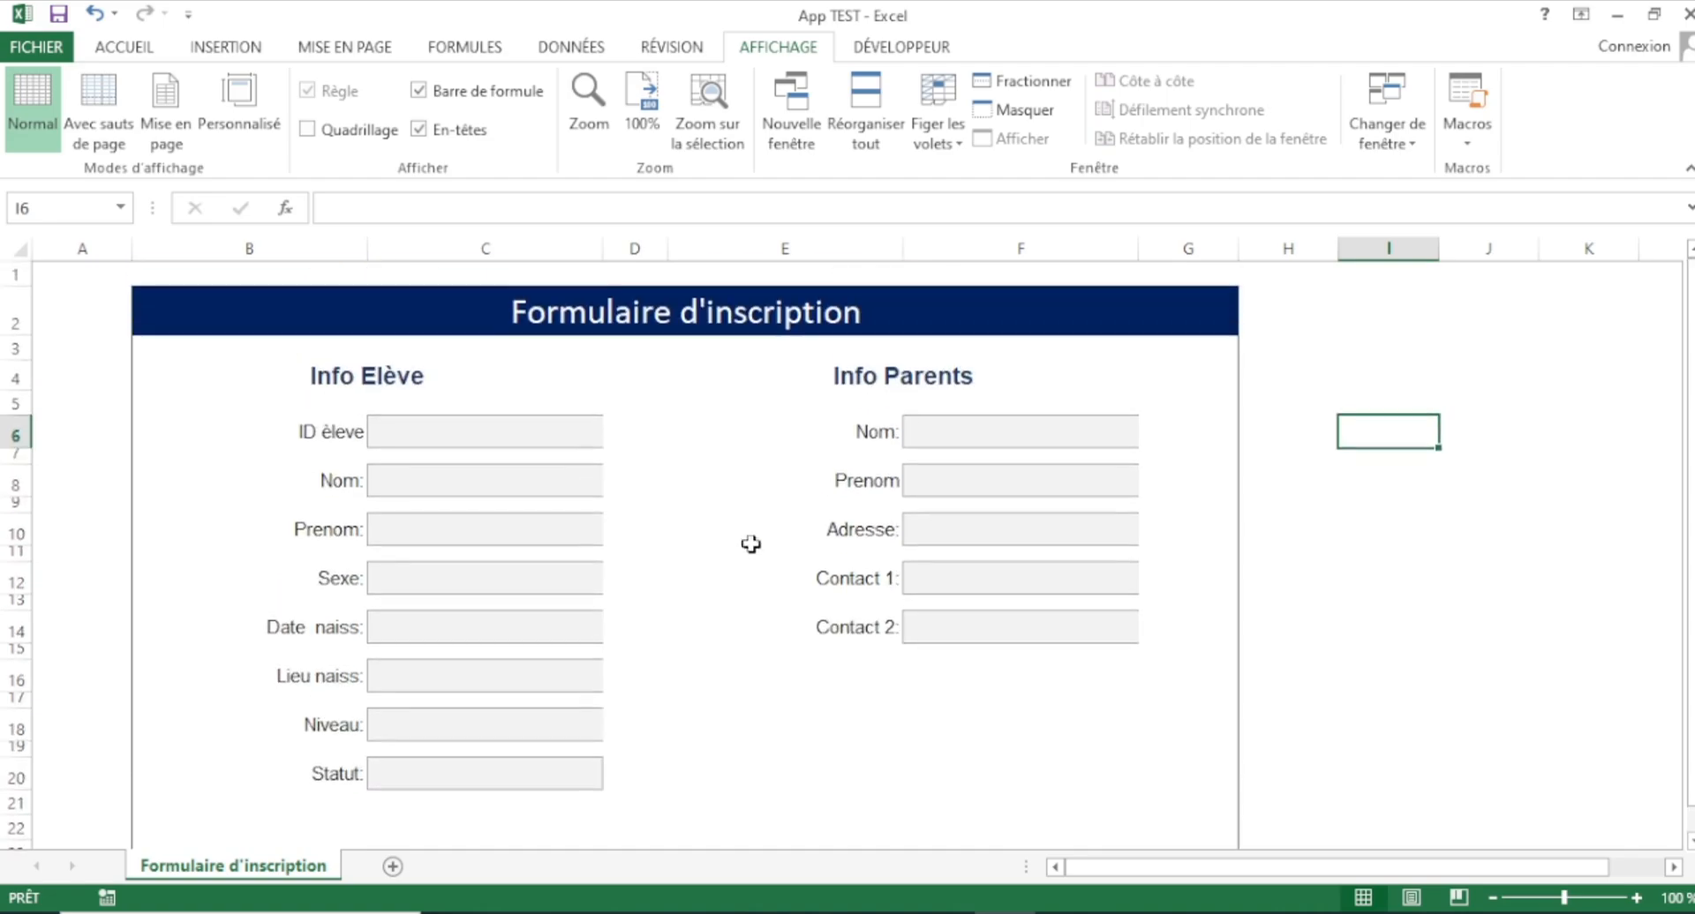
- Fill everything around the form with light blue: column A, row 1, rows from 24 down and columns from H onward
left_click(94, 247)
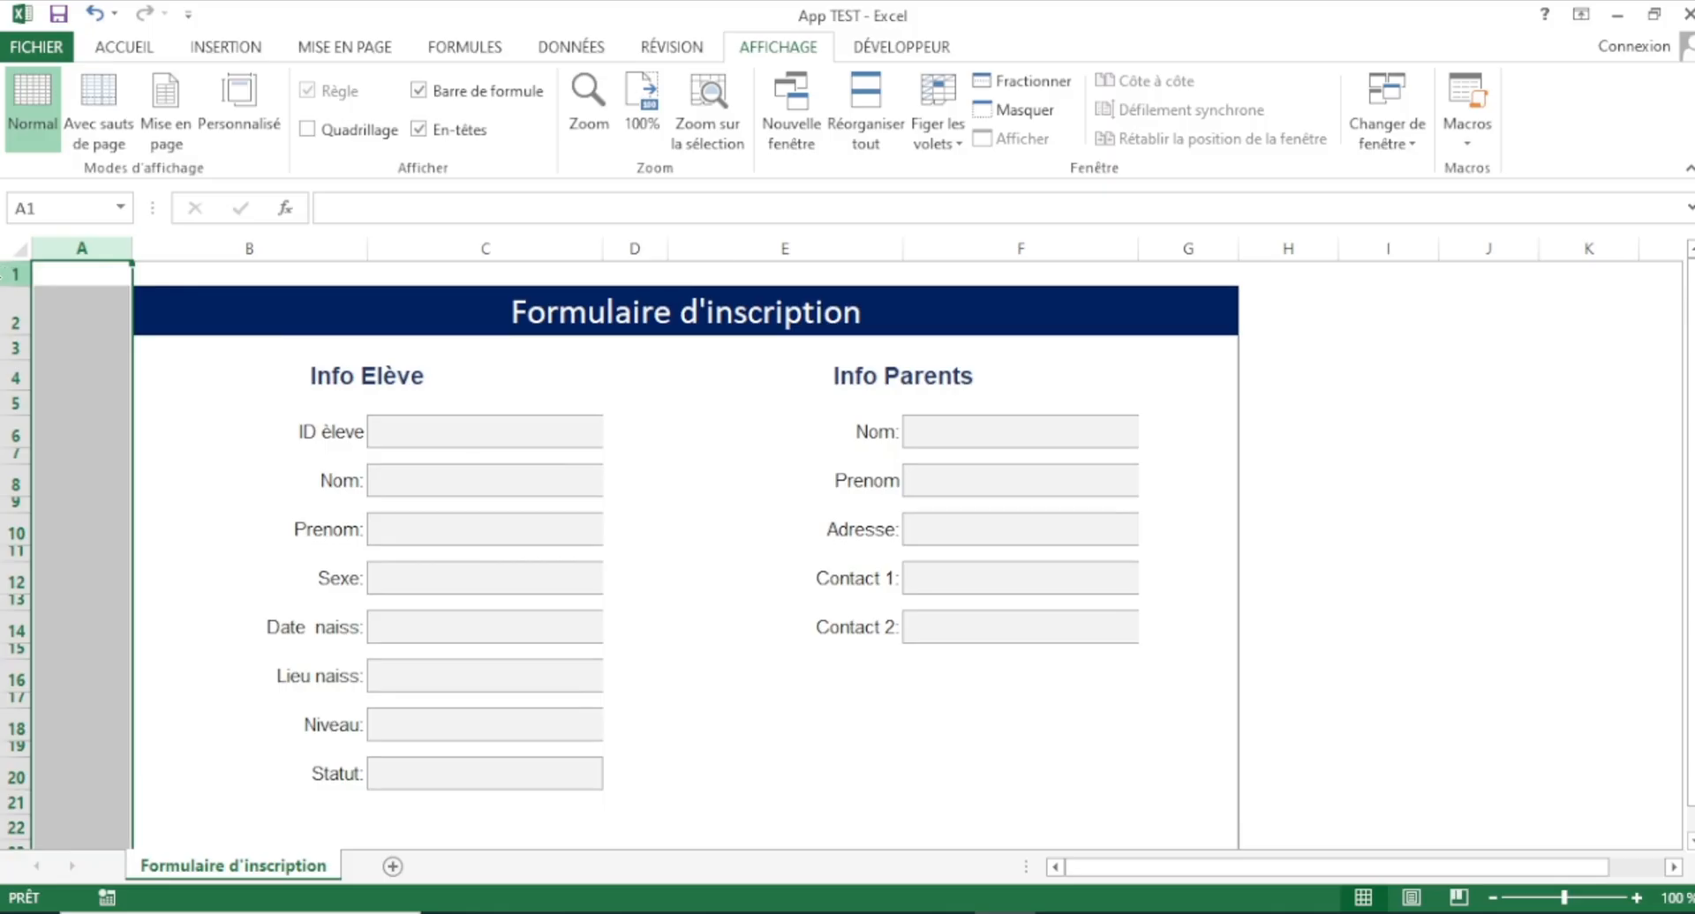
scroll(19, 382, "down", 6)
scroll(19, 391, "up", 2)
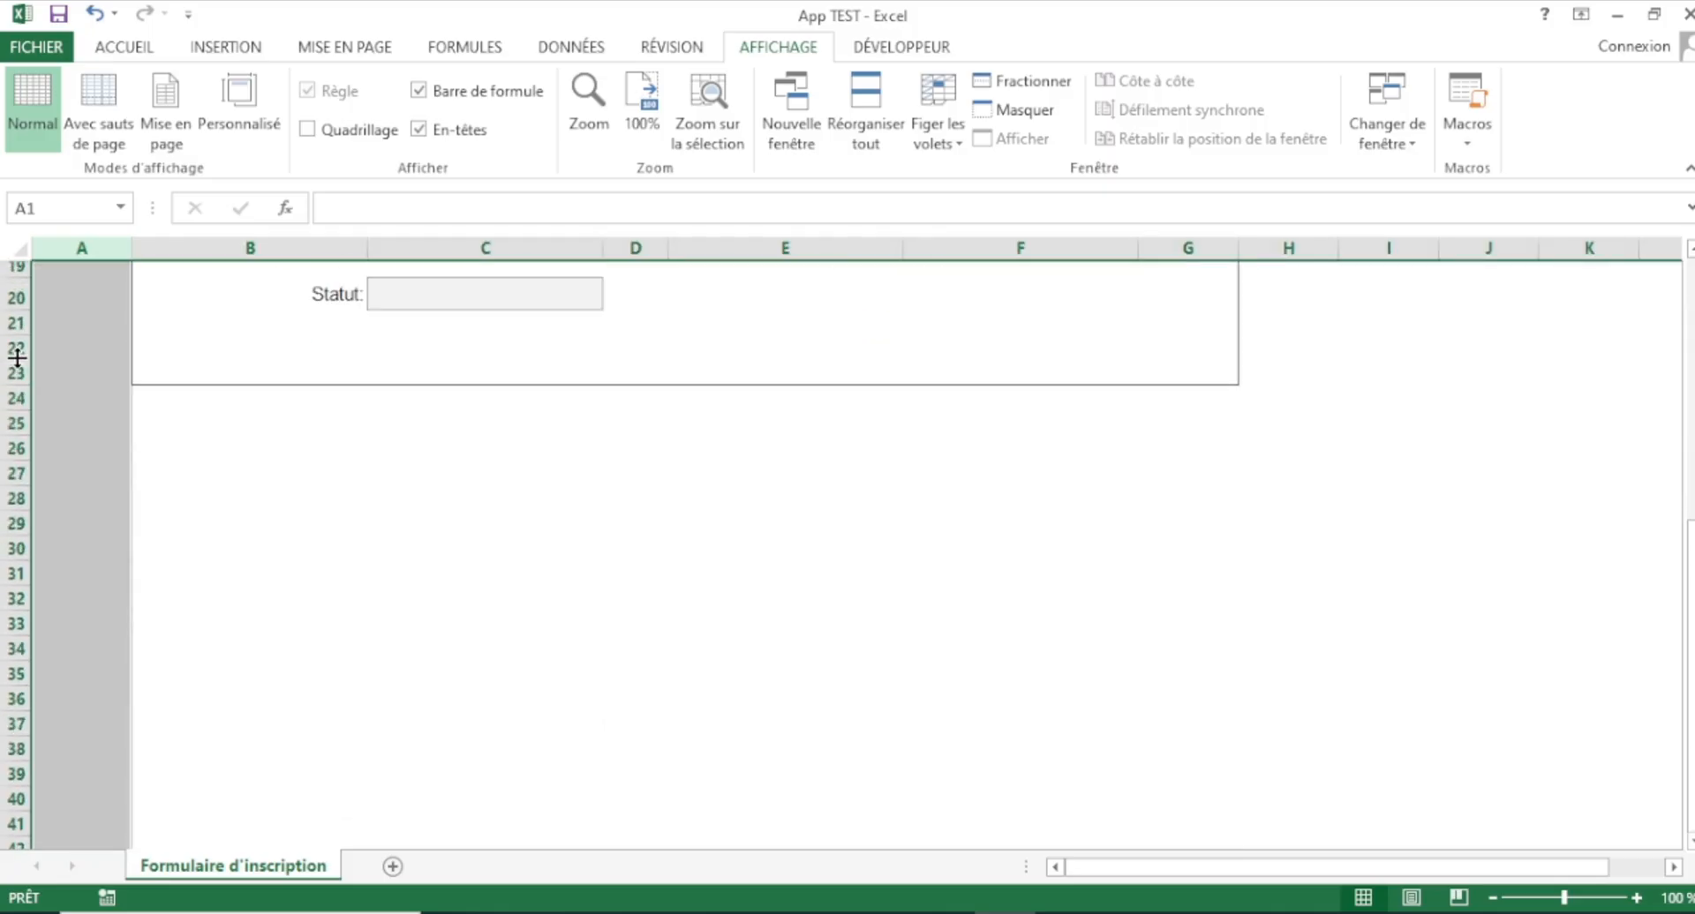
left_click(18, 404)
left_click_drag(19, 411, 20, 869)
scroll(1076, 333, "up", 9)
scroll(1076, 332, "up", 16)
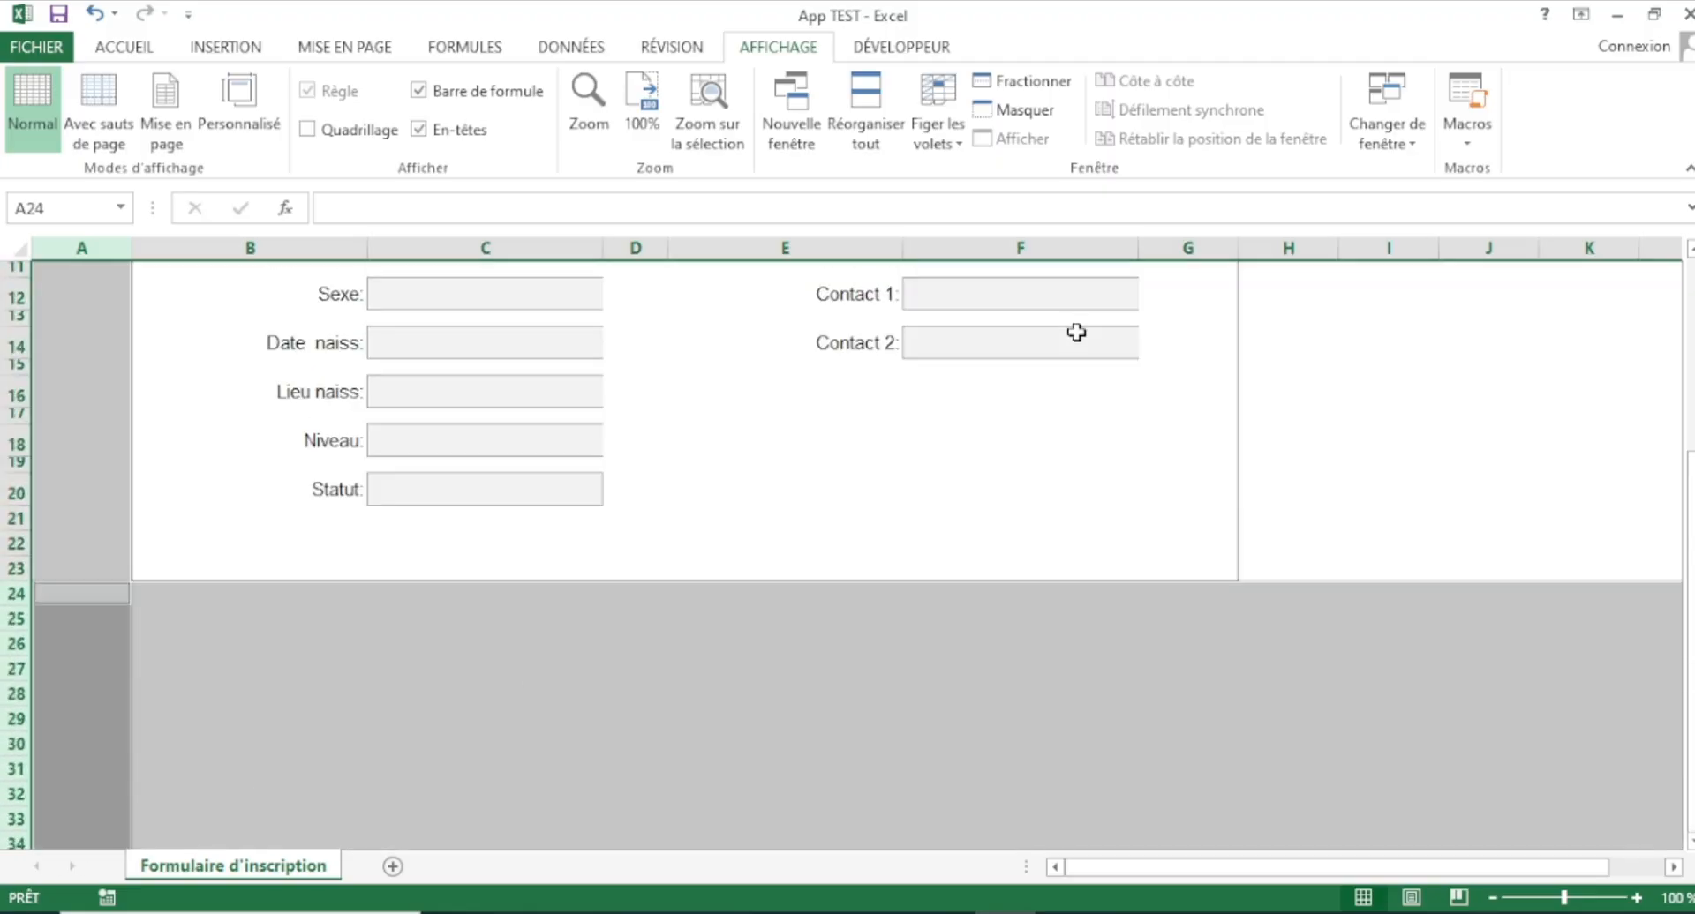
left_click_drag(1303, 237, 1532, 238)
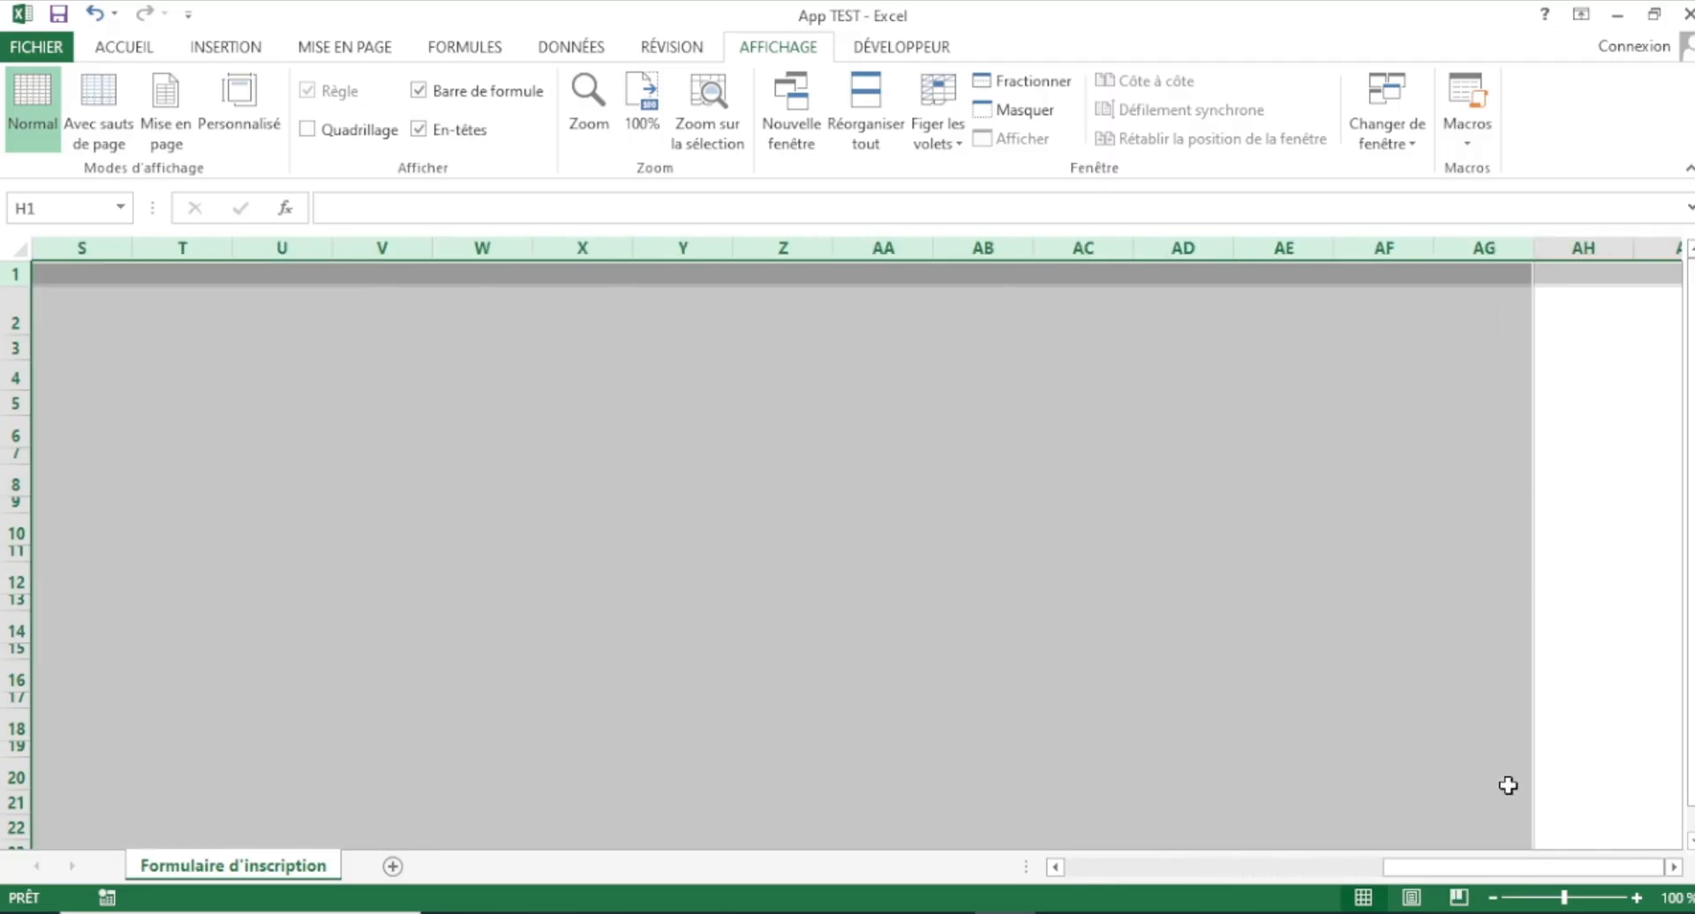
left_click_drag(1467, 872, 965, 802)
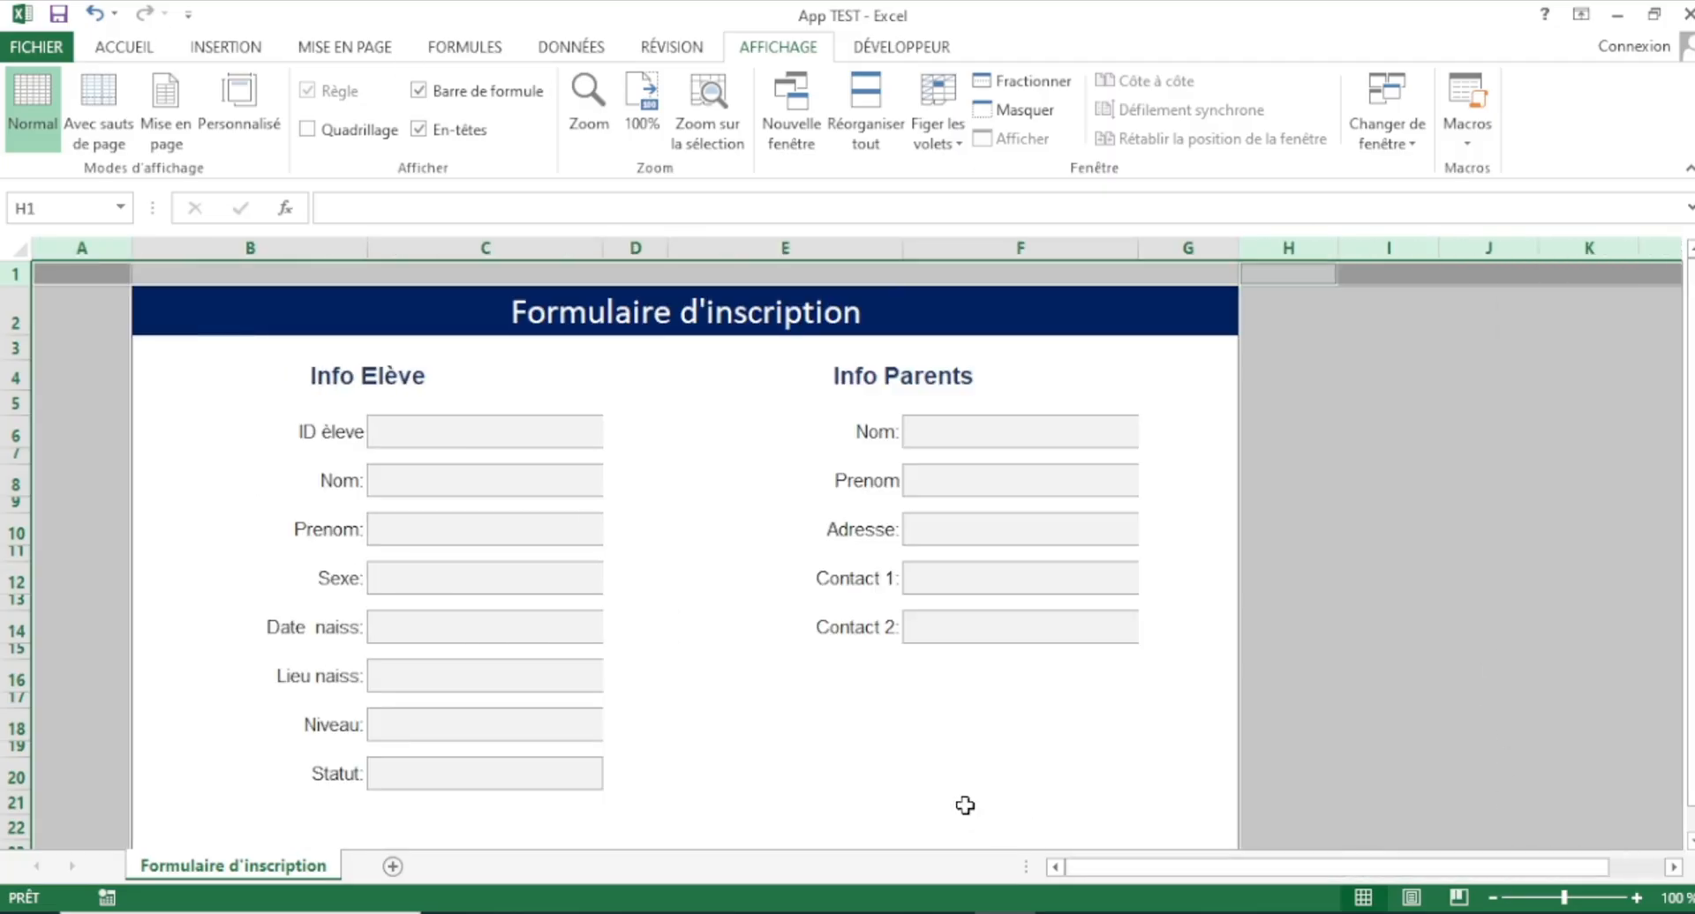
left_click(130, 48)
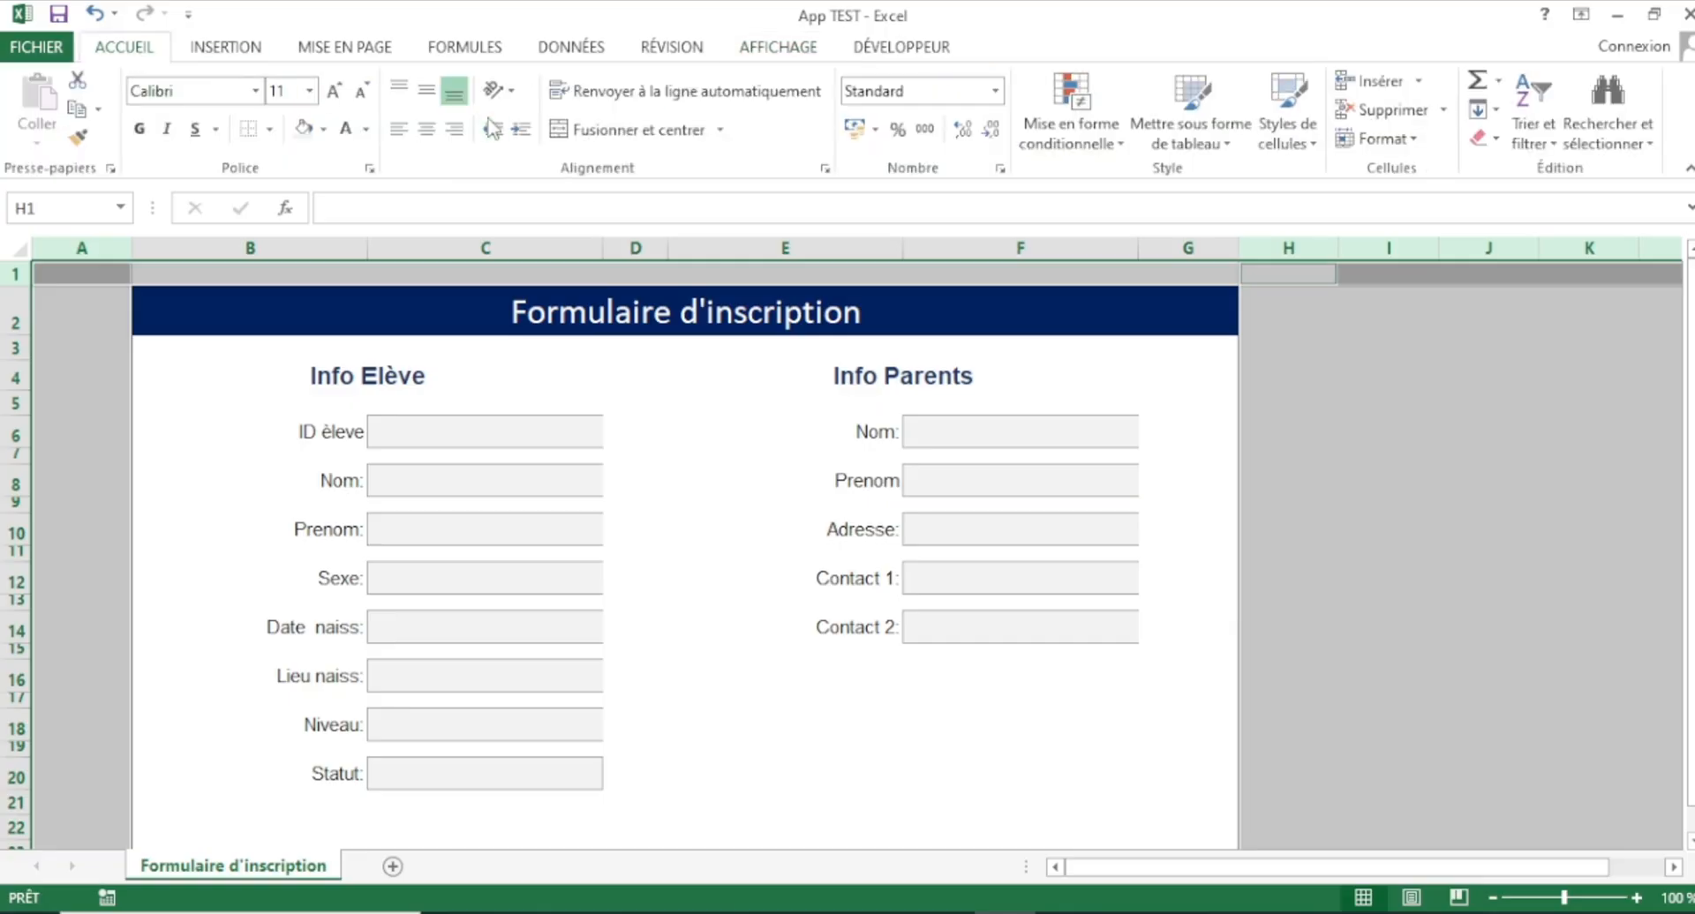
left_click(323, 129)
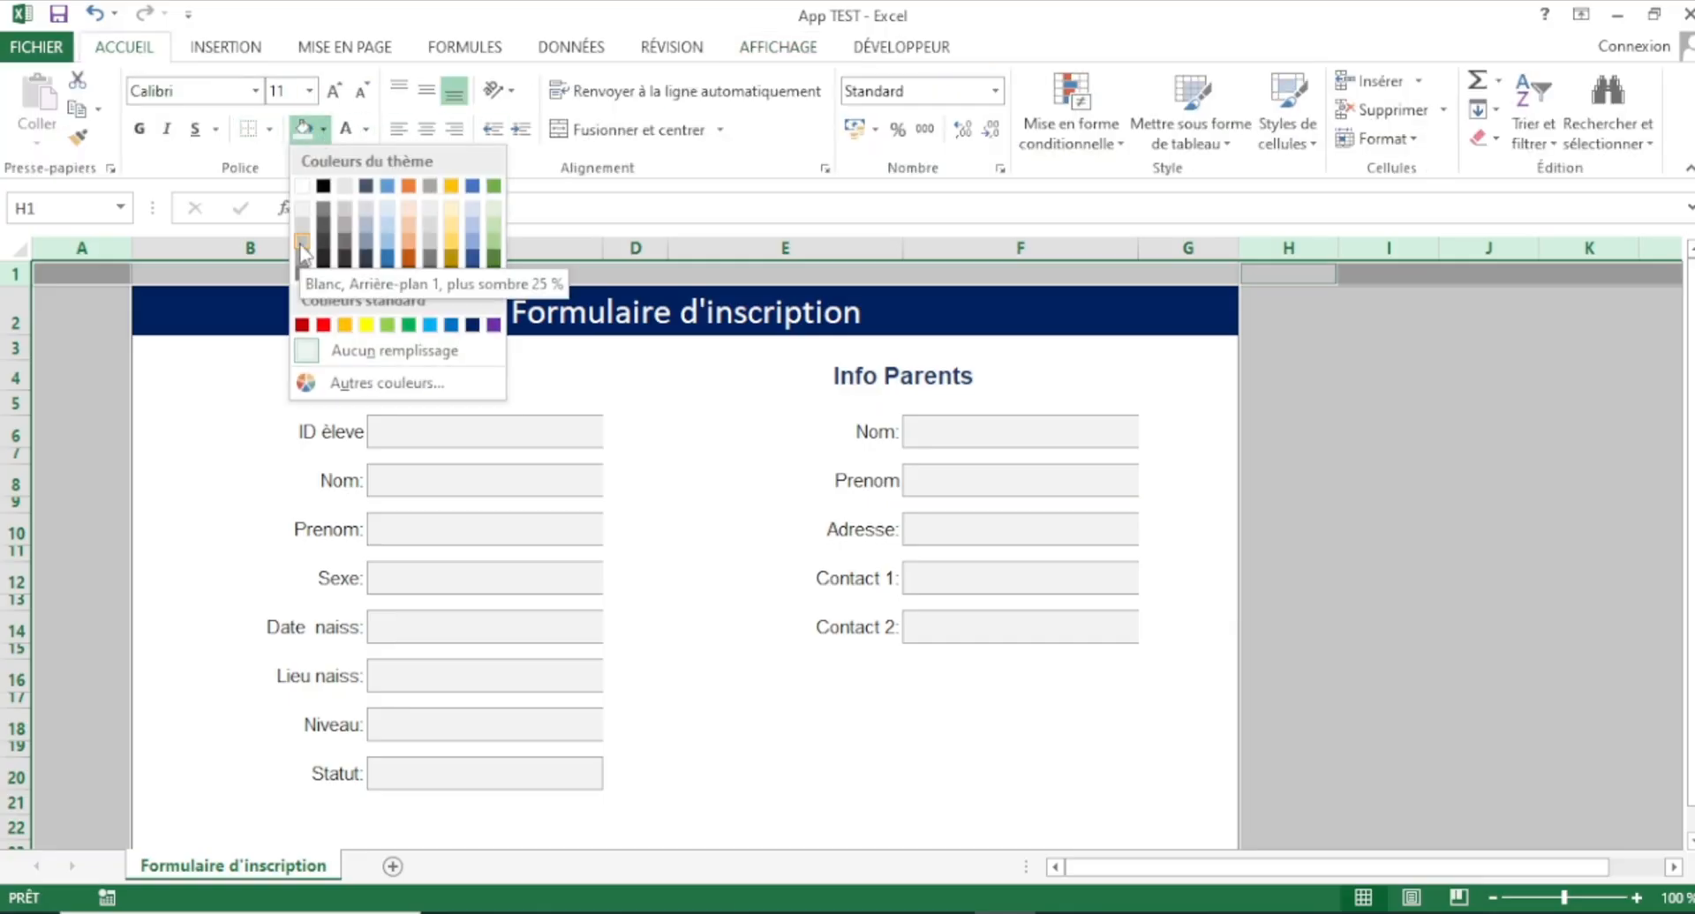
left_click(388, 241)
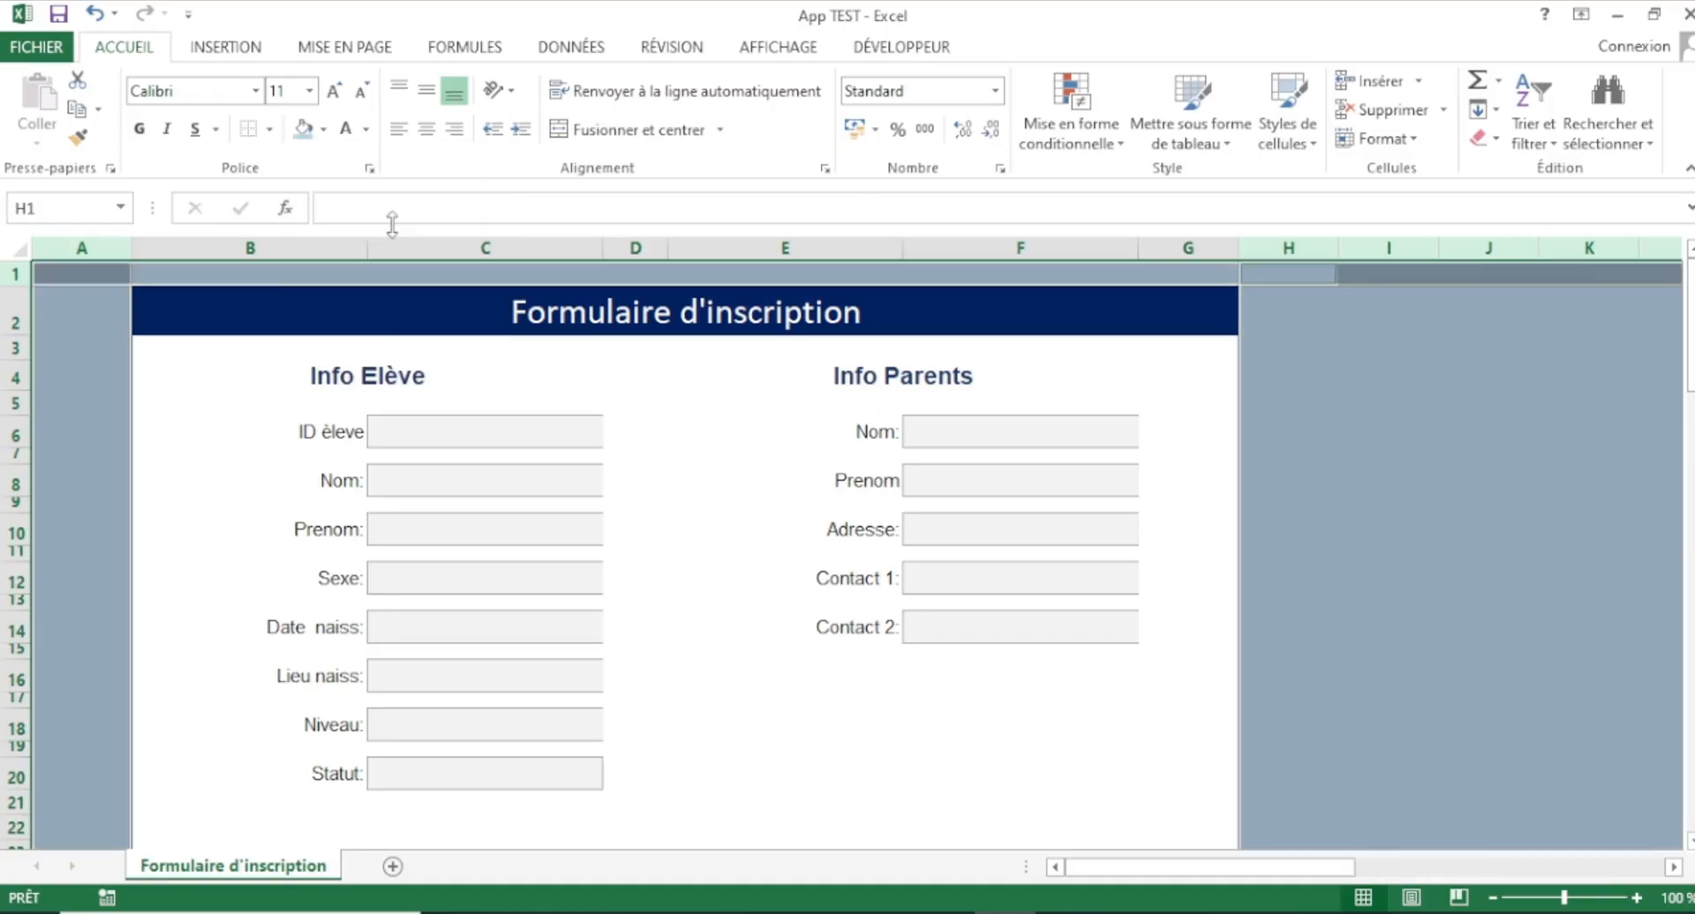
left_click(1437, 514)
scroll(779, 514, "down", 2)
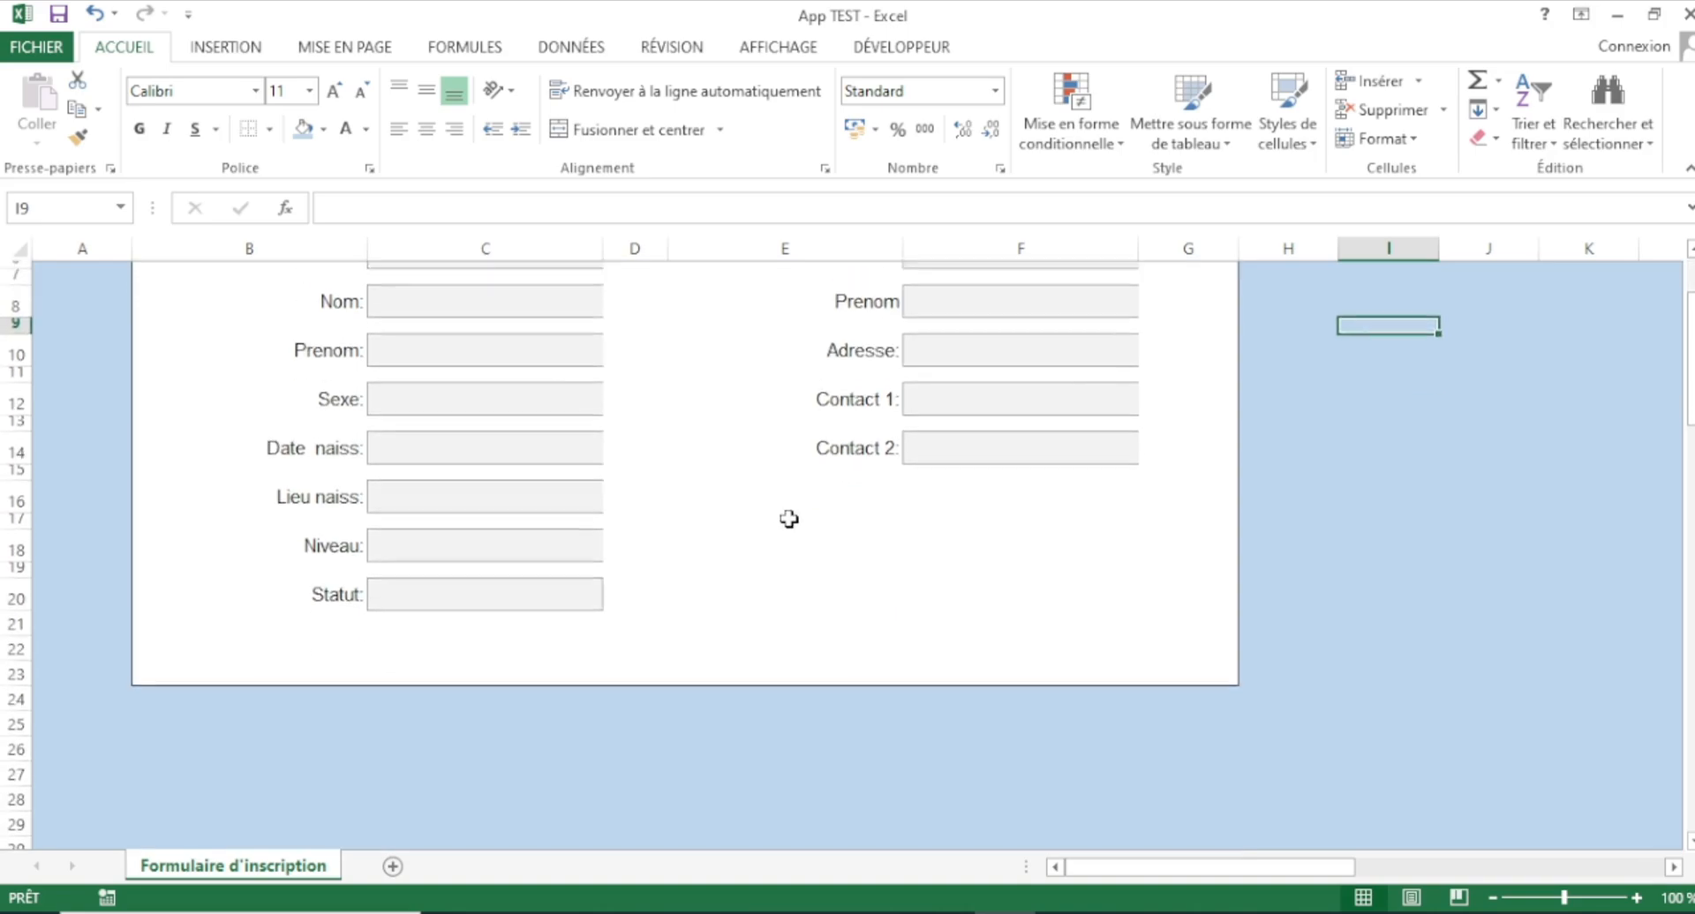
scroll(787, 522, "up", 2)
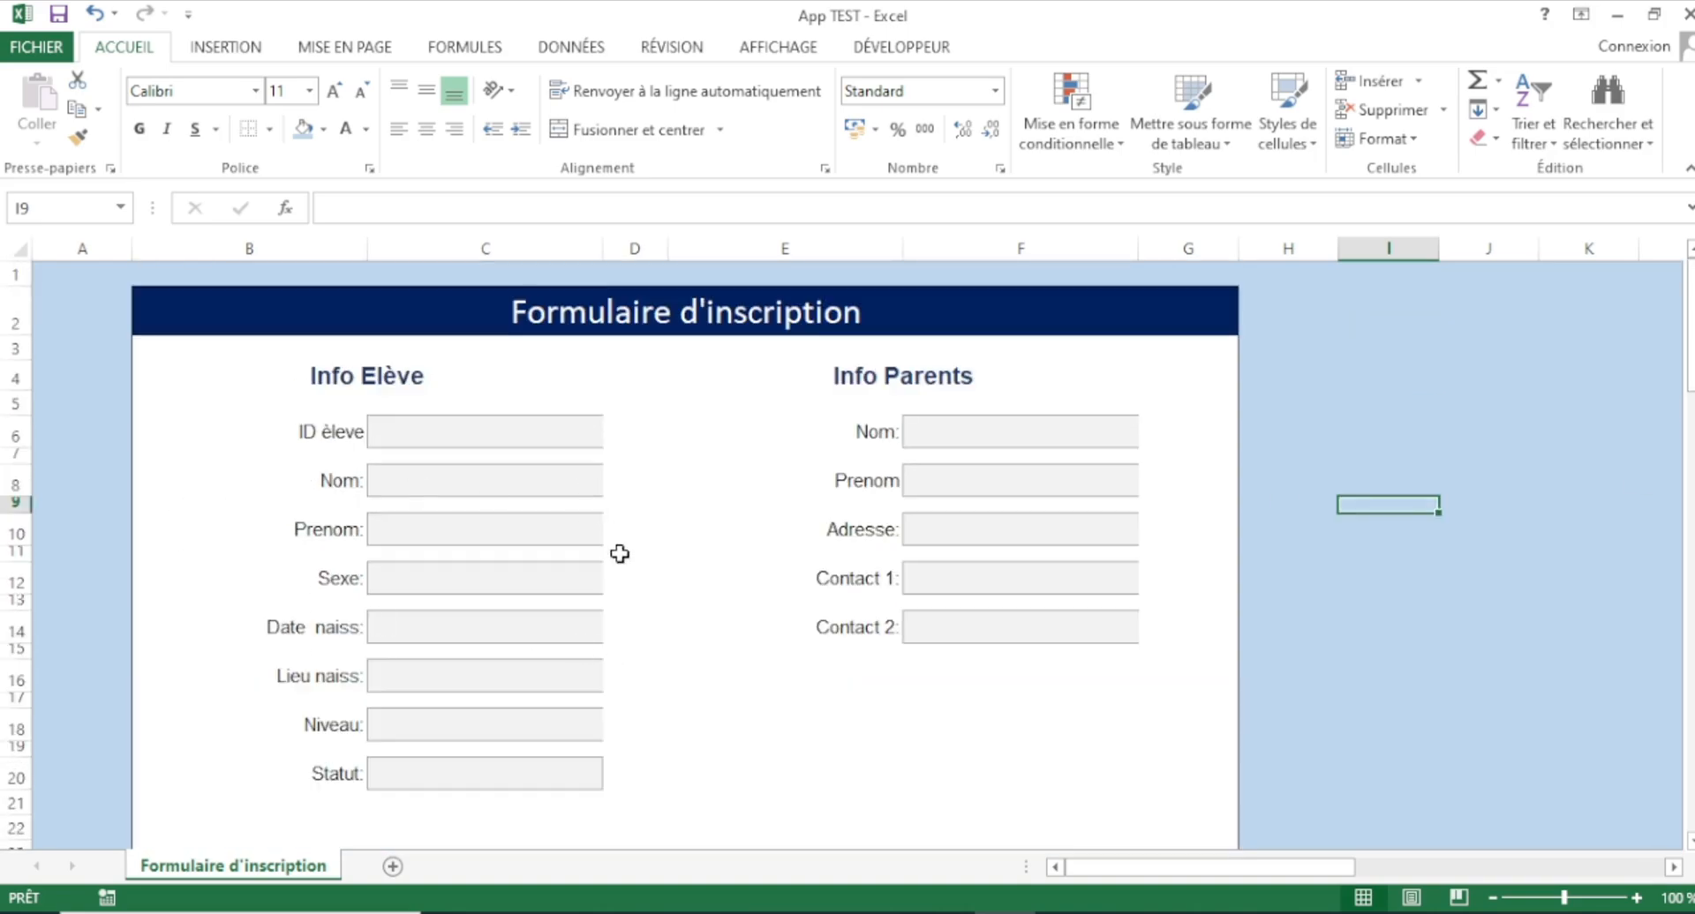
- Fill the form body below the title, across columns B to G, with a very light gray background
scroll(616, 551, "down", 1)
scroll(517, 574, "up", 1)
scroll(300, 441, "down", 1)
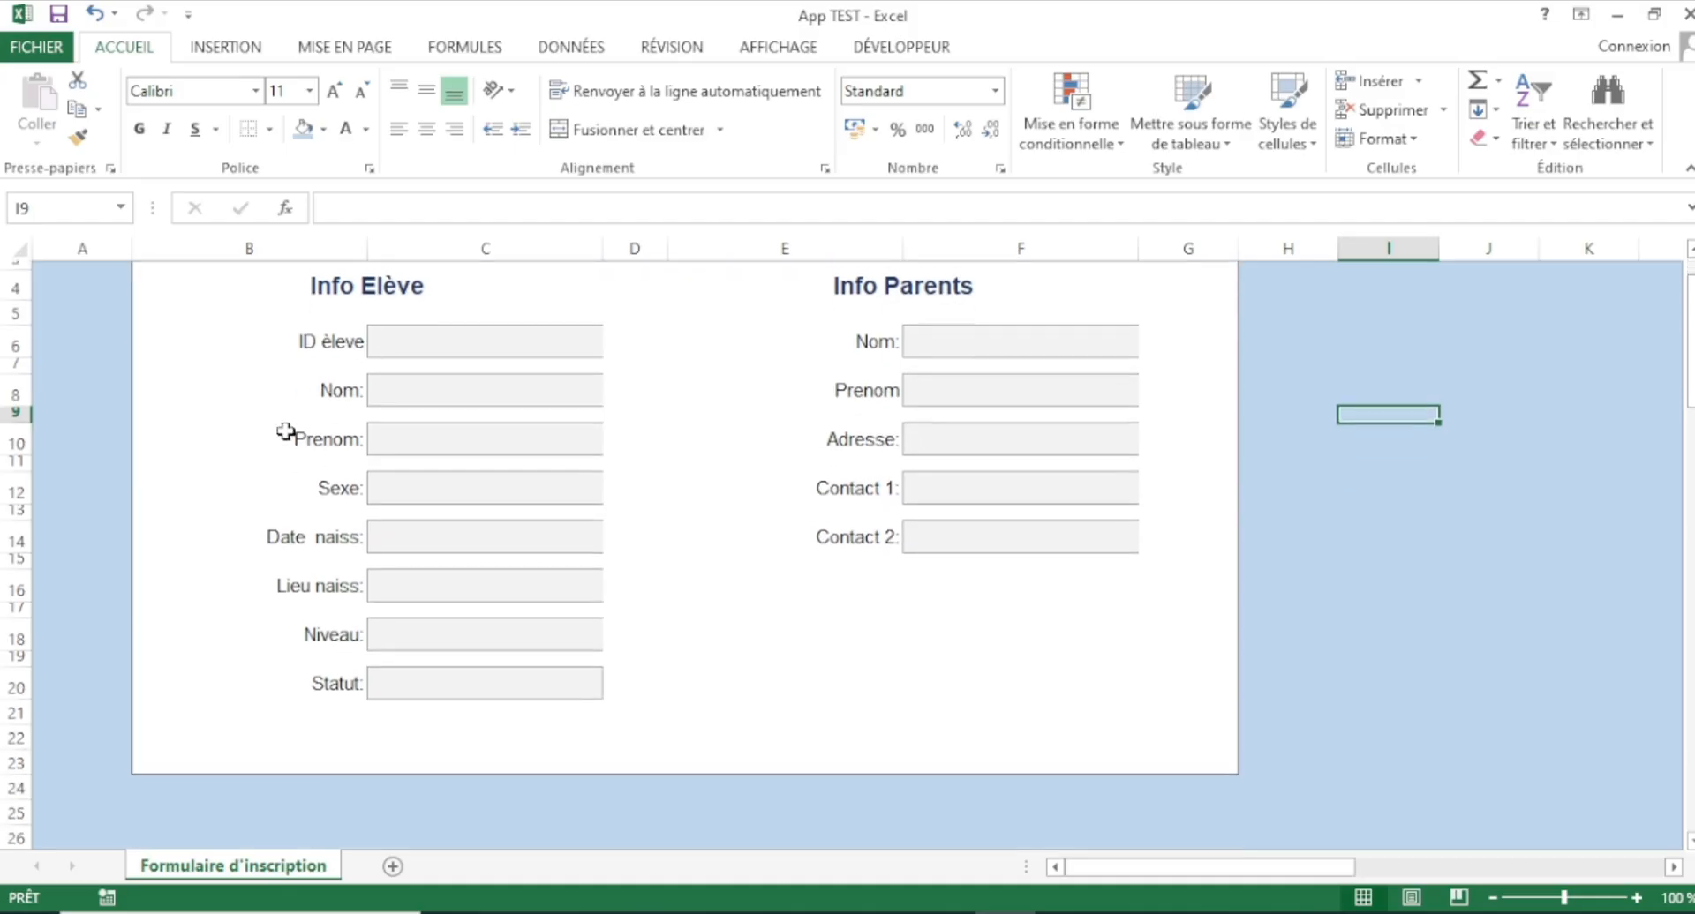
scroll(262, 416, "up", 1)
left_click_drag(150, 352, 1223, 615)
left_click(323, 128)
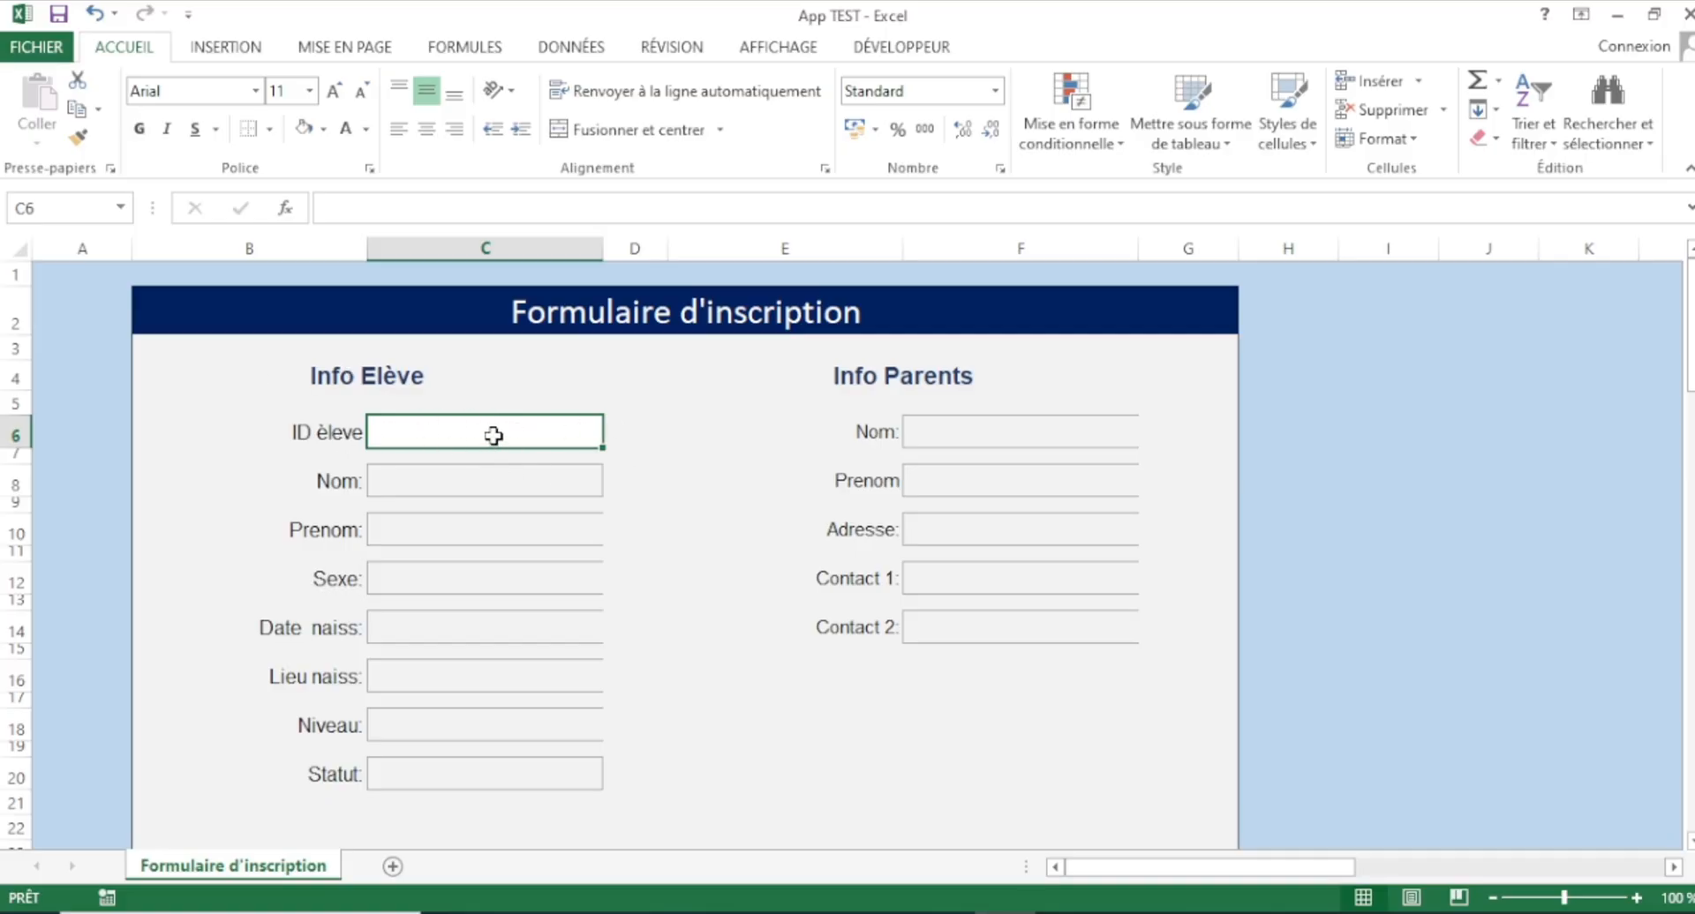
- Fill the ID èleve entry cell C6 with white and copy the cell
left_click(323, 128)
left_click(303, 187)
key("ctrl+c")
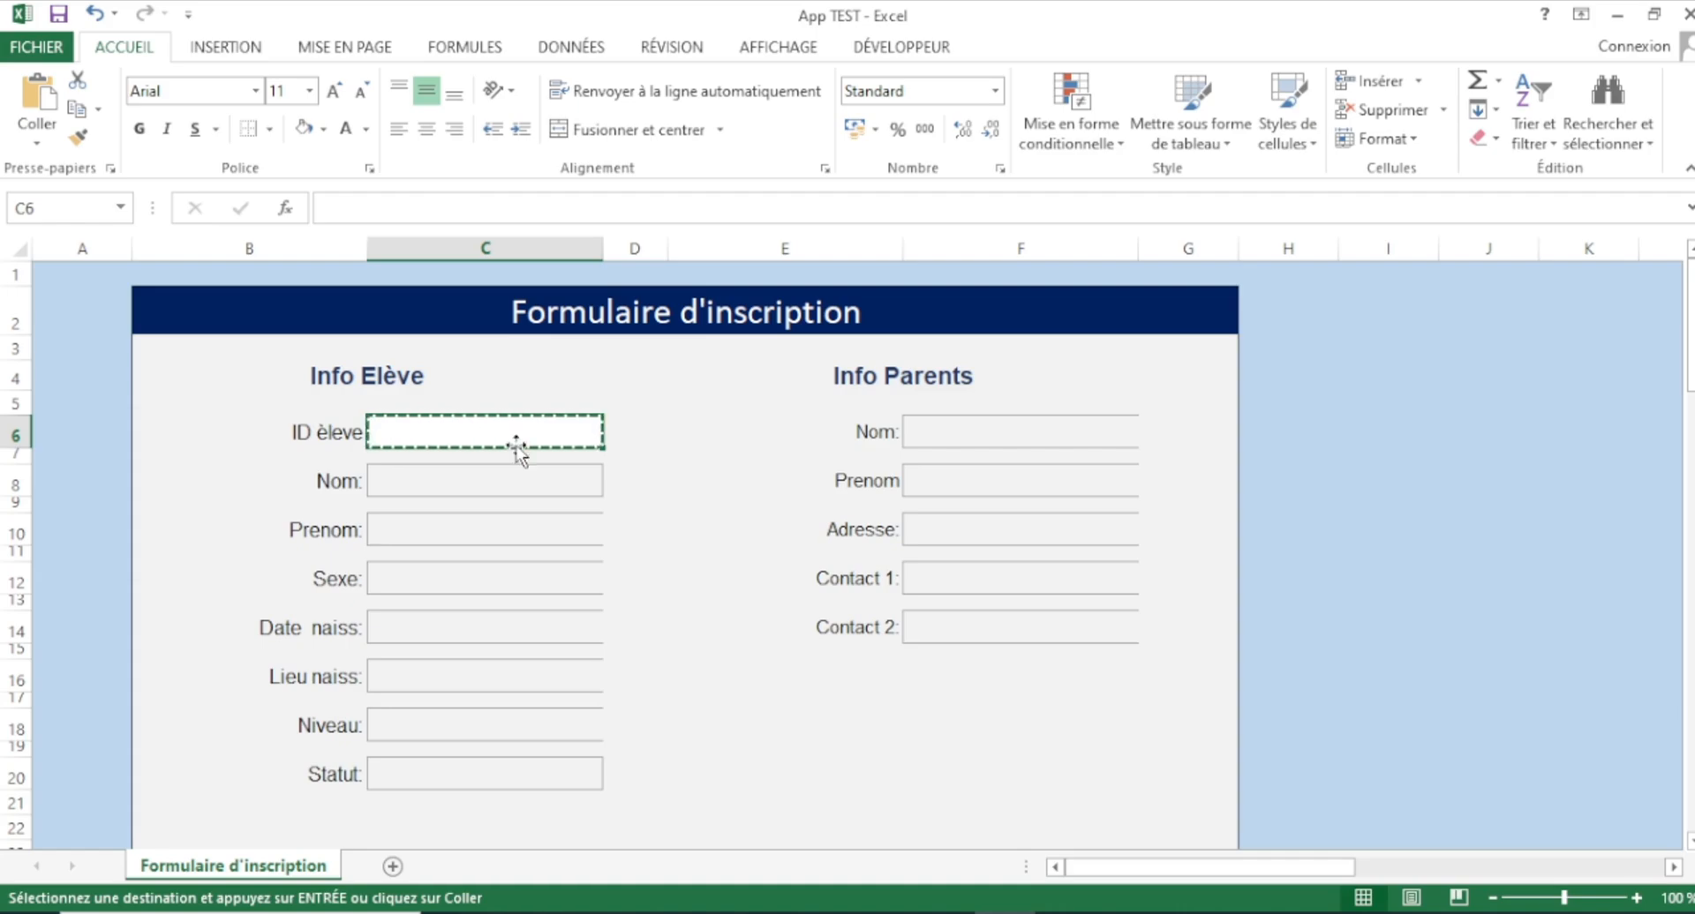
- Paste the white, bordered format of C6 onto the even-row entry cells C8 through C20 and F6 through F14
left_click(499, 482, "ctrl")
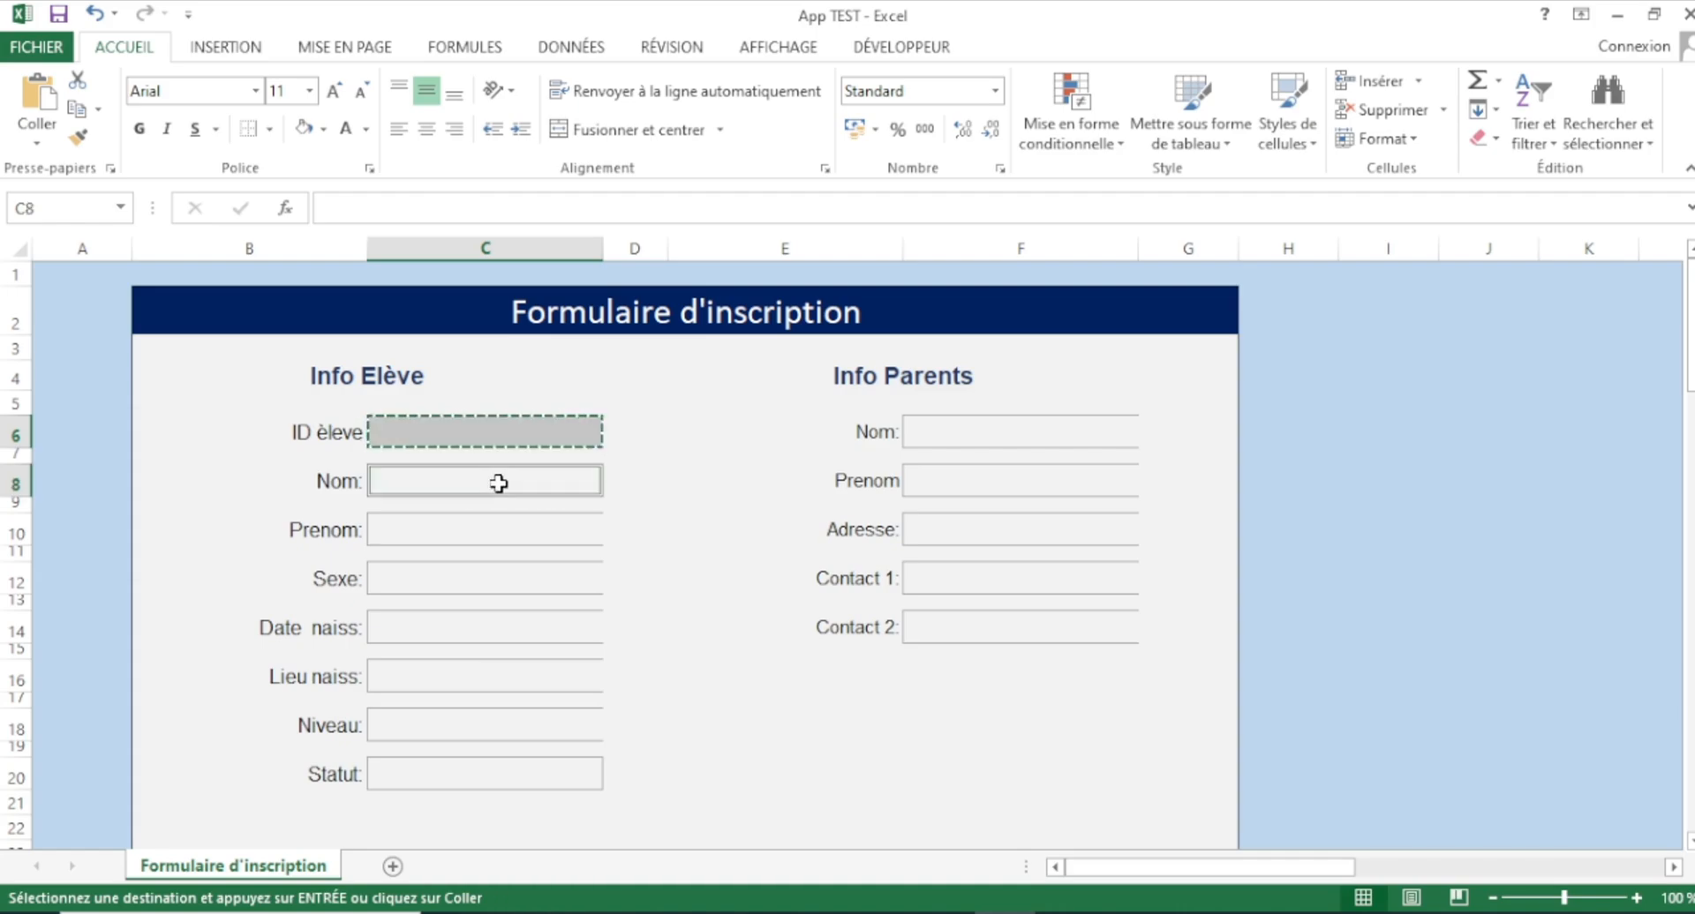
left_click(509, 539, "ctrl")
left_click(503, 583, "ctrl")
left_click(509, 627, "ctrl")
left_click(509, 676, "ctrl")
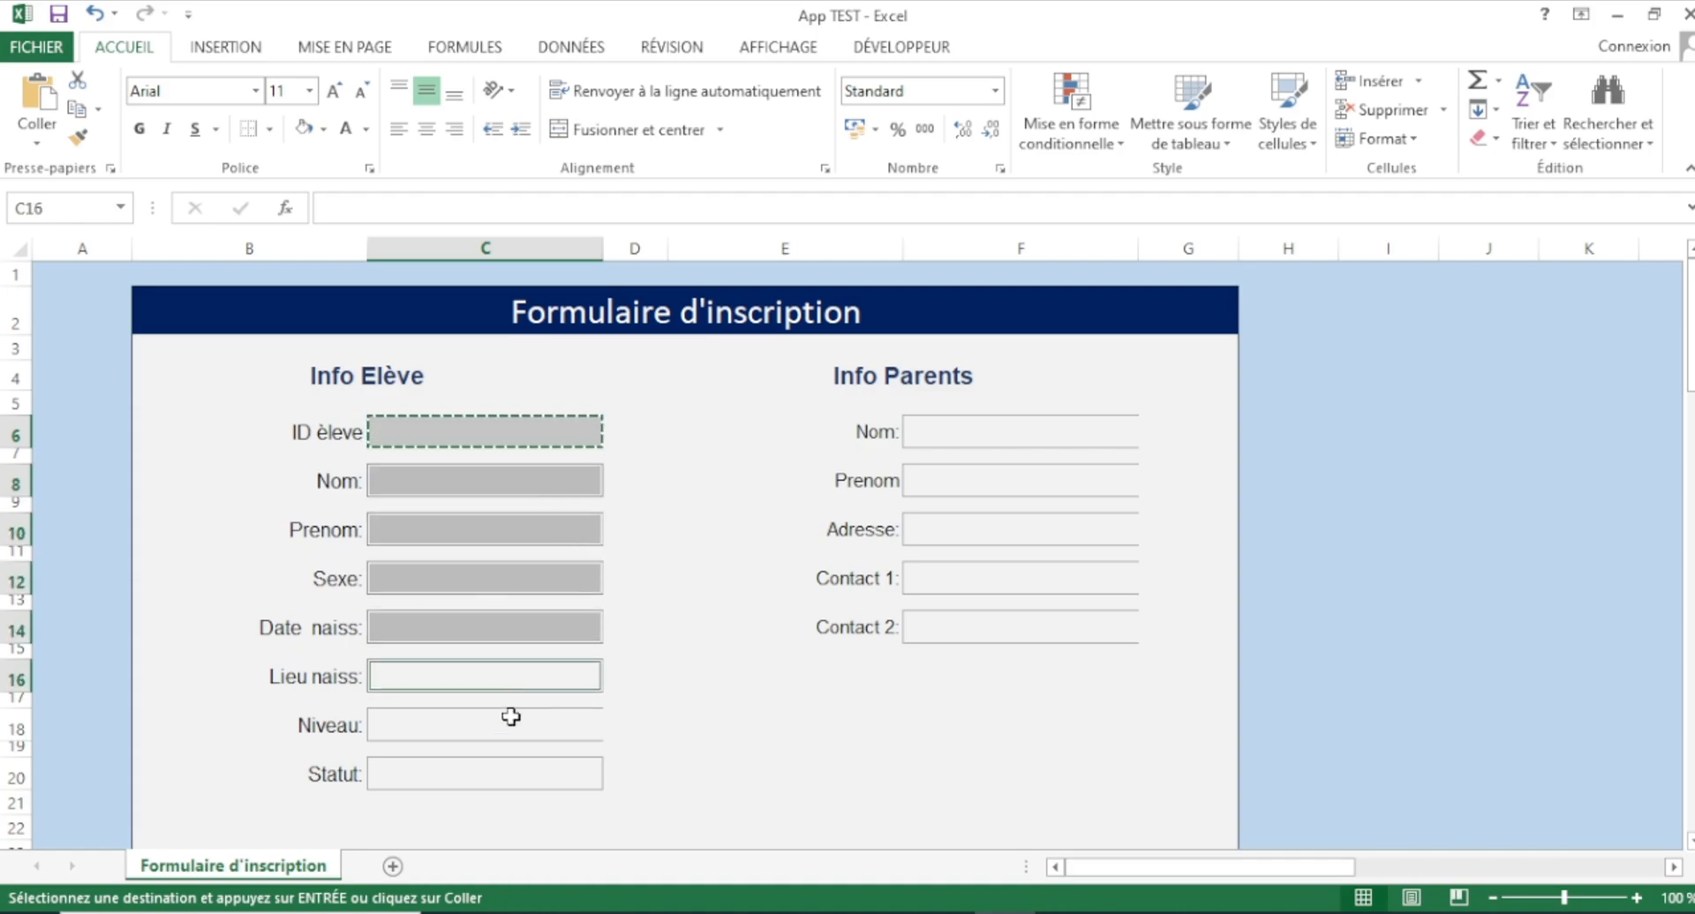
left_click(512, 726, "ctrl")
left_click(515, 778, "ctrl")
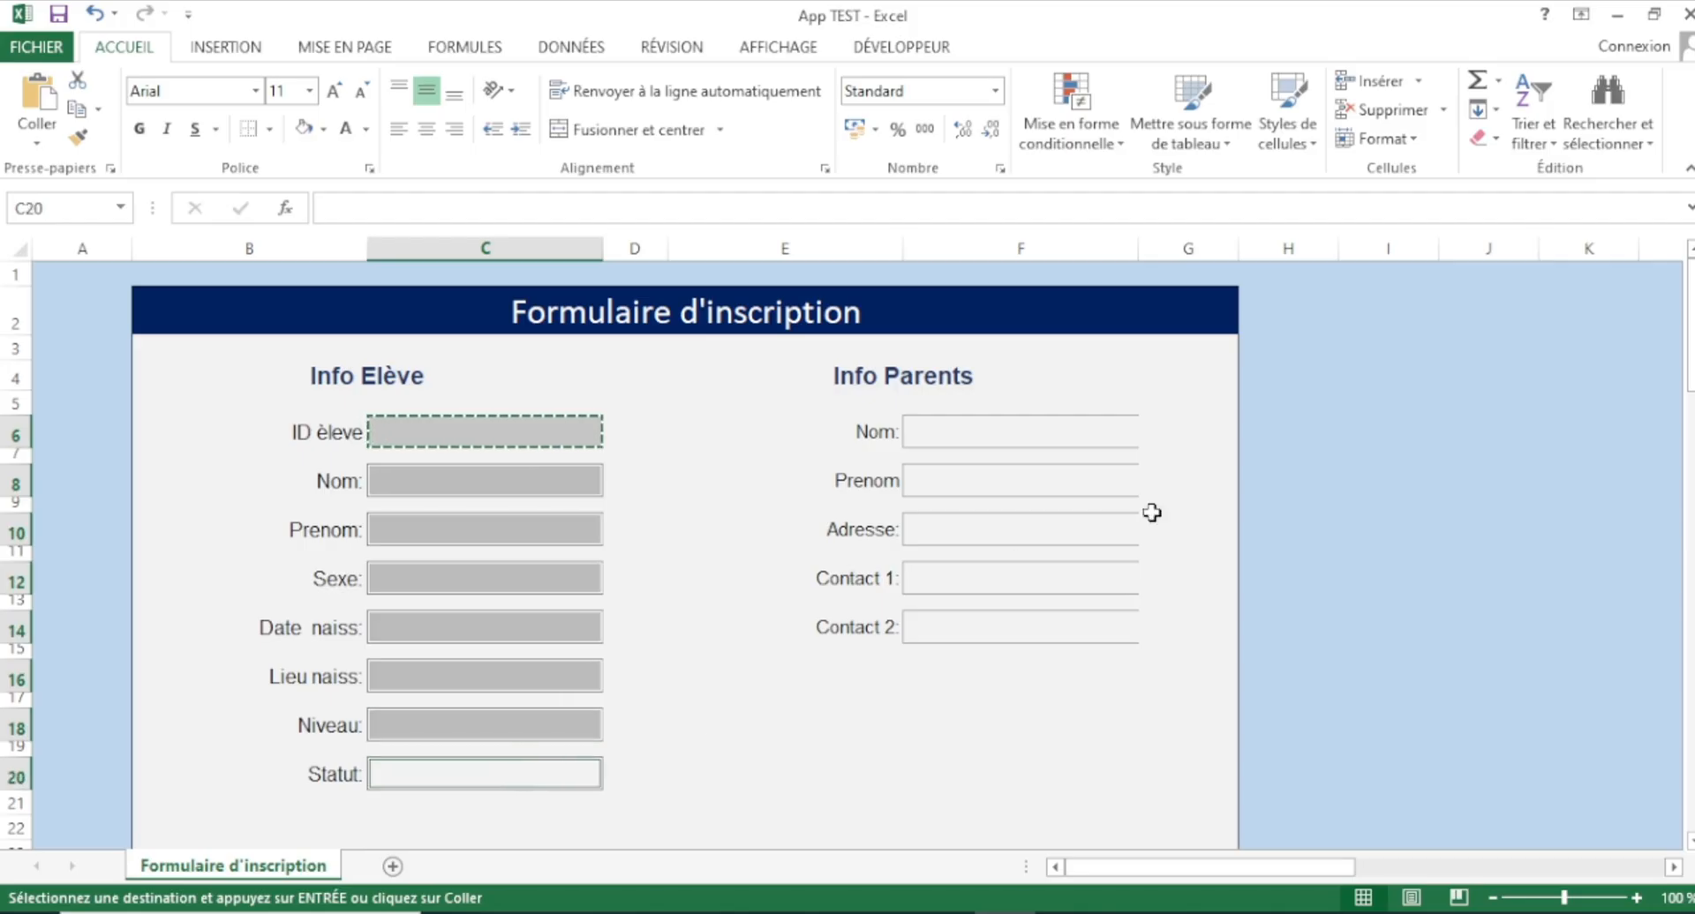
left_click(1052, 429, "ctrl")
left_click(1021, 480, "ctrl")
left_click(1009, 523, "ctrl")
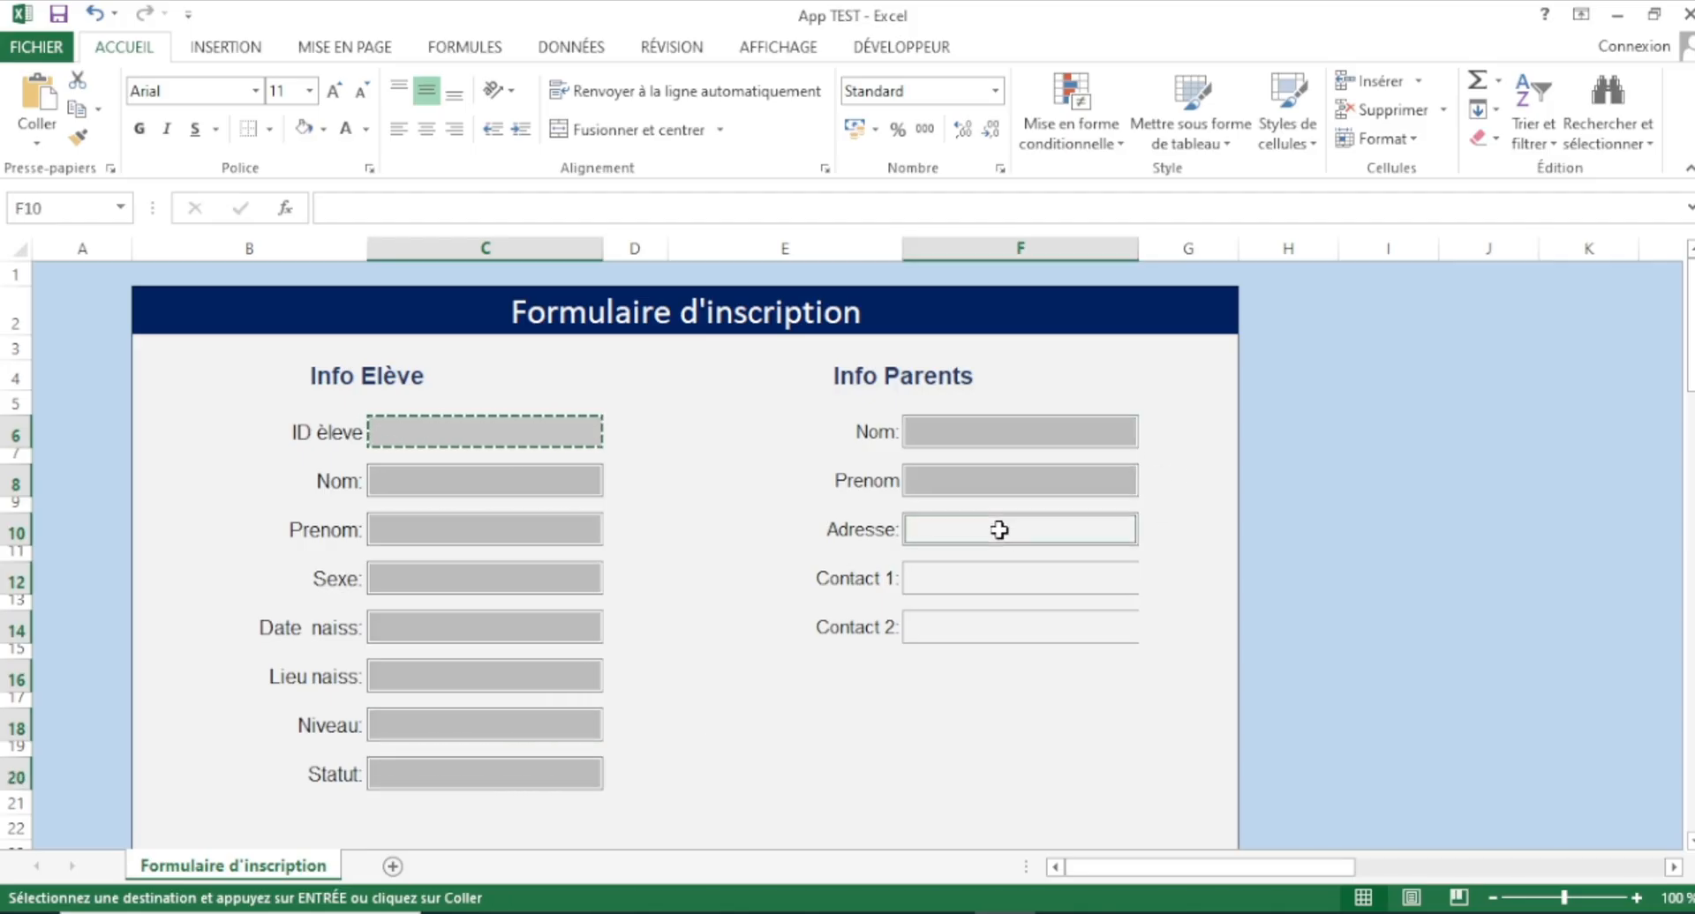
left_click(999, 578, "ctrl")
left_click(980, 620, "ctrl")
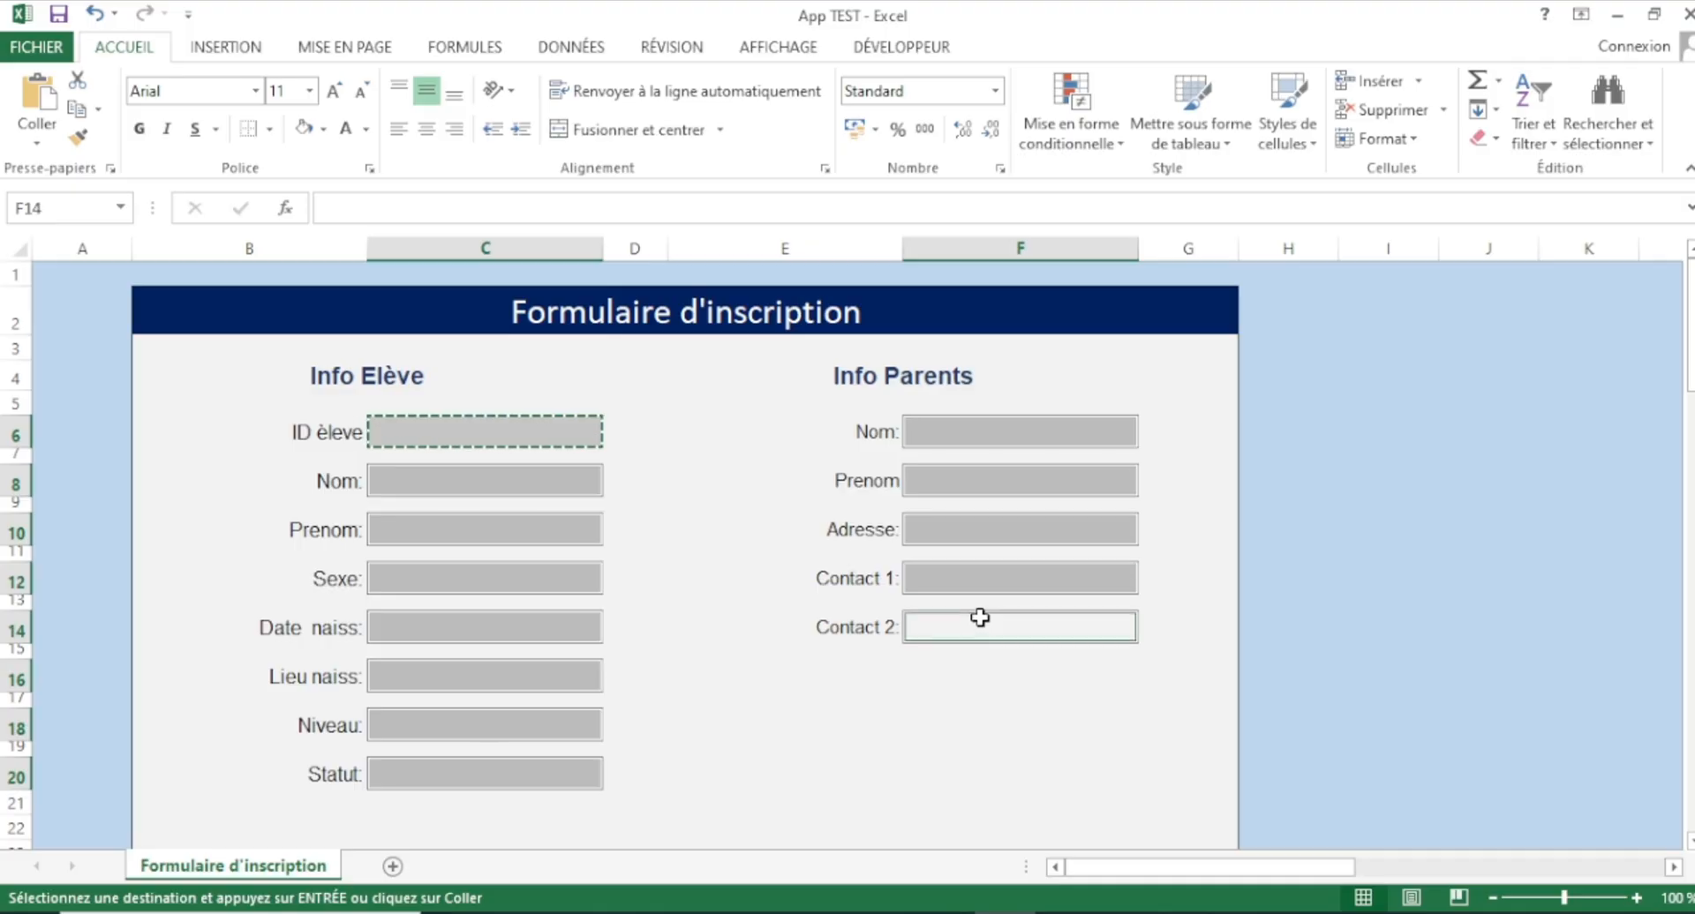
left_click(1105, 379)
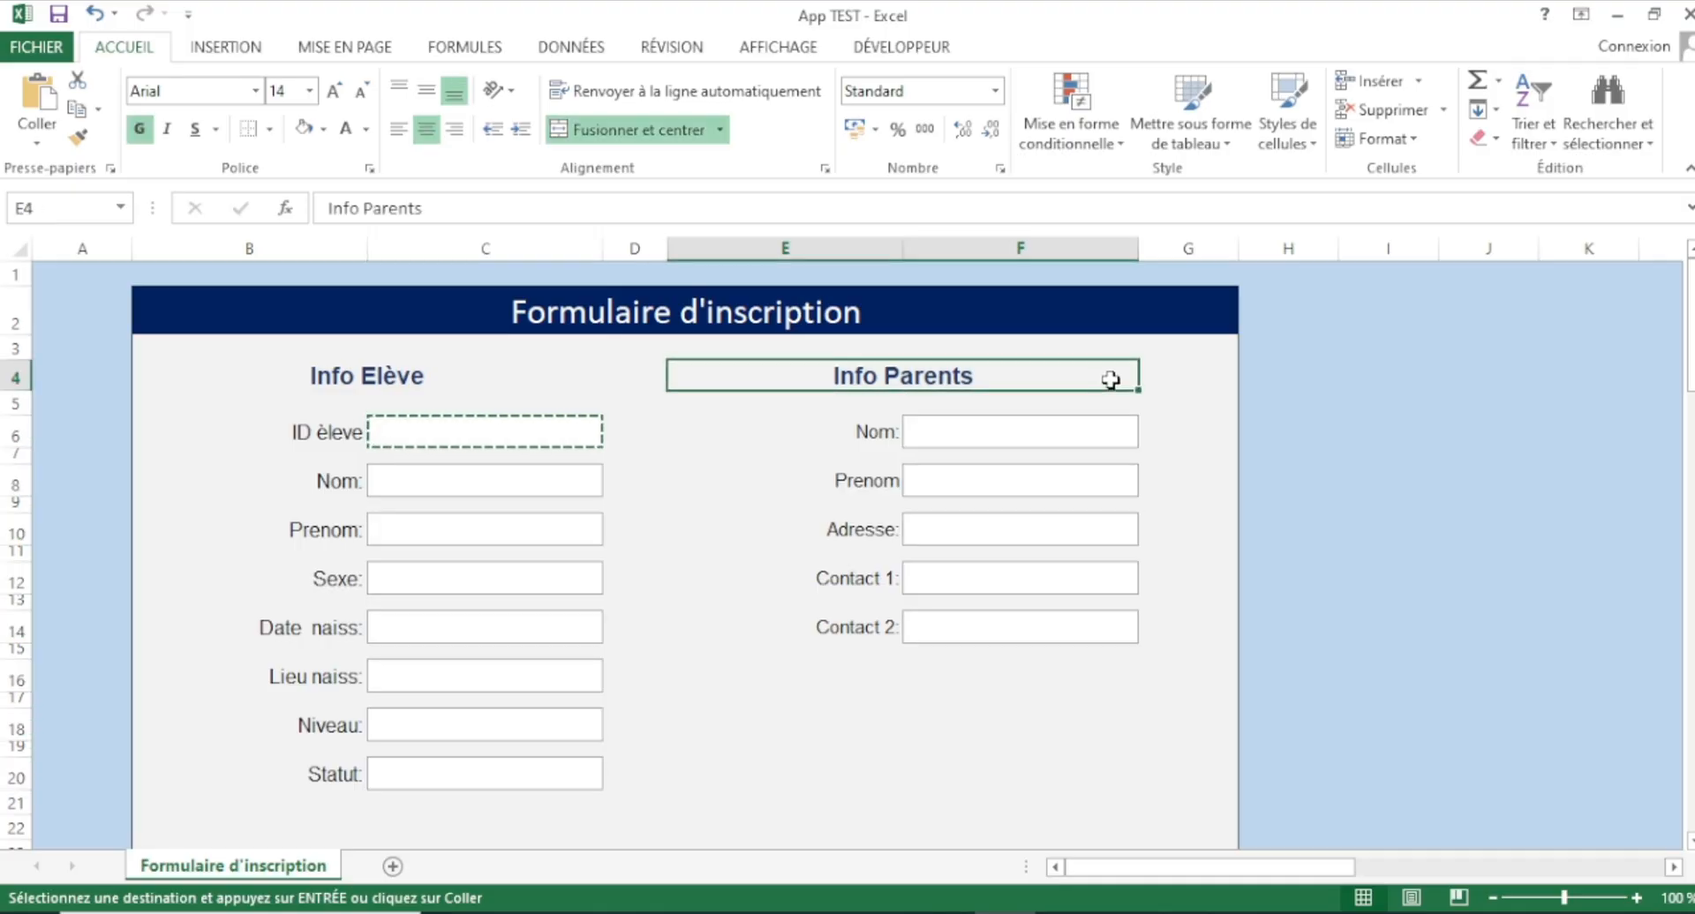
key("Escape")
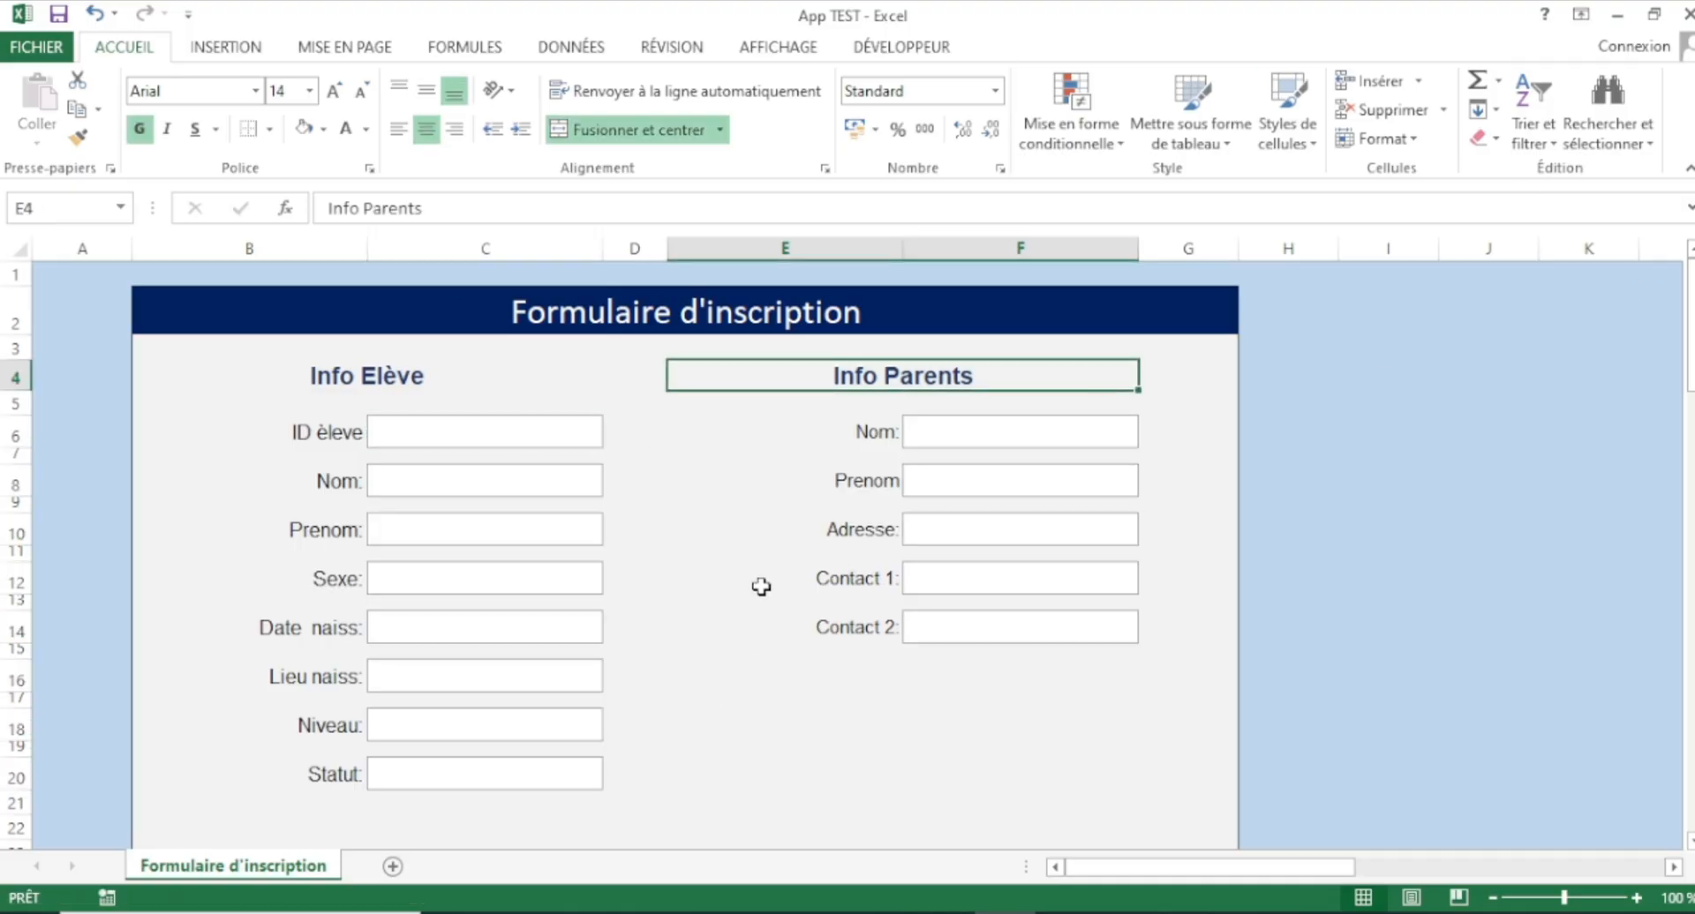
- Increase the heights of rows 3 and 5 to add space above and below the section headings
left_click(753, 533)
left_click(9, 350)
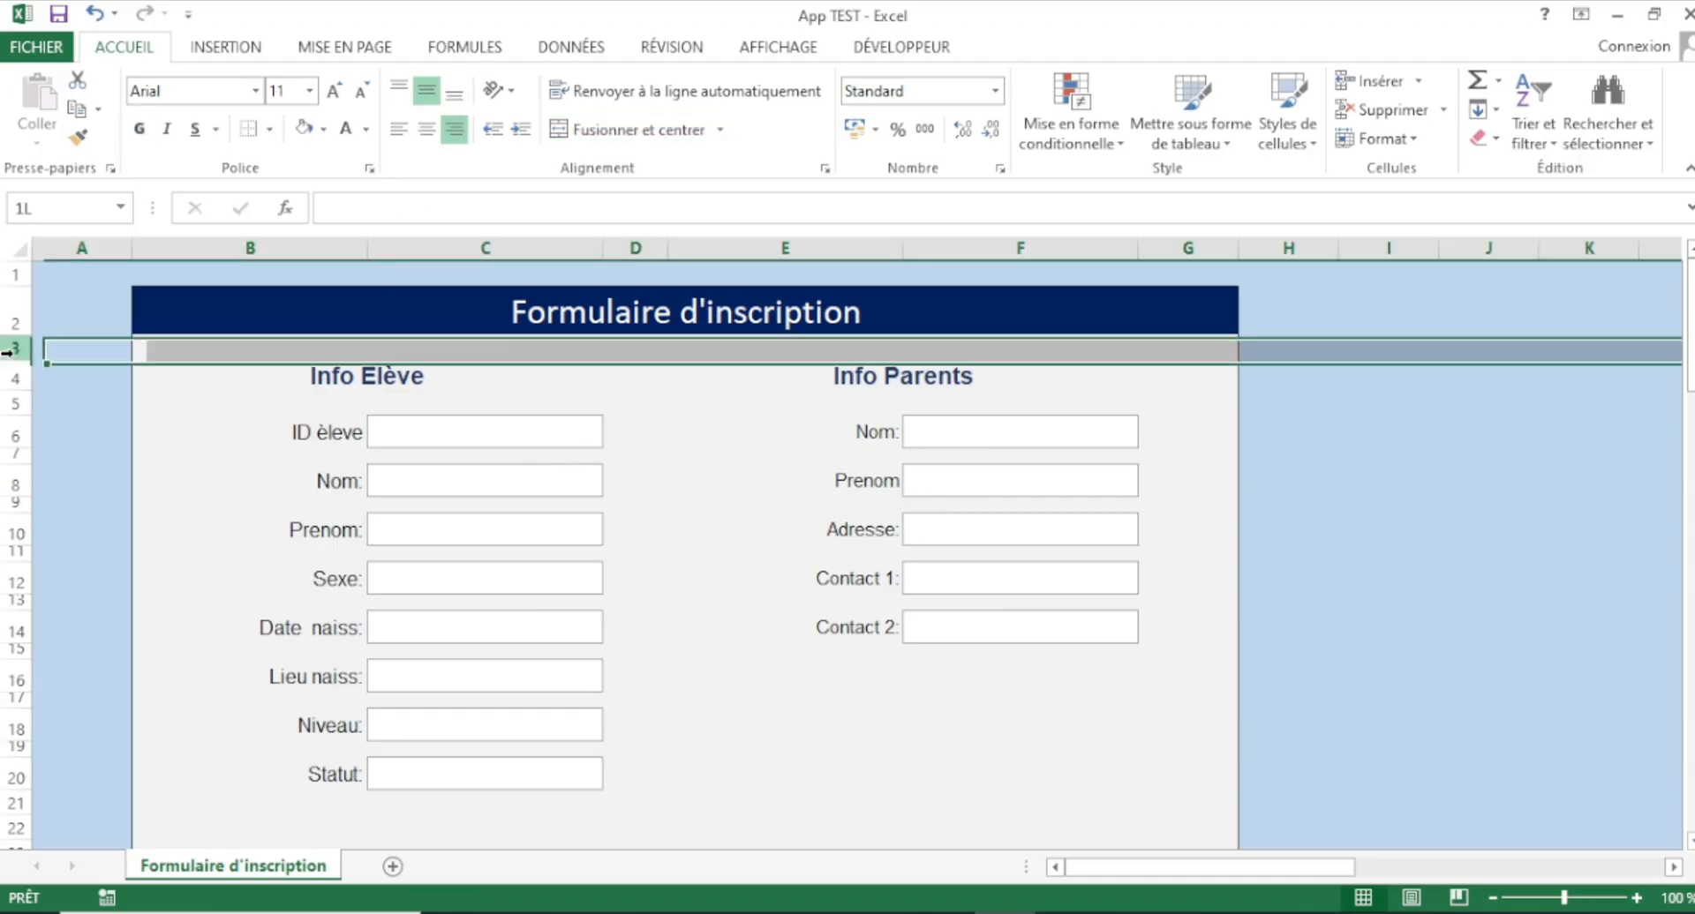
left_click_drag(9, 361, 10, 377)
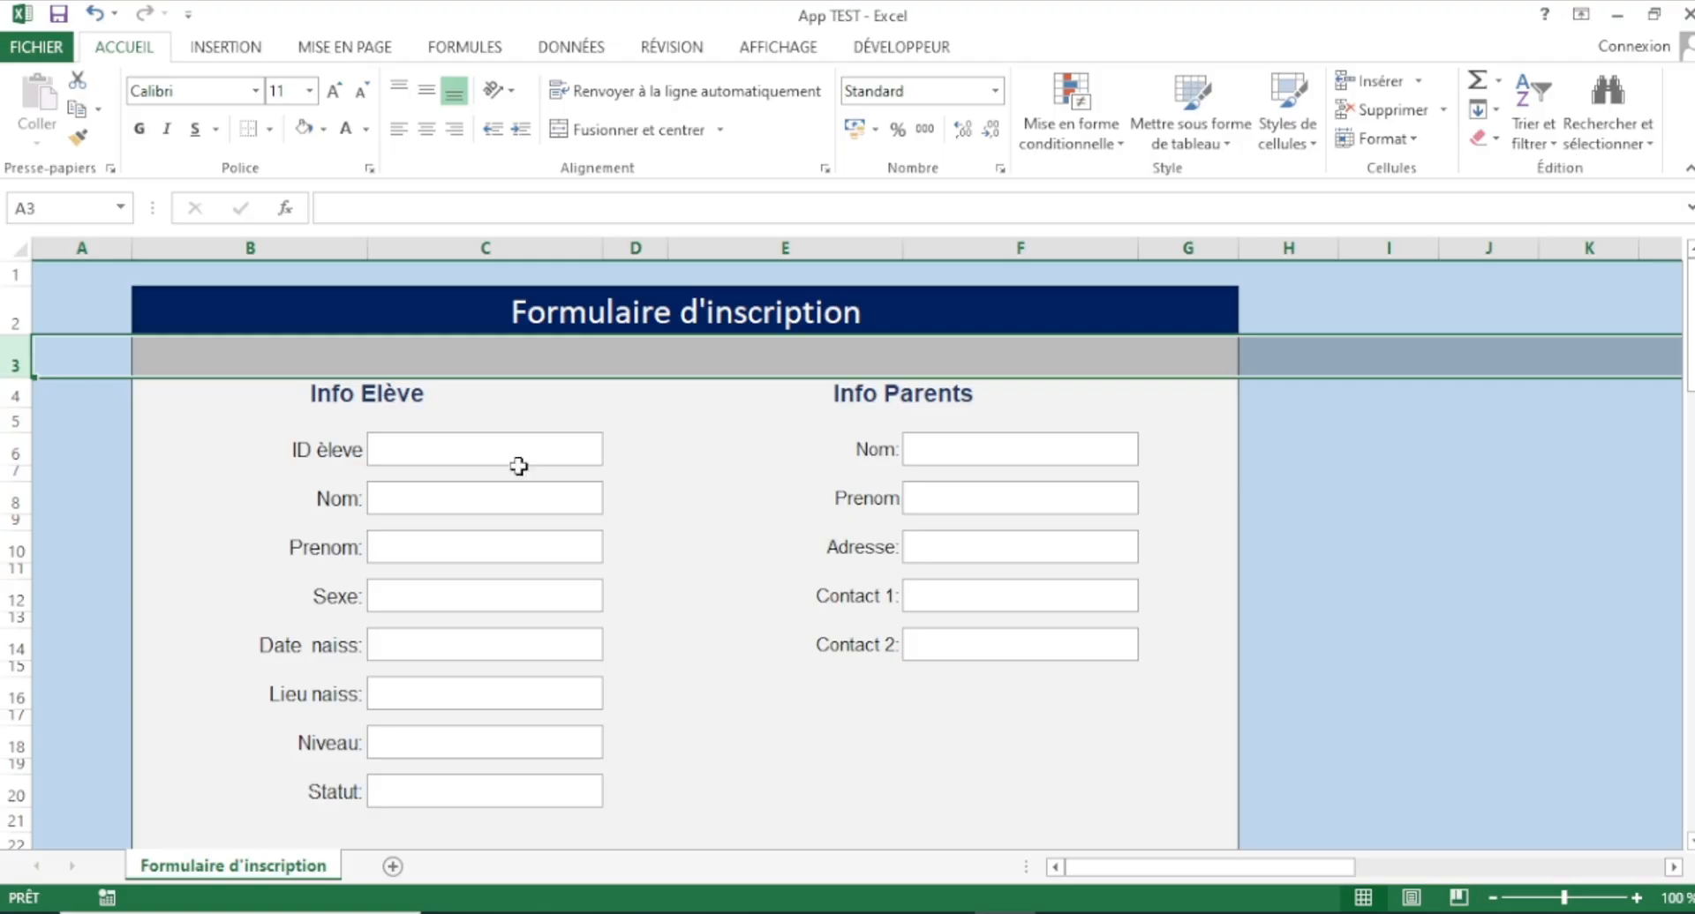
left_click(15, 394)
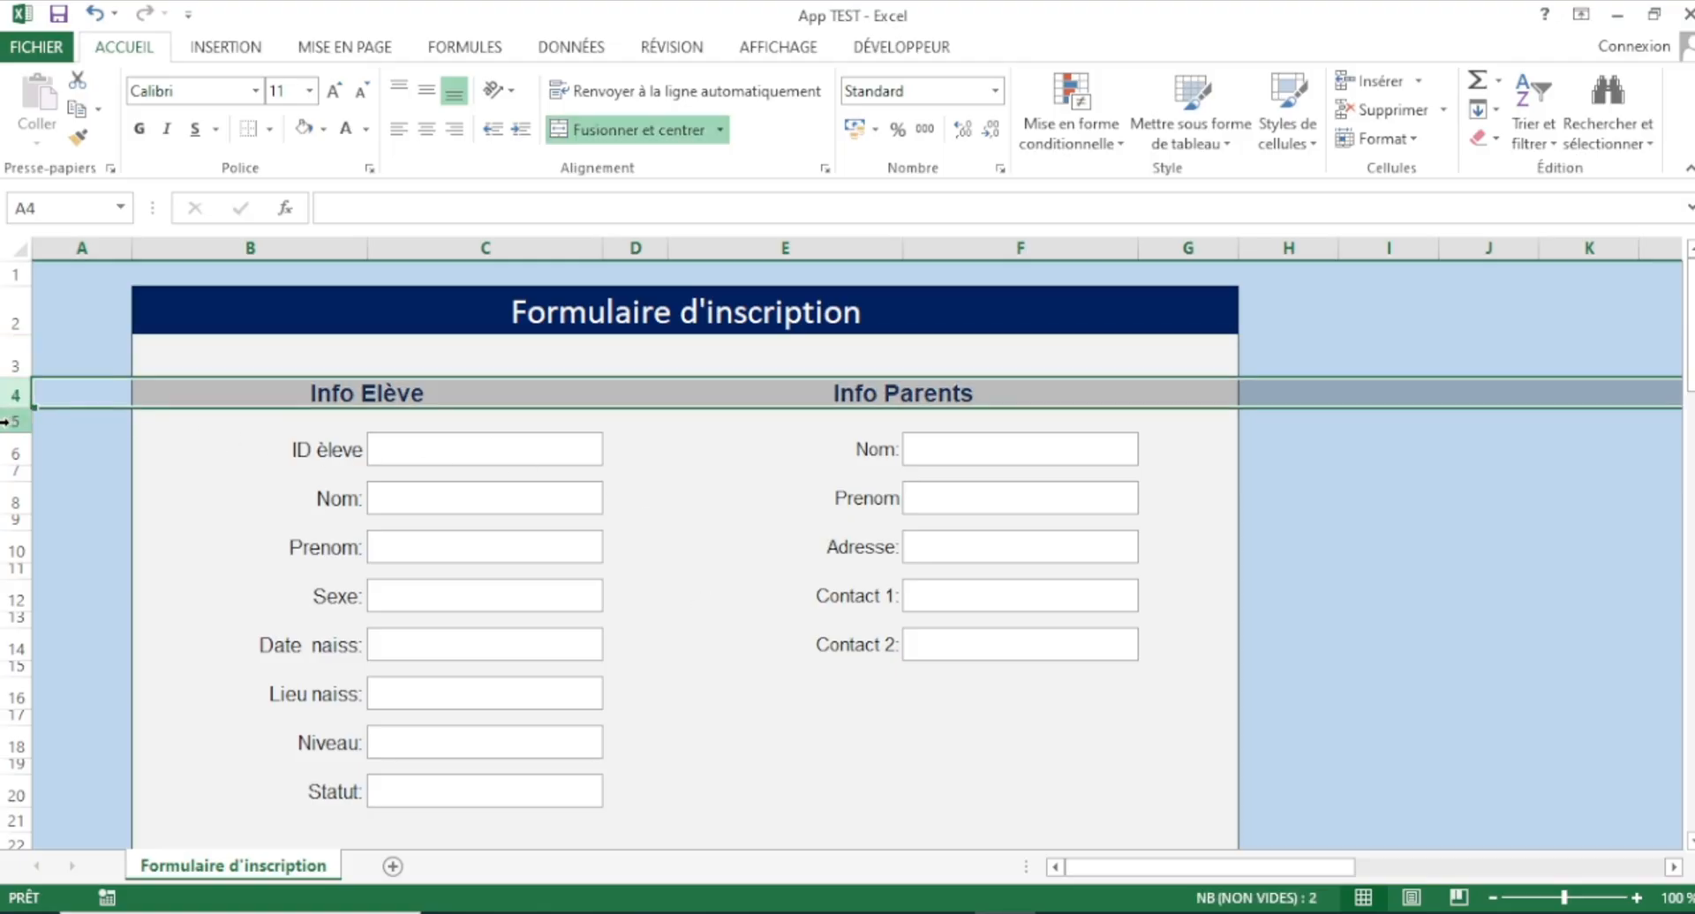
left_click(16, 421)
left_click_drag(21, 431, 22, 439)
left_click(794, 568)
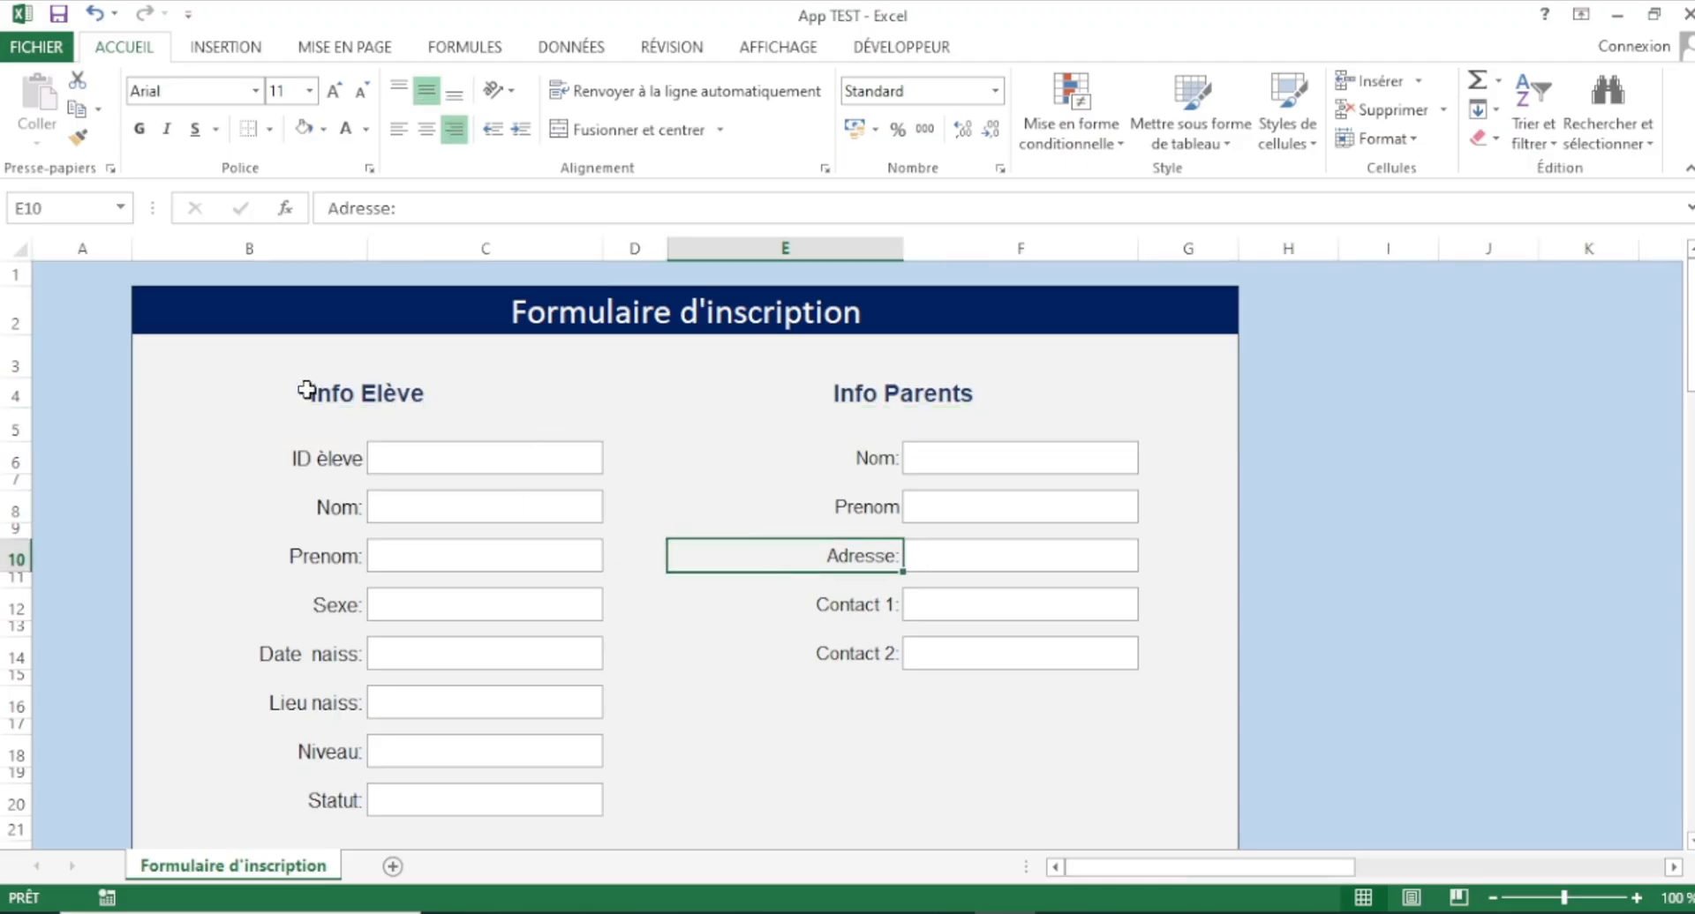
- Narrow columns G and B slightly to reduce the empty margins on both sides of the form
left_click(265, 394)
left_click(911, 395)
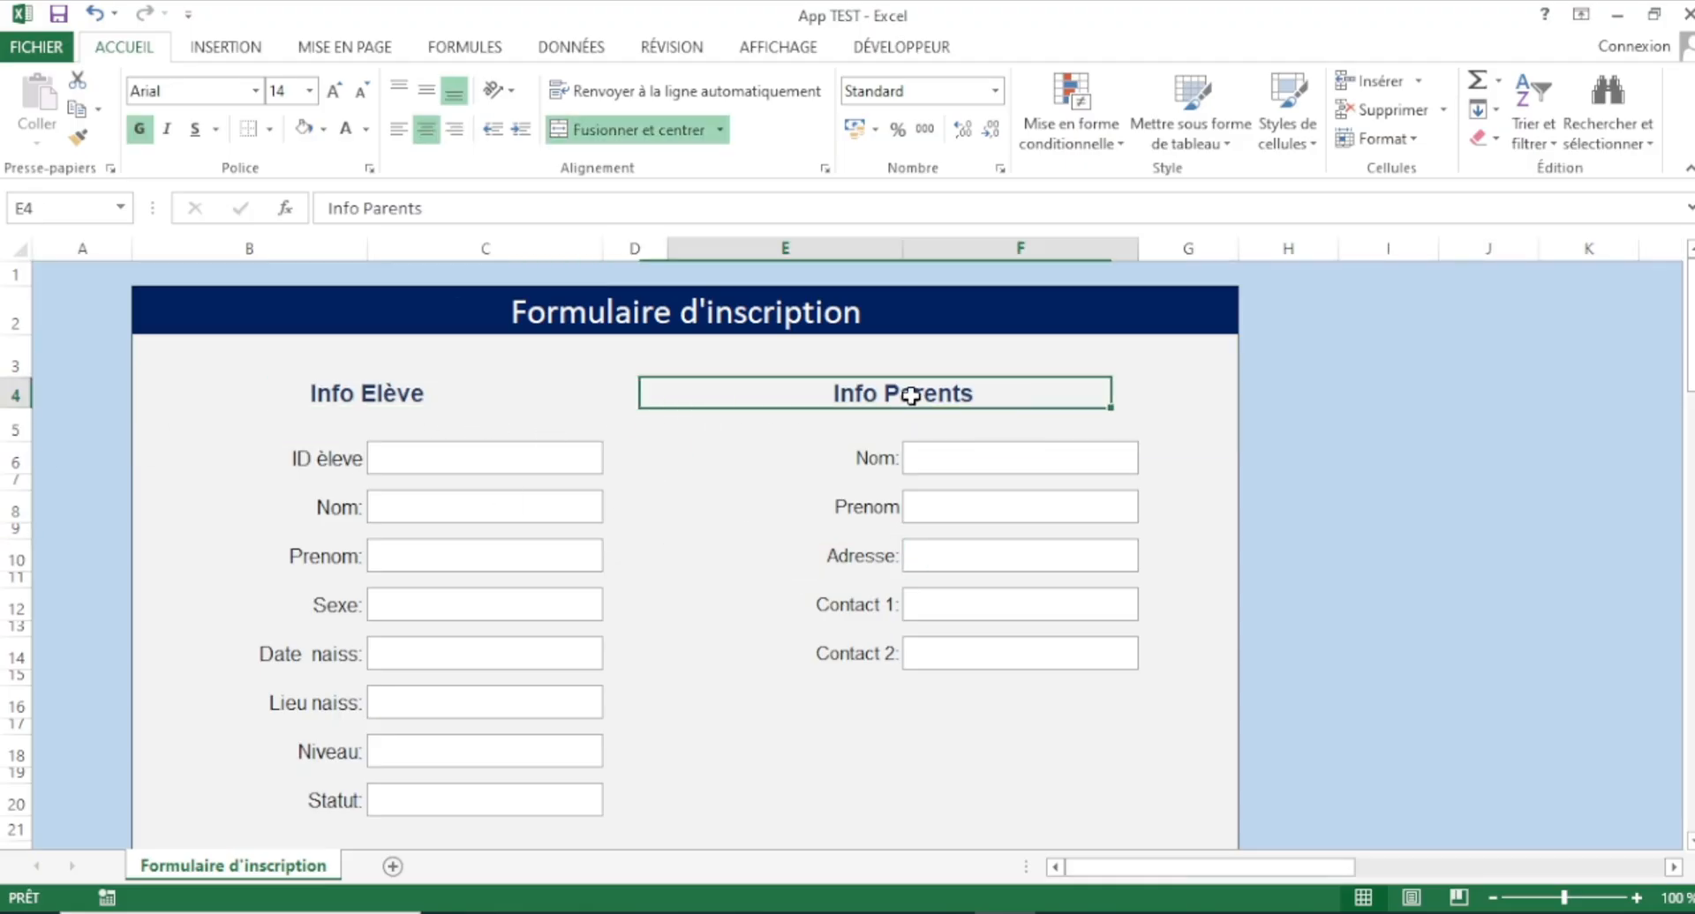
left_click(1202, 250)
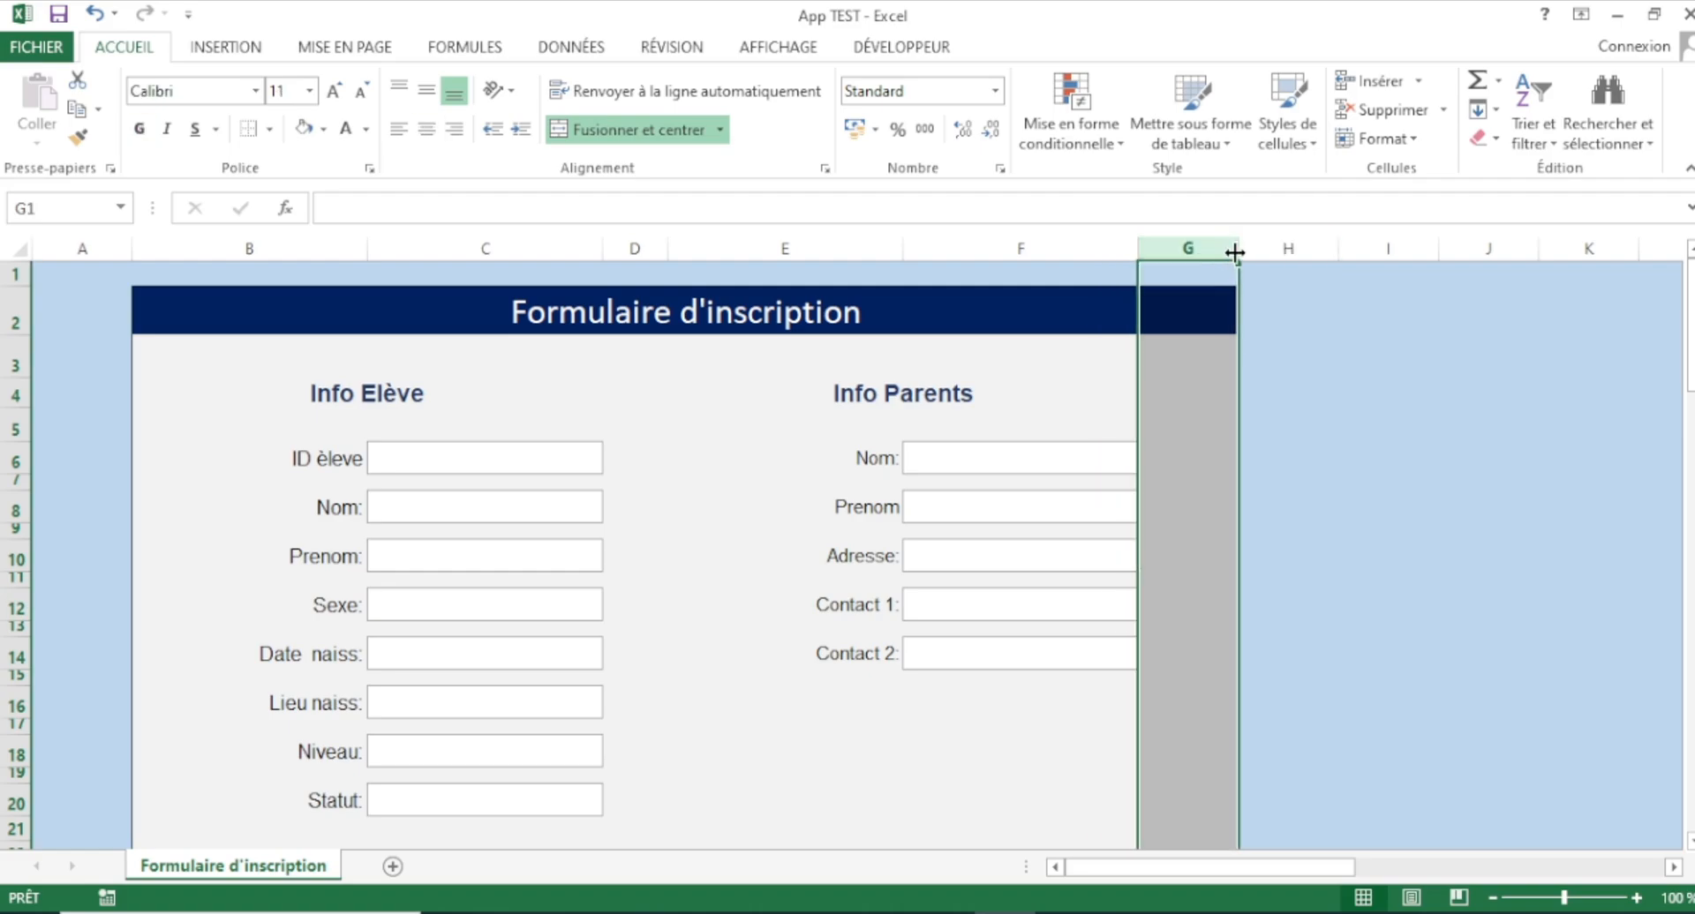
left_click_drag(1242, 253, 1210, 253)
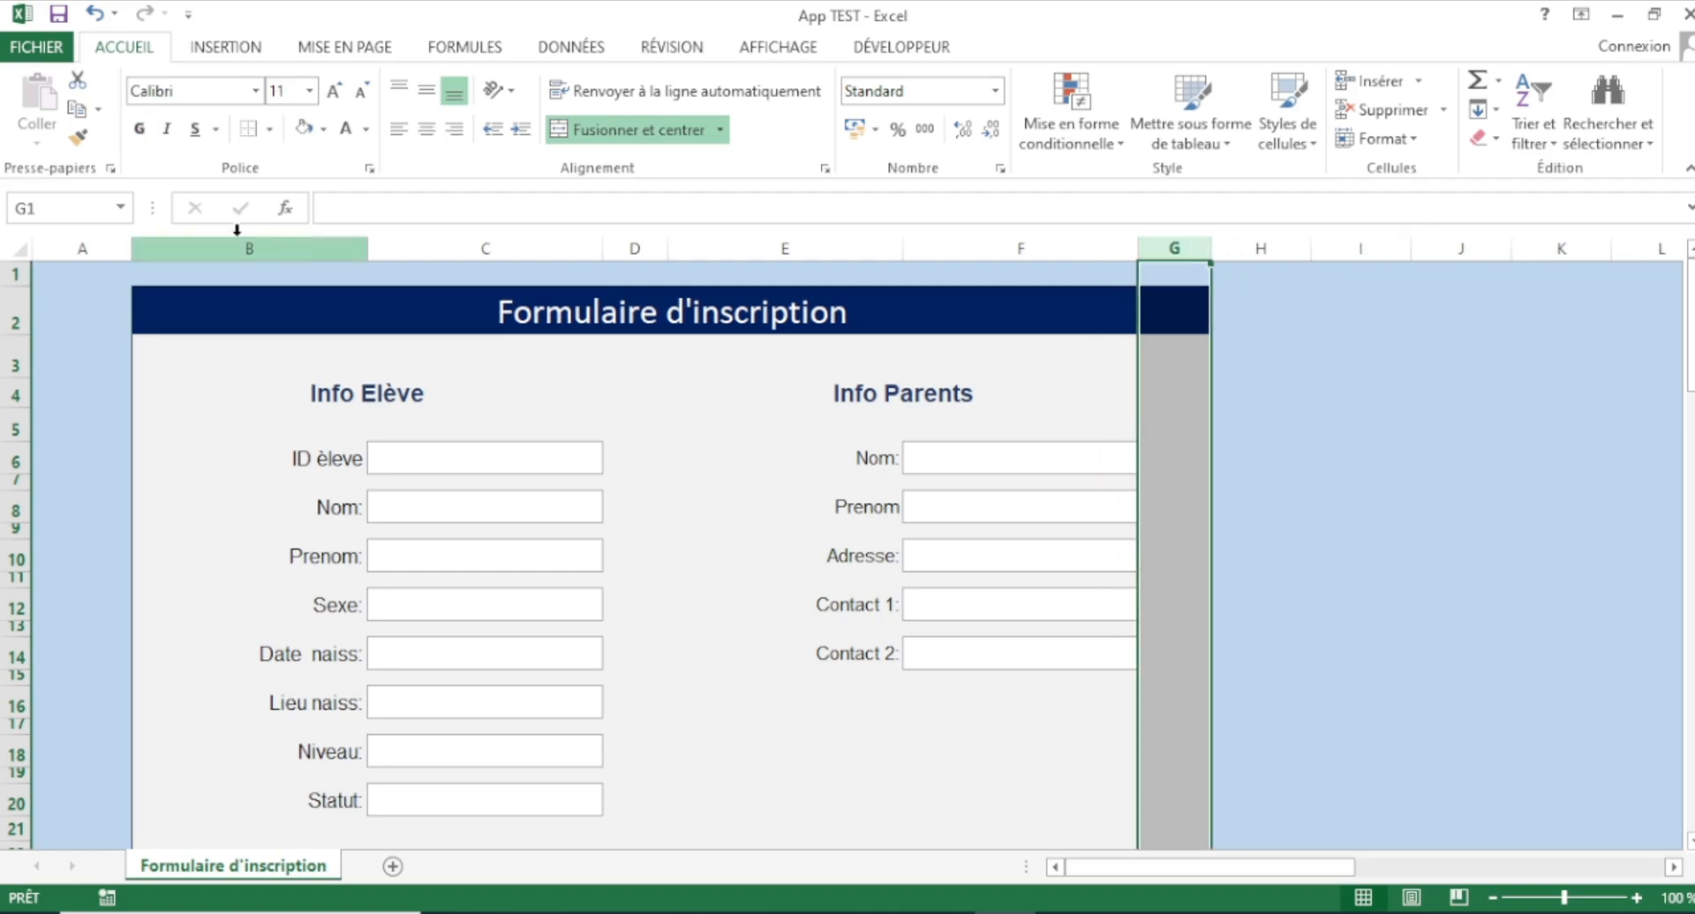
left_click(98, 248)
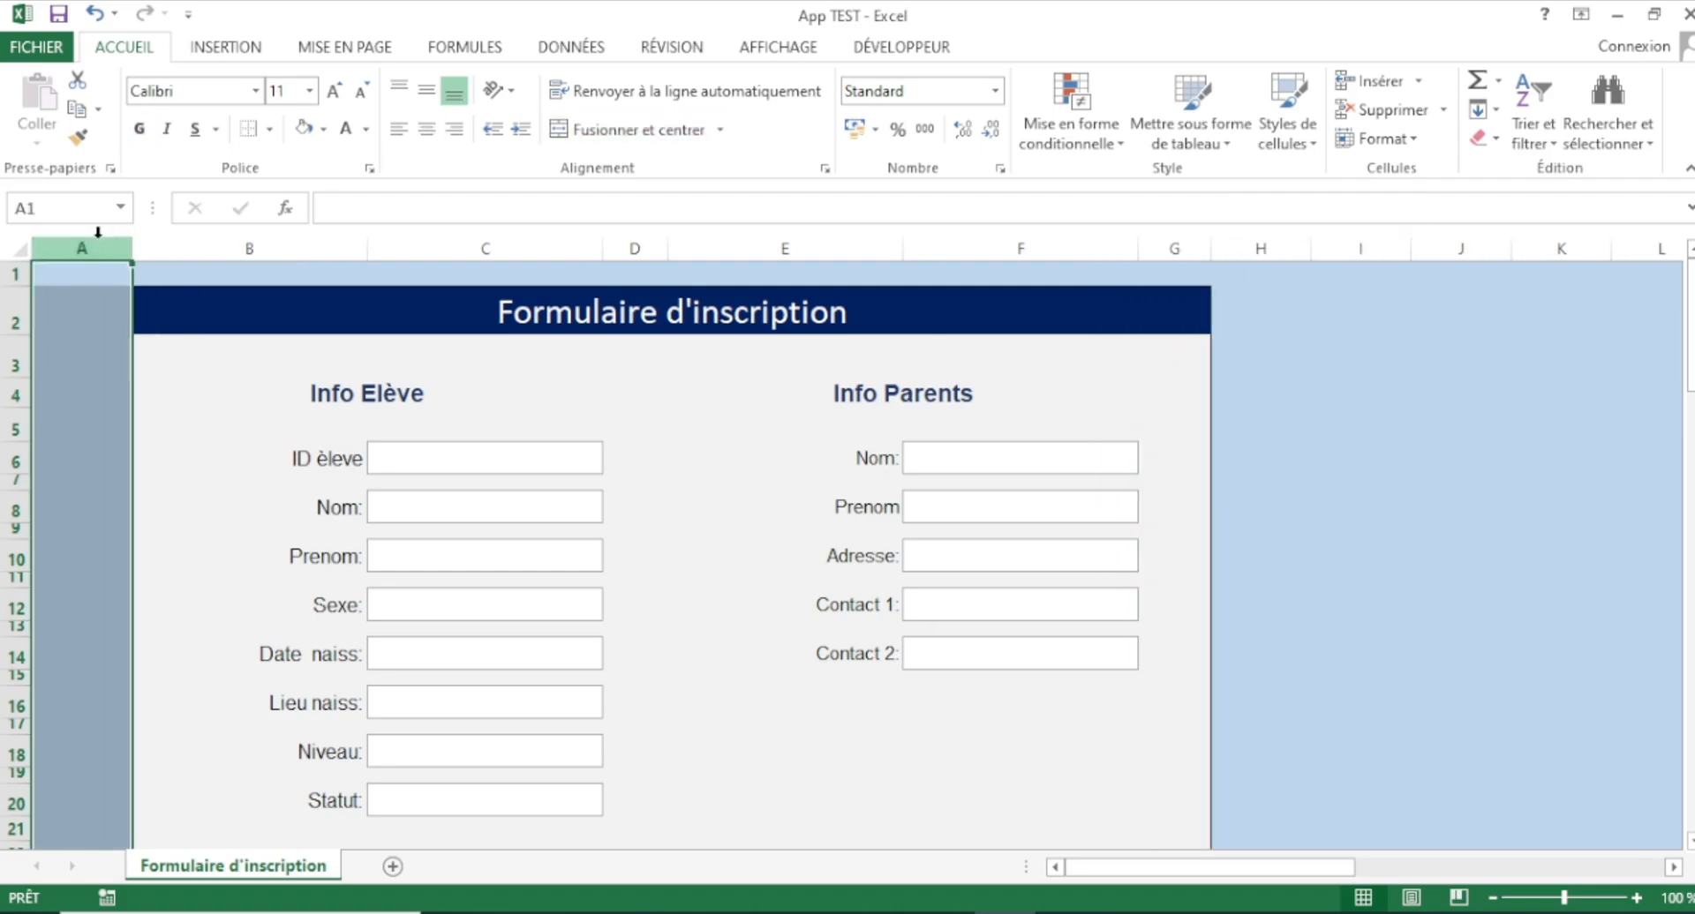
left_click(197, 247)
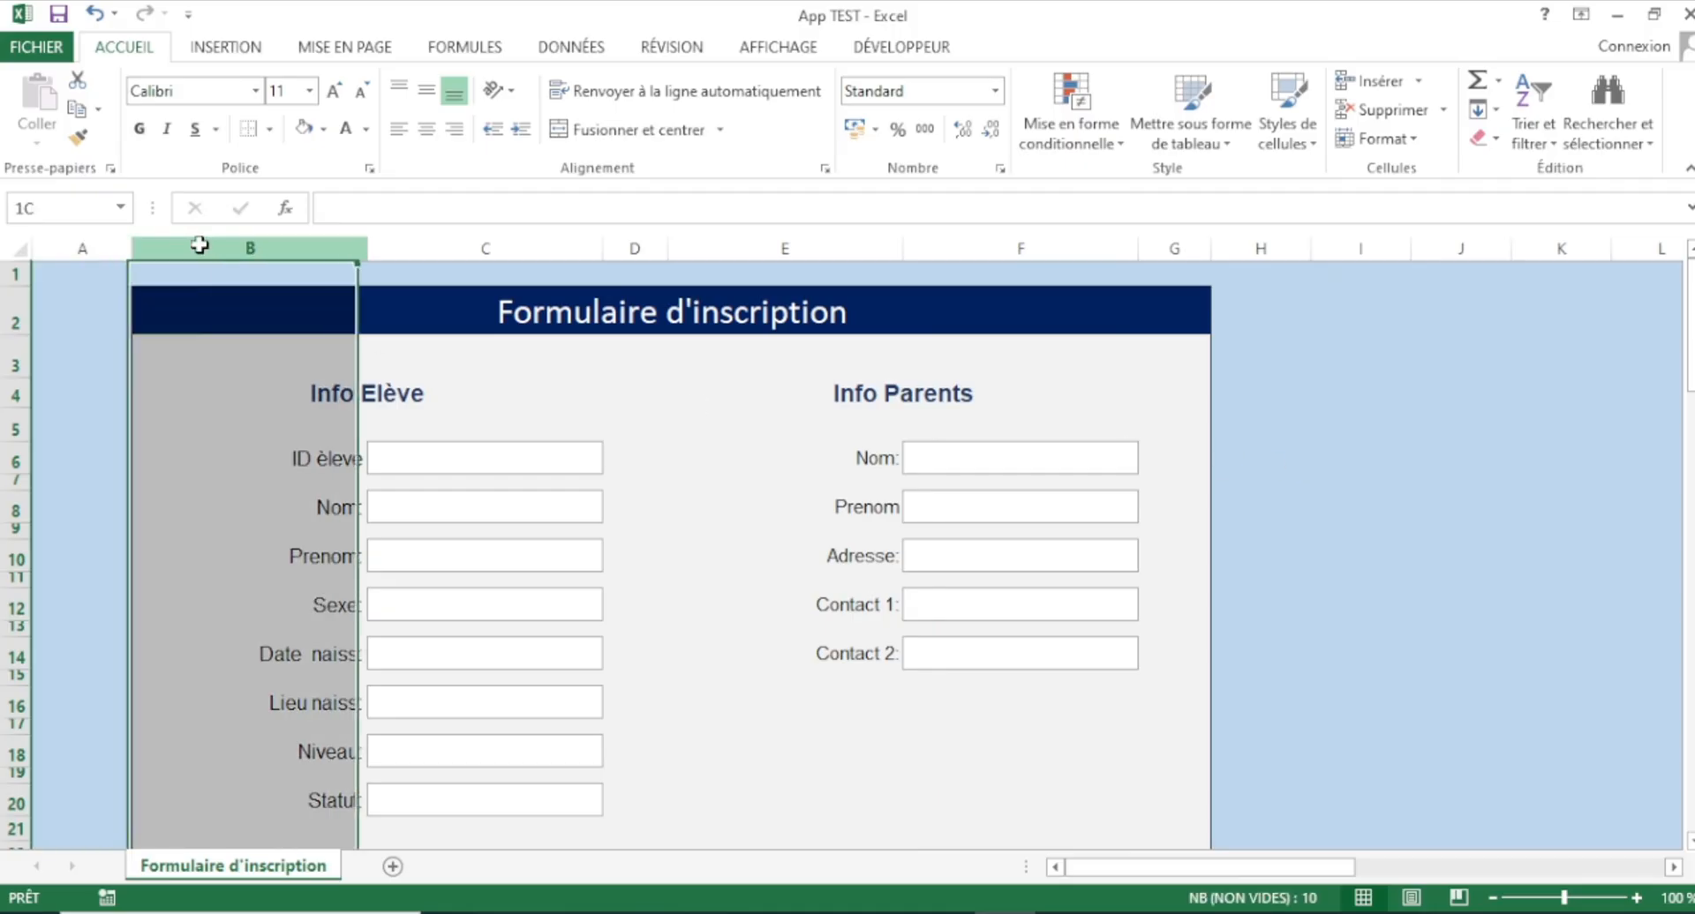
left_click_drag(370, 251, 343, 254)
left_click(1289, 530)
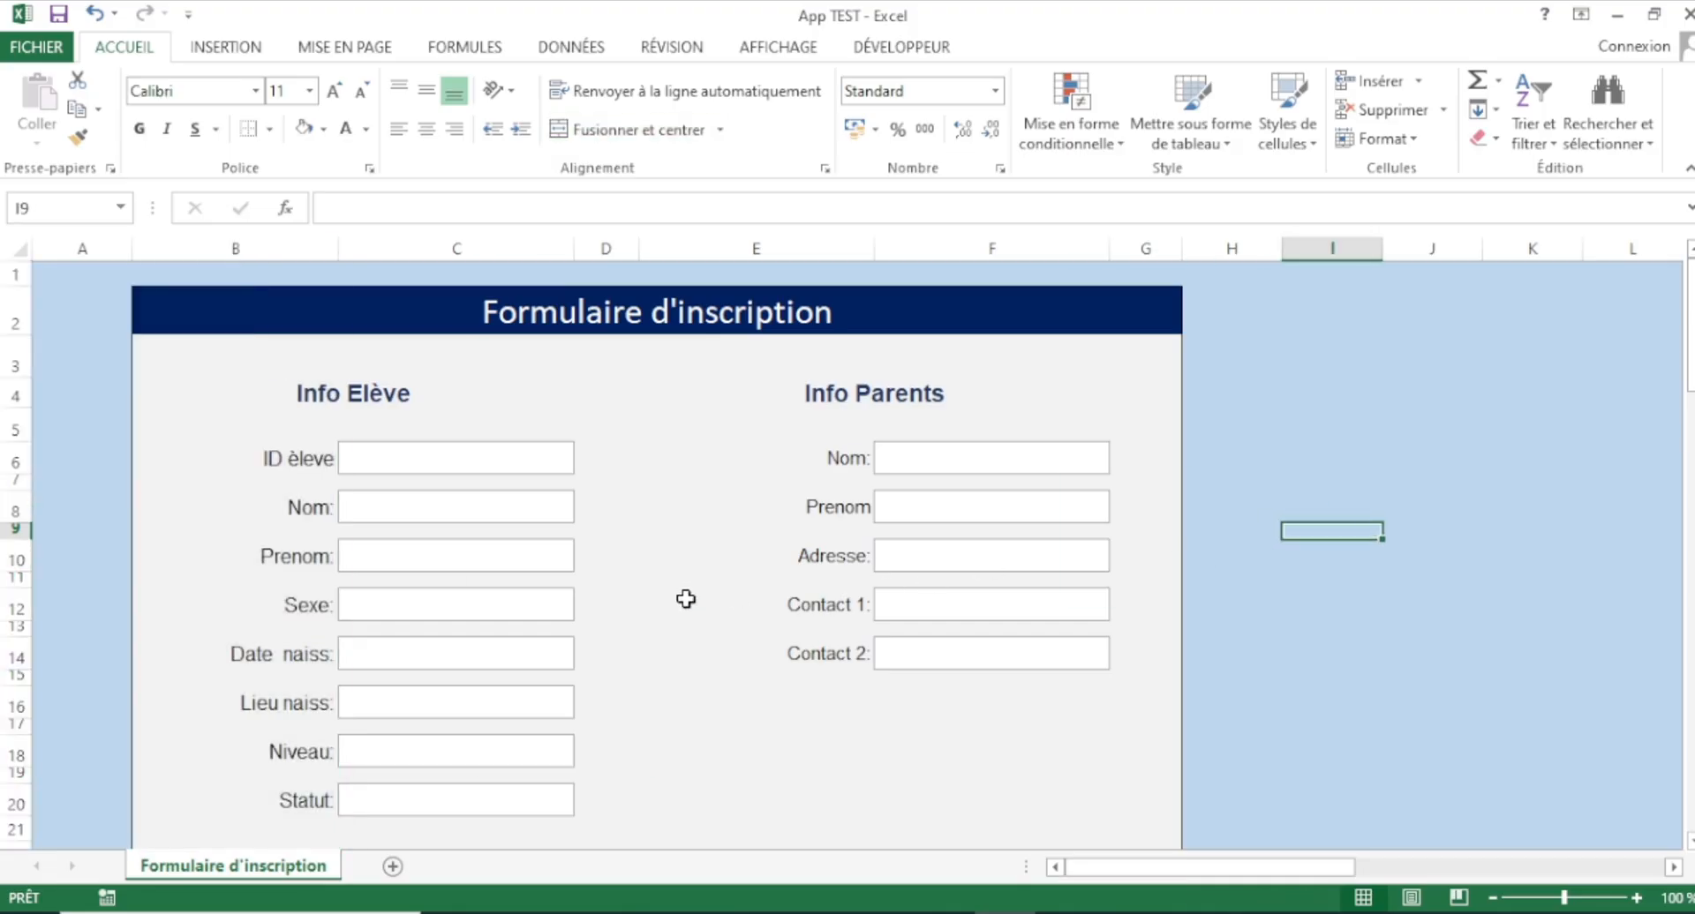
- Increase the font size of the Info Parents labels in E6:E14 to 12
scroll(697, 583, "down", 1)
left_click_drag(834, 343, 847, 538)
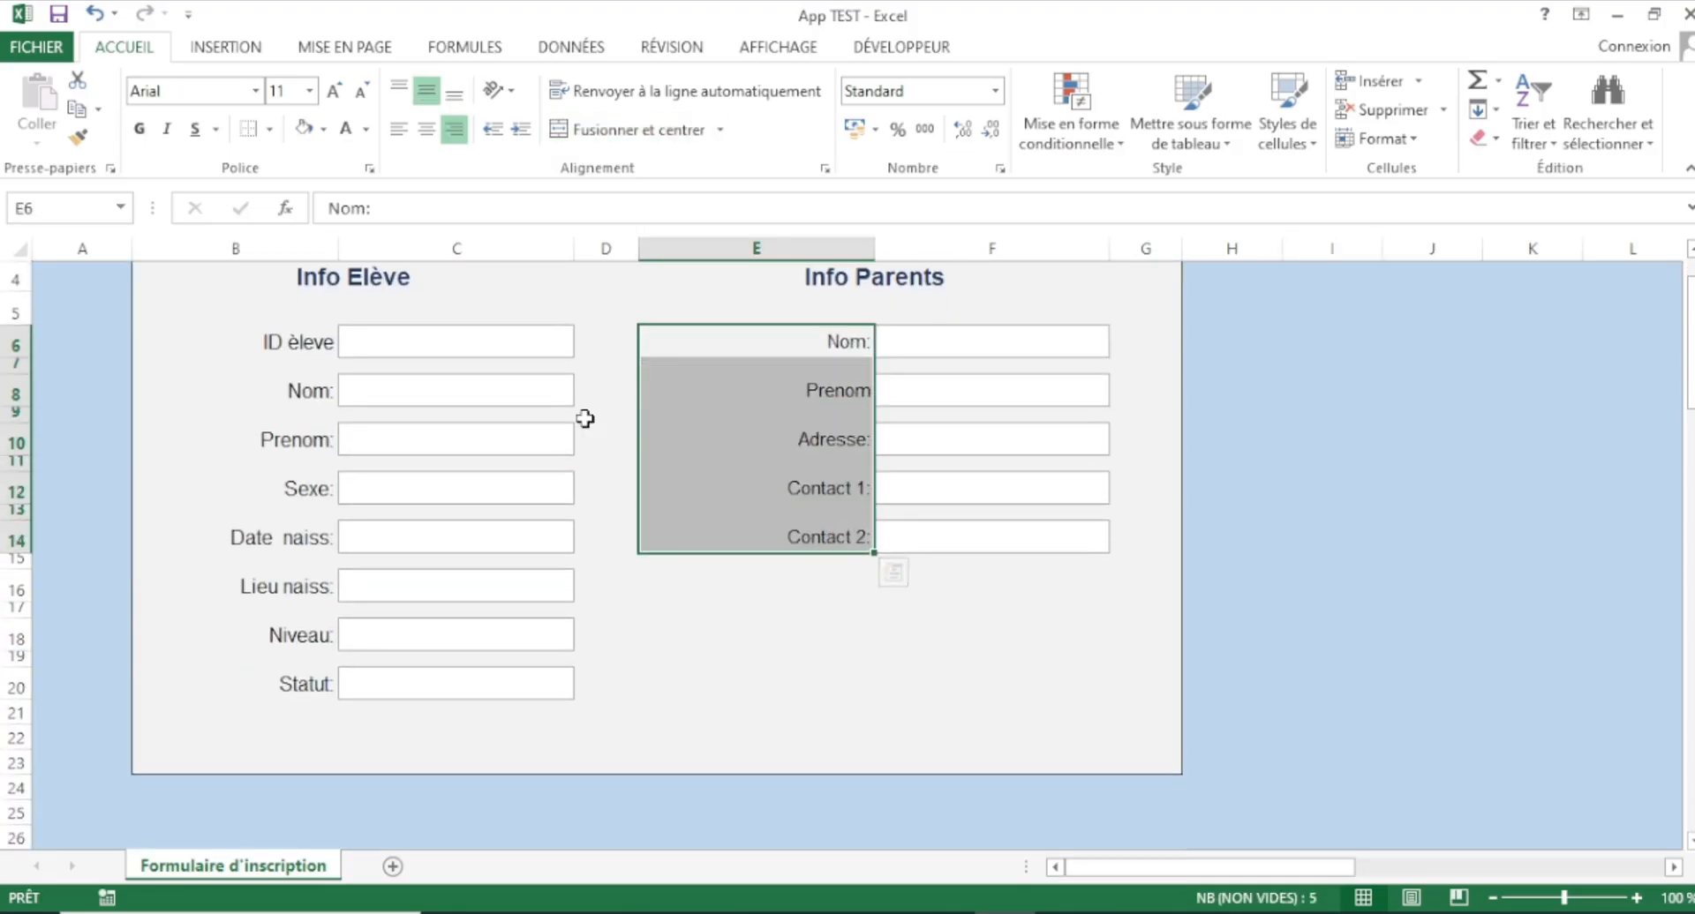
left_click(334, 90)
left_click(284, 344)
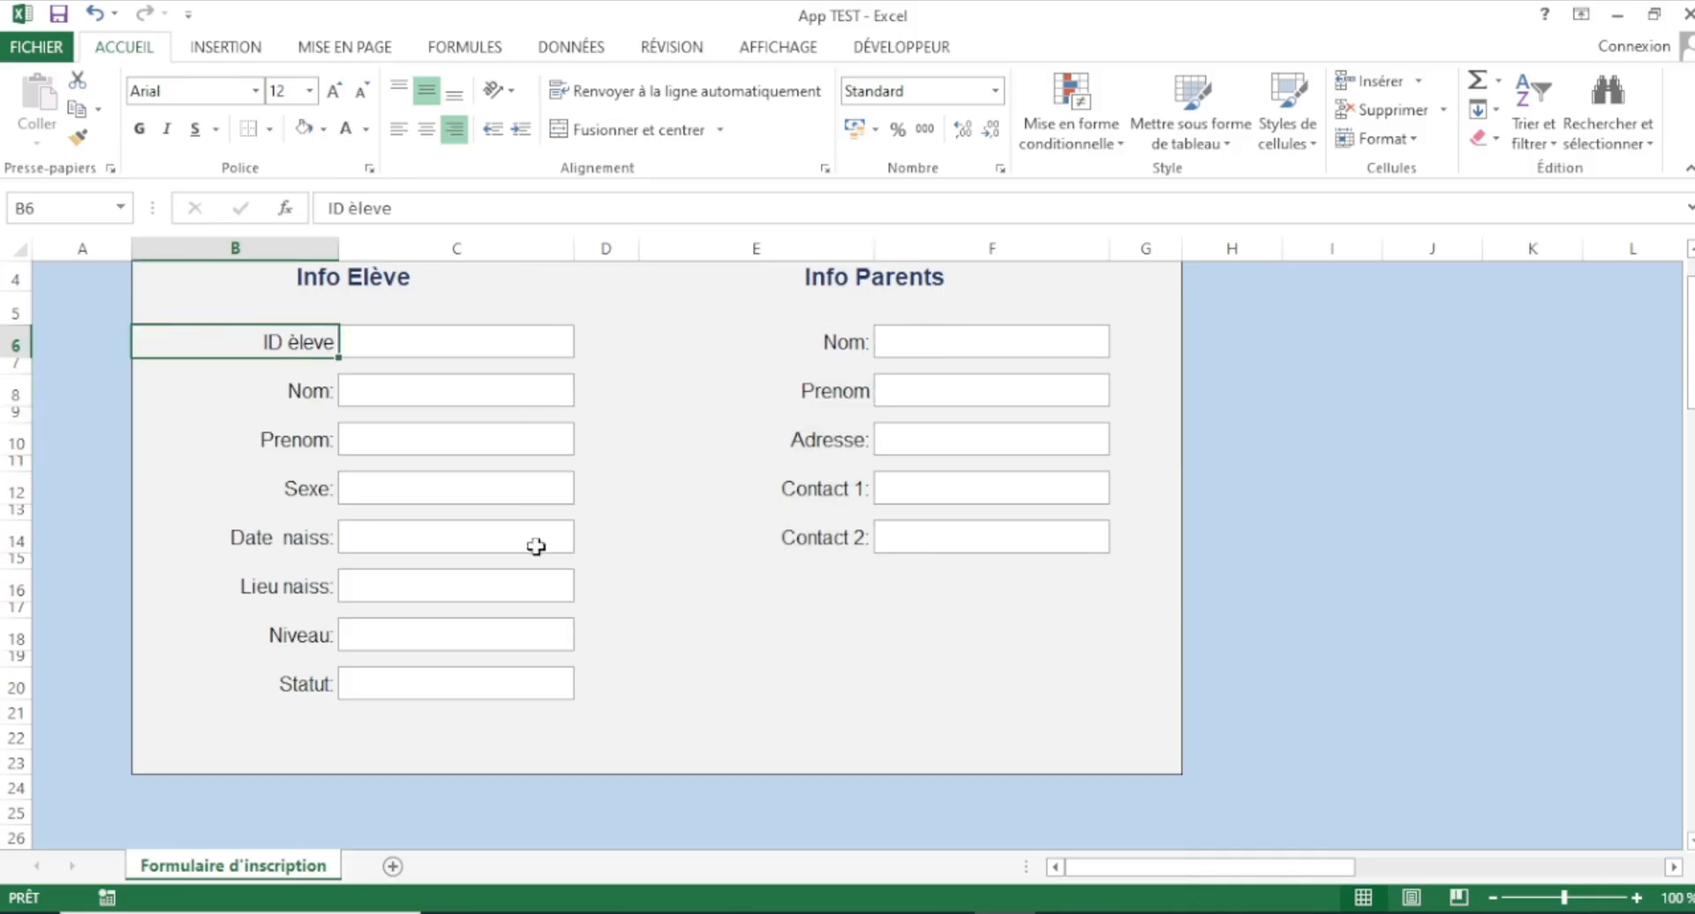
scroll(776, 482, "up", 1)
scroll(757, 476, "down", 3)
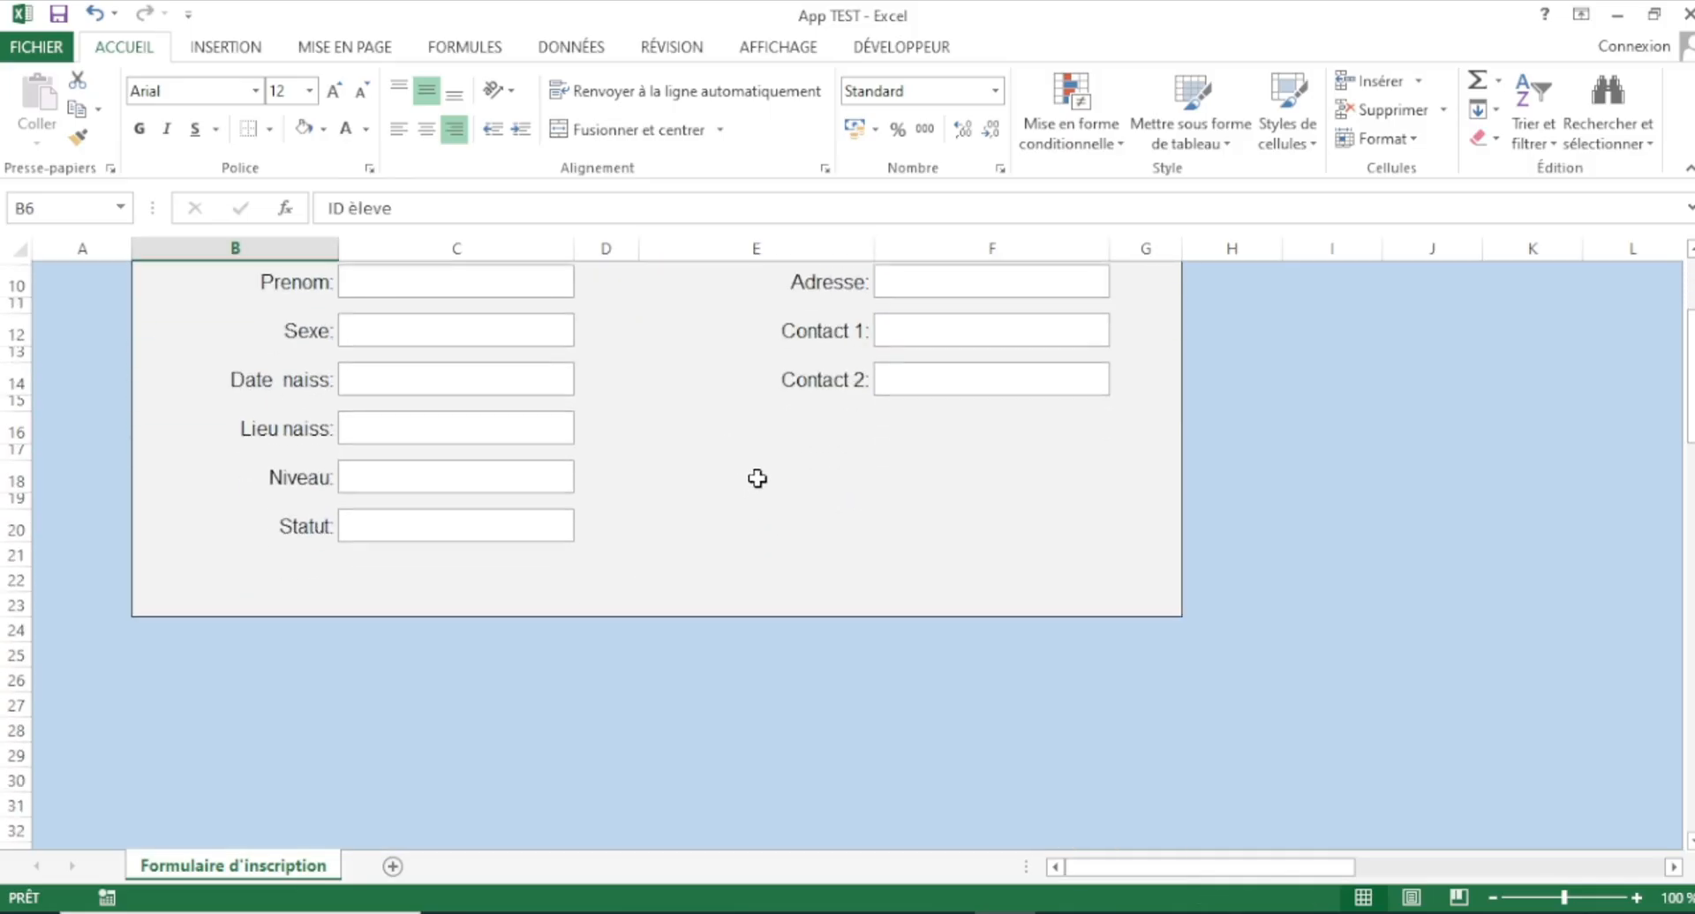
left_click(693, 572)
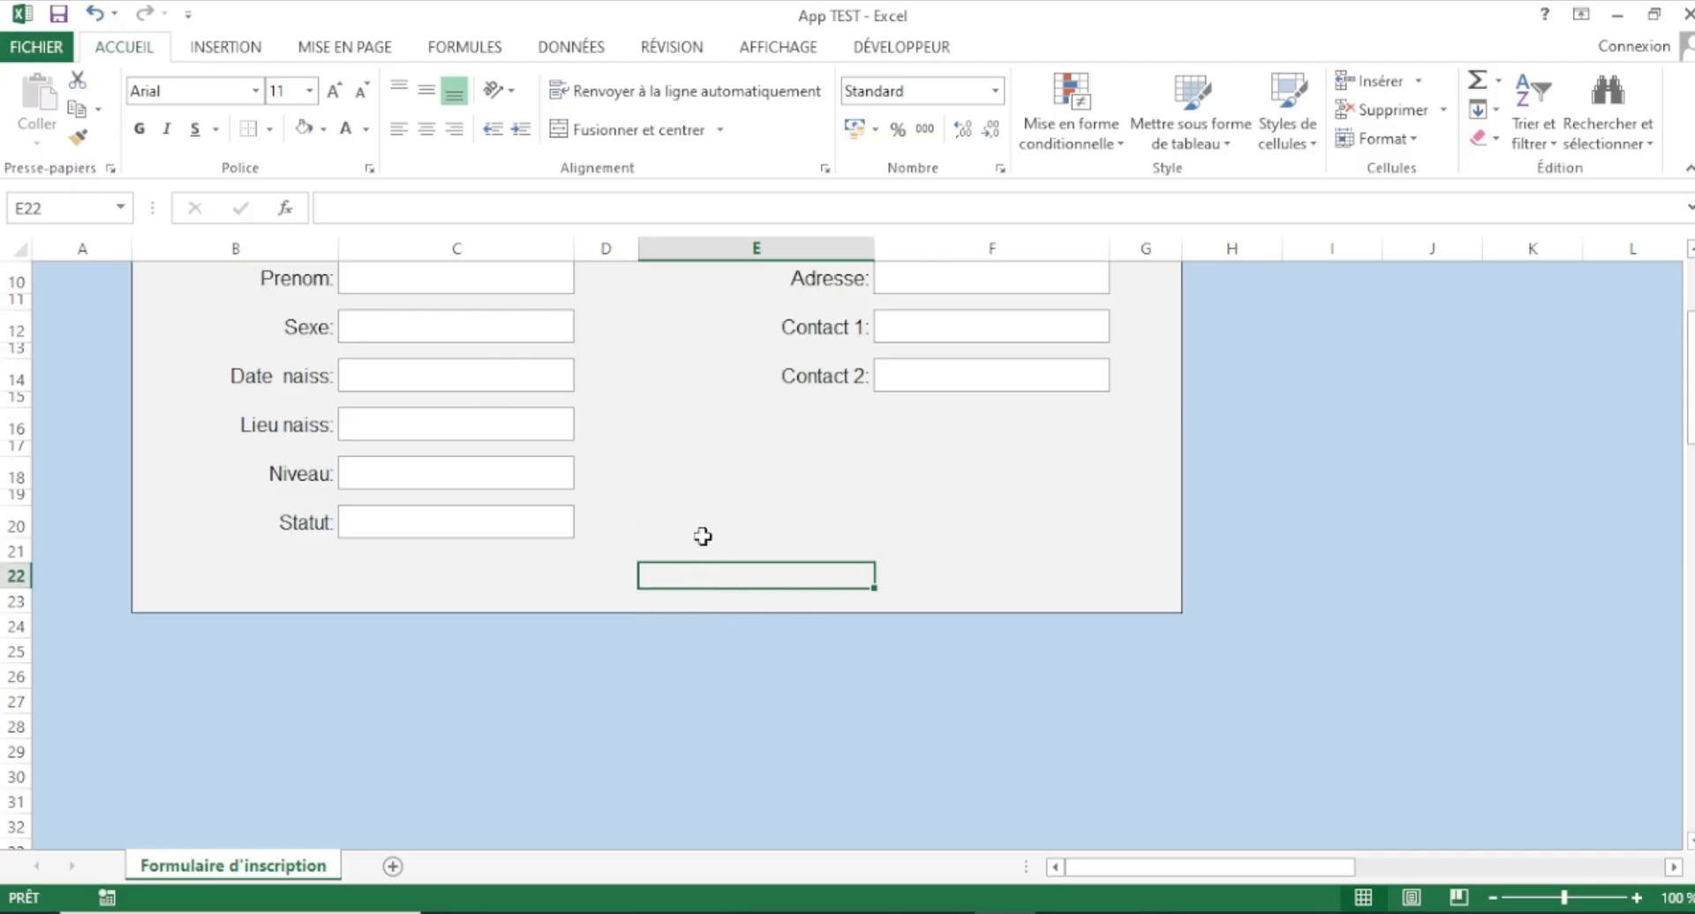
scroll(711, 586, "up", 2)
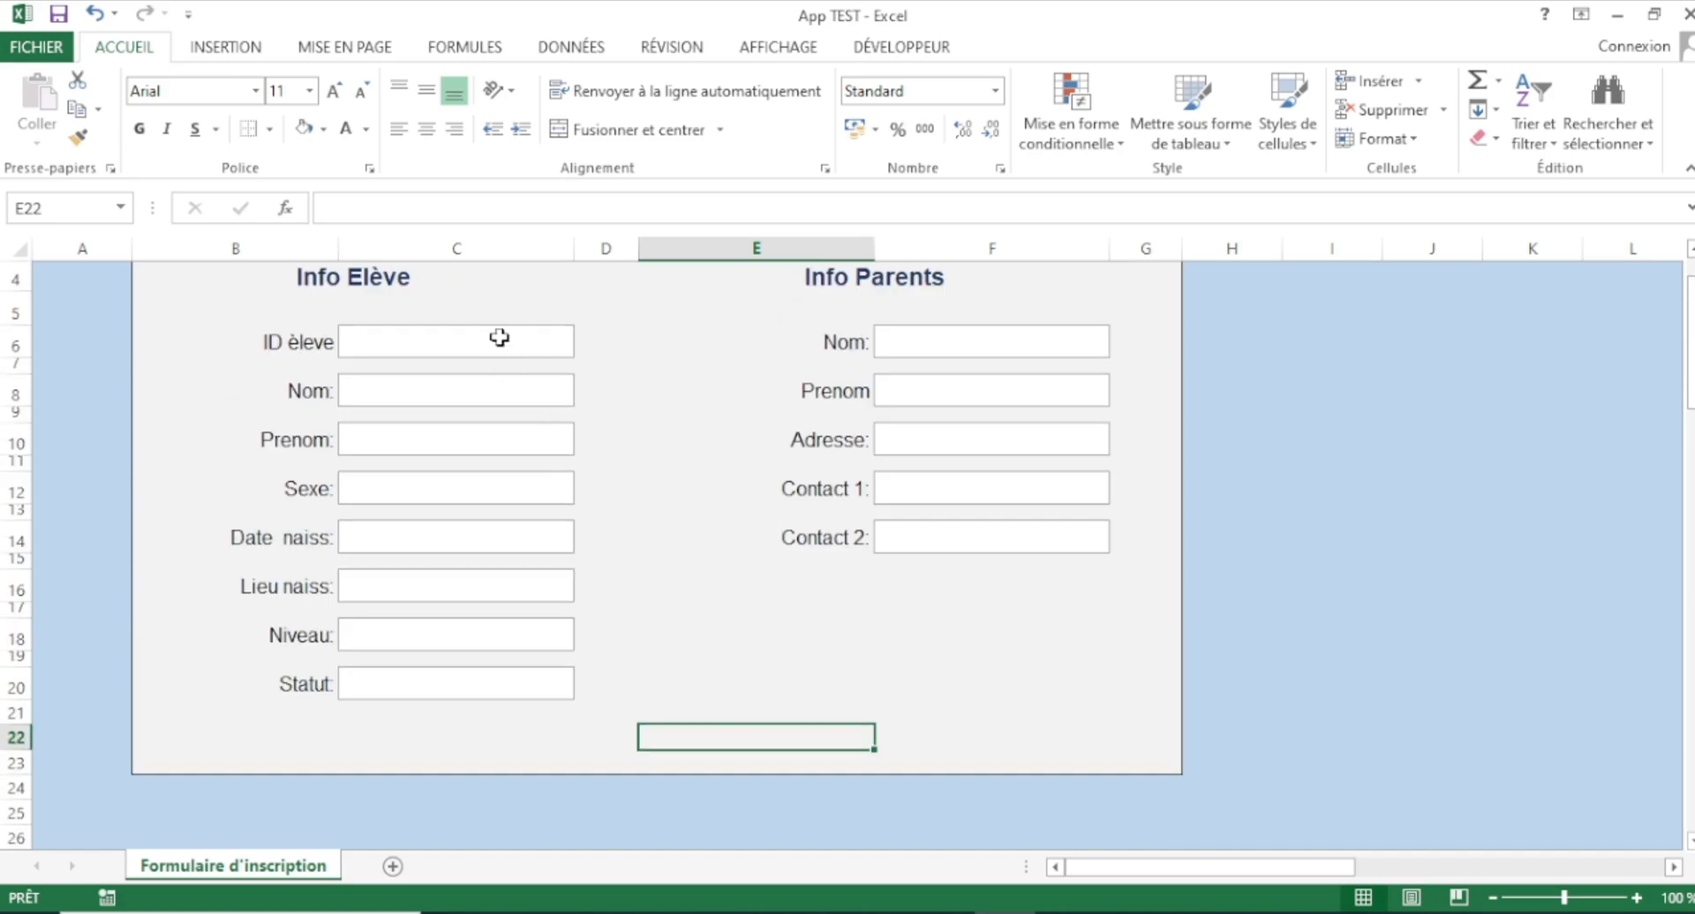
left_click(498, 338)
left_click(481, 389)
left_click(489, 446)
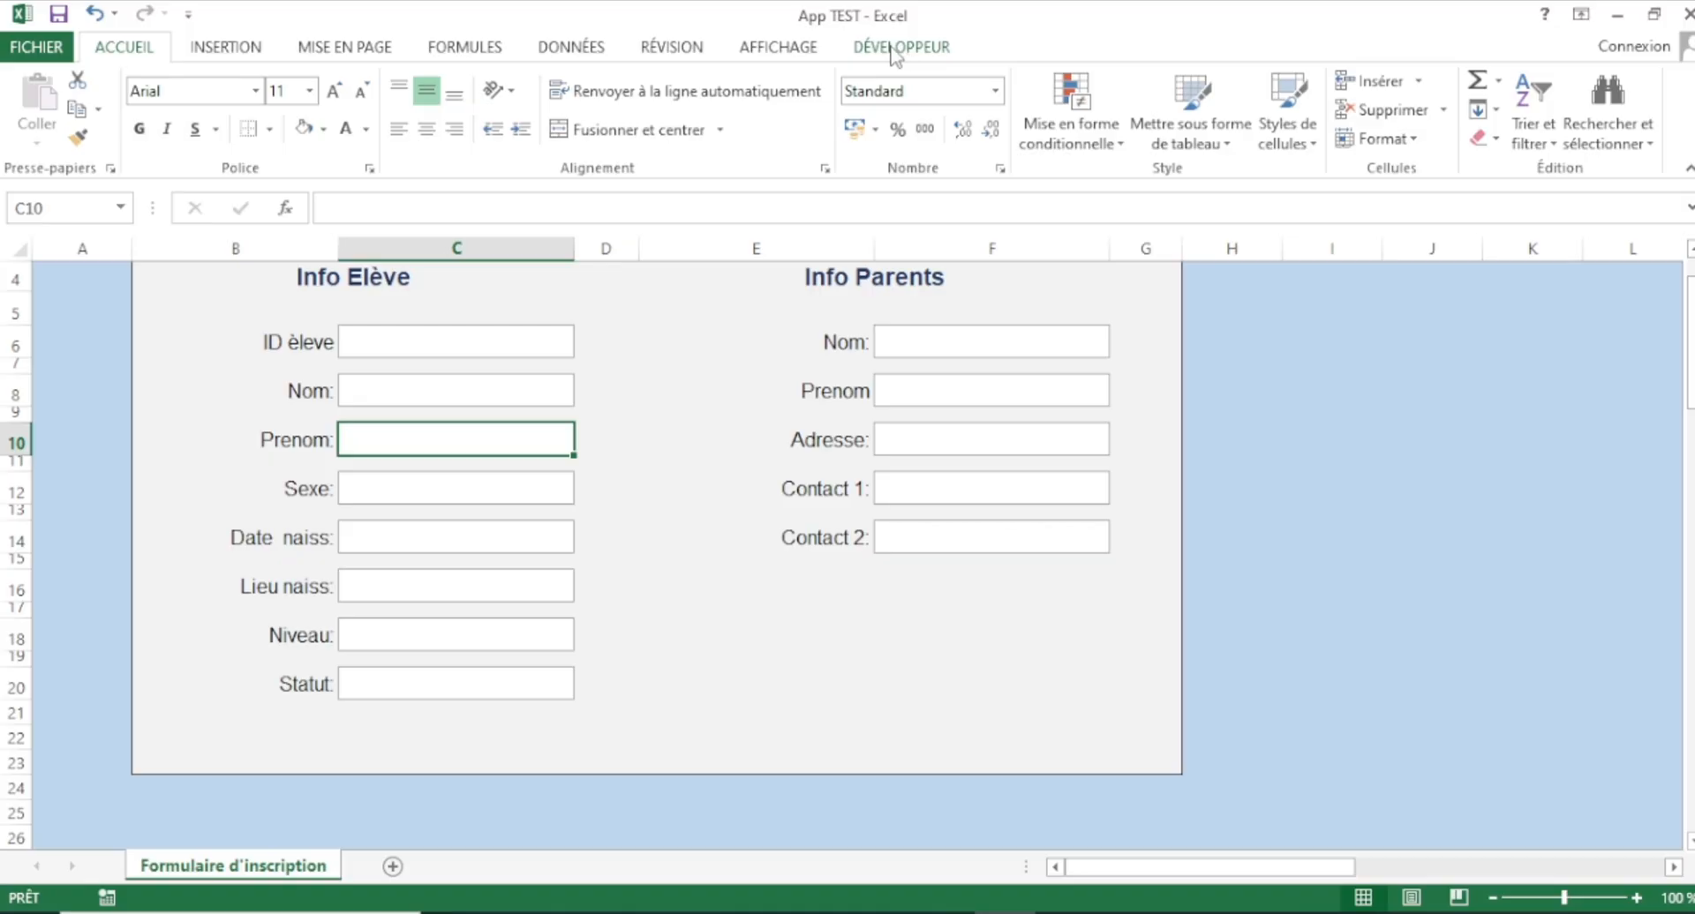
- Check in the ribbon customization options that the Développeur tab is enabled
right_click(766, 156)
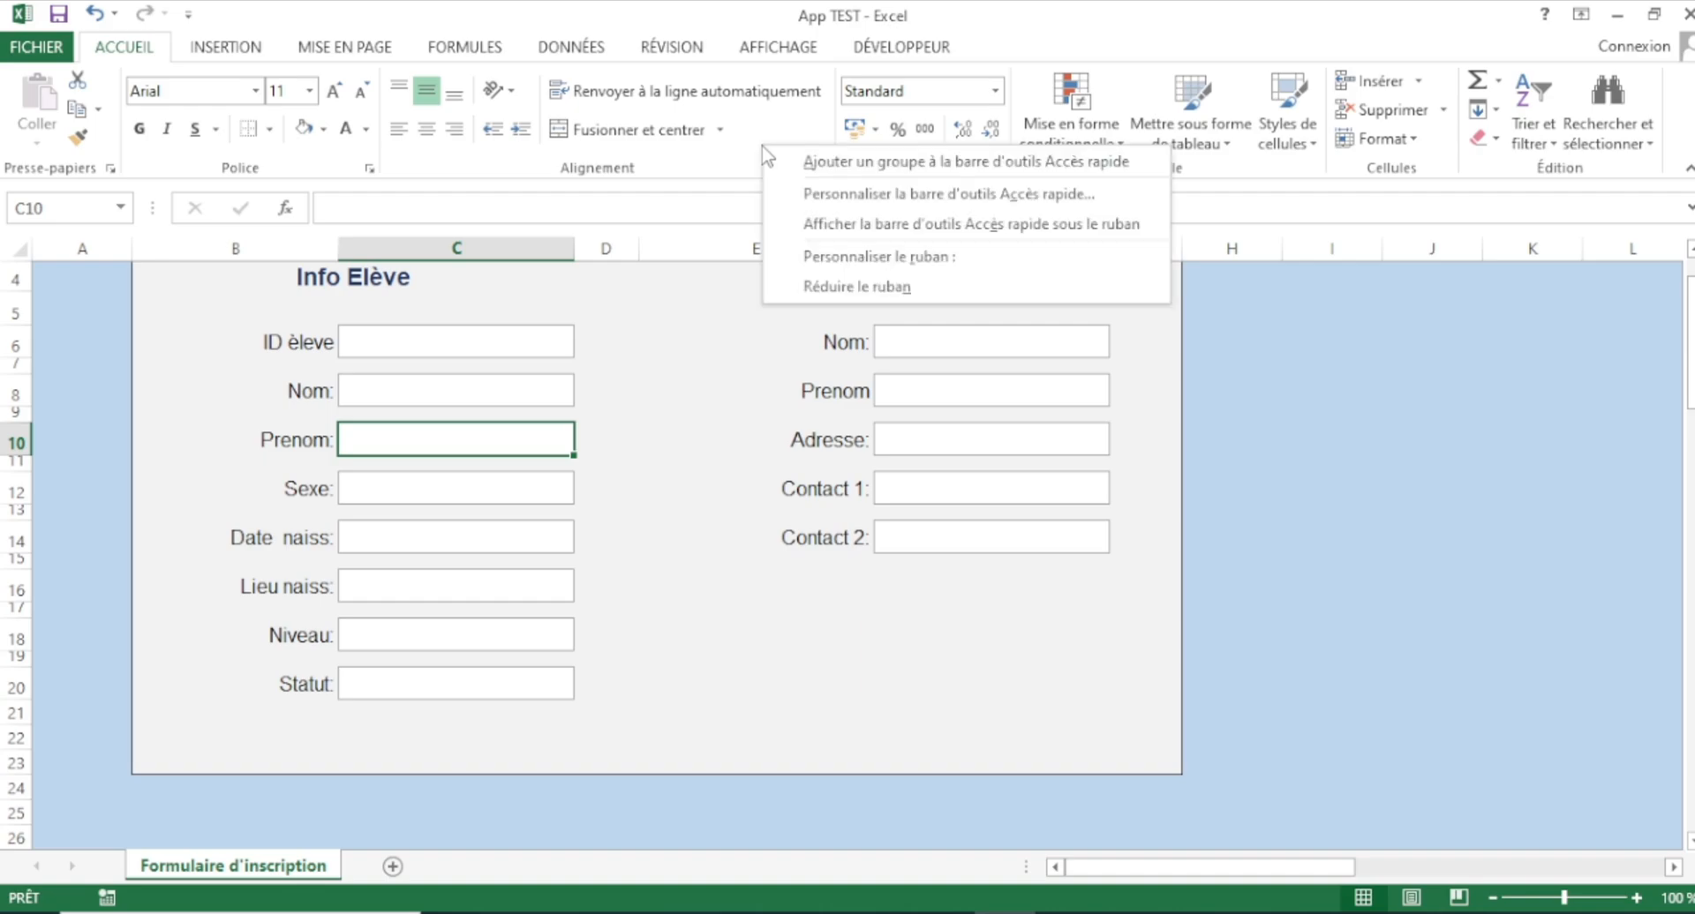
left_click(809, 257)
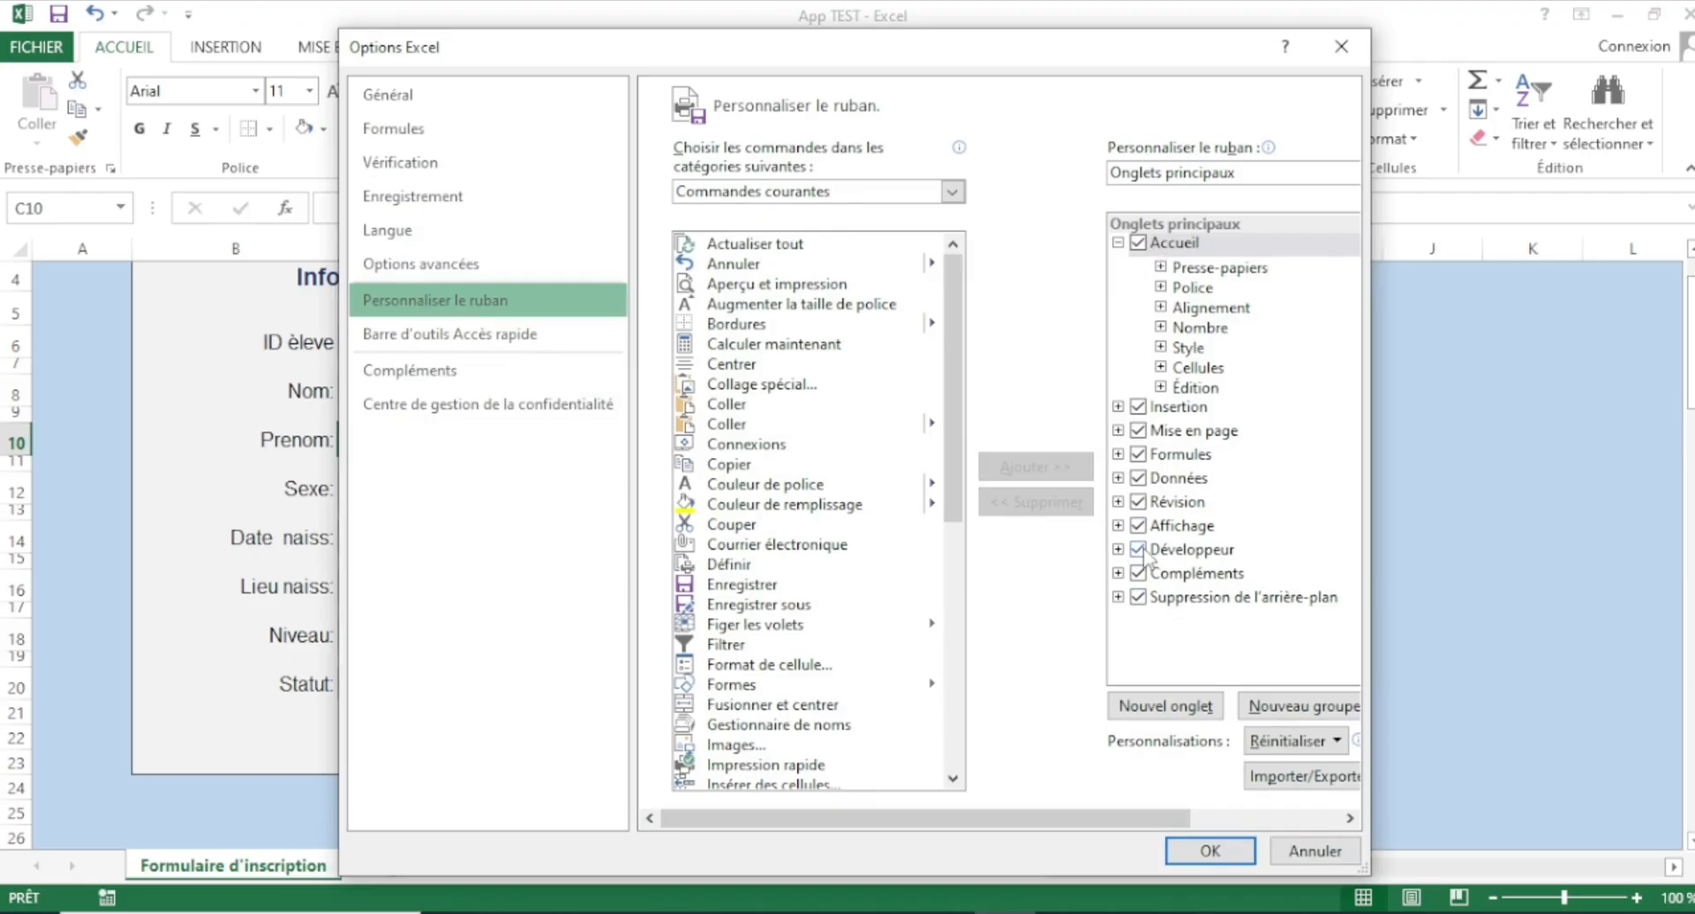
left_click(1138, 551)
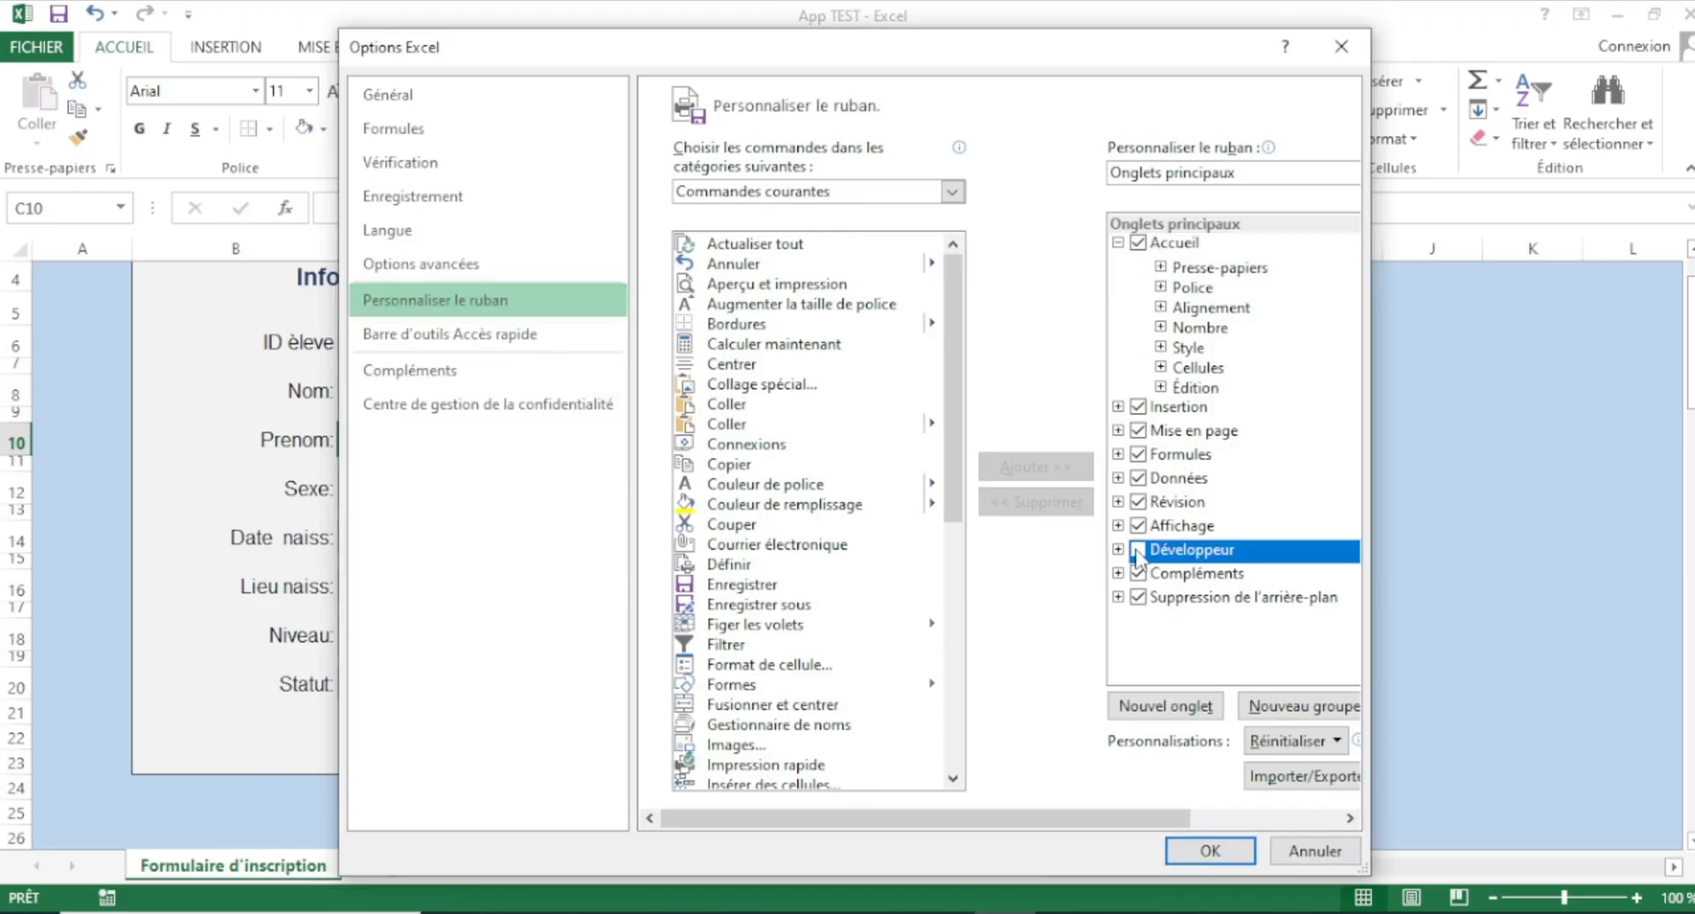
left_click(1210, 851)
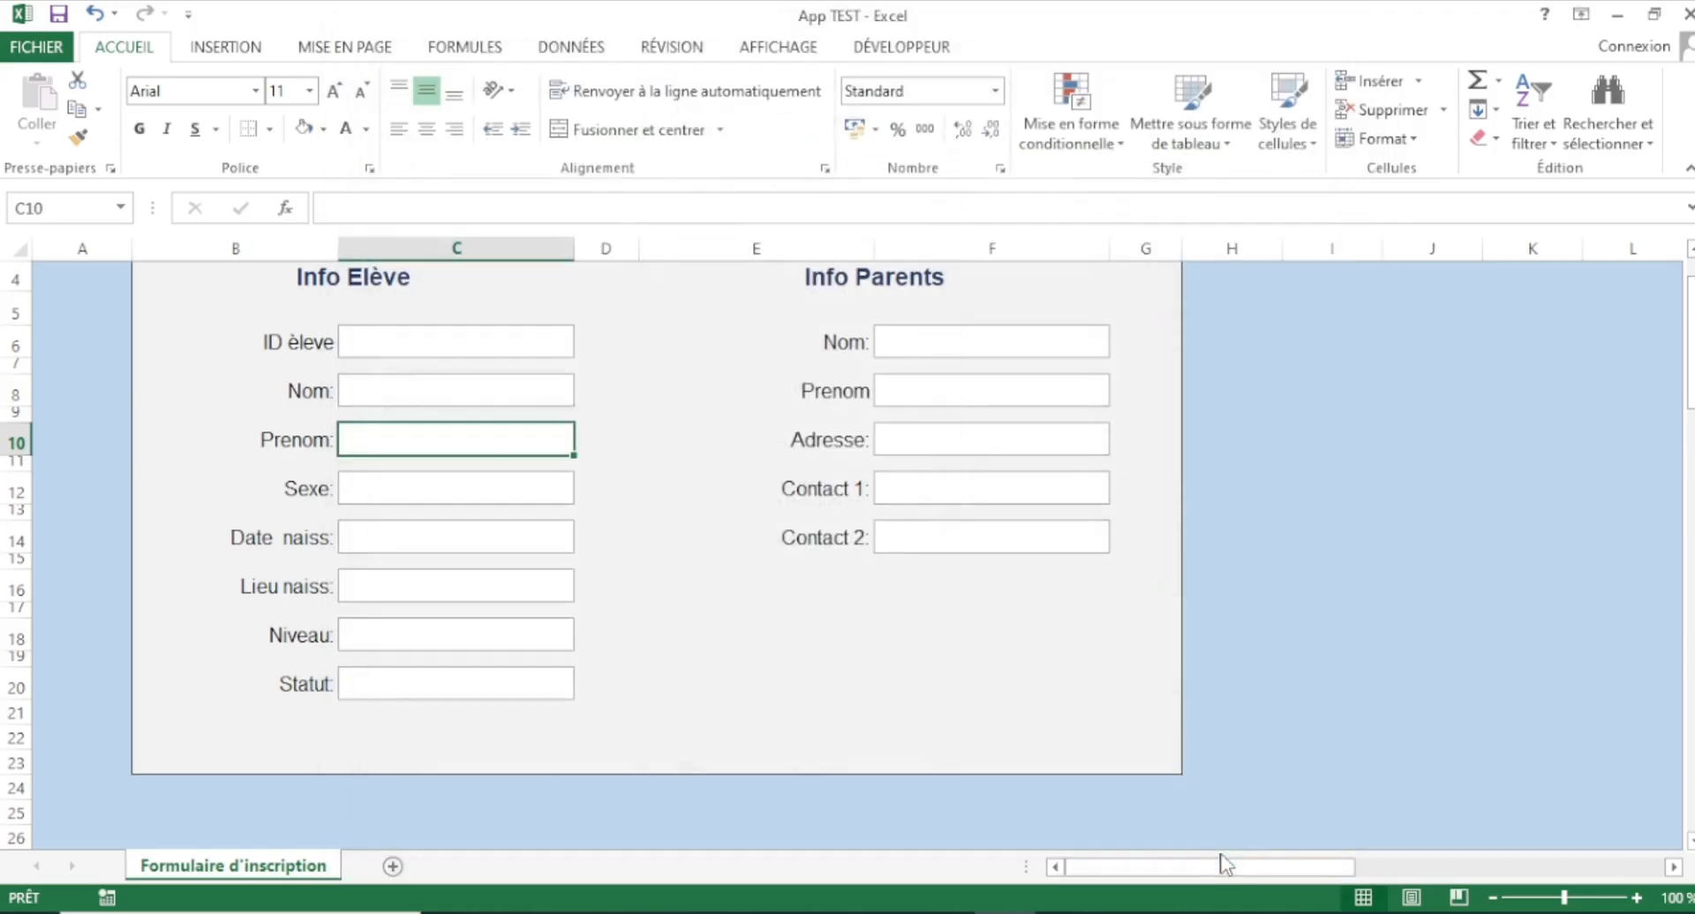
- Insert a form-control button near row 22, centred under the two sections of the form across columns D and E
left_click(912, 53)
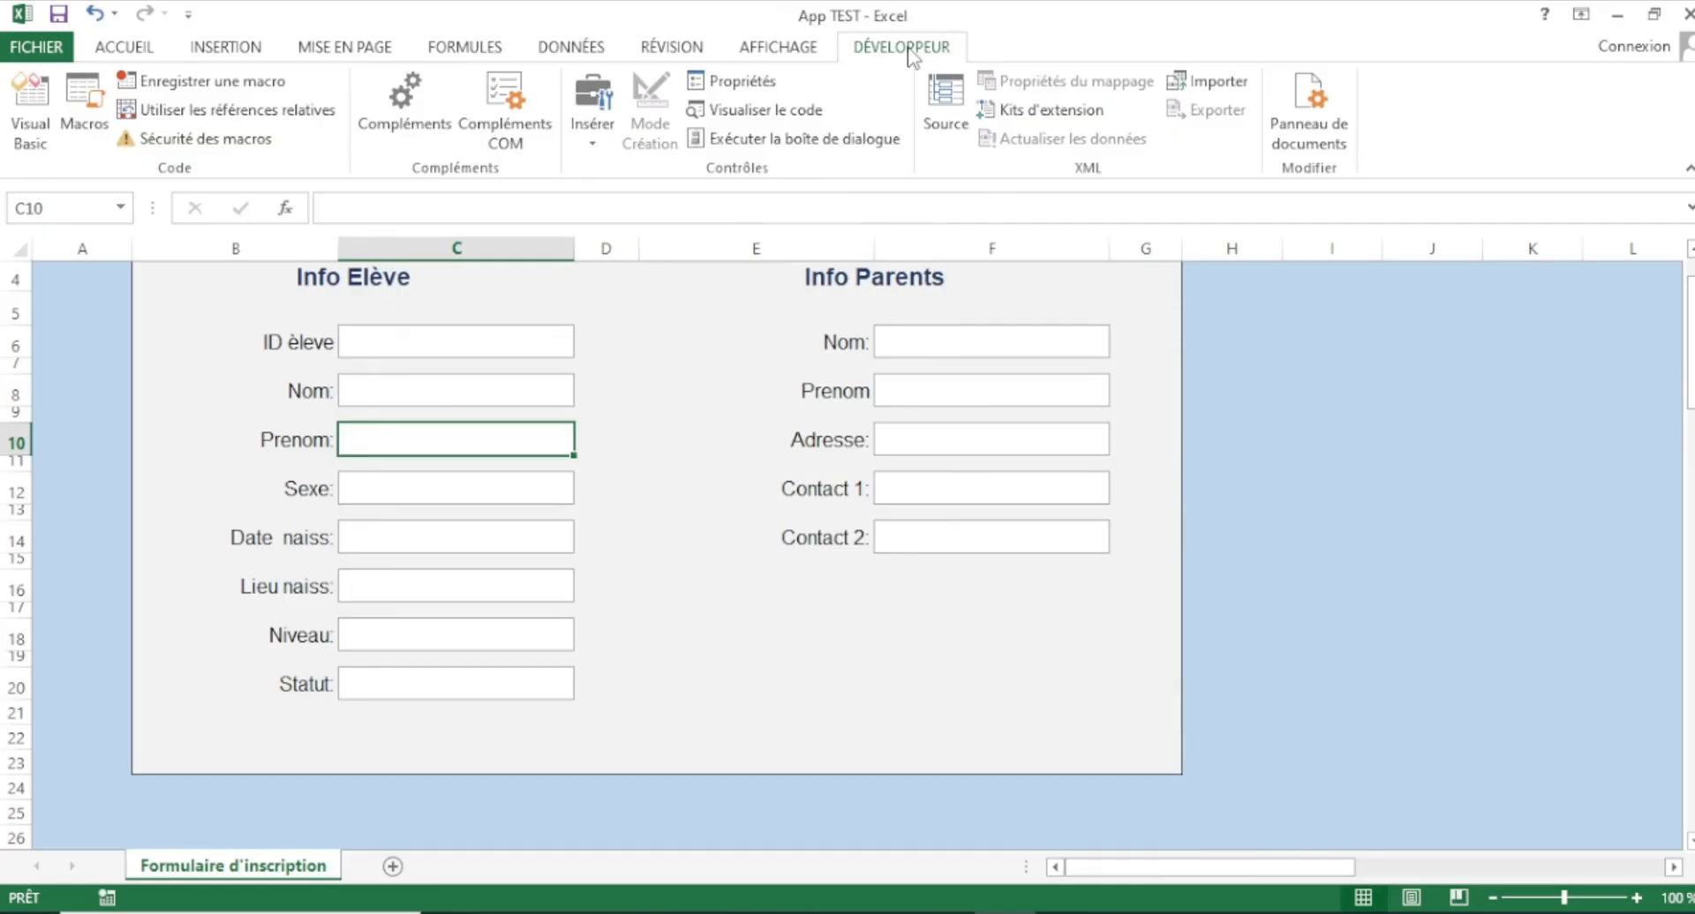
left_click(595, 96)
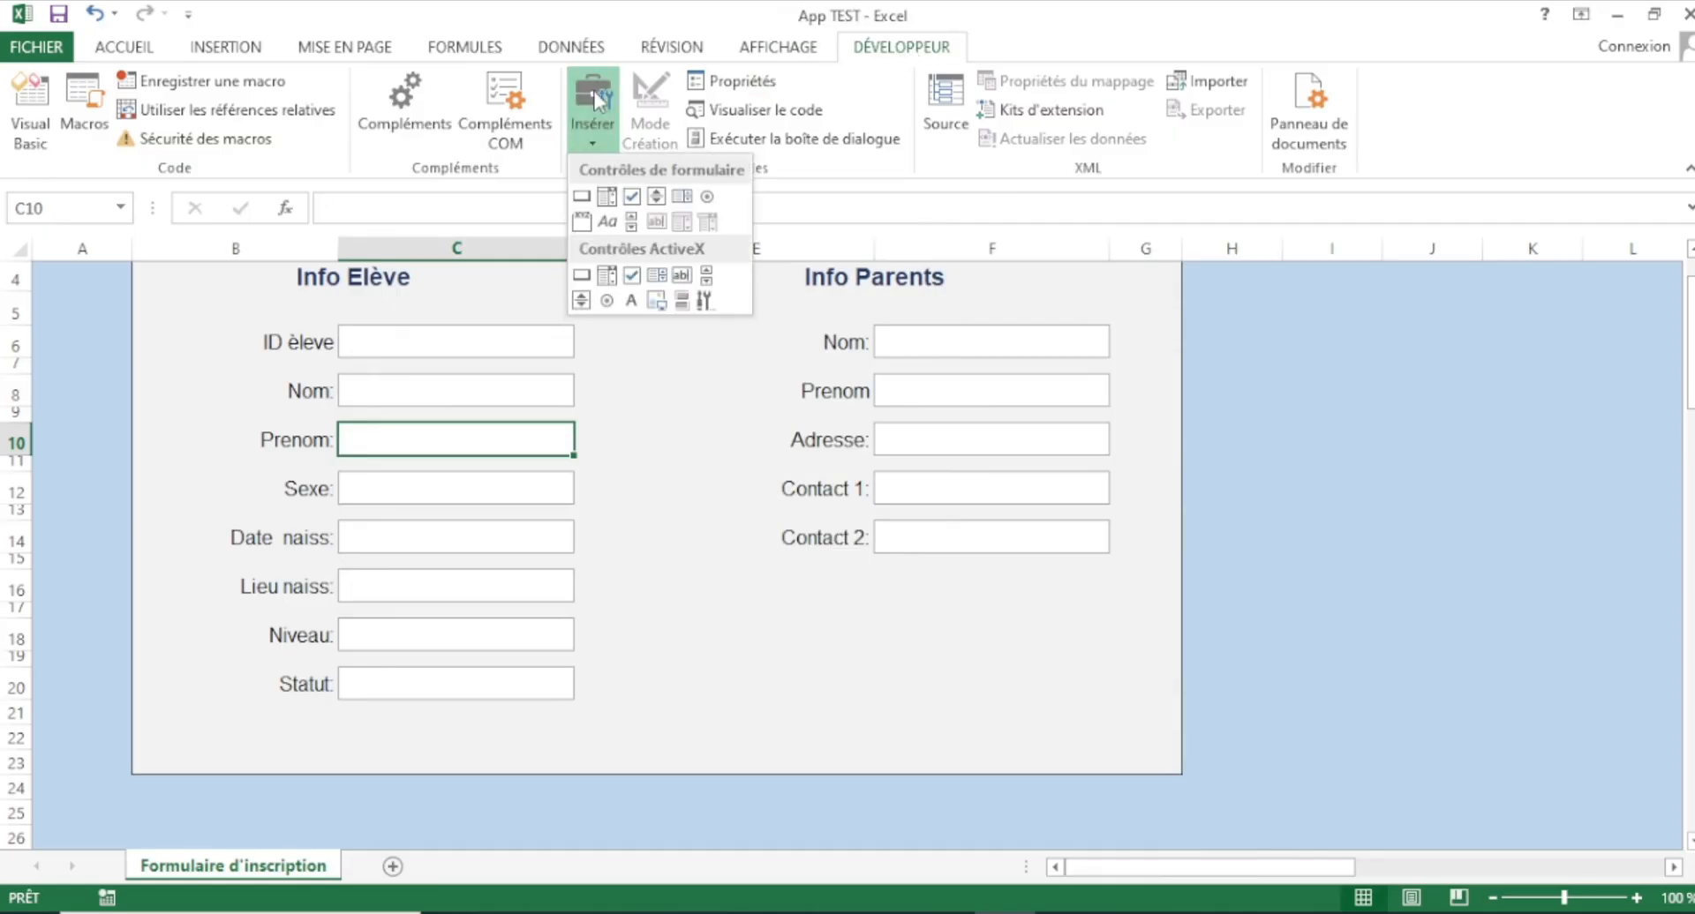
left_click(580, 196)
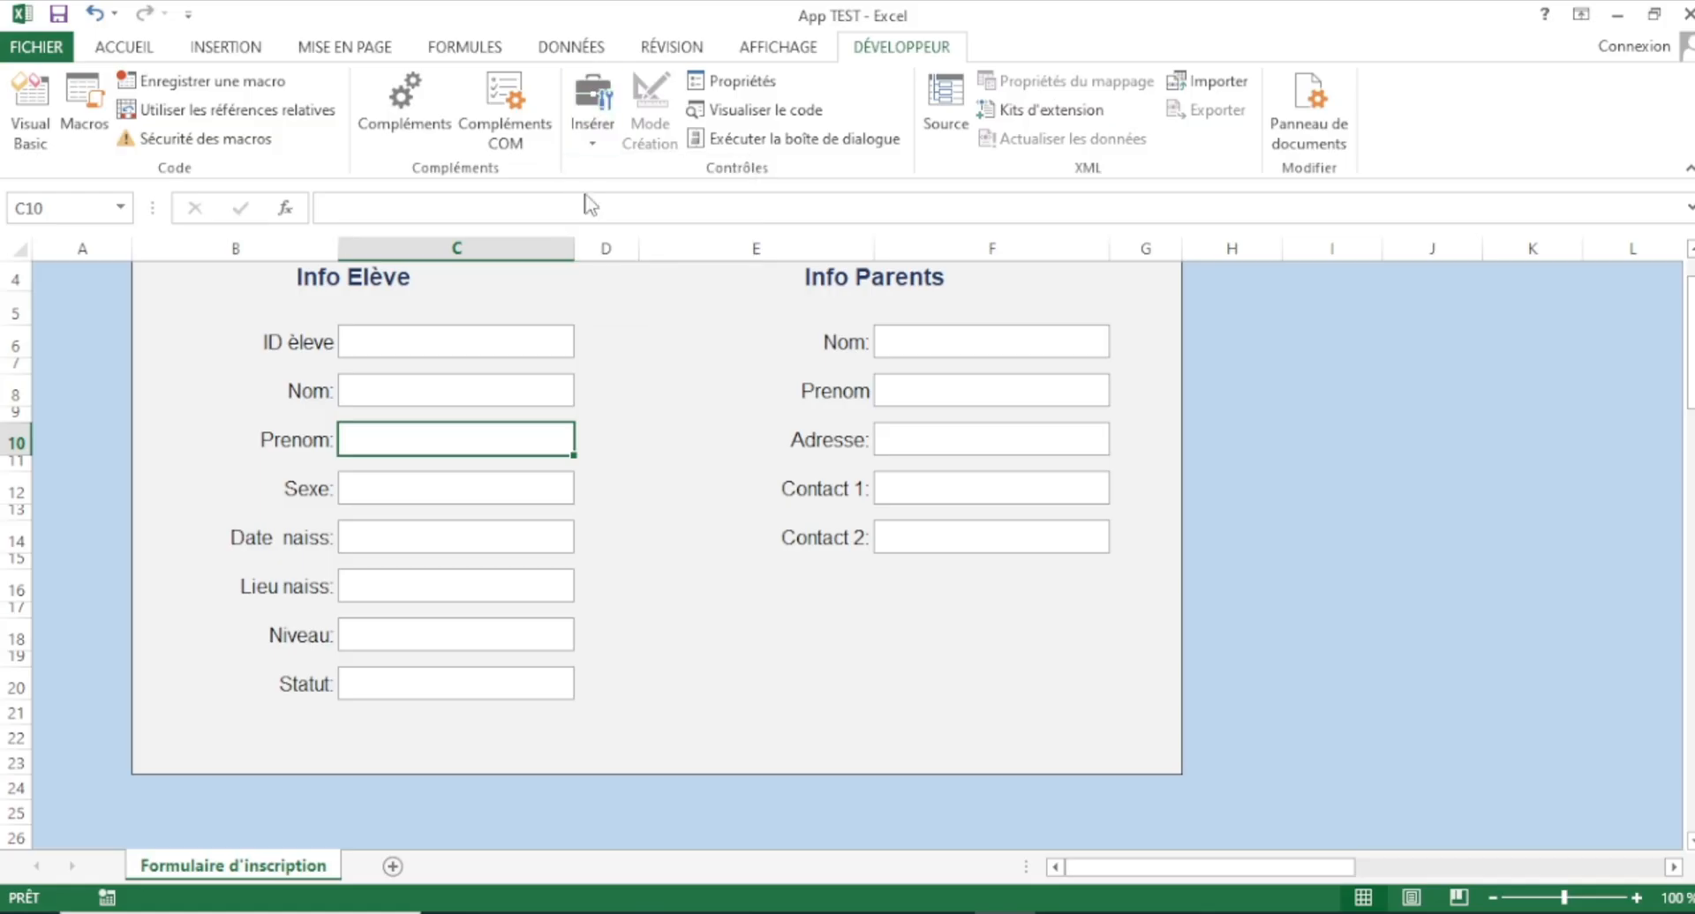
left_click_drag(599, 718, 814, 754)
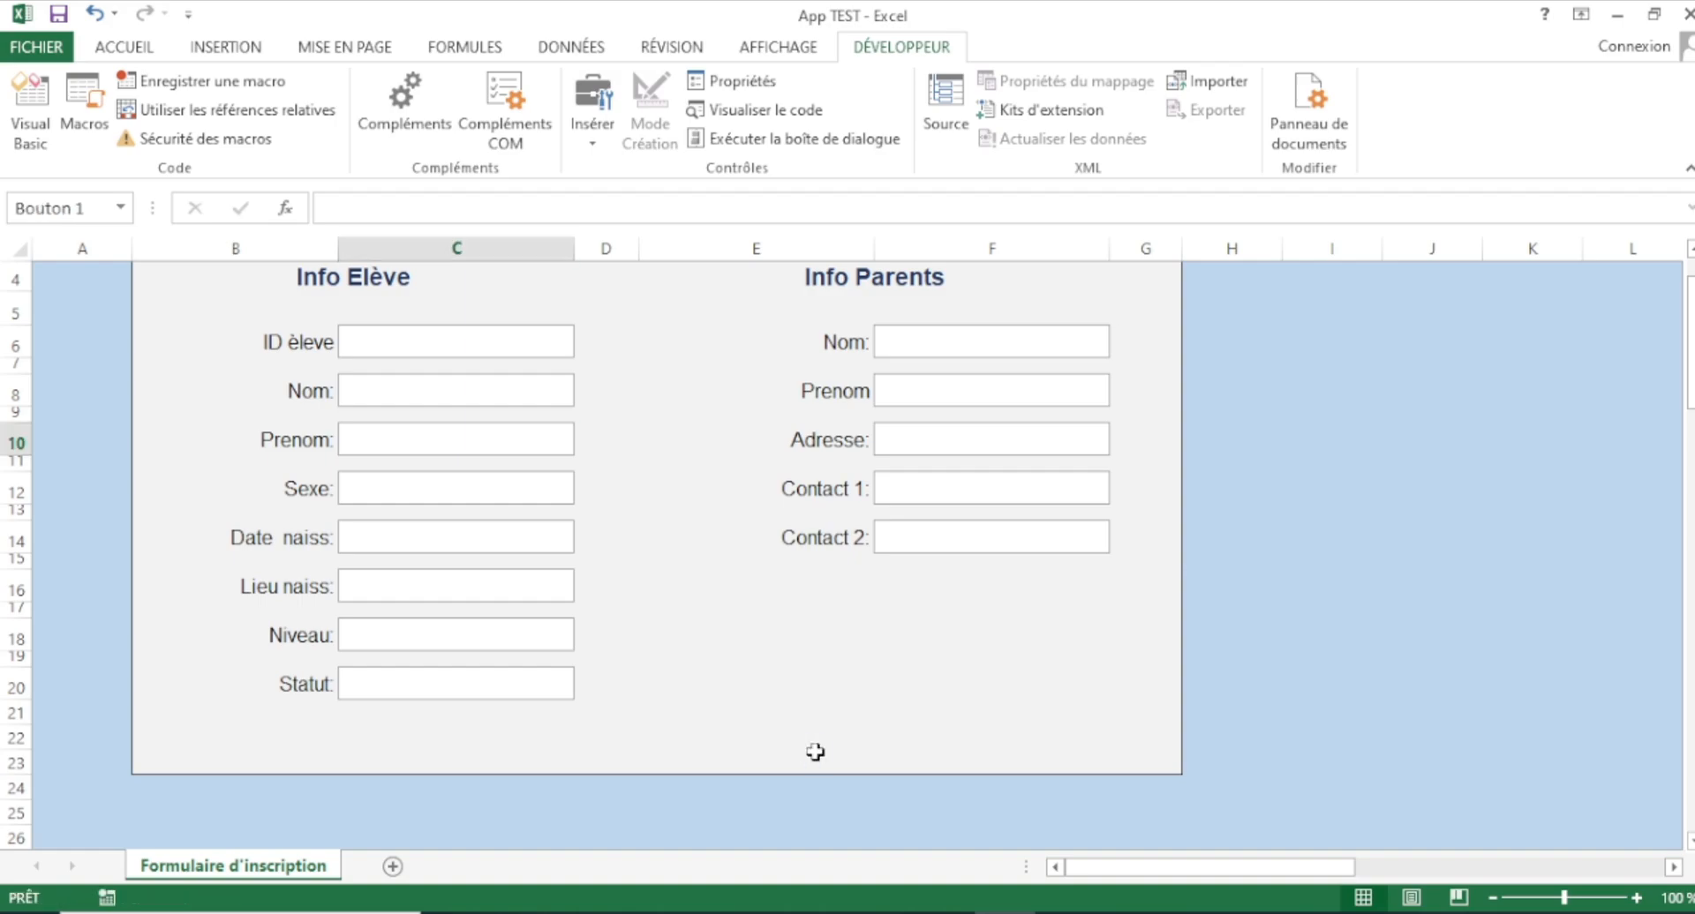
key("Return")
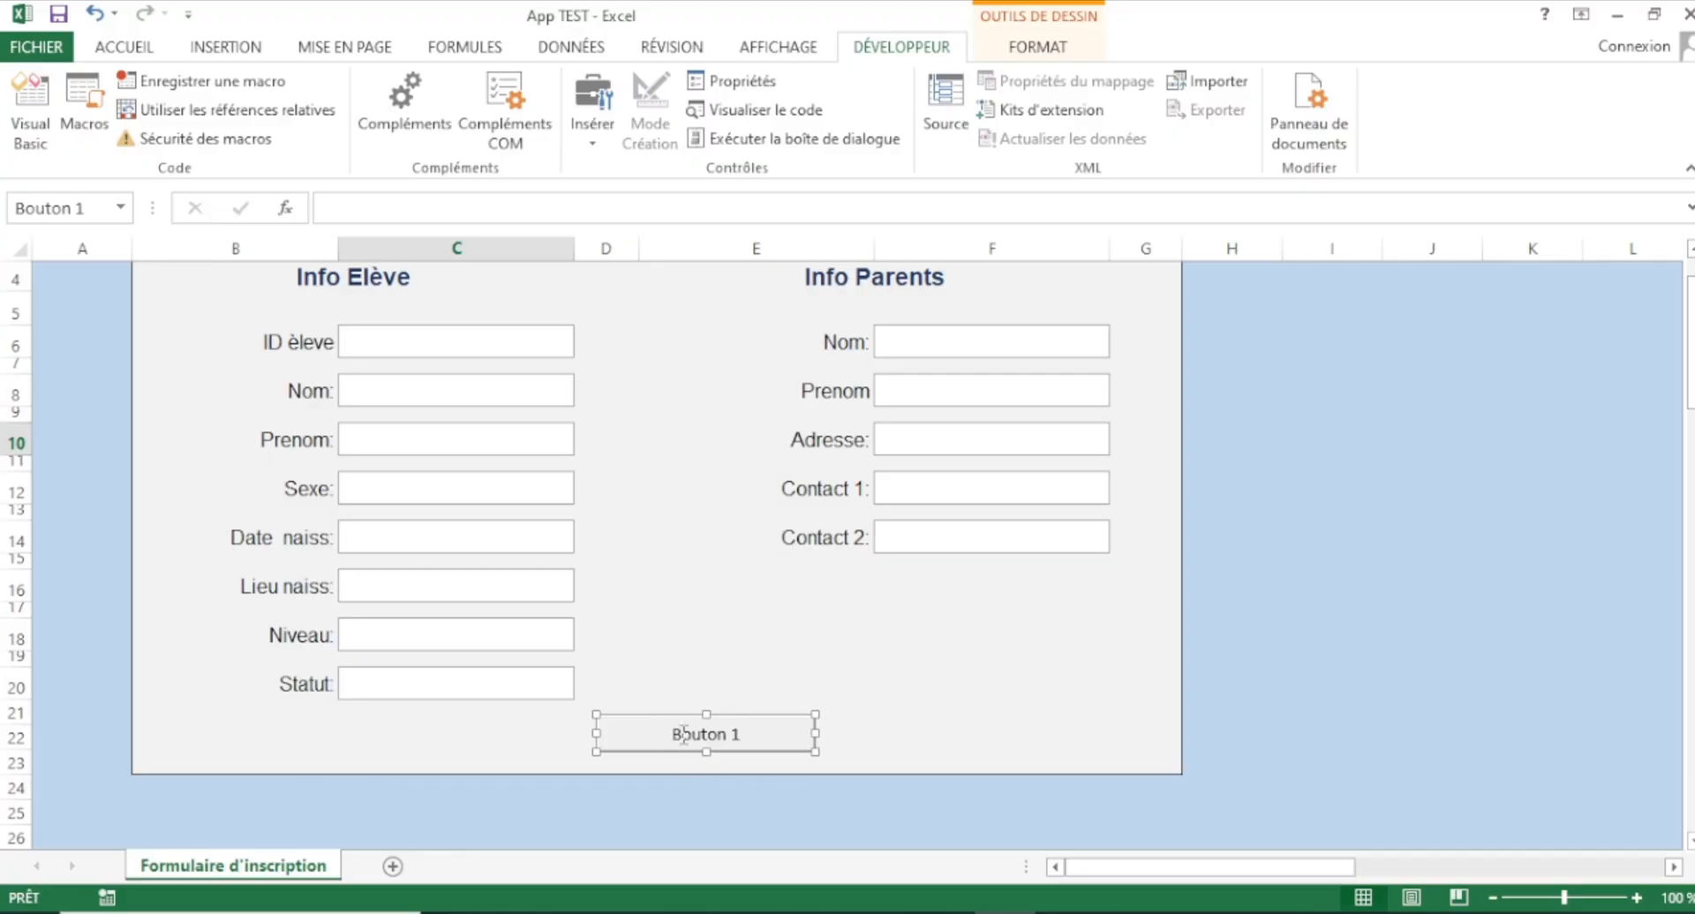
- Replace the new button's caption with "Ajouter"
left_click(684, 734)
key("Delete")
key("Delete")
key("Delete")
key("Delete")
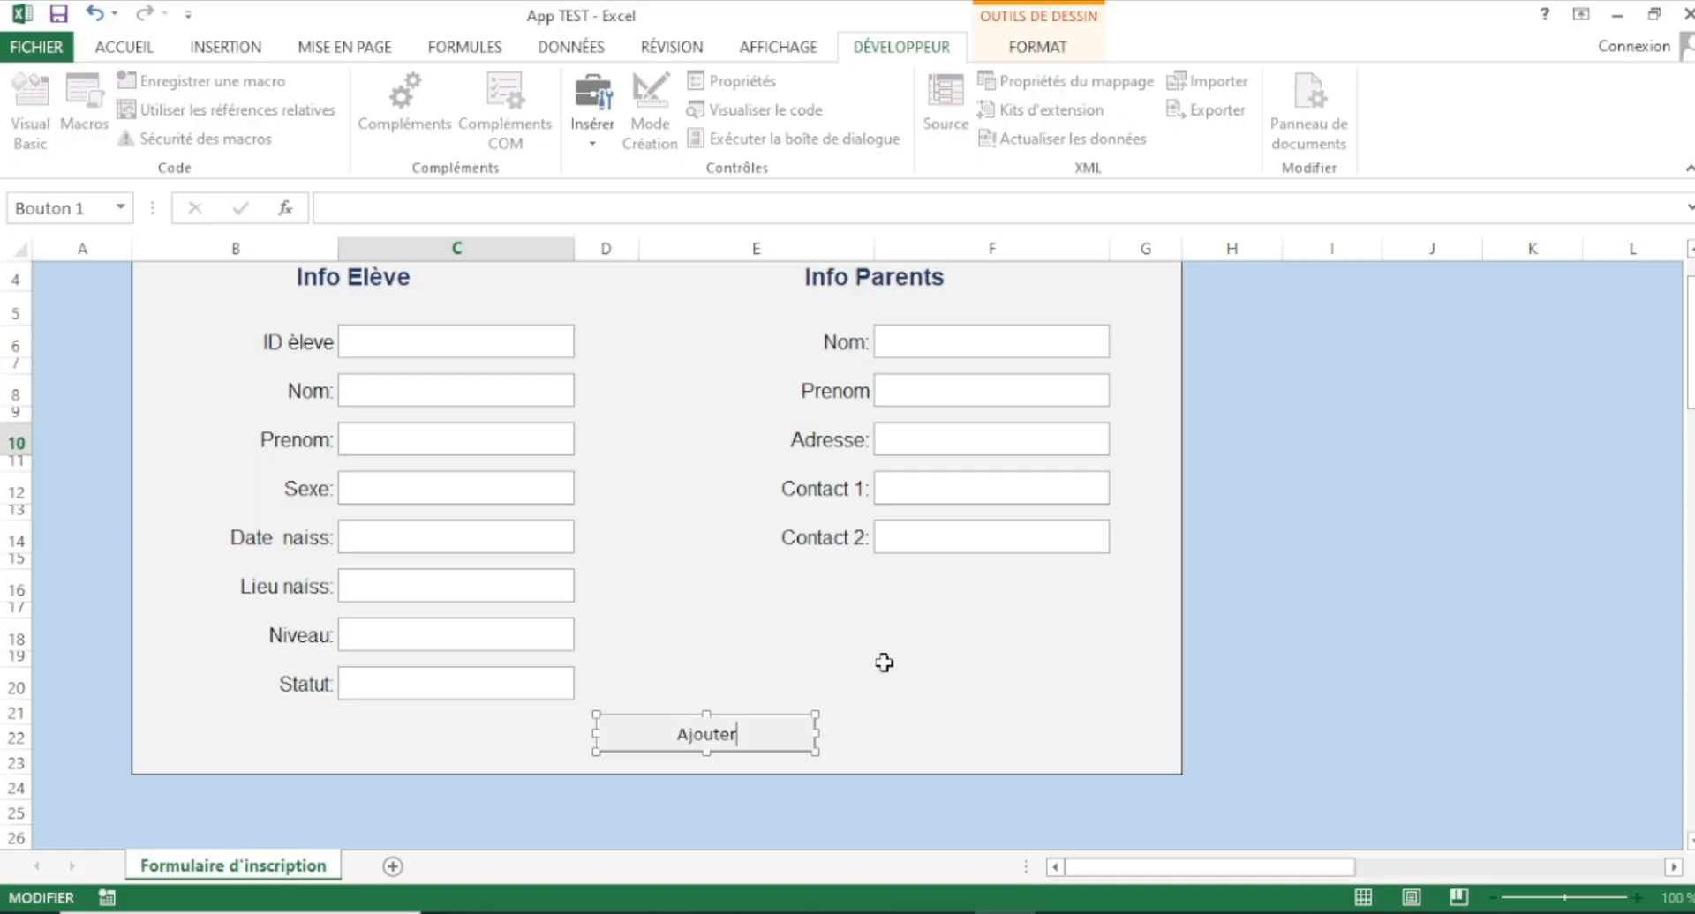
left_click(982, 691)
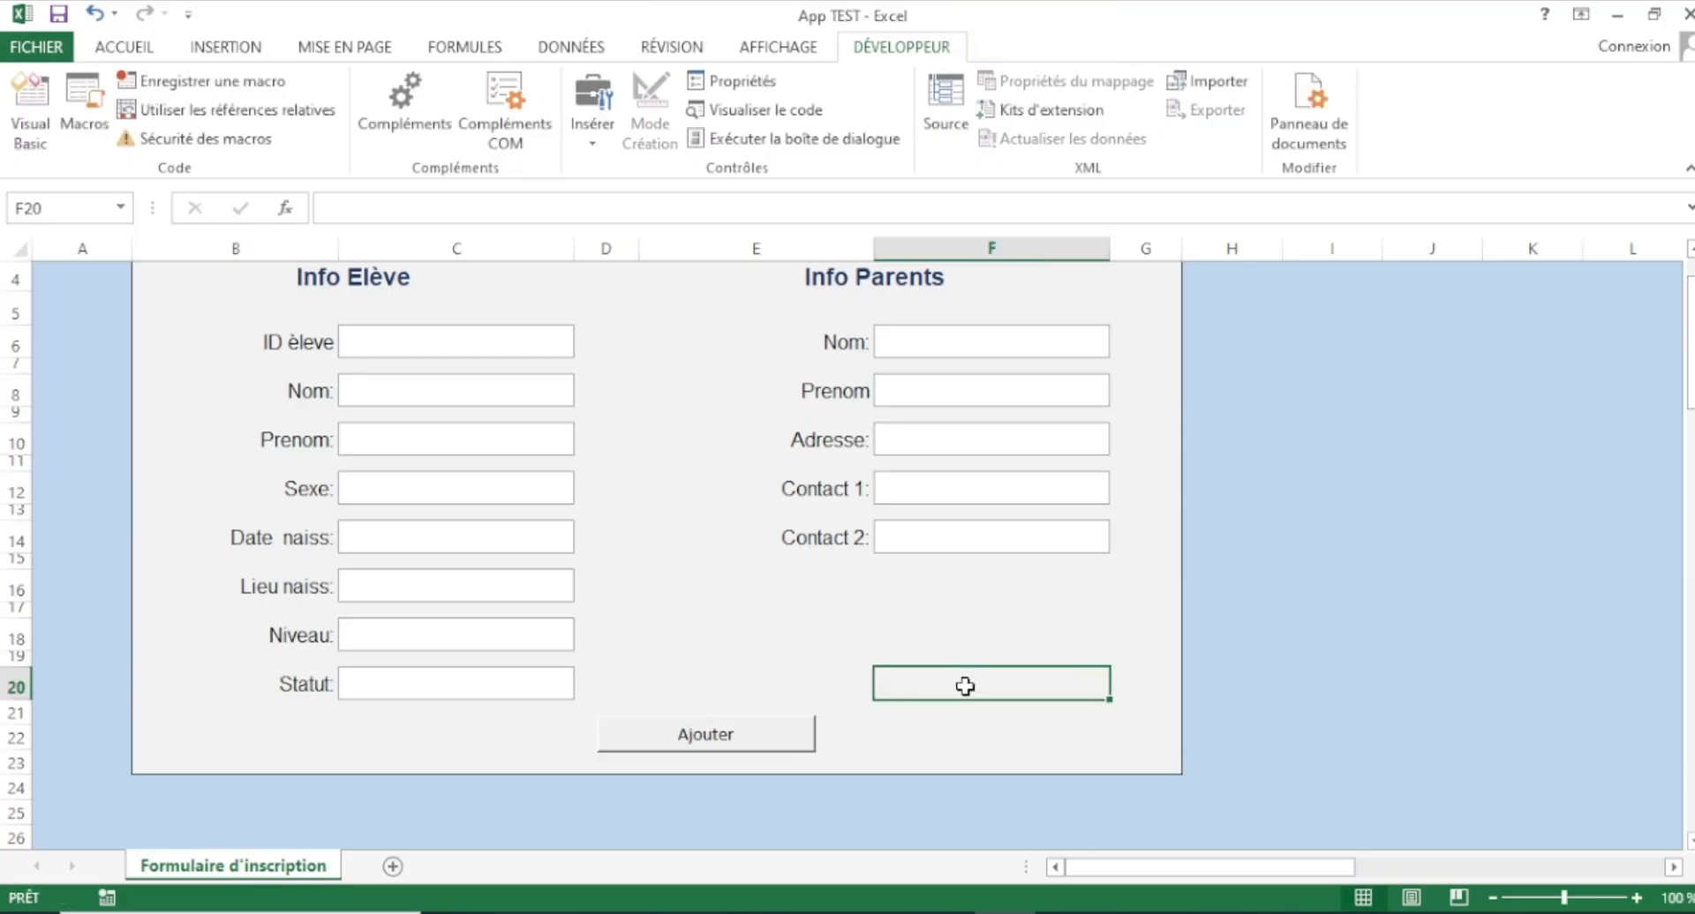
- Format the Ajouter button's text as blue, bold (Gras), size 14
right_click(764, 741)
left_click(742, 729)
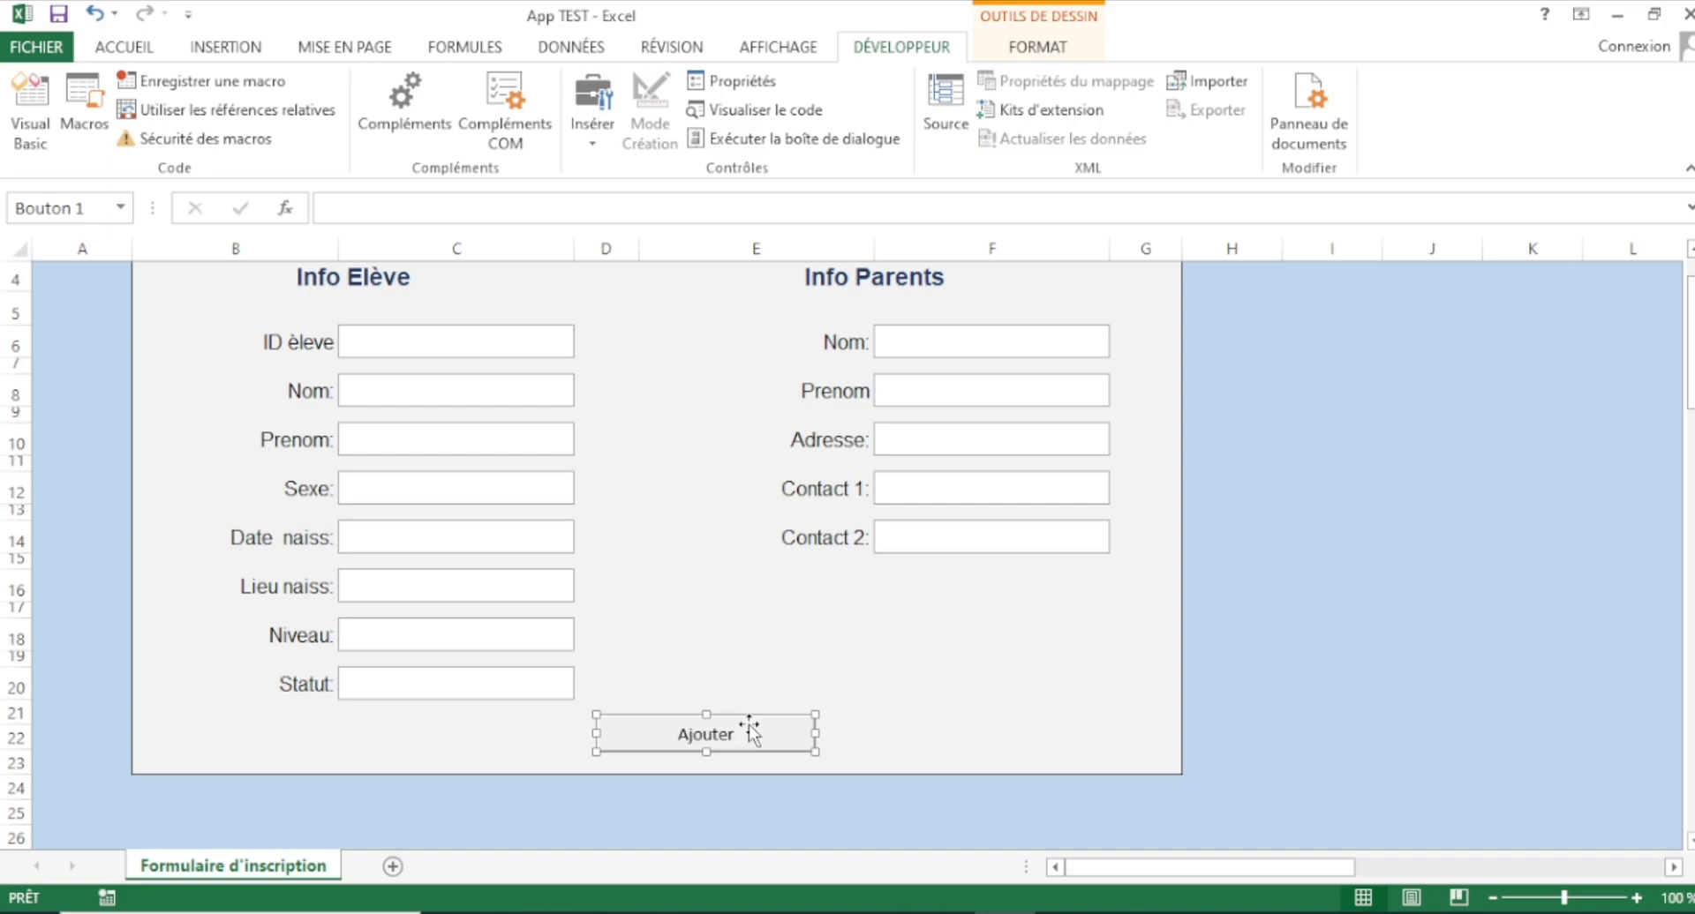
right_click(751, 731)
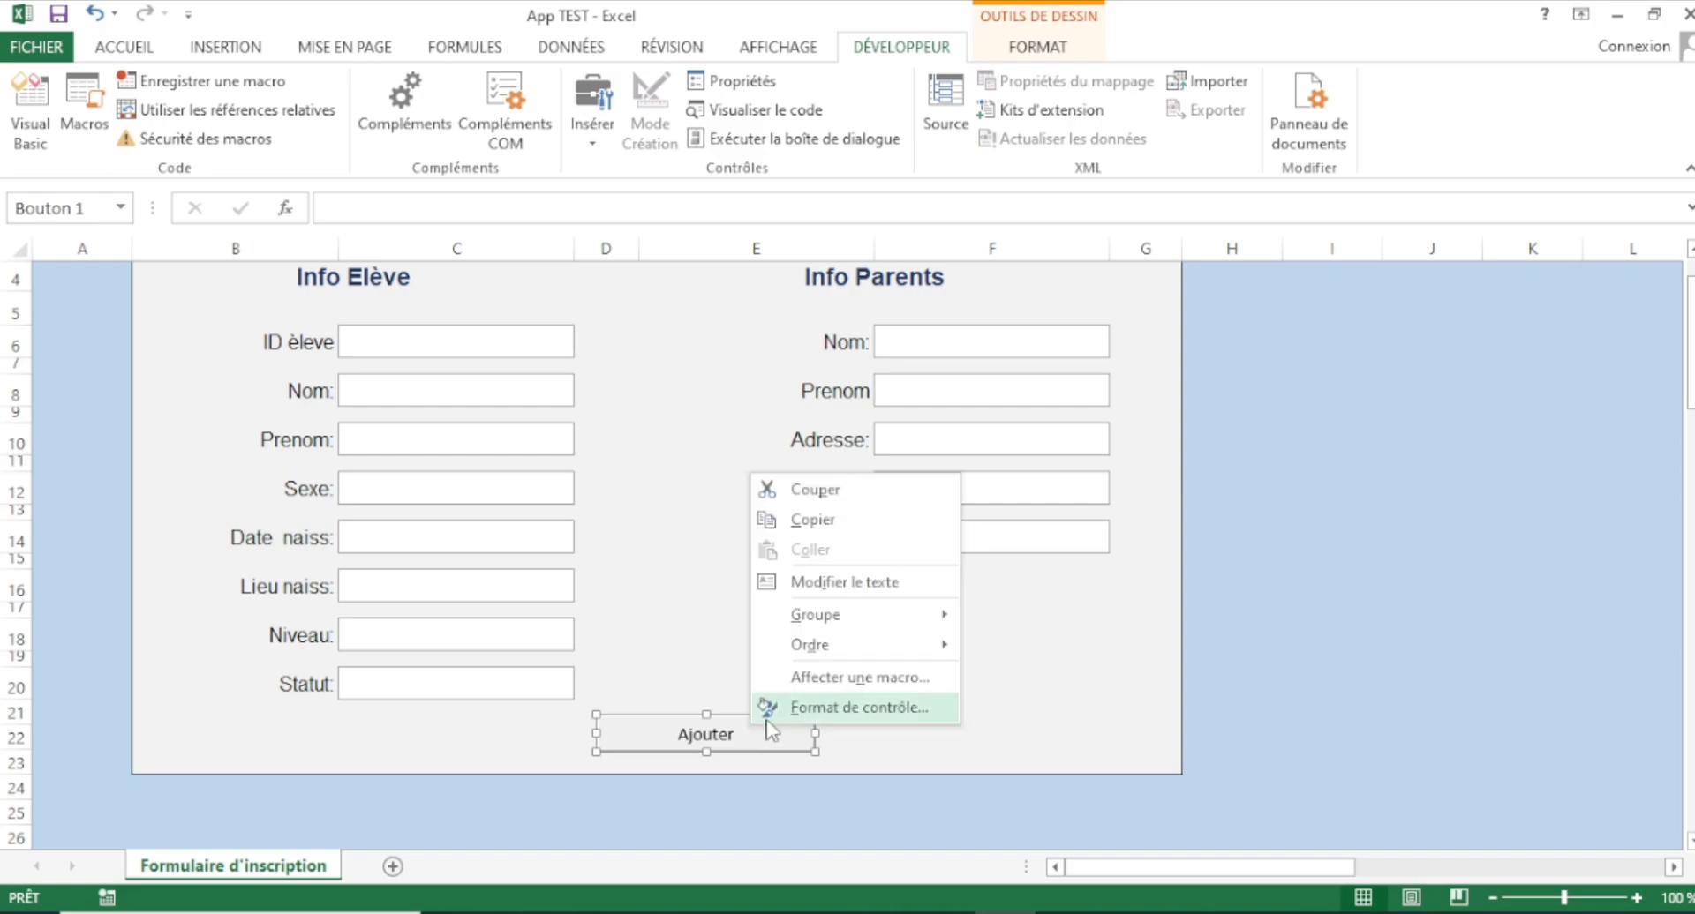
left_click(878, 715)
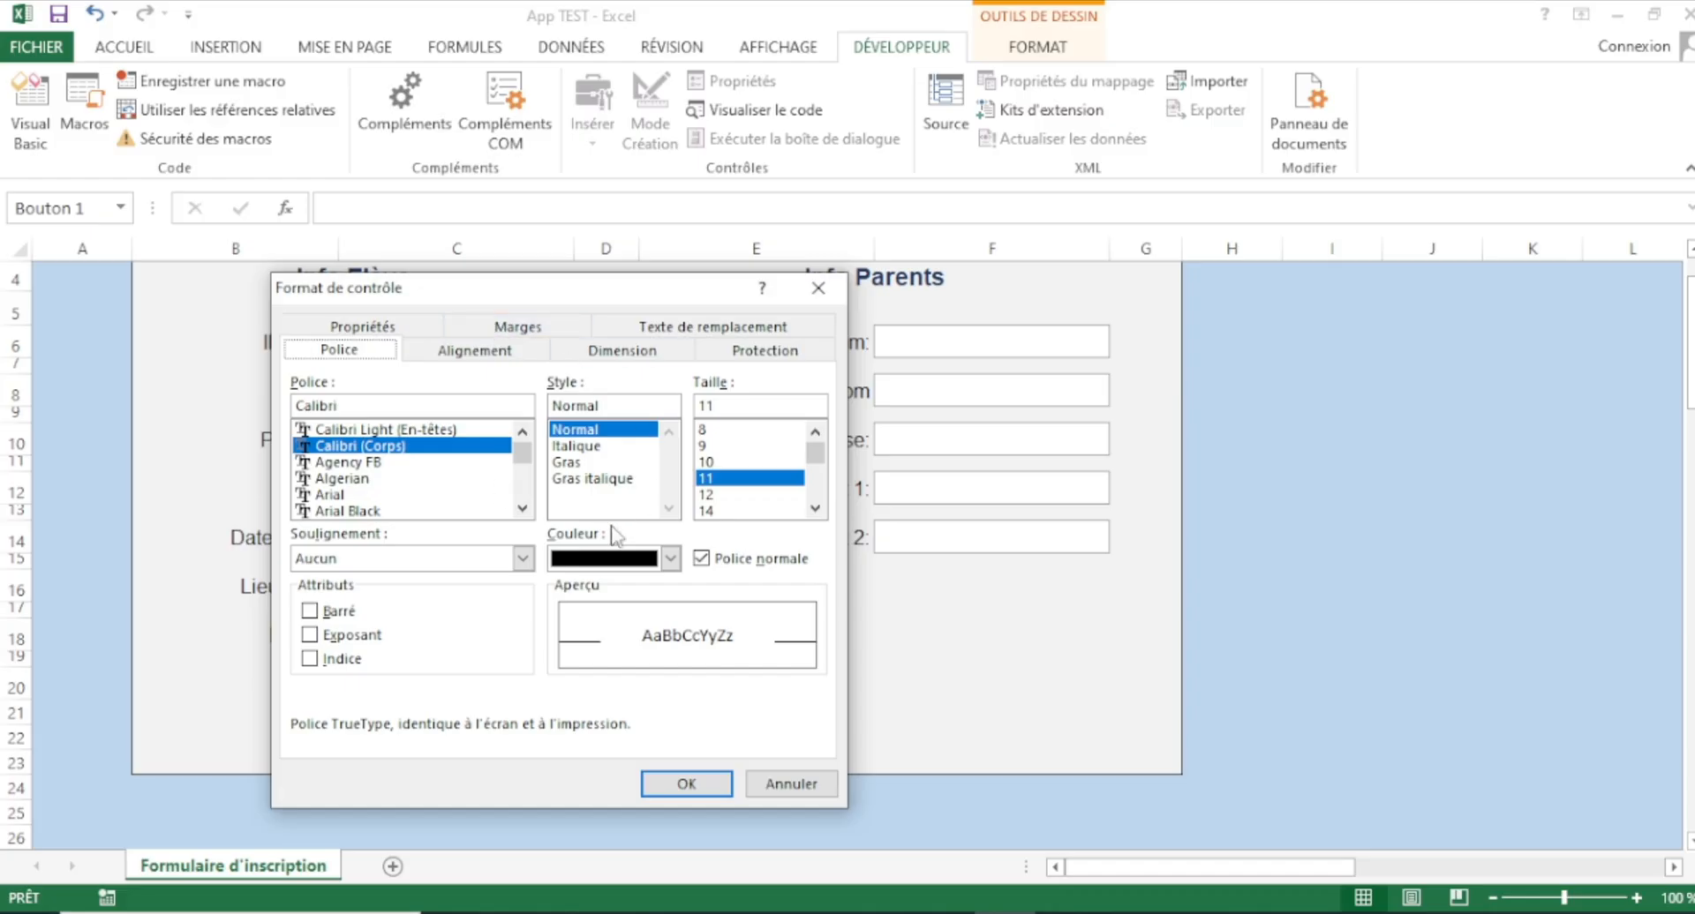
left_click(669, 558)
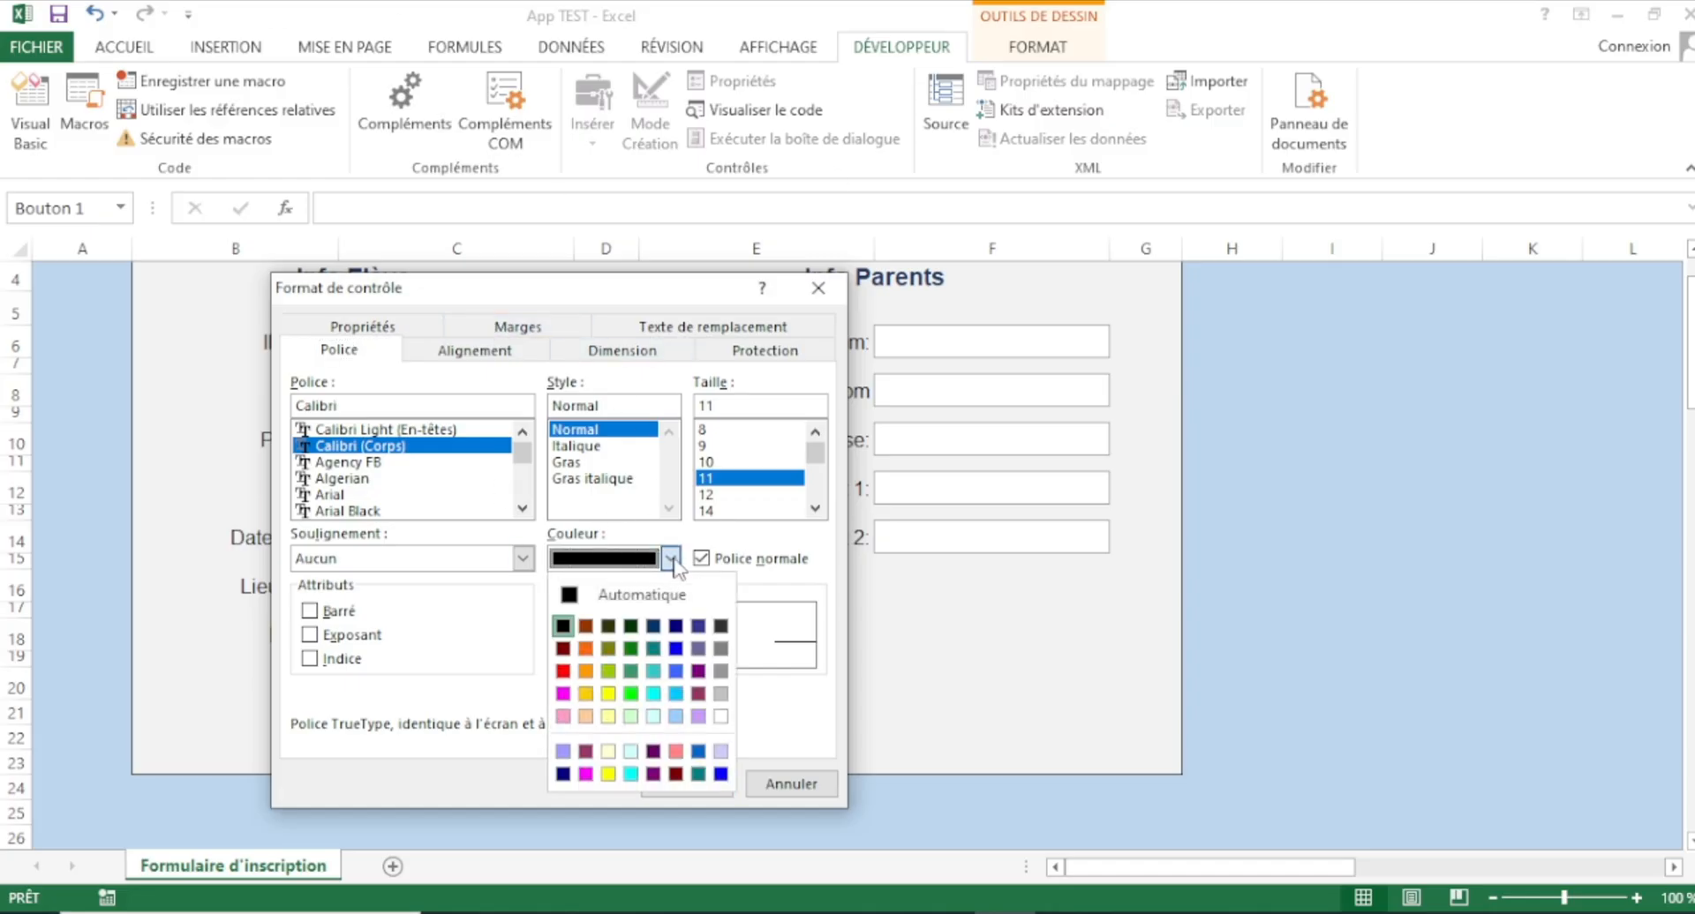
left_click(720, 774)
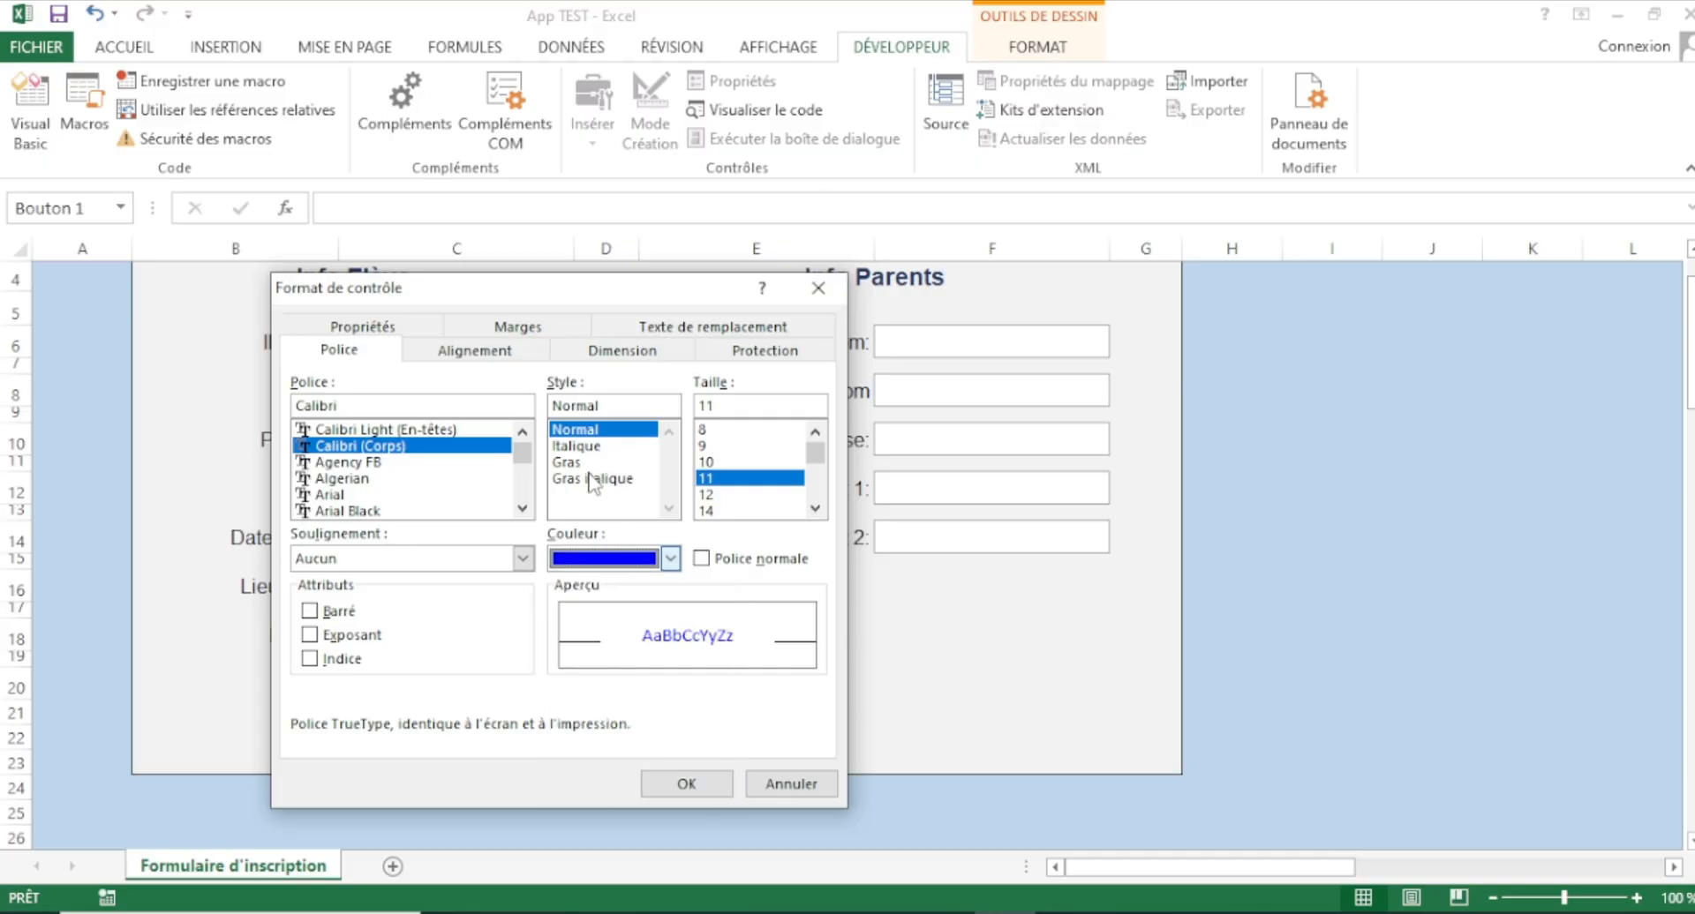
left_click(719, 512)
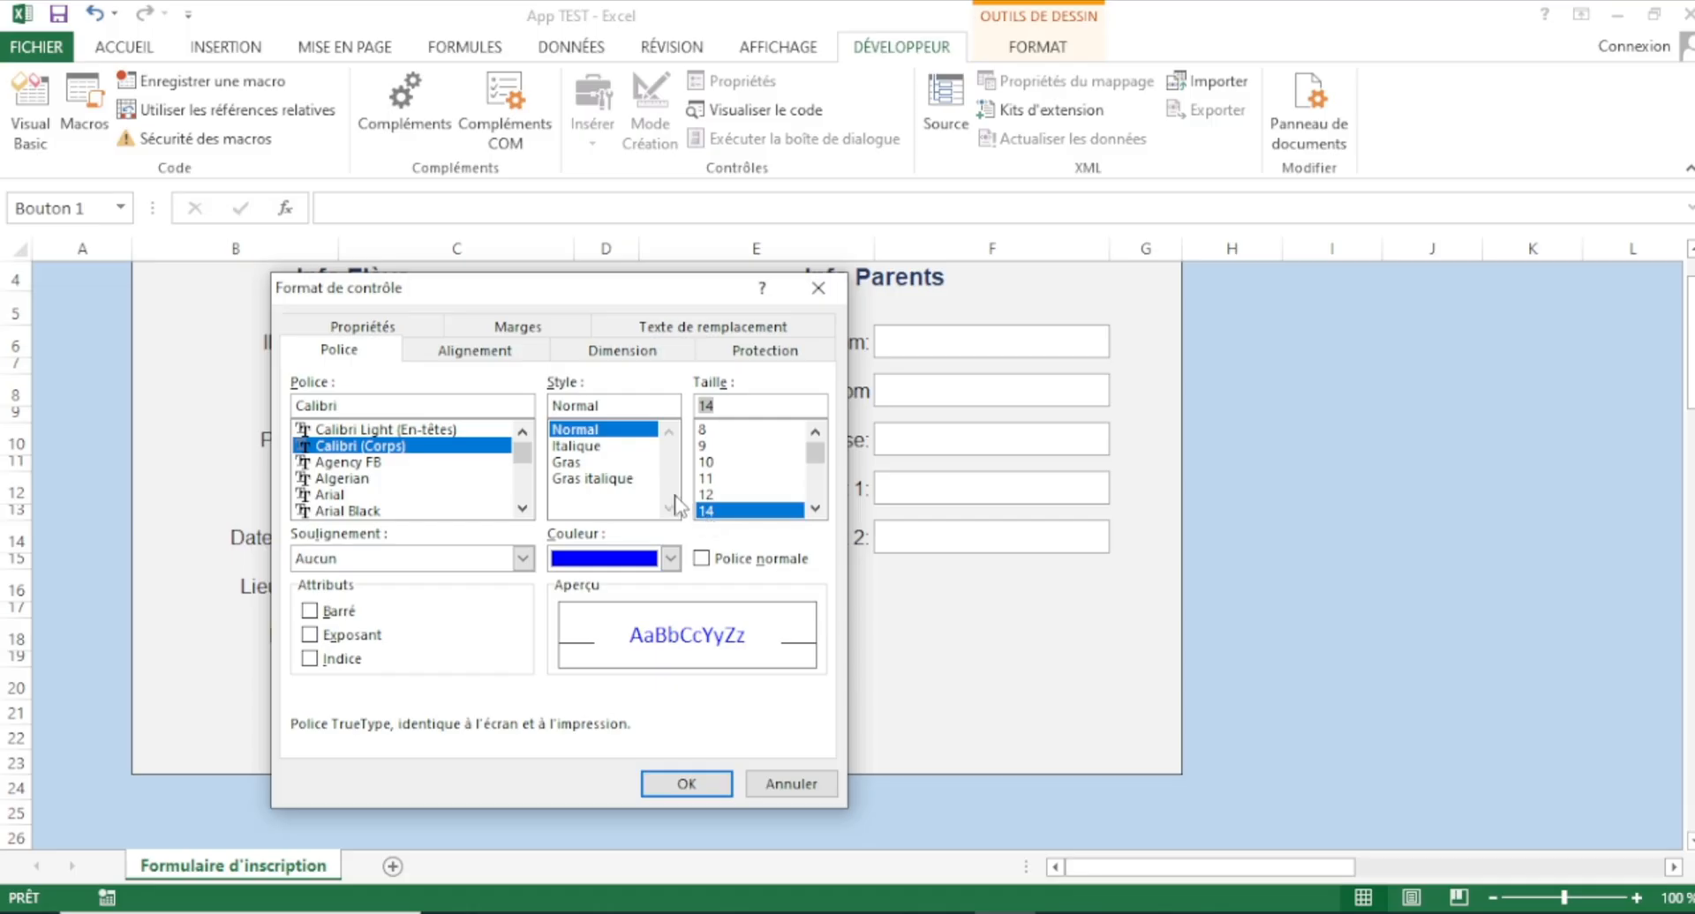
left_click(567, 466)
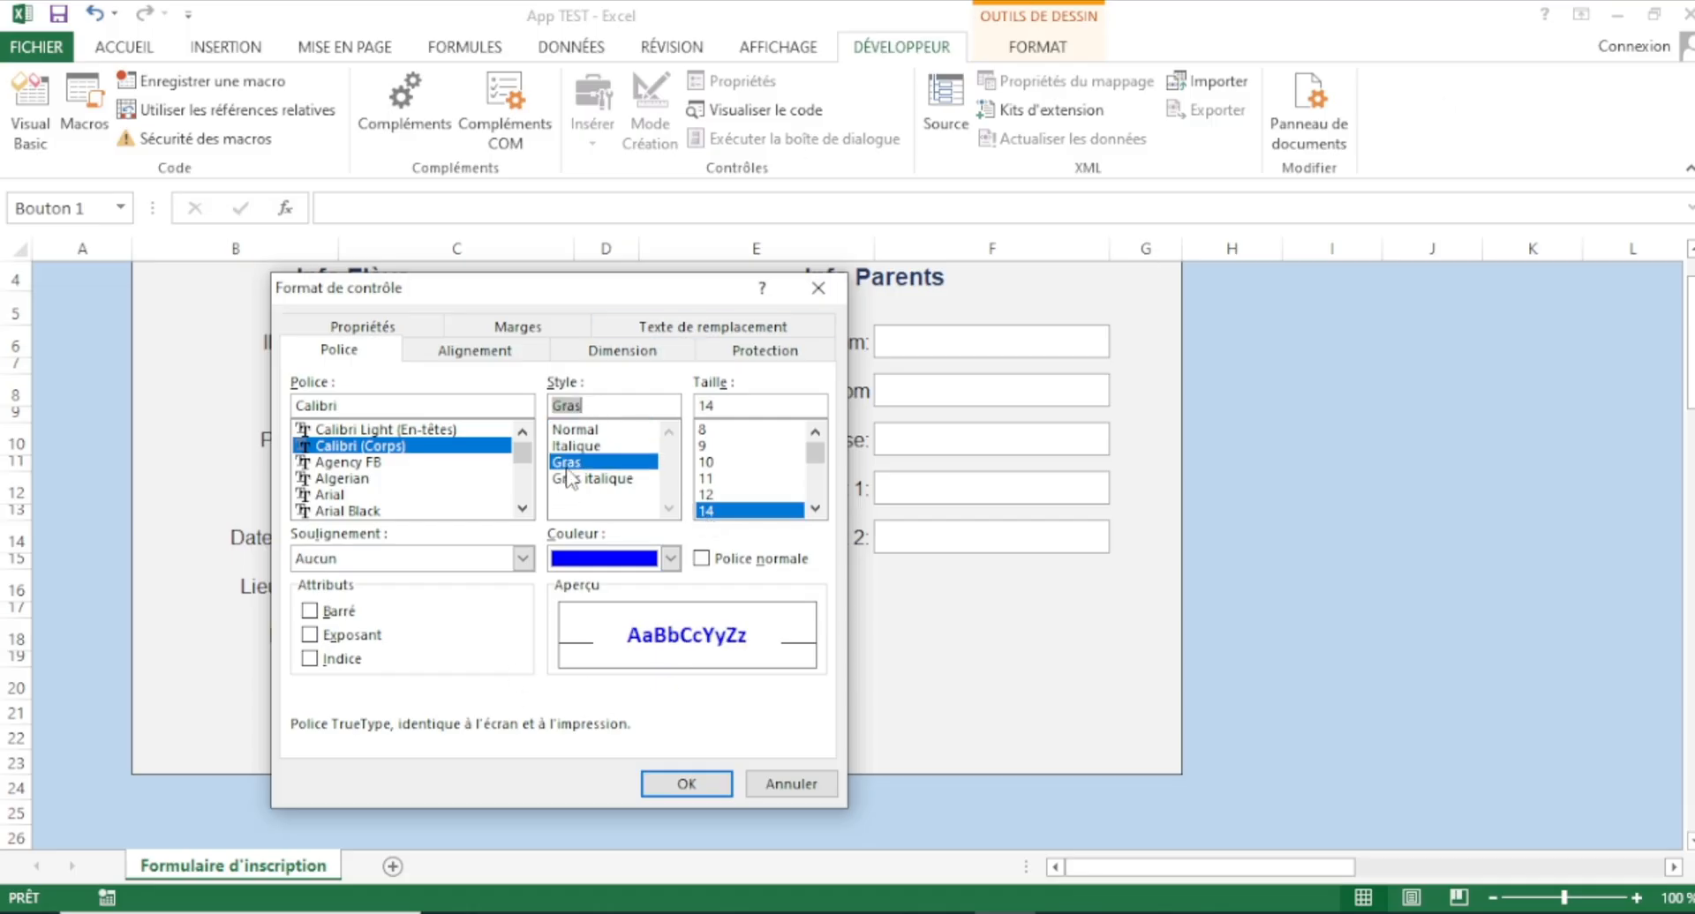
left_click(686, 784)
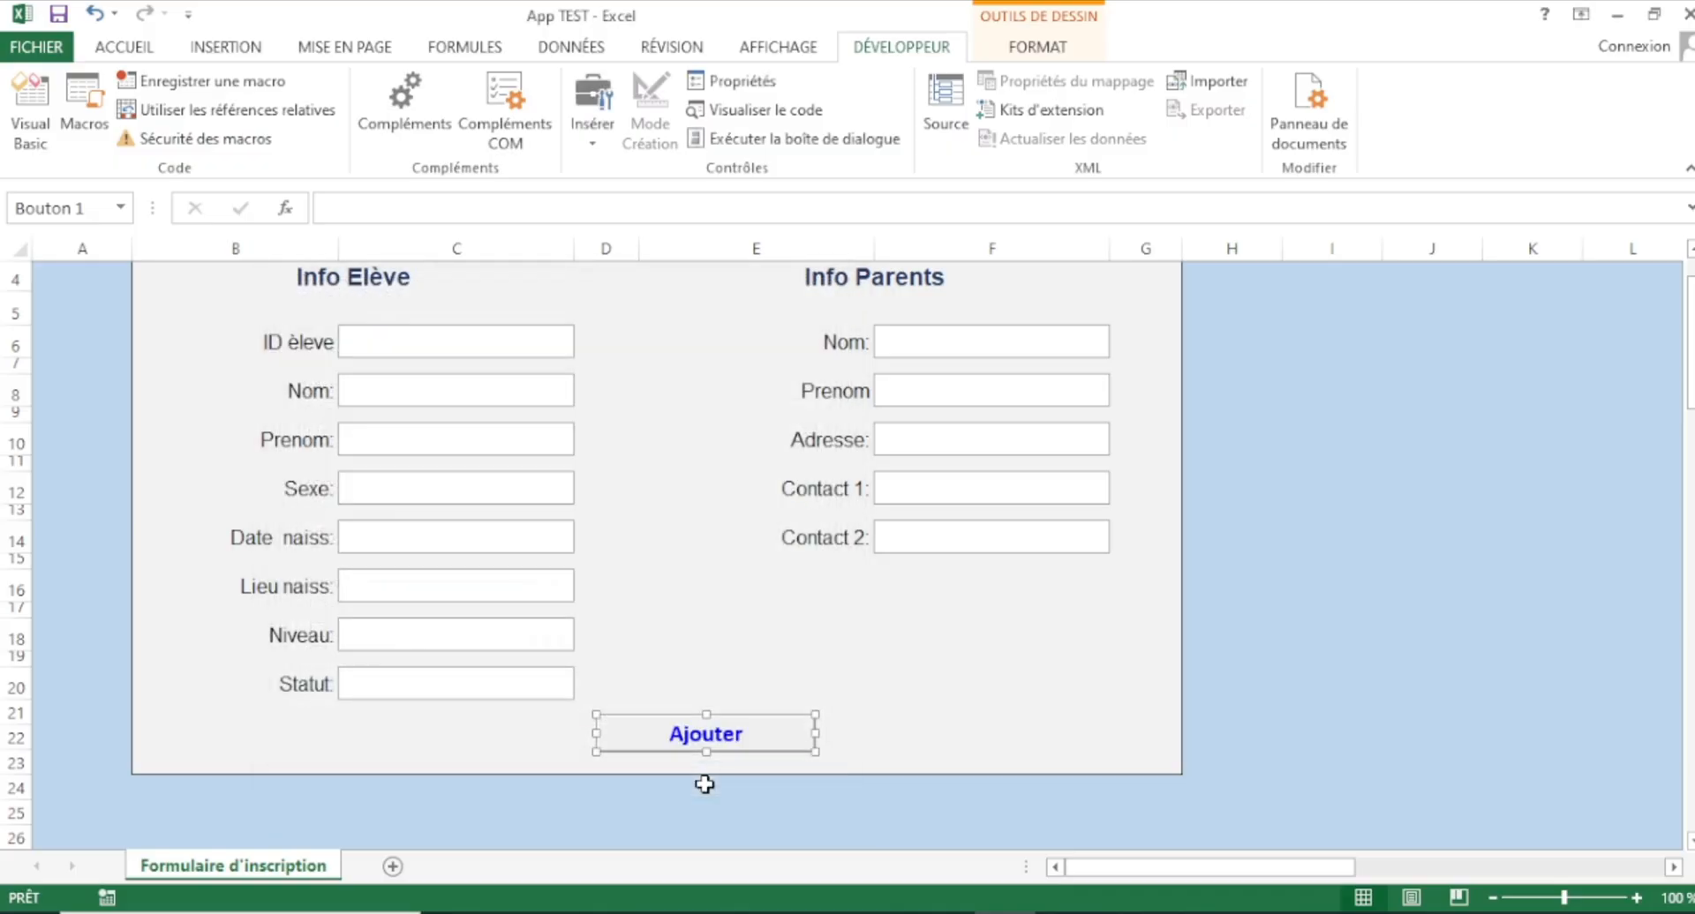
left_click(885, 662)
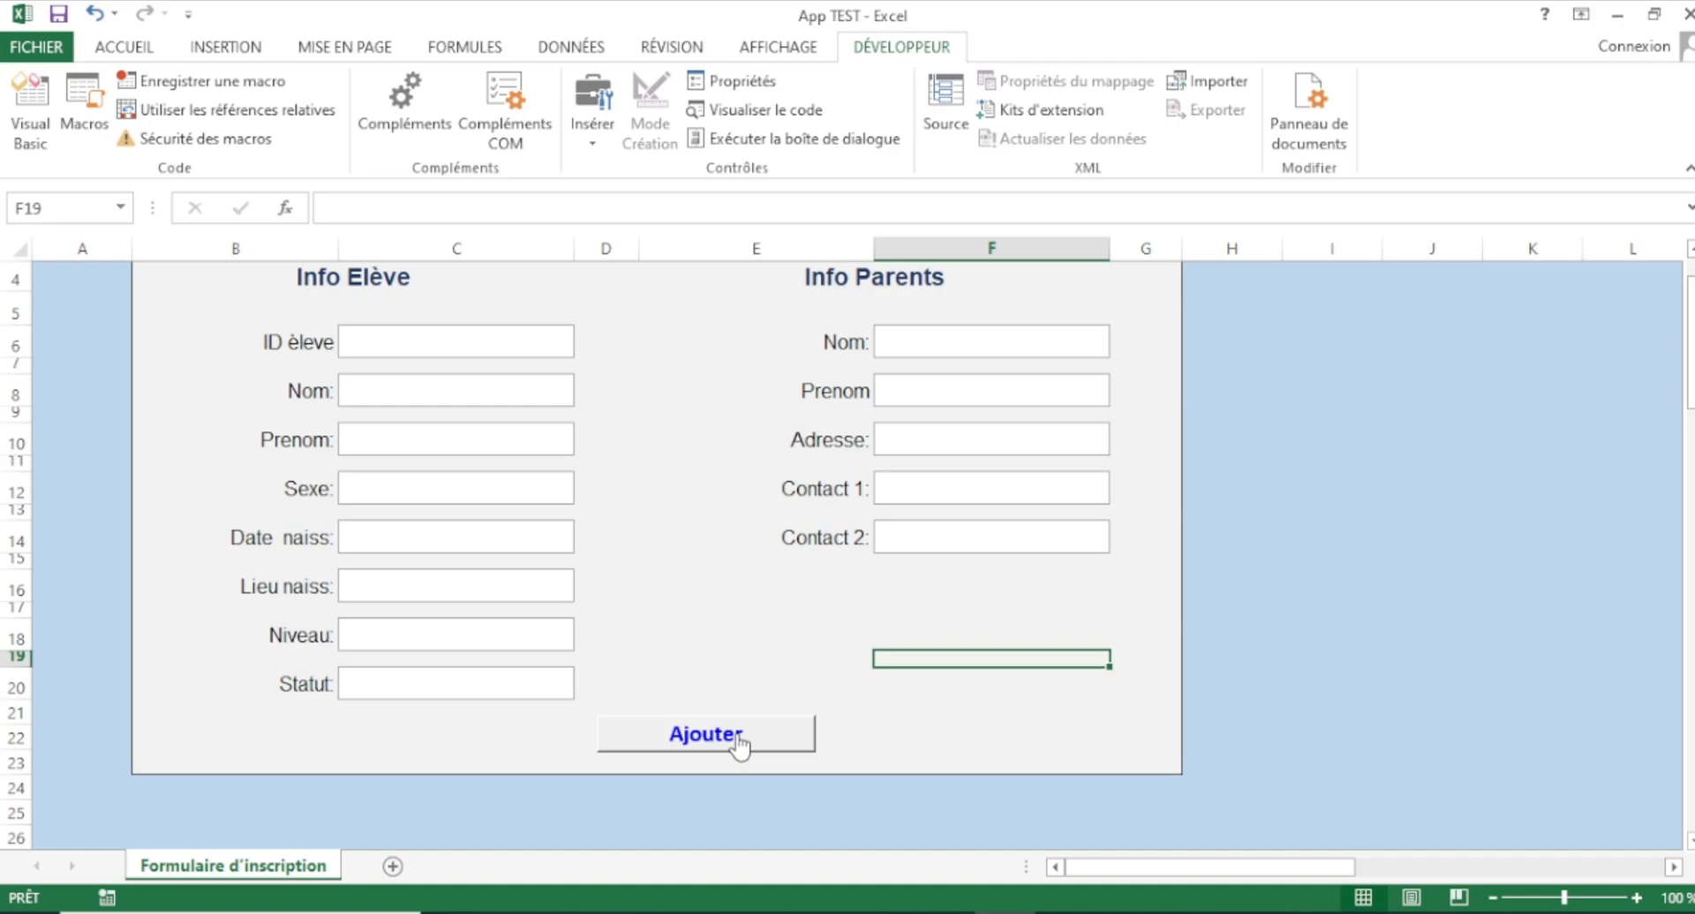
- Zoom the sheet out to 85% and review the whole form from its title to the Ajouter button
scroll(727, 623, "up", 1)
scroll(775, 601, "down", 2)
scroll(781, 600, "up", 1)
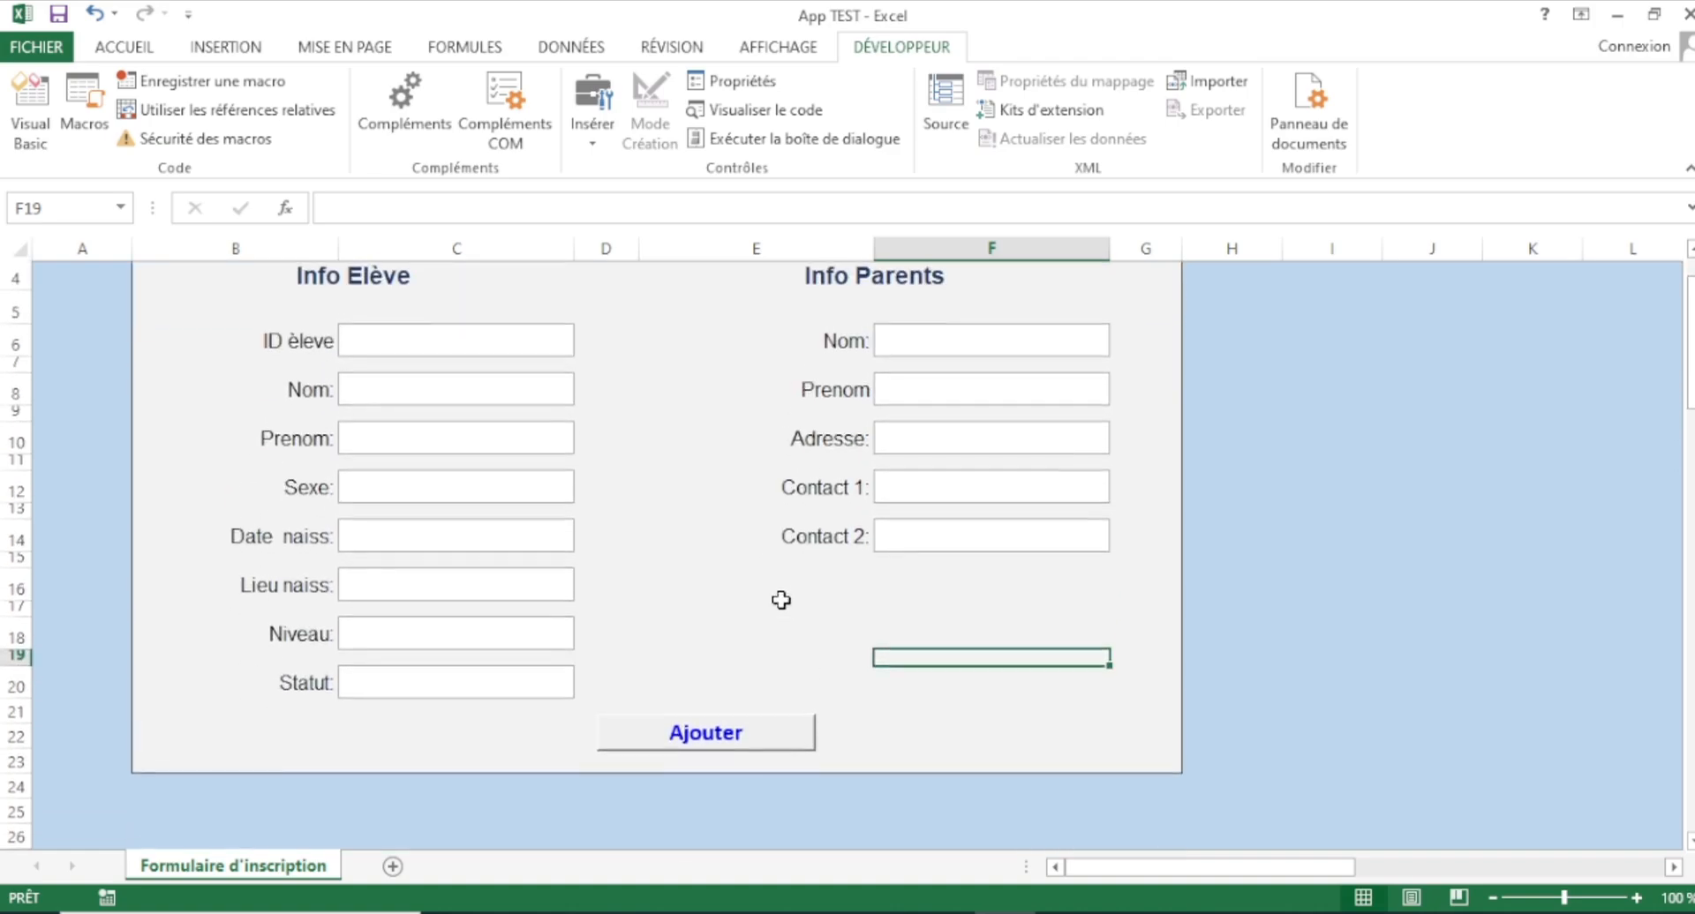
scroll(769, 613, "down", 1)
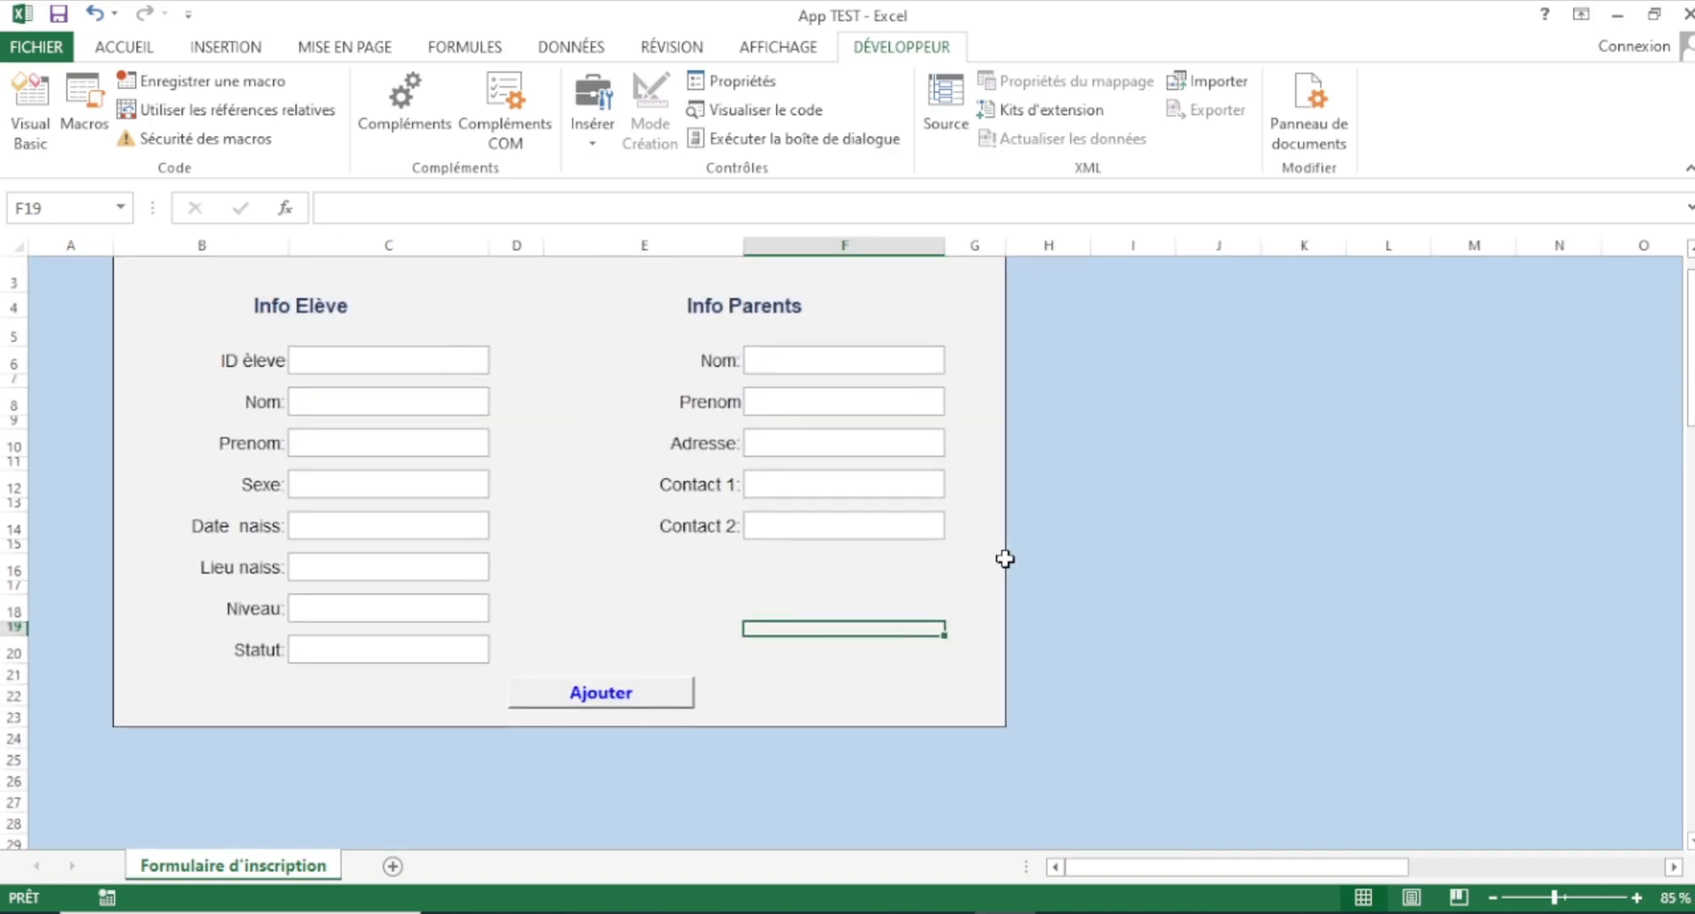
scroll(1006, 559, "up", 1)
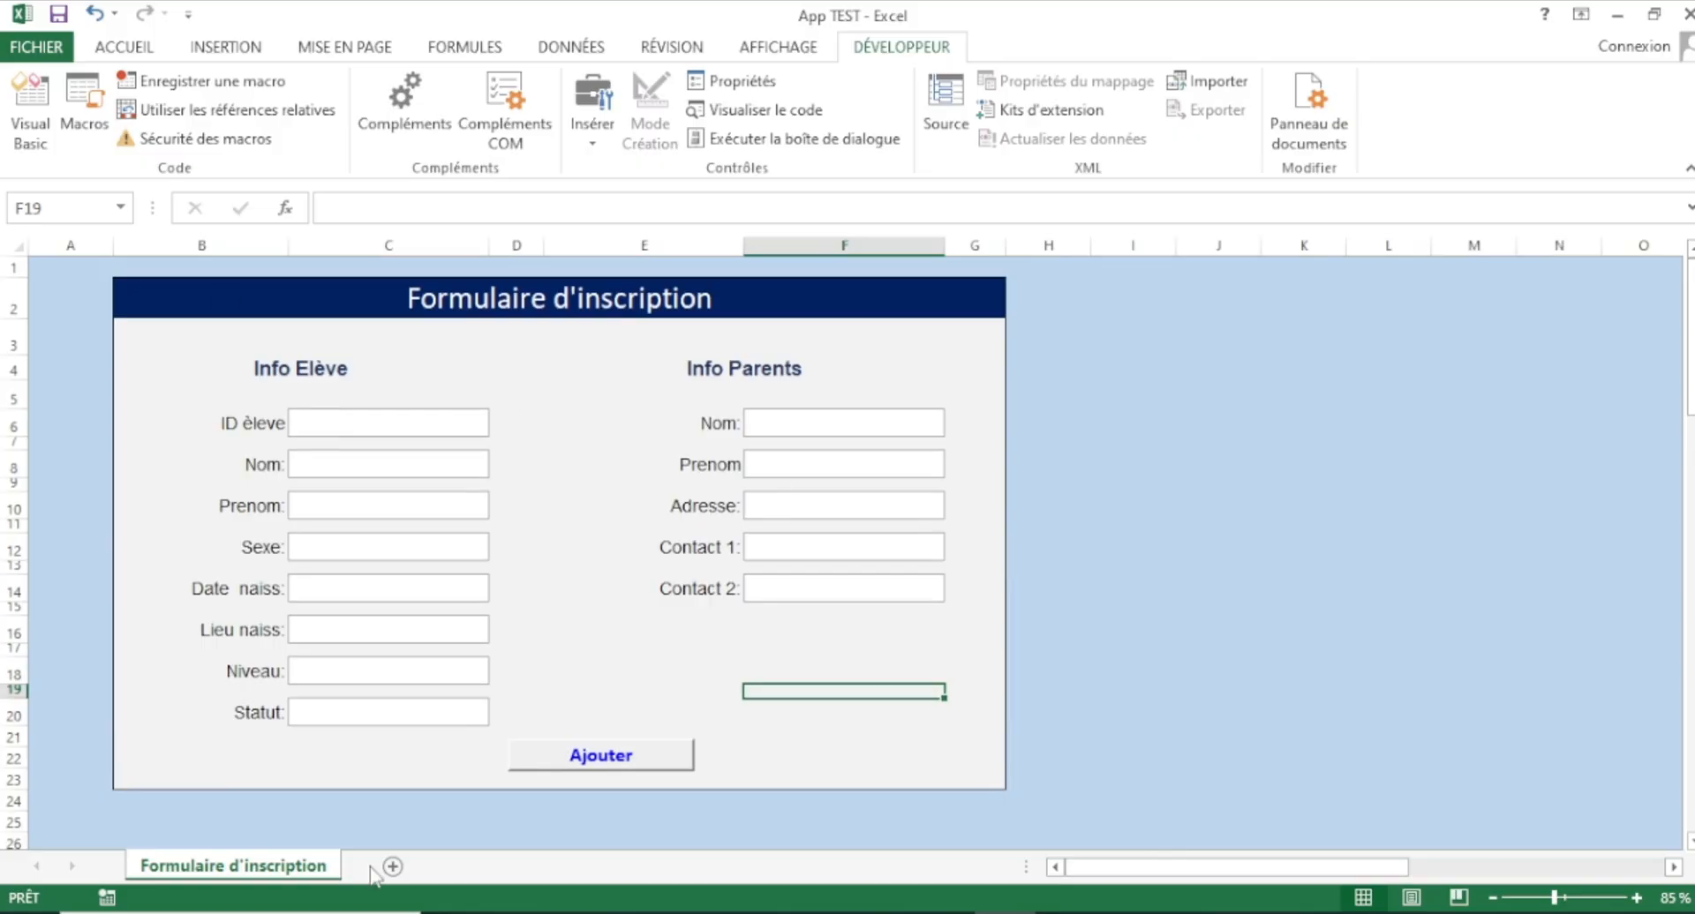
left_click(1183, 588)
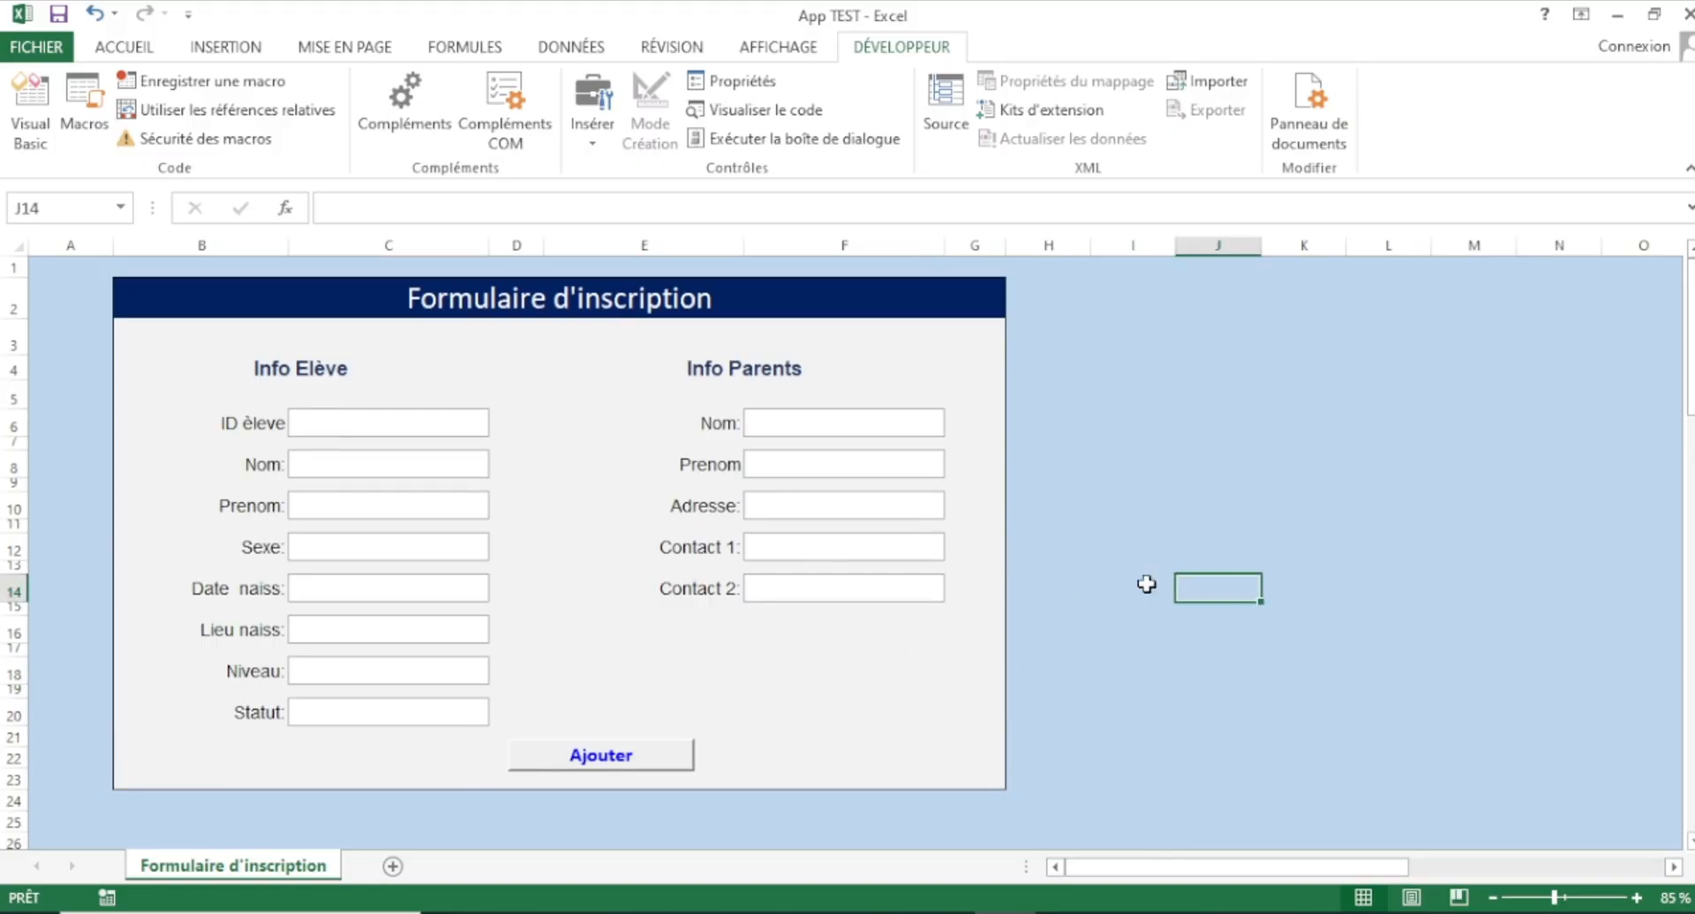